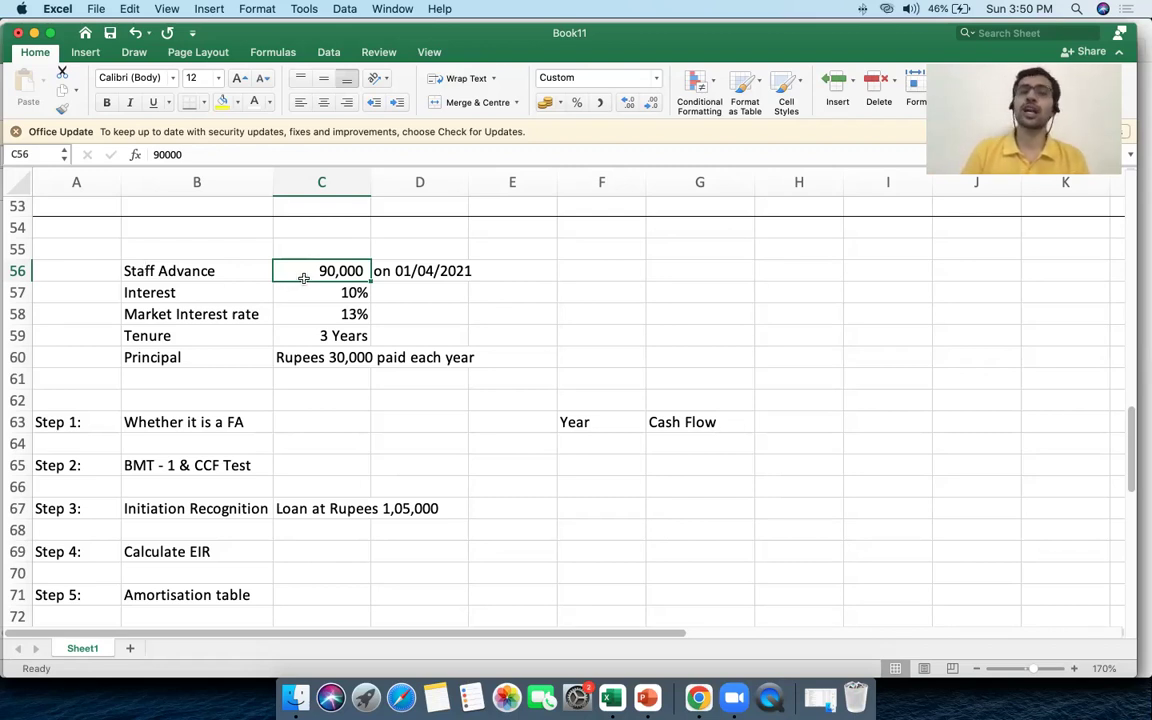
Extend the Interest label in cell B57 to read "Interest charged from E'ee"
click(380, 268)
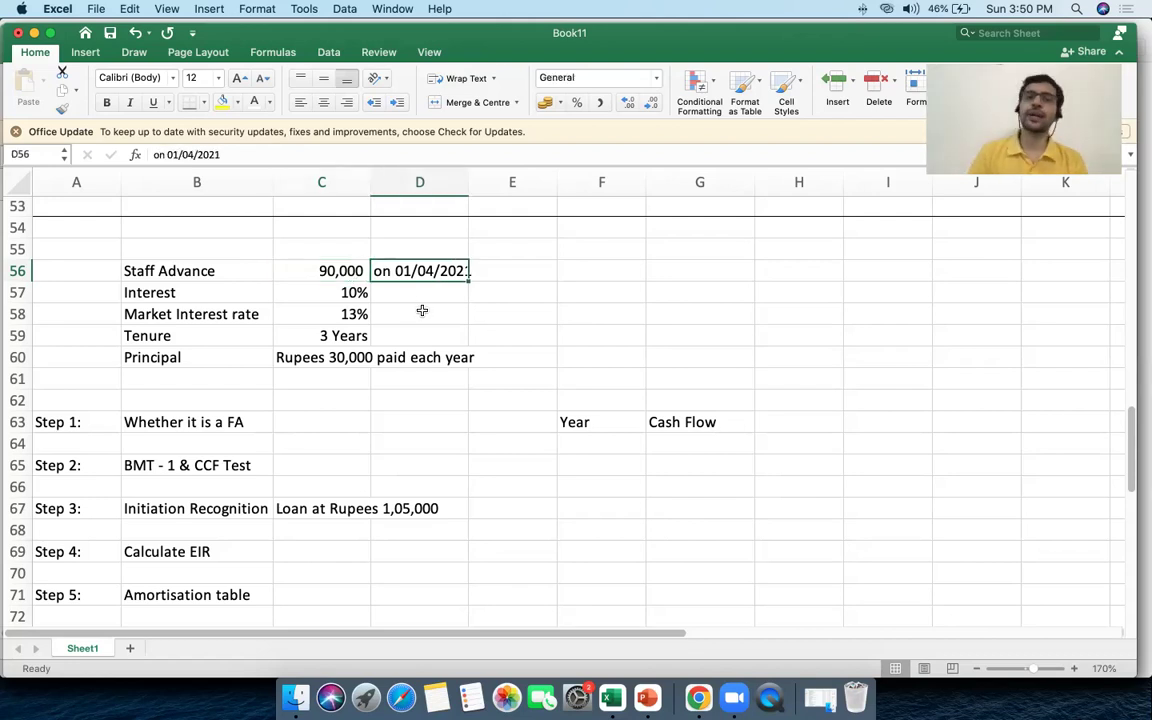
click(170, 294)
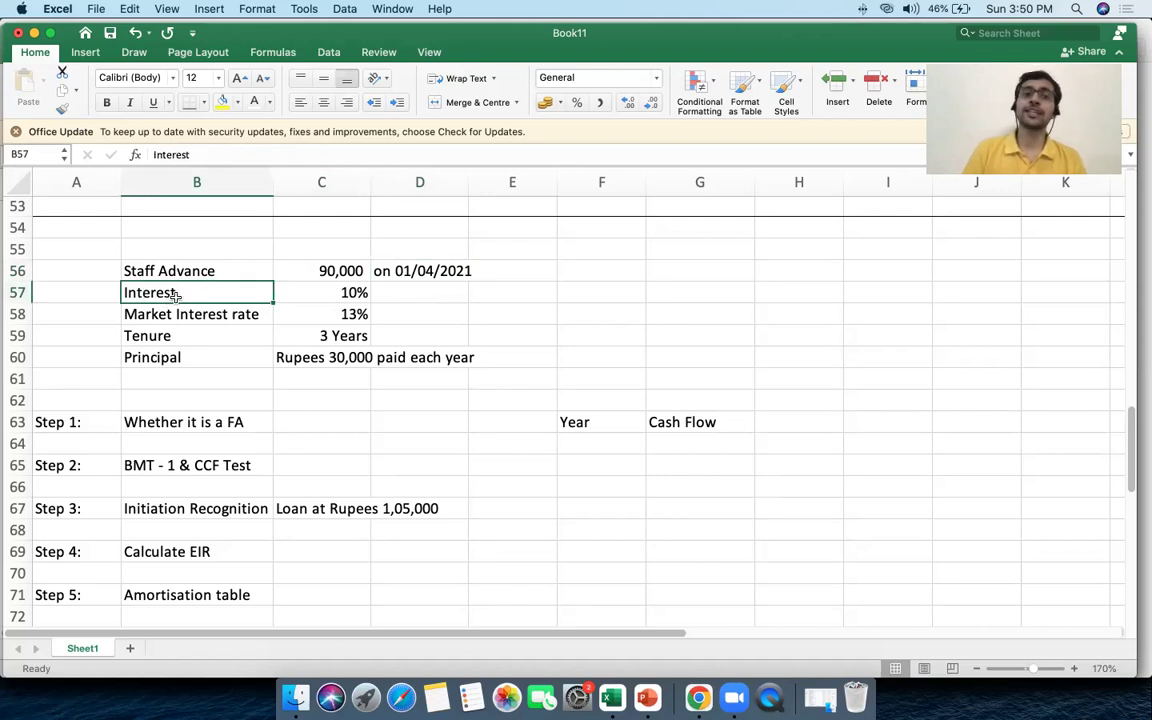
double_click(189, 295)
text(charge)
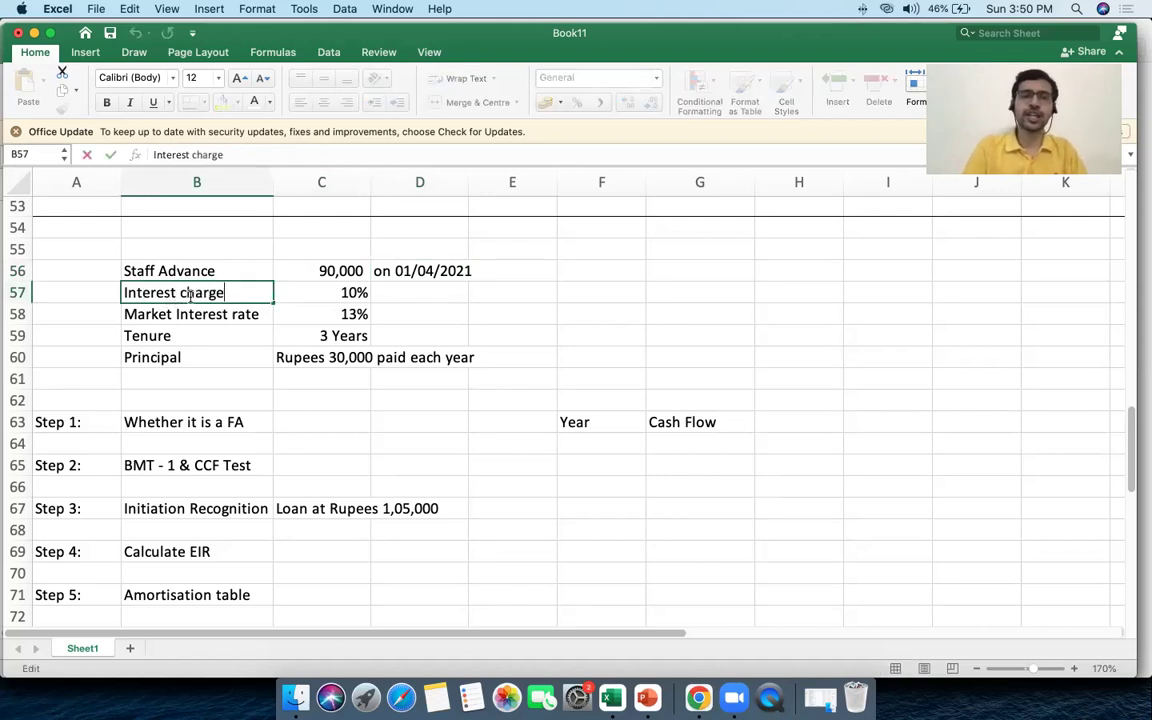
text(d from E'ee)
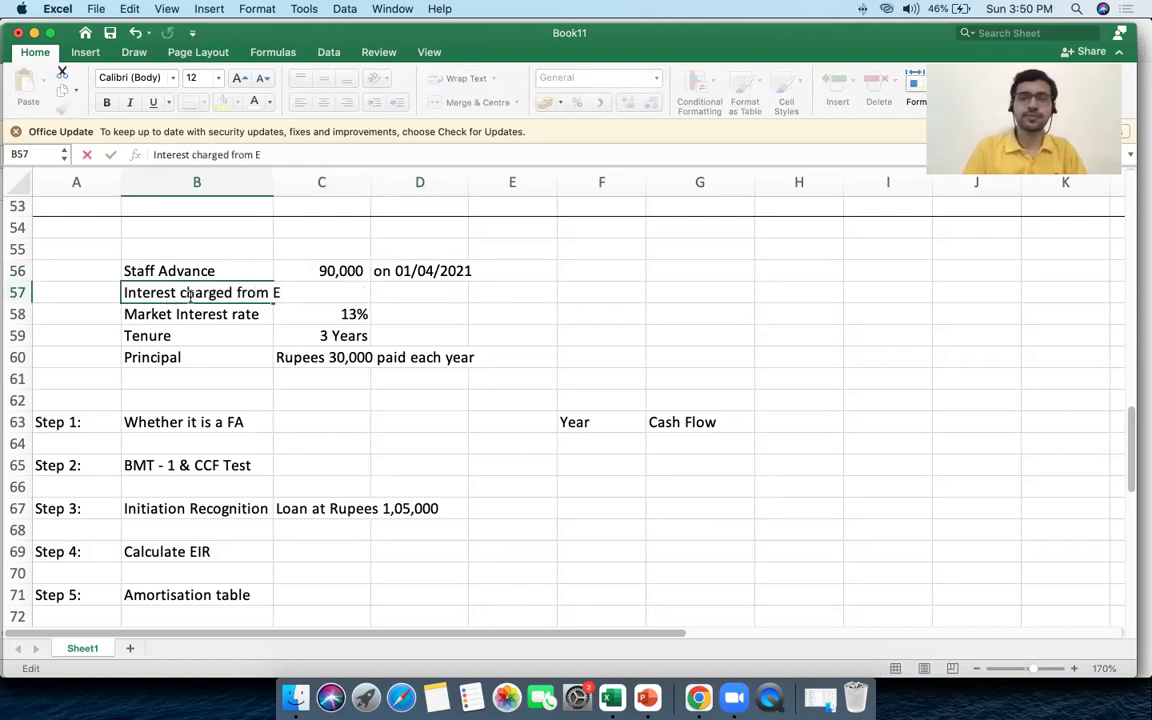
key(BackSpace)
key(BackSpace)
key(BackSpace)
key(BackSpace)
key(BackSpace)
key(Tab)
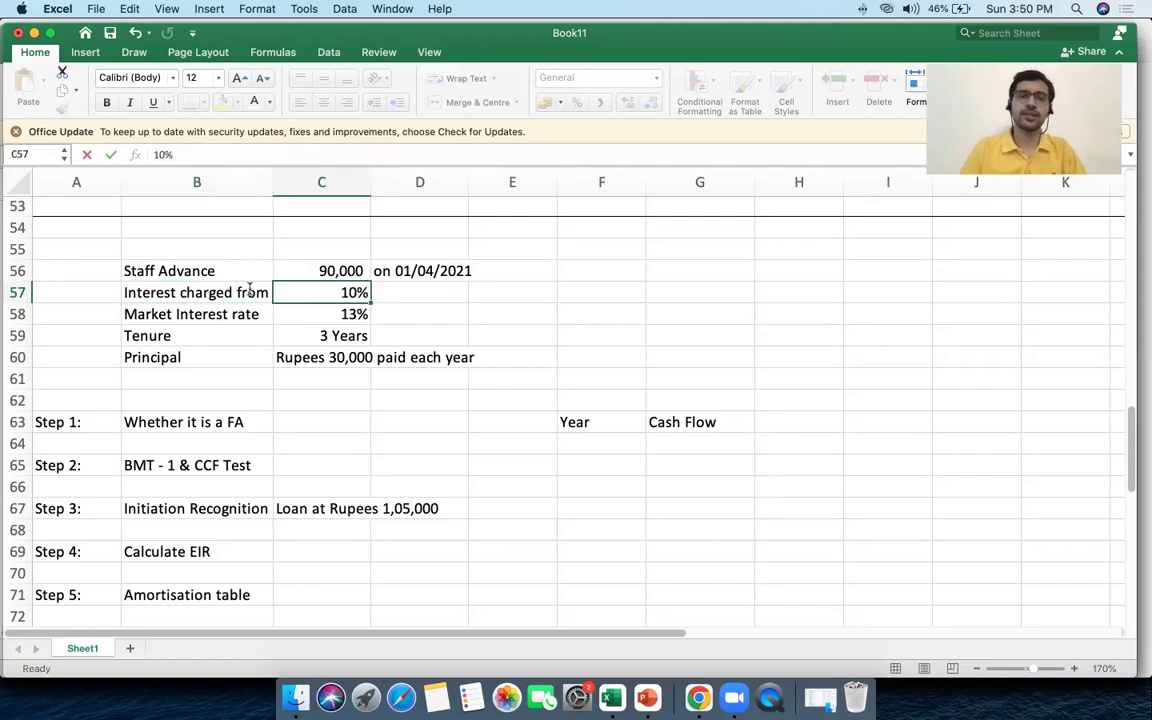
key(Return)
Wrap the text of the interest label in B57 and top-align cells B57:C57
click(236, 290)
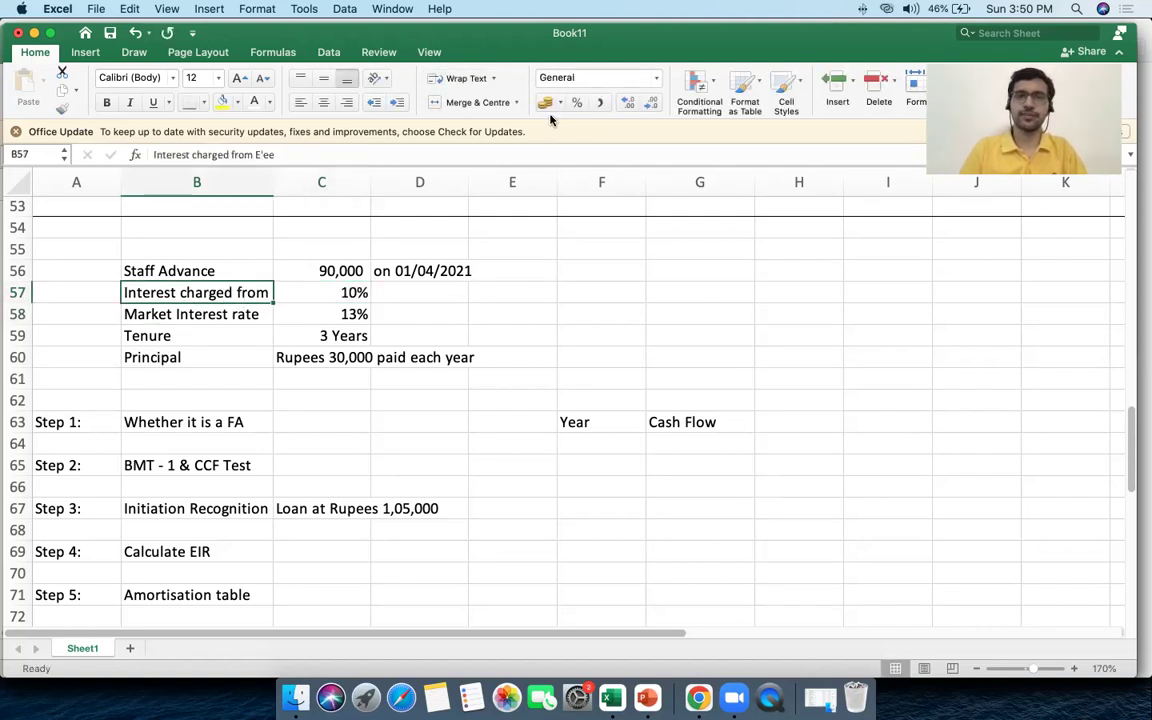
click(459, 85)
key(shift+Right)
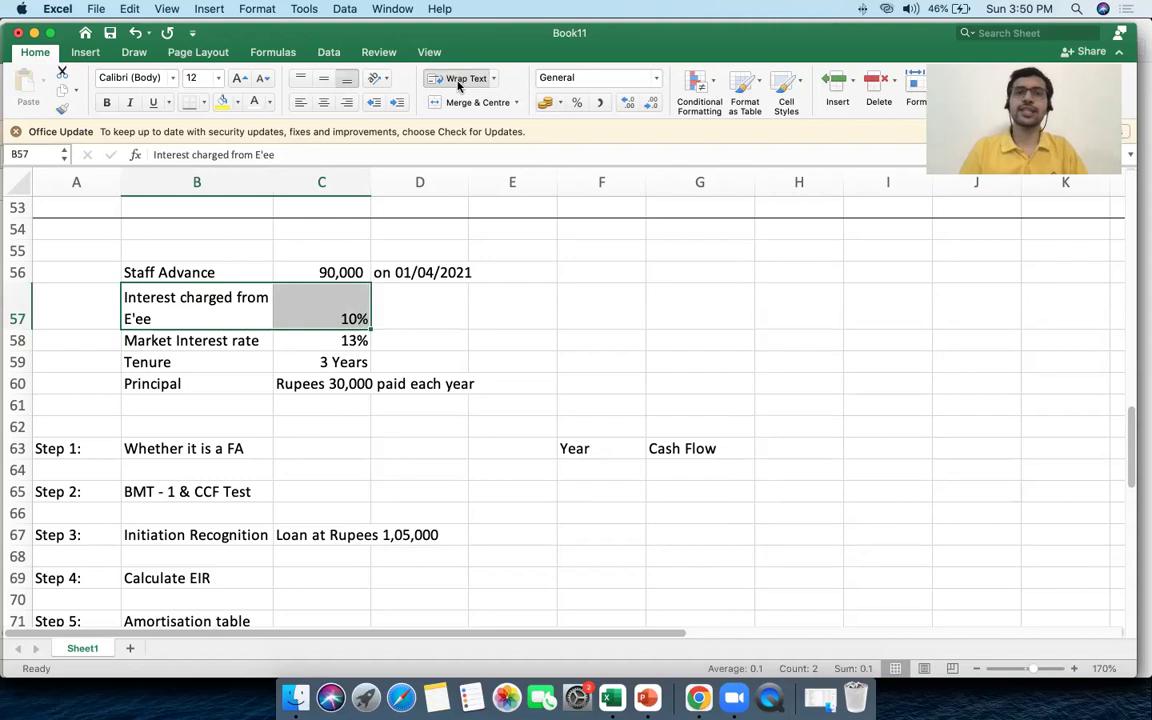
click(304, 80)
click(348, 292)
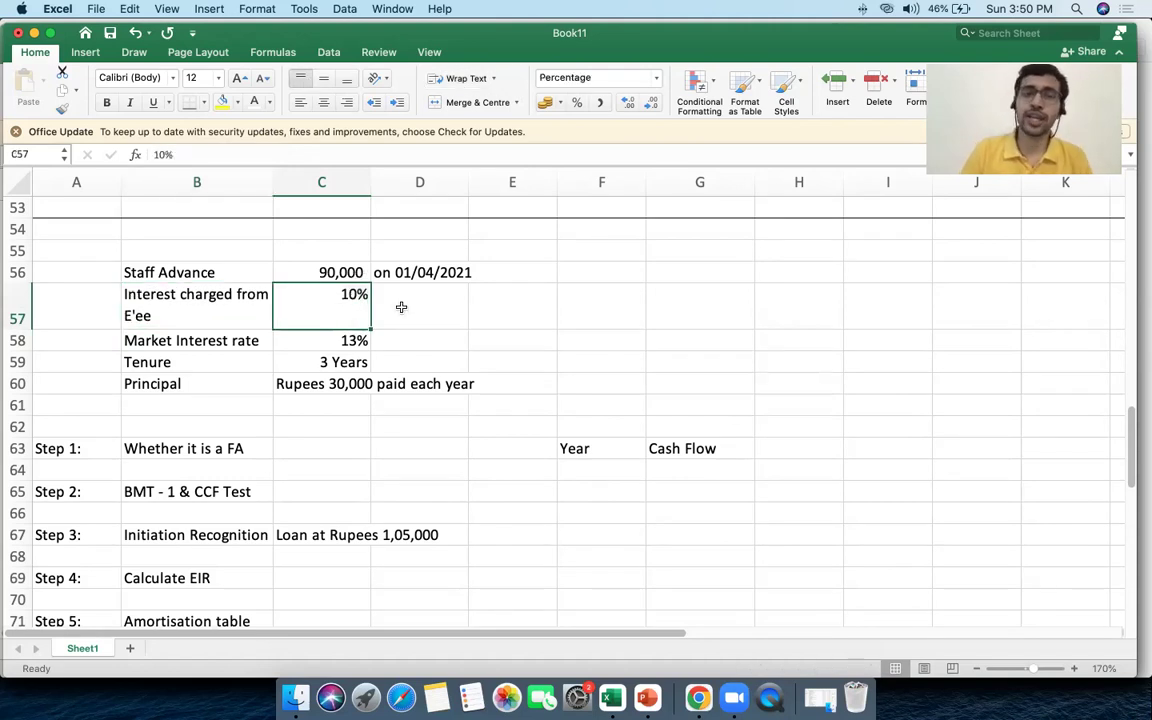
Review the staff advance's interest rates, tenure and principal terms, and the Step 1 and Step 2 entries
click(210, 340)
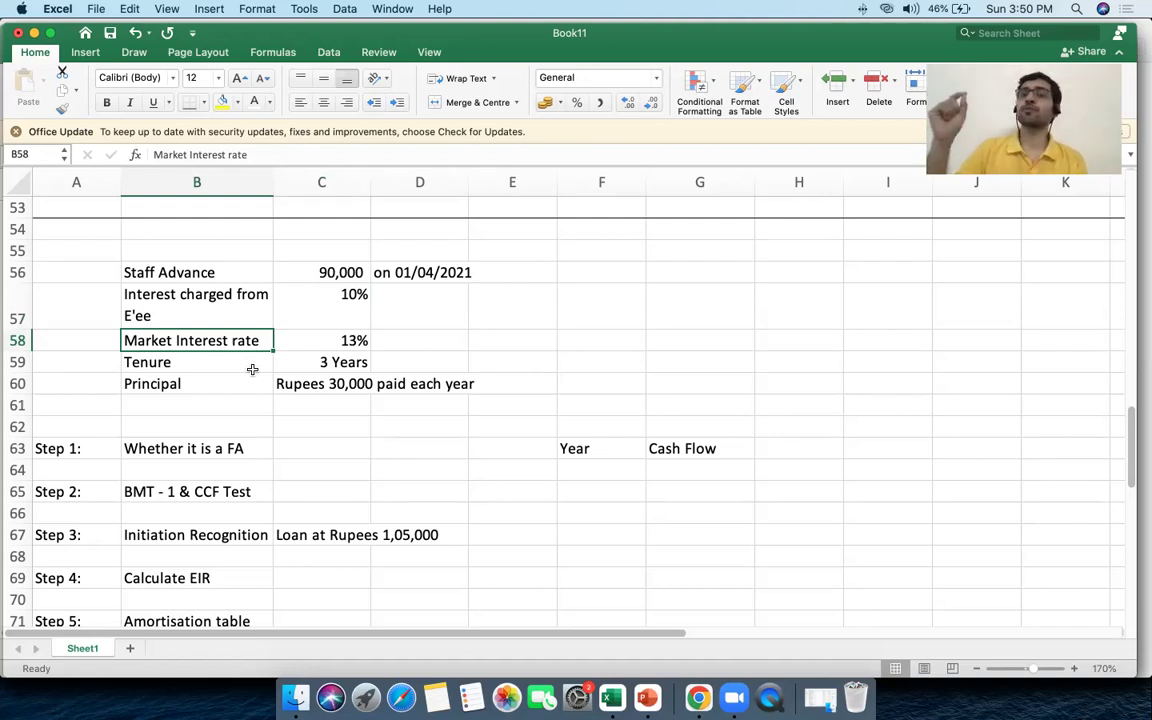
click(286, 340)
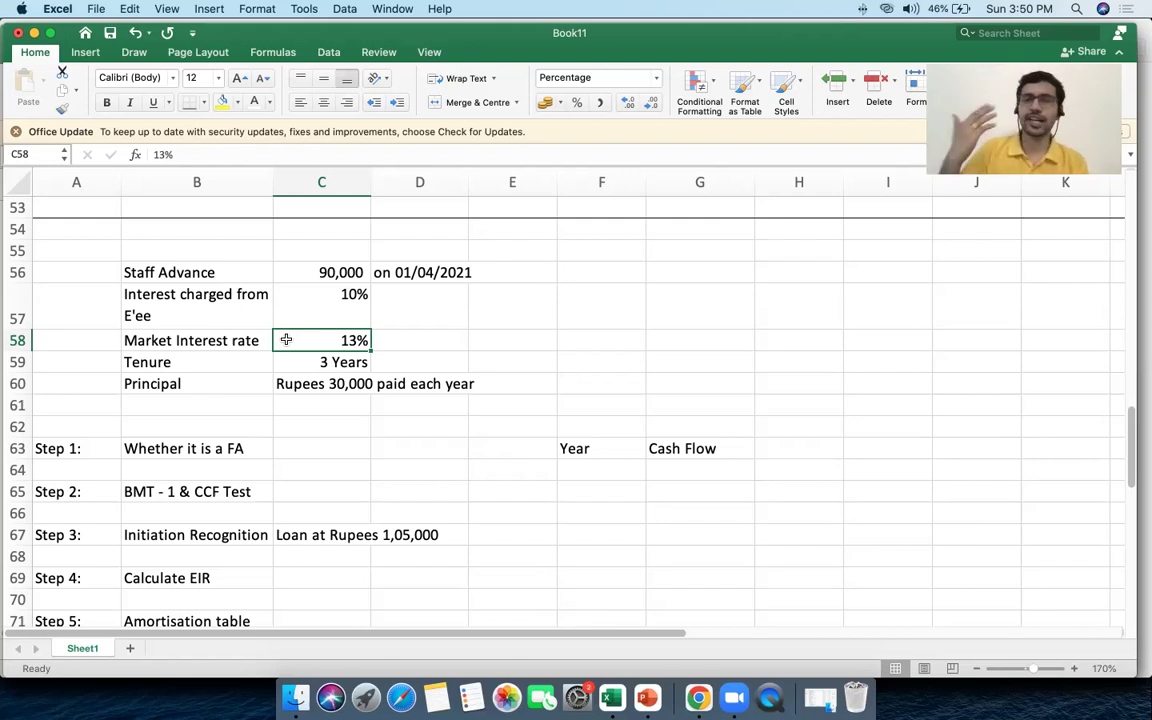
drag(311, 293, 206, 293)
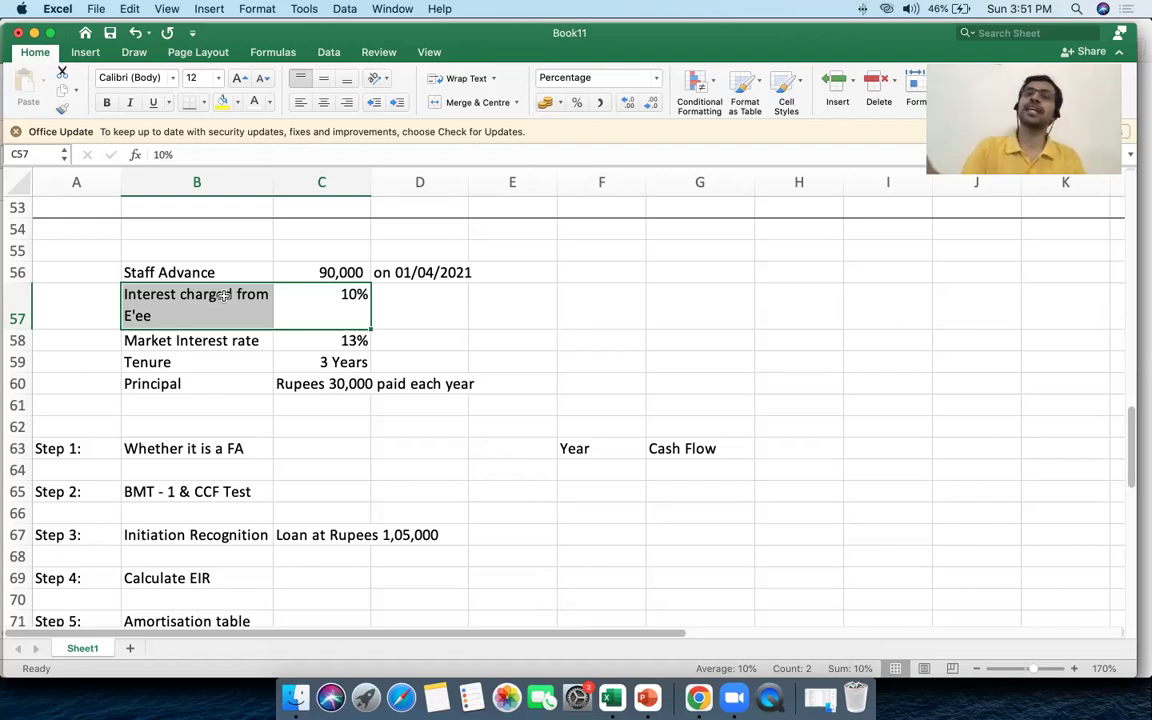
click(172, 340)
click(340, 336)
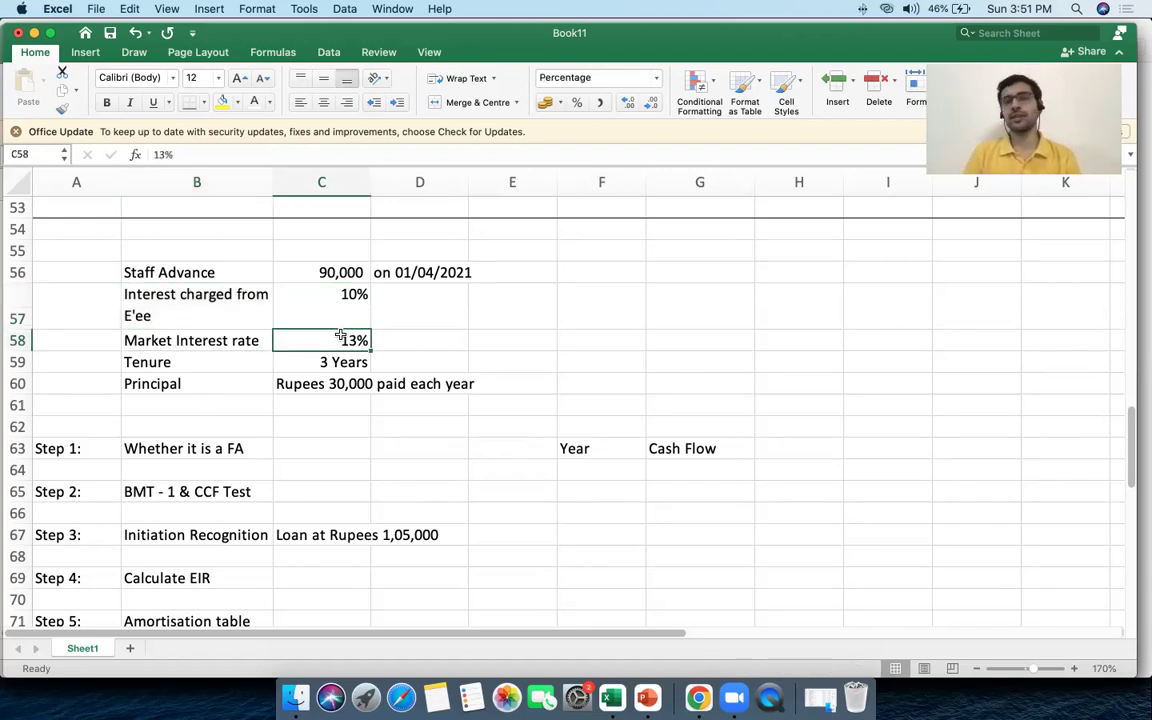
click(249, 355)
click(304, 362)
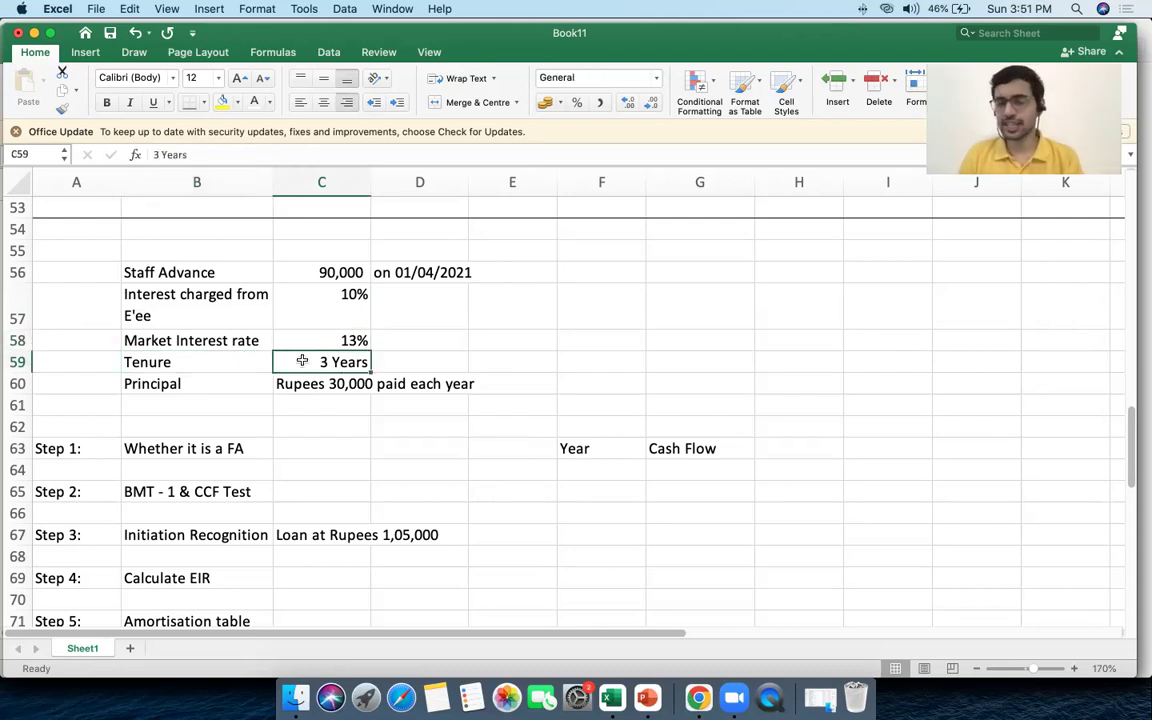
click(173, 383)
click(314, 380)
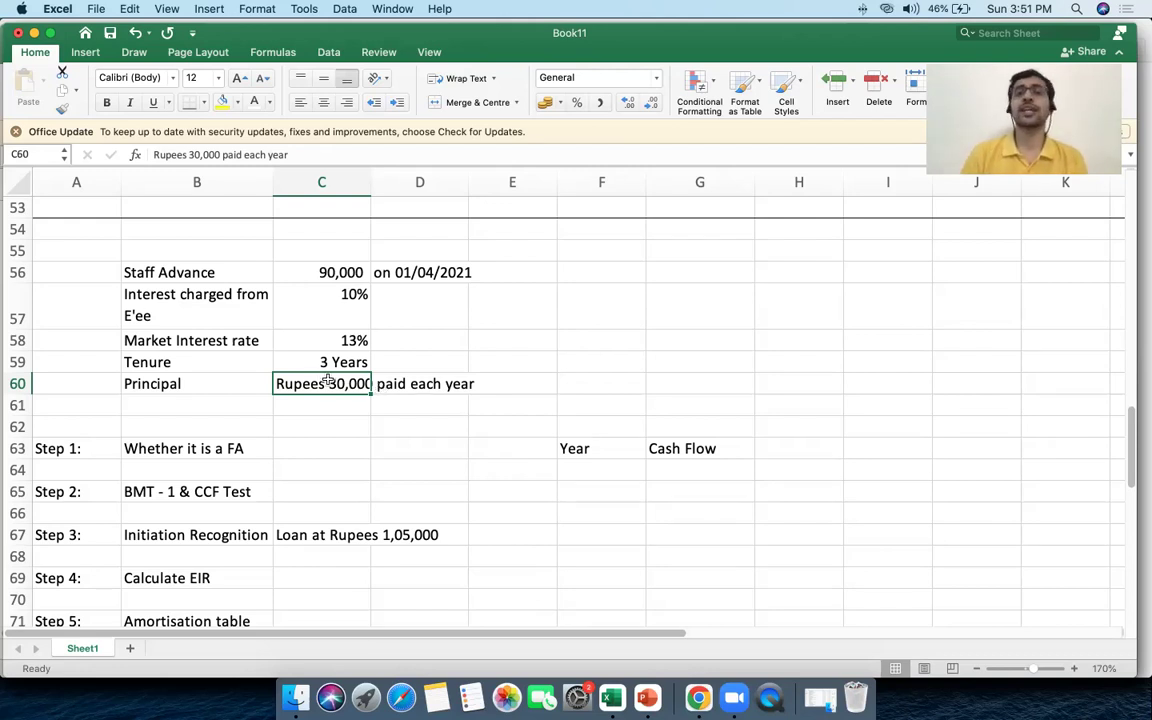
scroll(327, 380, down, 2)
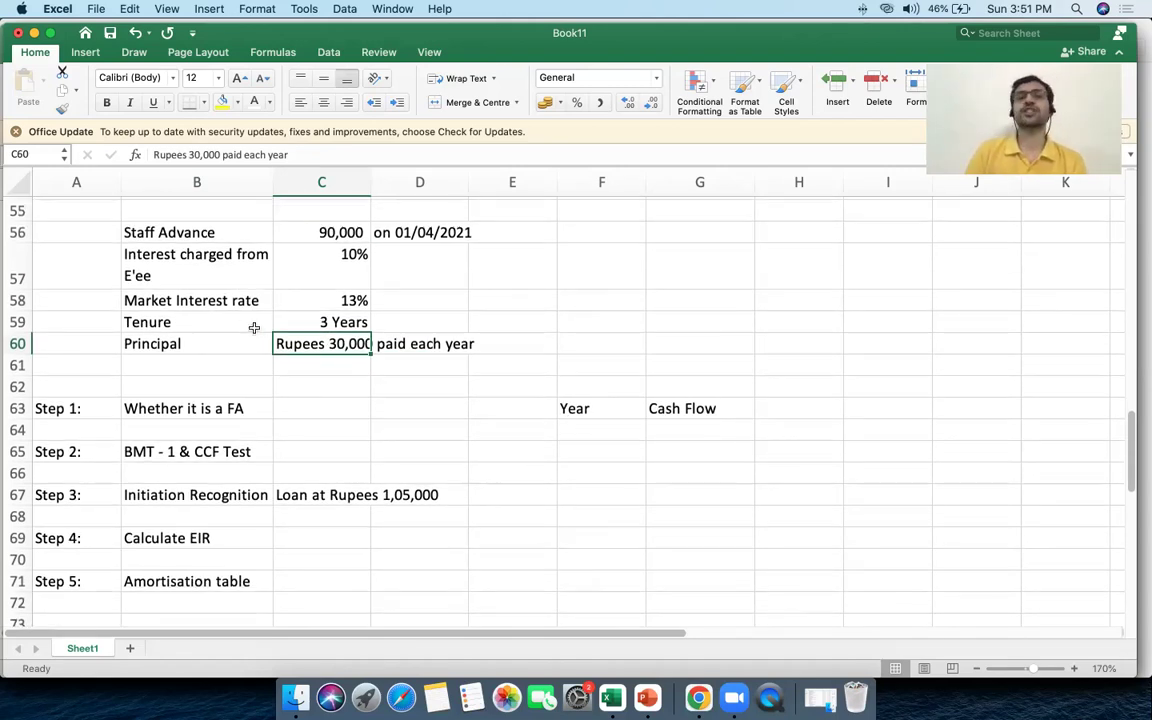
drag(44, 408, 241, 409)
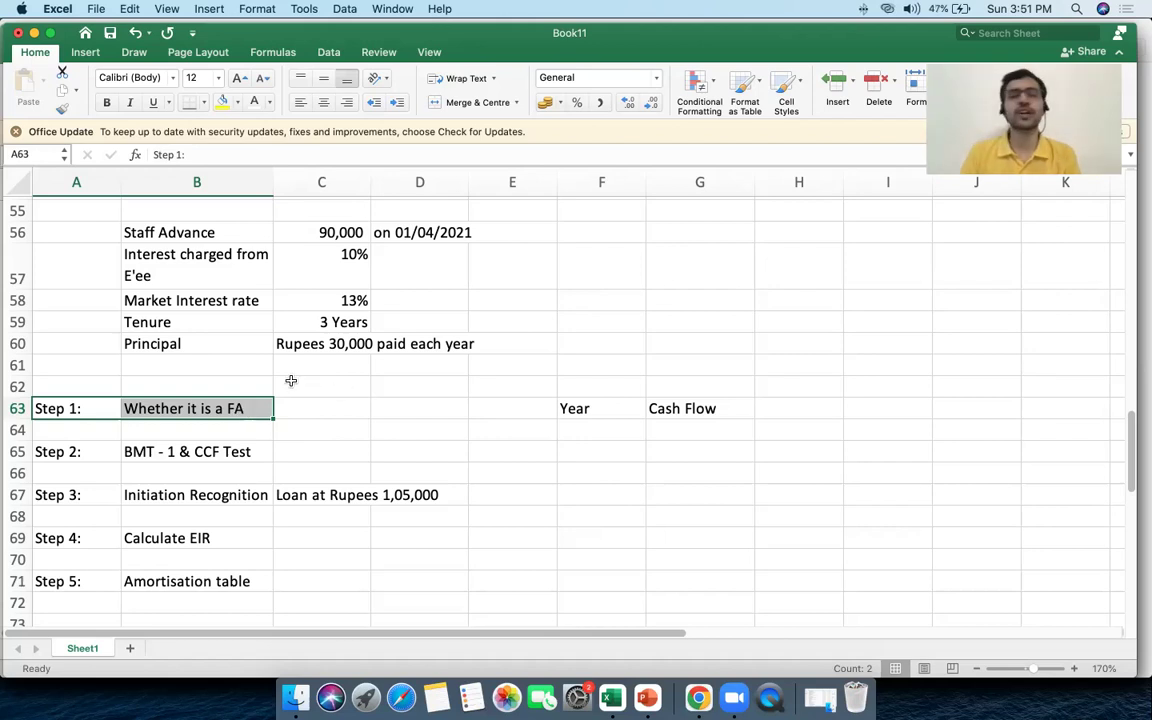
click(75, 456)
click(148, 455)
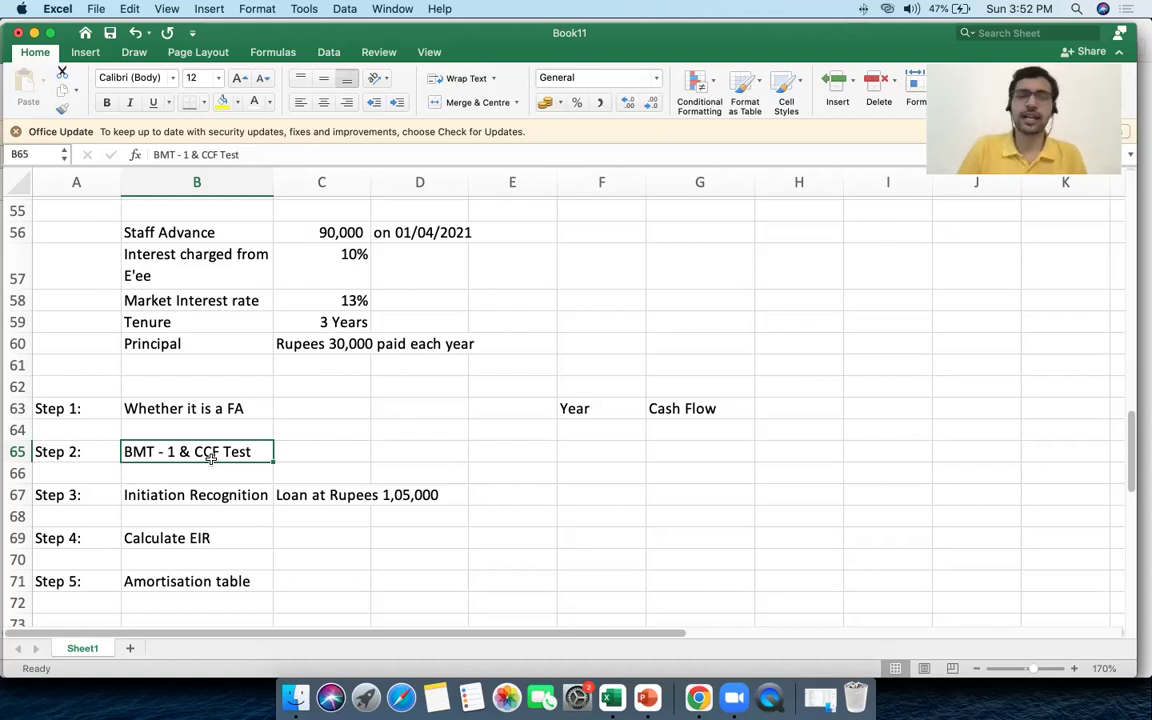
Clear the loan amount note in C67 beside Initiation Recognition
key(Down)
key(Down)
click(326, 497)
key(BackSpace)
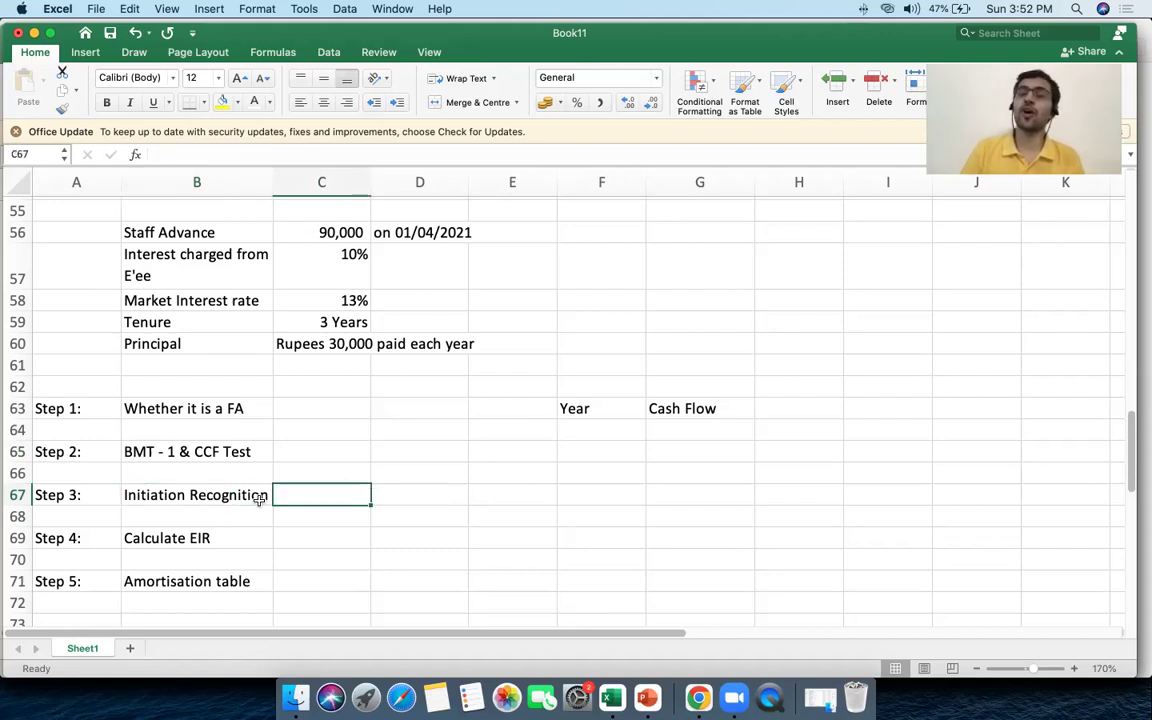
Enter "Calculate FV" in C67 beside the Step 3 Initiation Recognition label
key(Left)
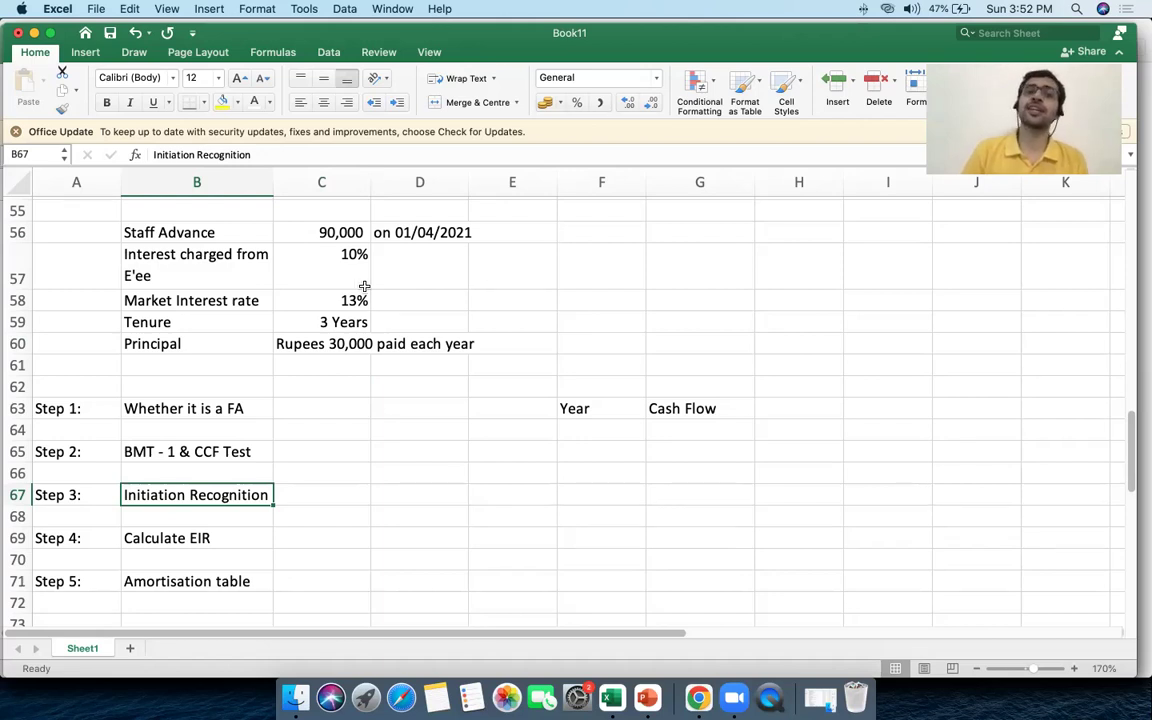
click(318, 233)
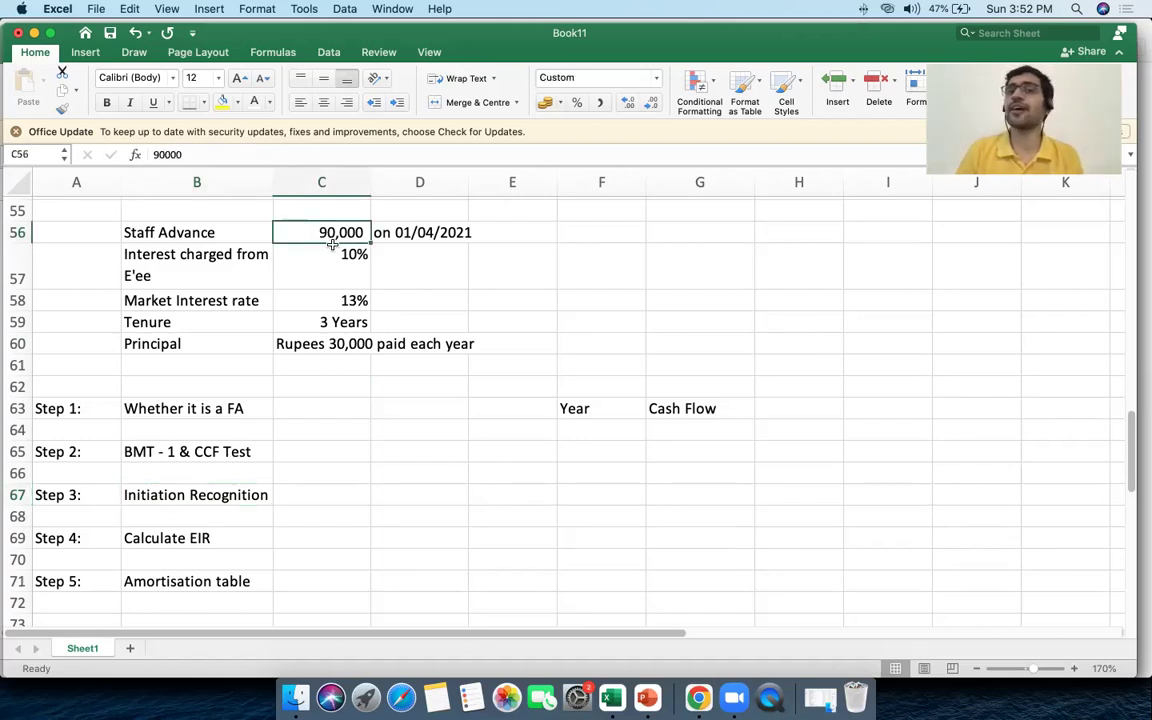
click(181, 253)
drag(147, 234, 365, 294)
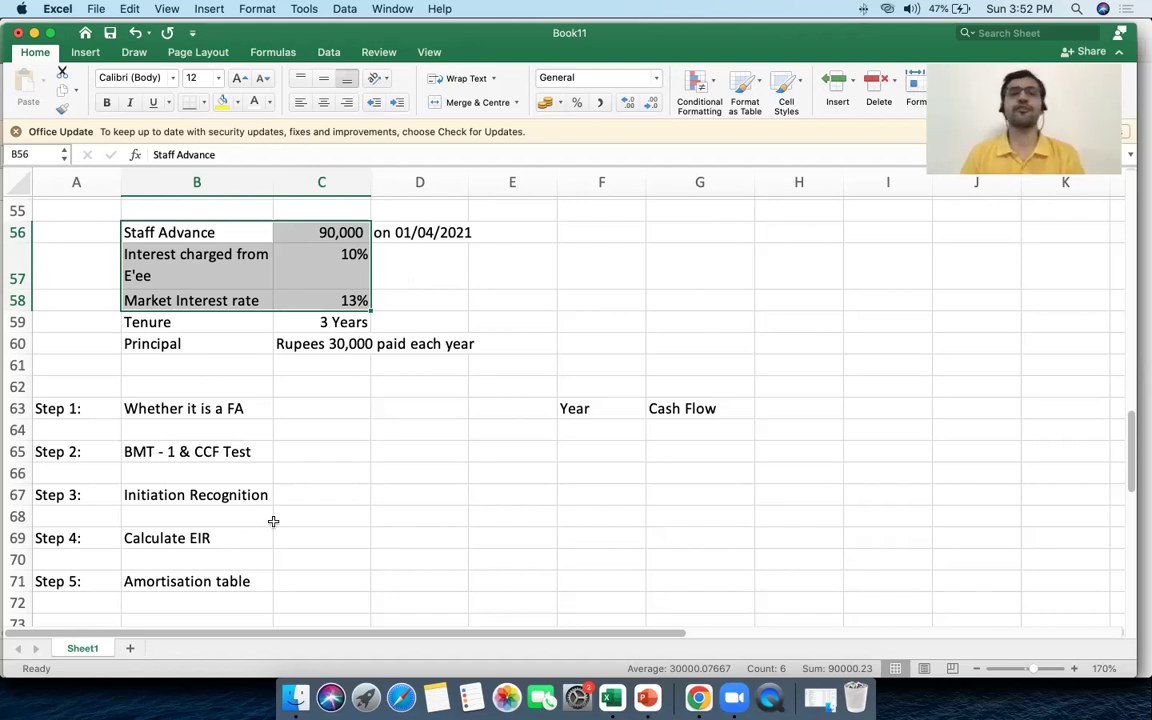
click(222, 495)
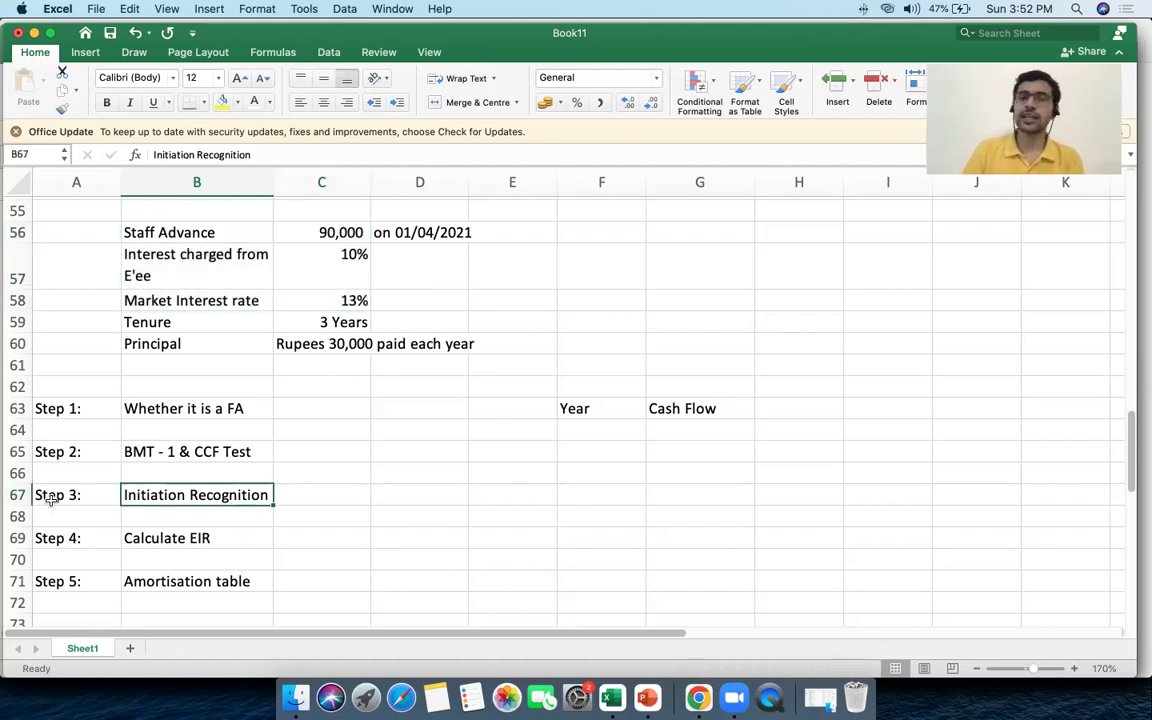
drag(83, 488, 270, 583)
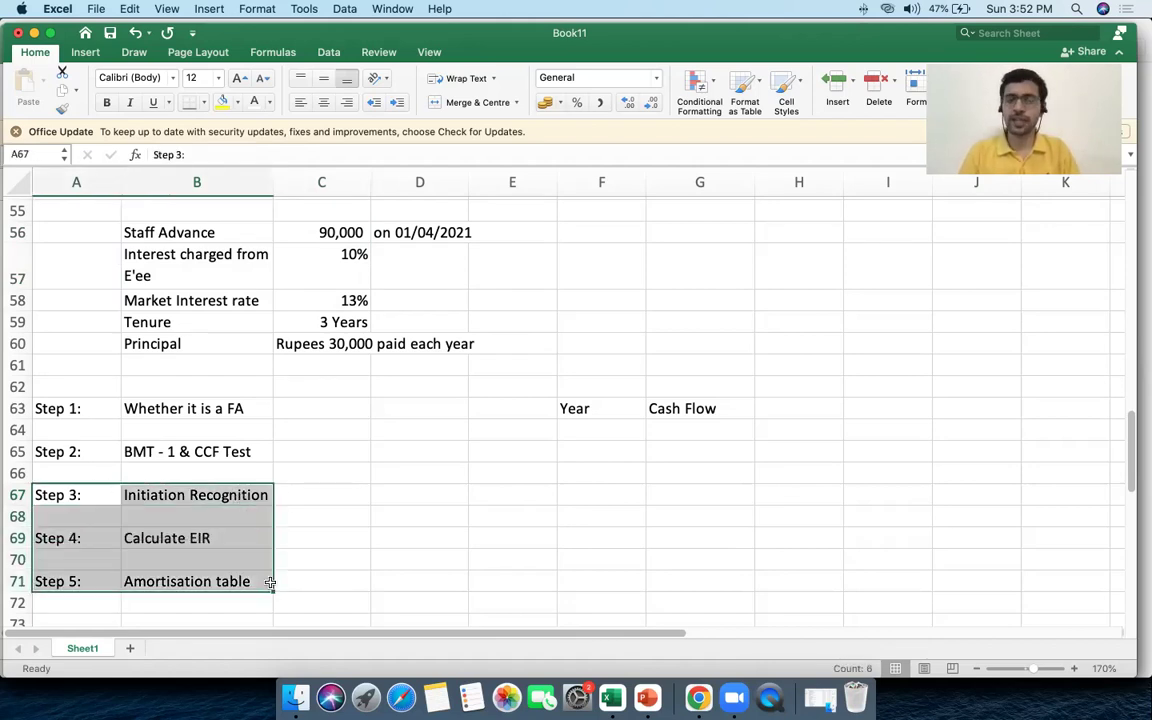
click(301, 490)
text(Calculate FV)
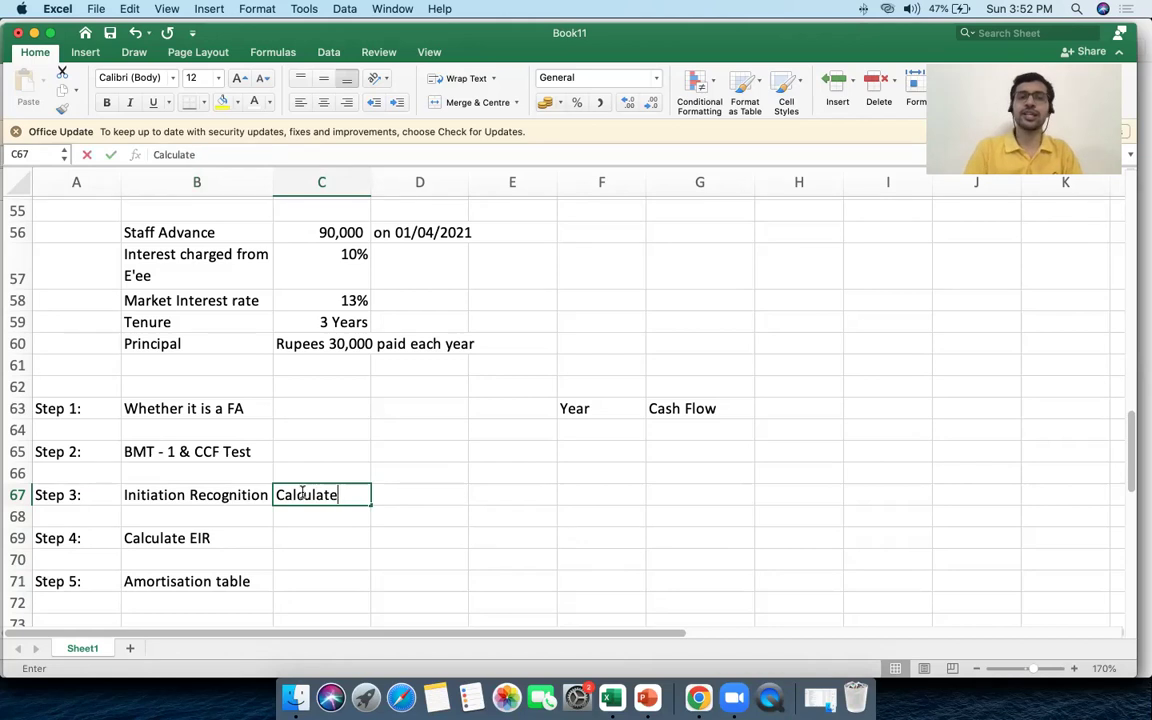
key(Tab)
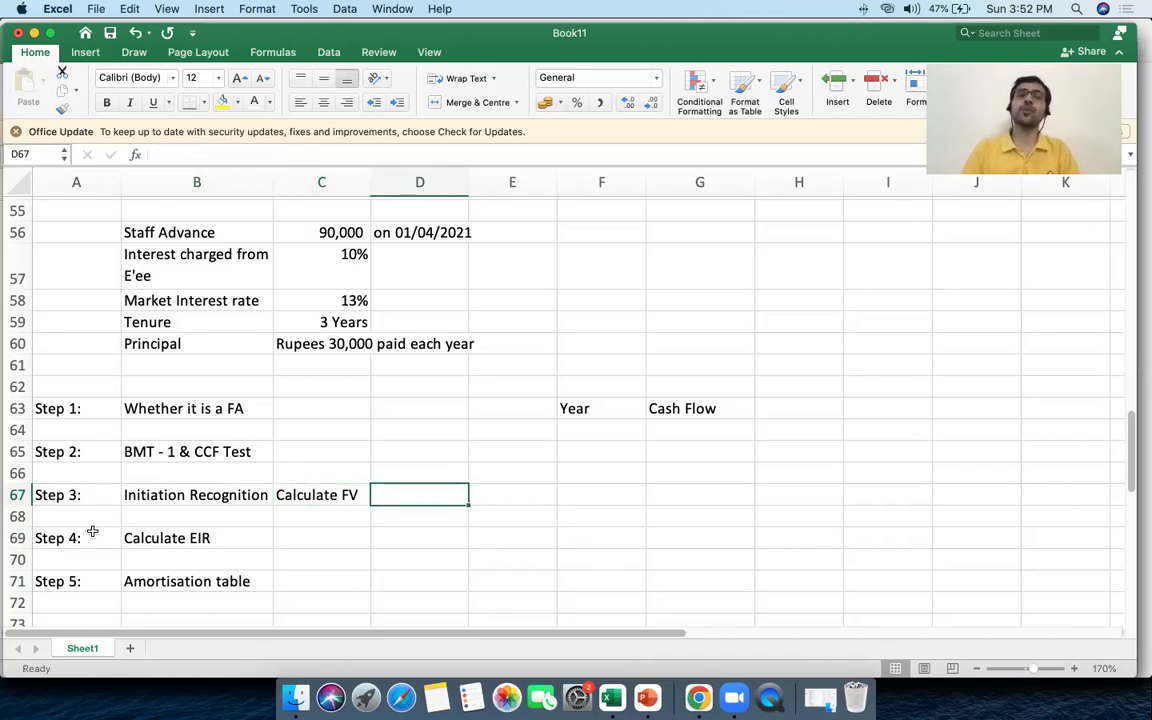
Delete the Step 4 and Step 5 entries in cells A69:B72
drag(90, 530, 250, 598)
key(Delete)
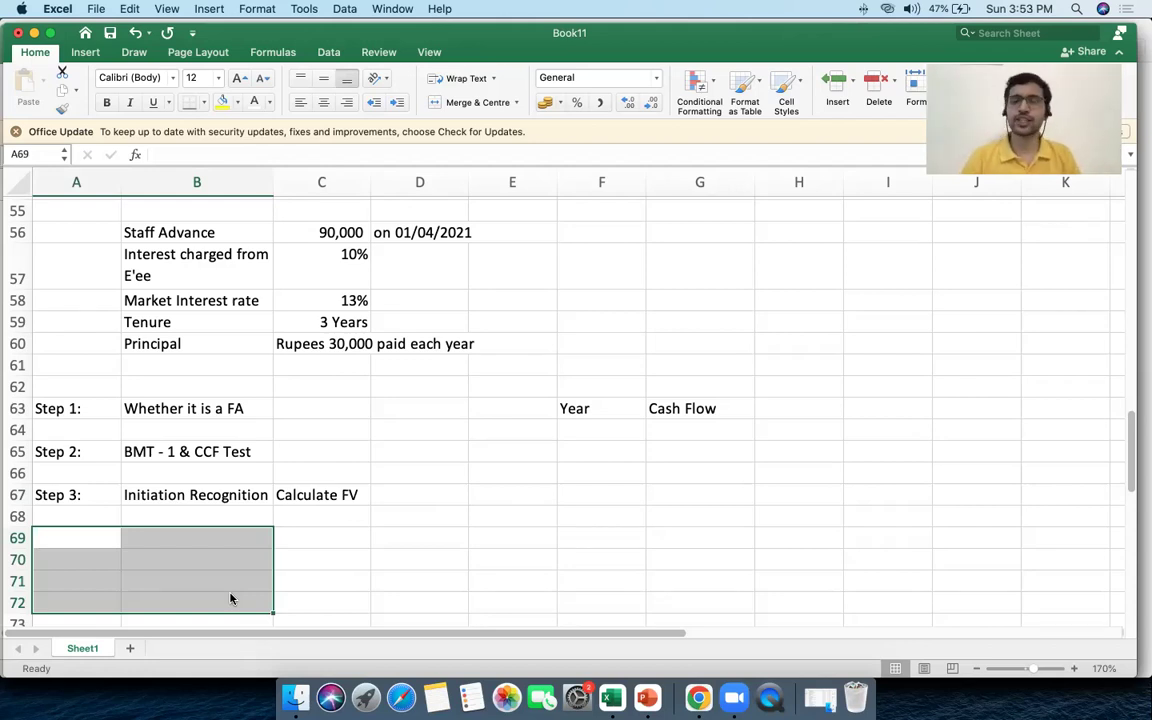
click(345, 493)
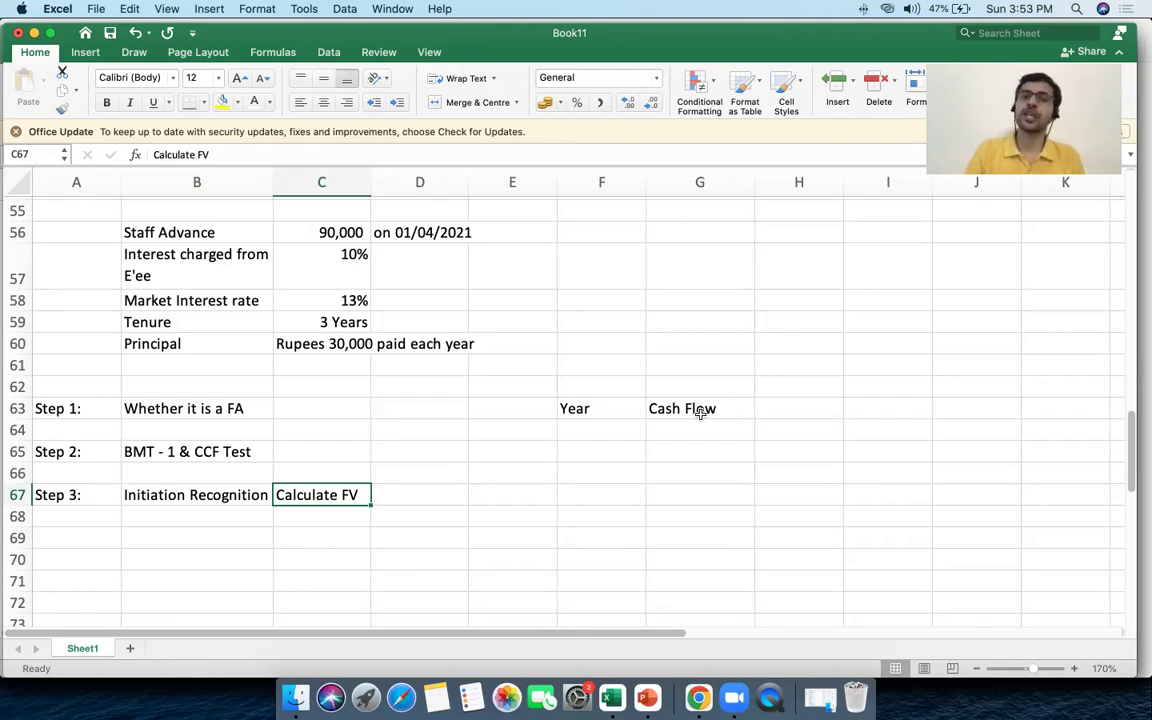
Examine the empty Cash Flow column against the staff advance amount, the interest charged and the market interest rate
drag(650, 411, 675, 499)
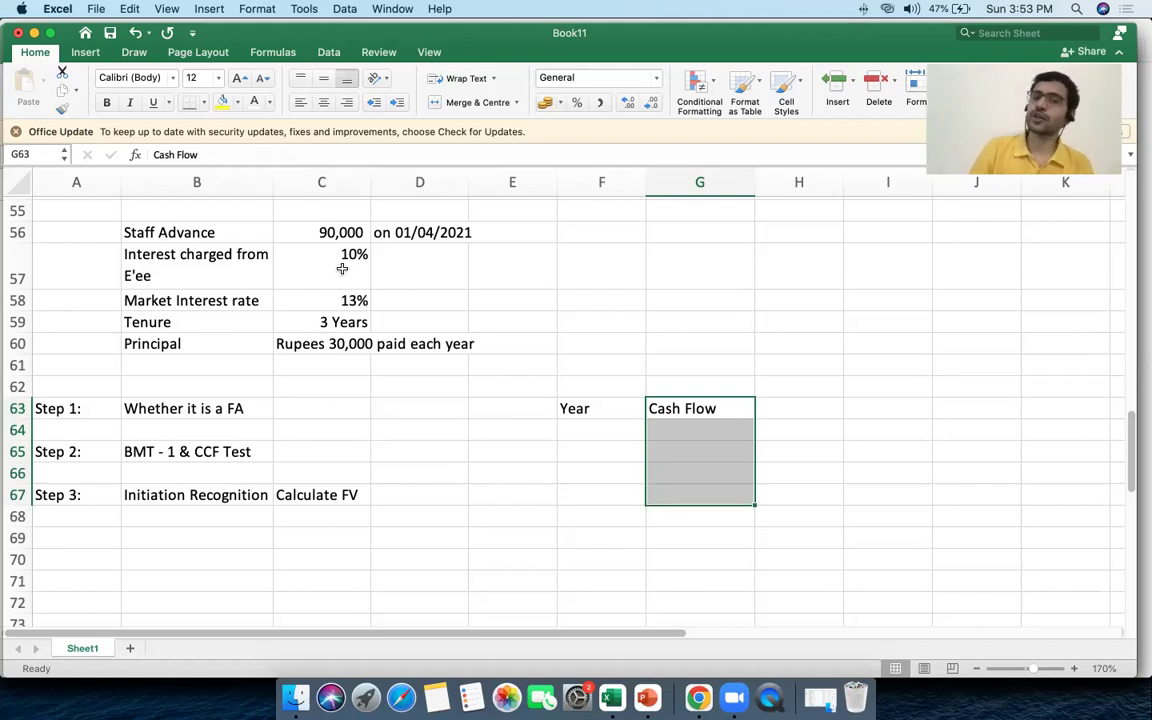
click(330, 230)
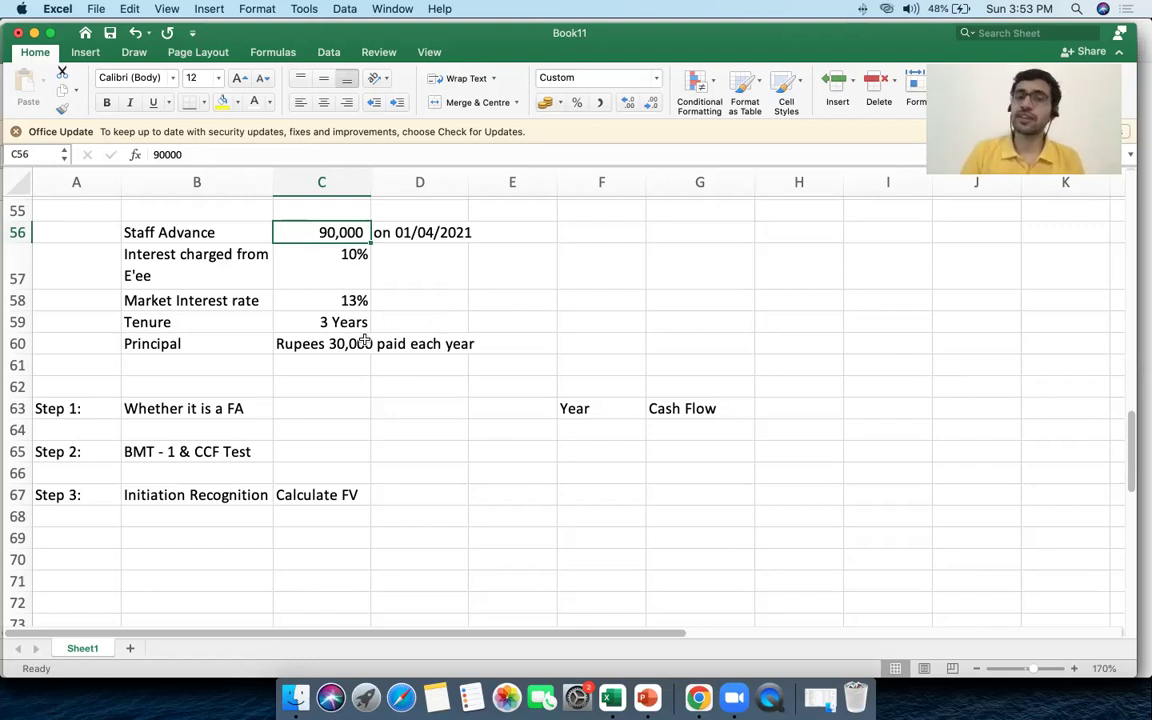
click(694, 440)
click(699, 450)
click(711, 474)
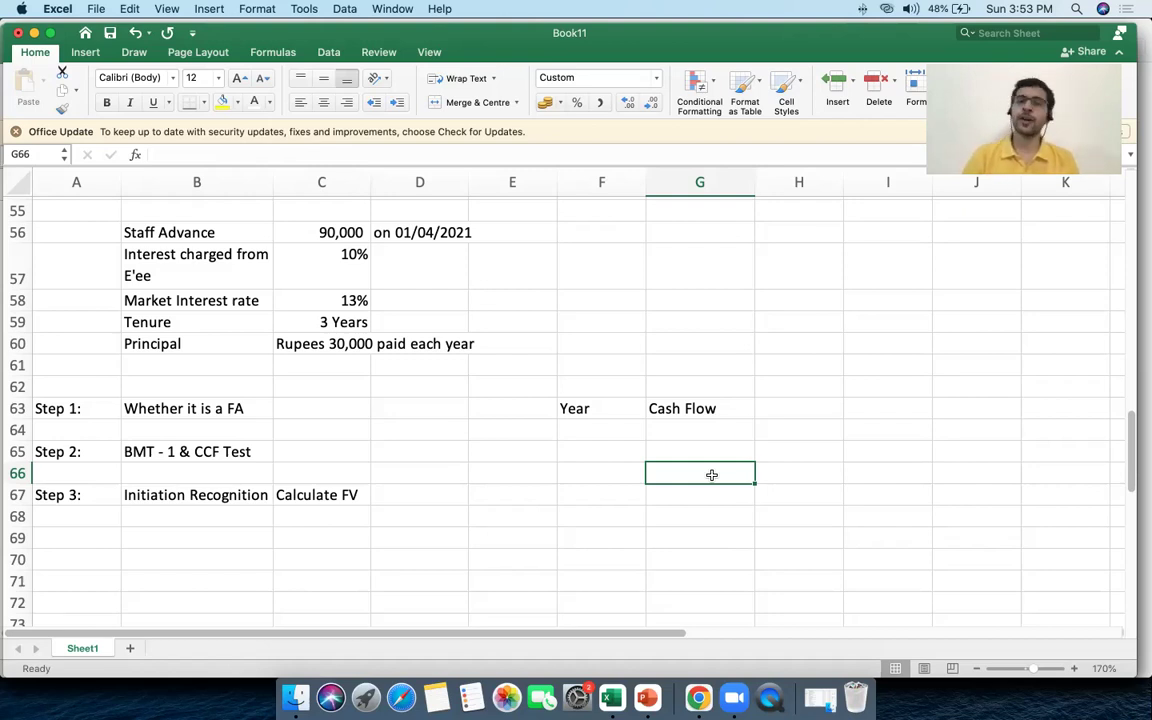
drag(679, 432, 687, 478)
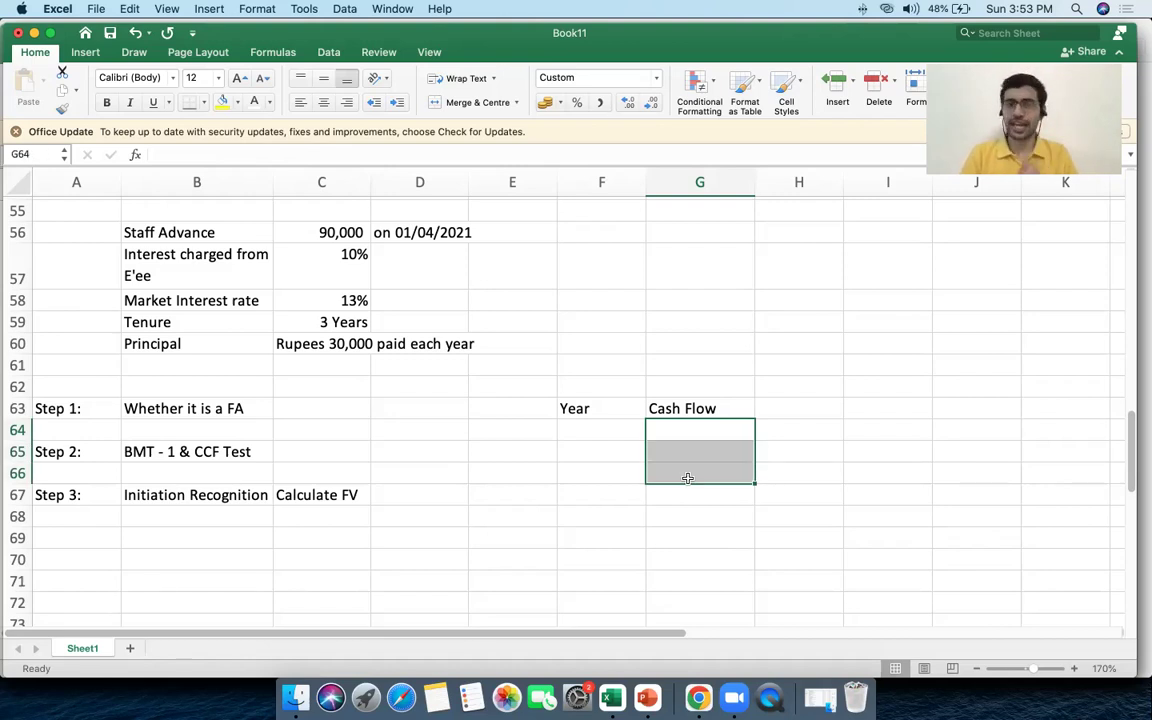
drag(673, 433, 678, 478)
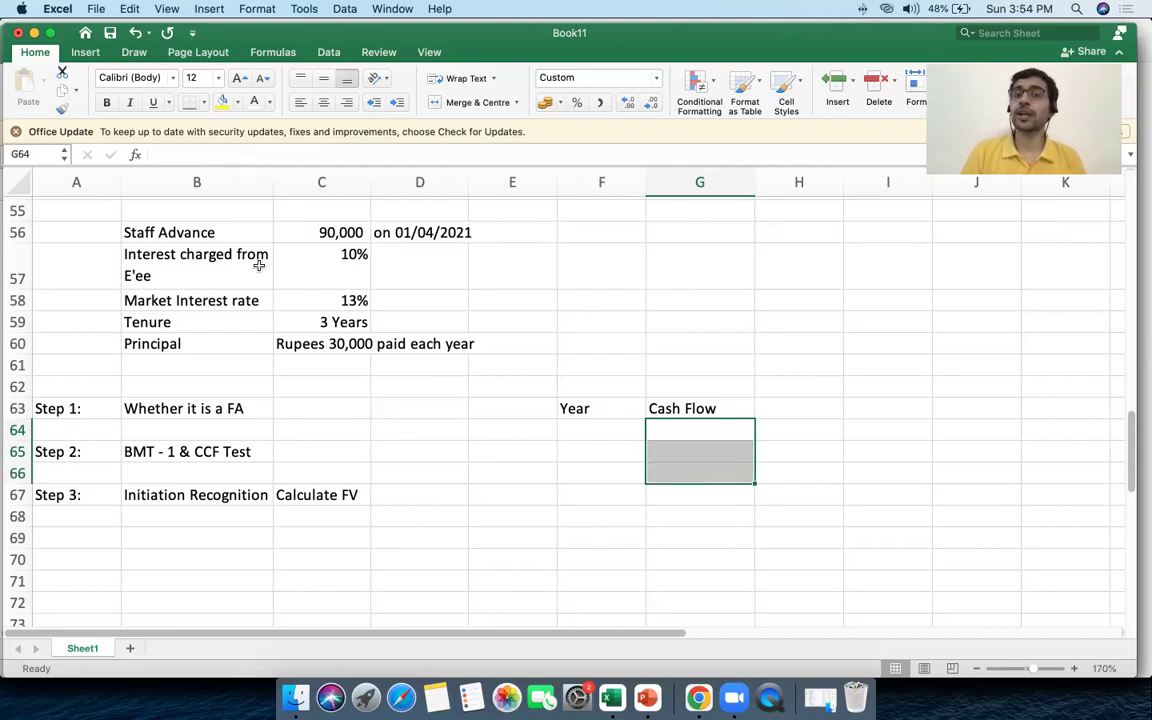
drag(259, 265, 437, 265)
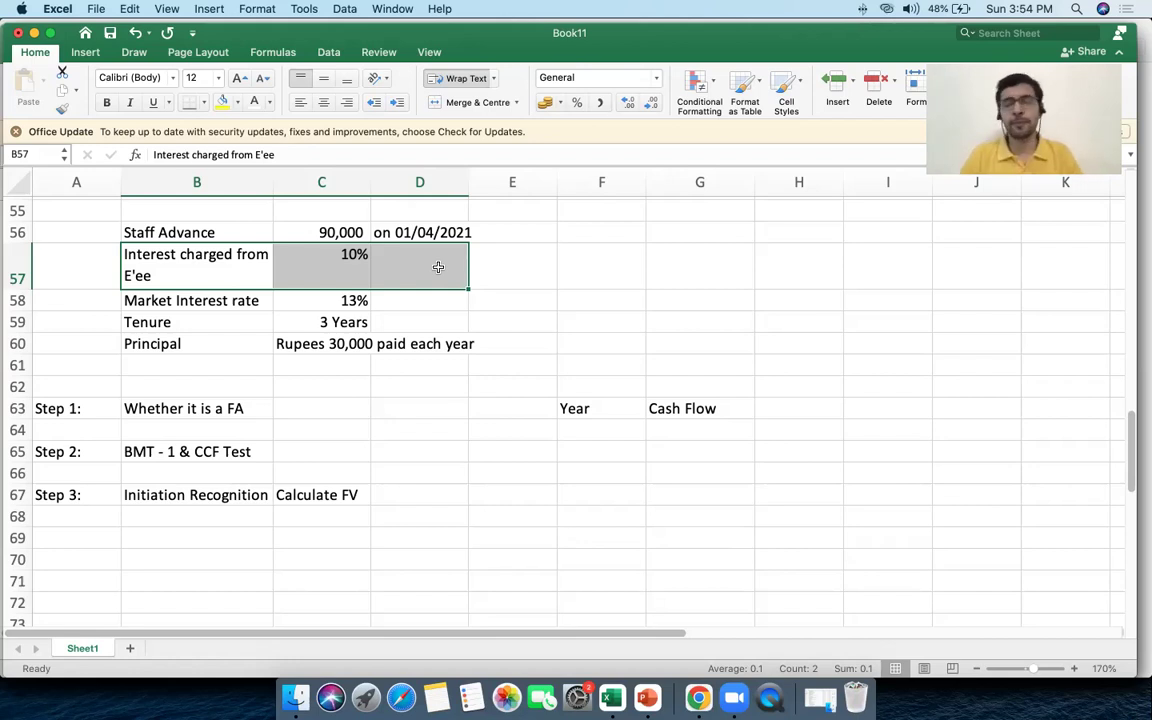
click(308, 301)
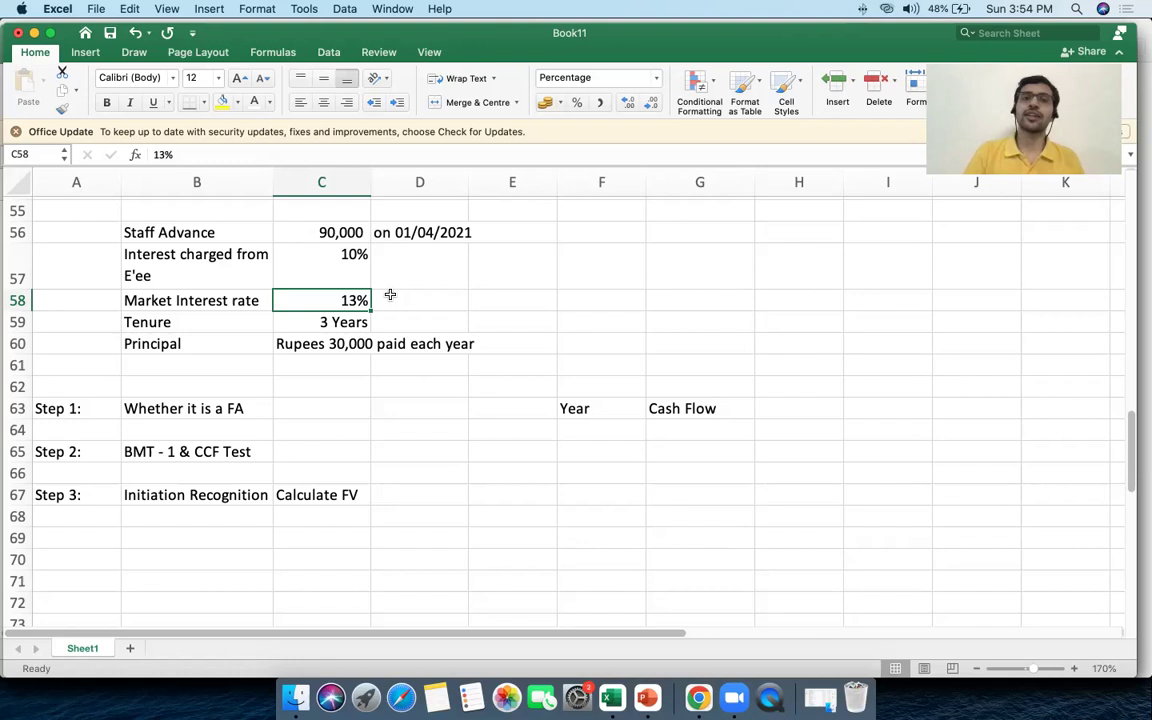
drag(258, 257, 342, 256)
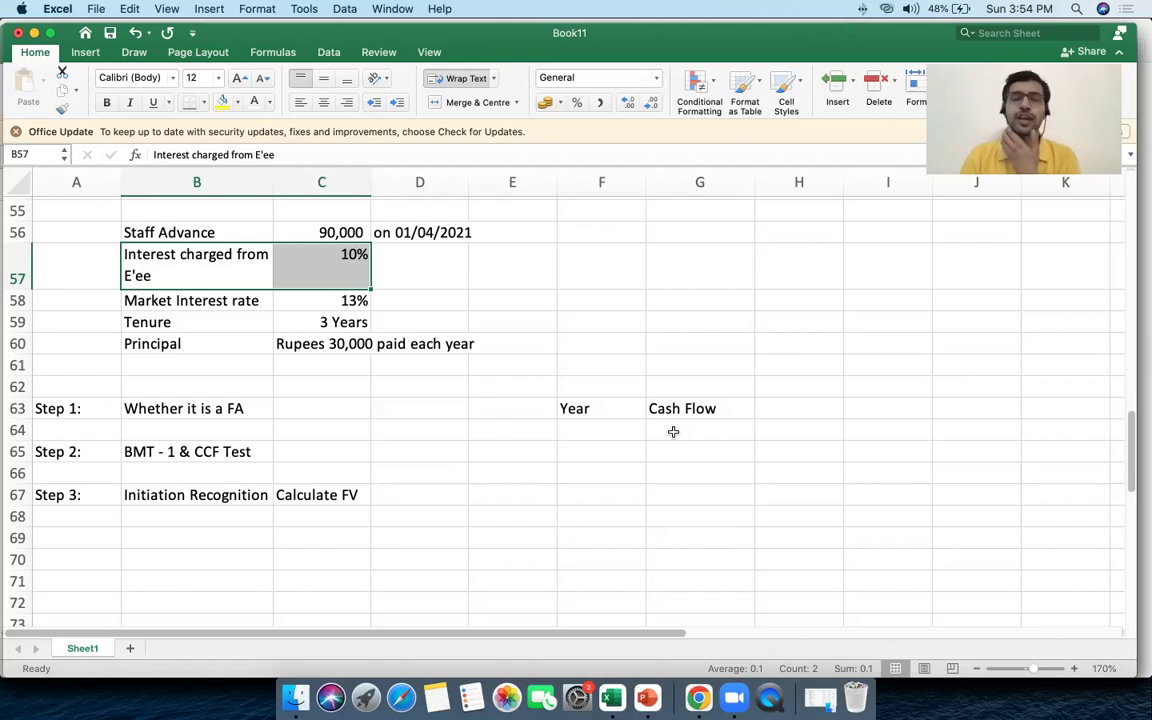
Replace the Cash Flow header in G63 with "CF (Principal)"
click(712, 406)
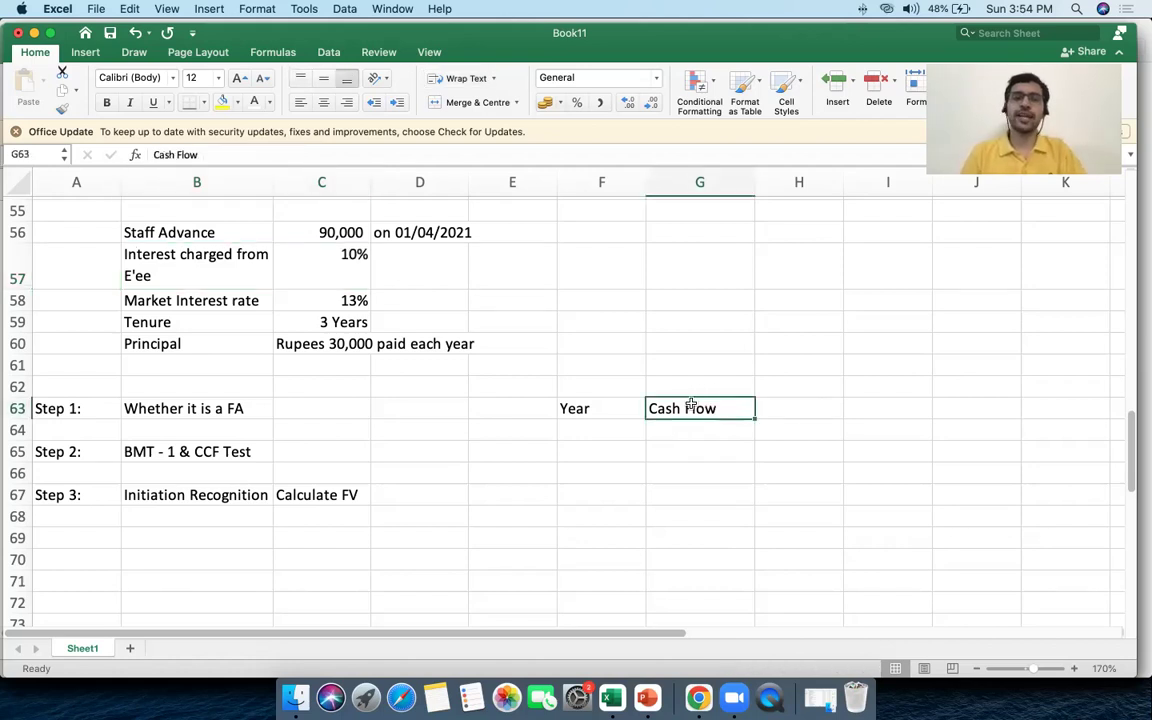
key(ctrl+u)
text((I)
key(BackSpace)
key(BackSpace)
key(BackSpace)
key(BackSpace)
key(BackSpace)
key(BackSpace)
key(BackSpace)
key(BackSpace)
key(BackSpace)
key(BackSpace)
key(BackSpace)
key(BackSpace)
text(CF (In)
key(BackSpace)
key(BackSpace)
text(Pricn)
key(BackSpace)
key(BackSpace)
text(ncipla)
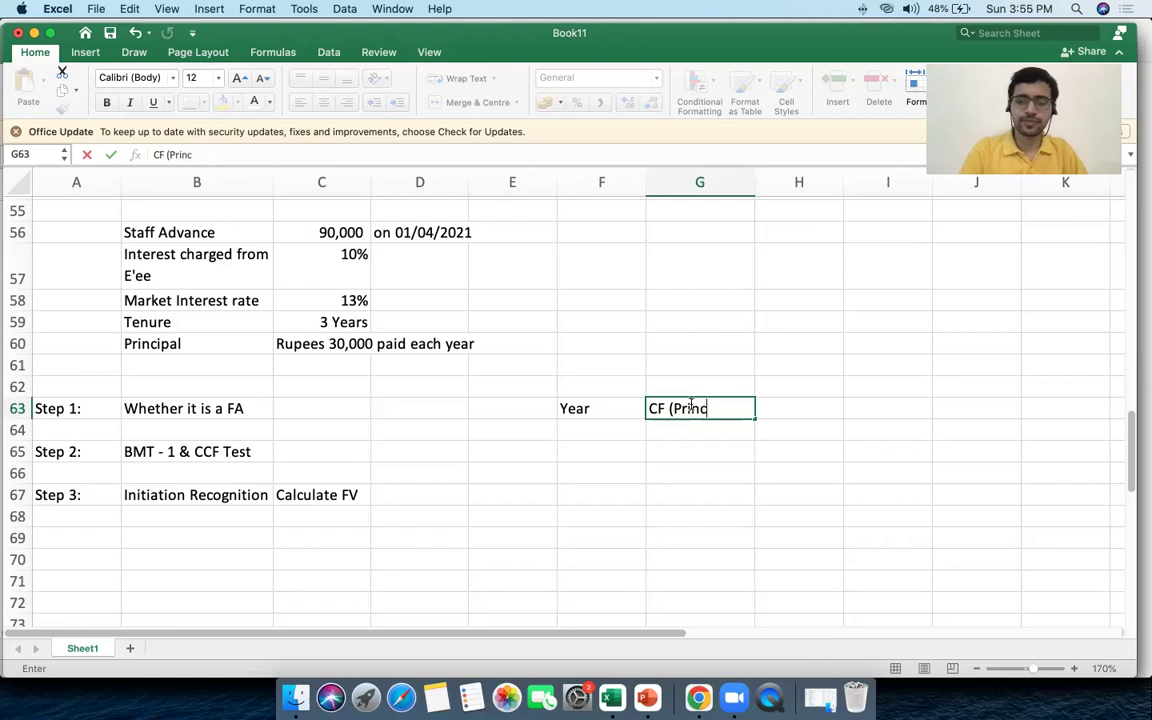
key(BackSpace)
key(BackSpace)
text(al)
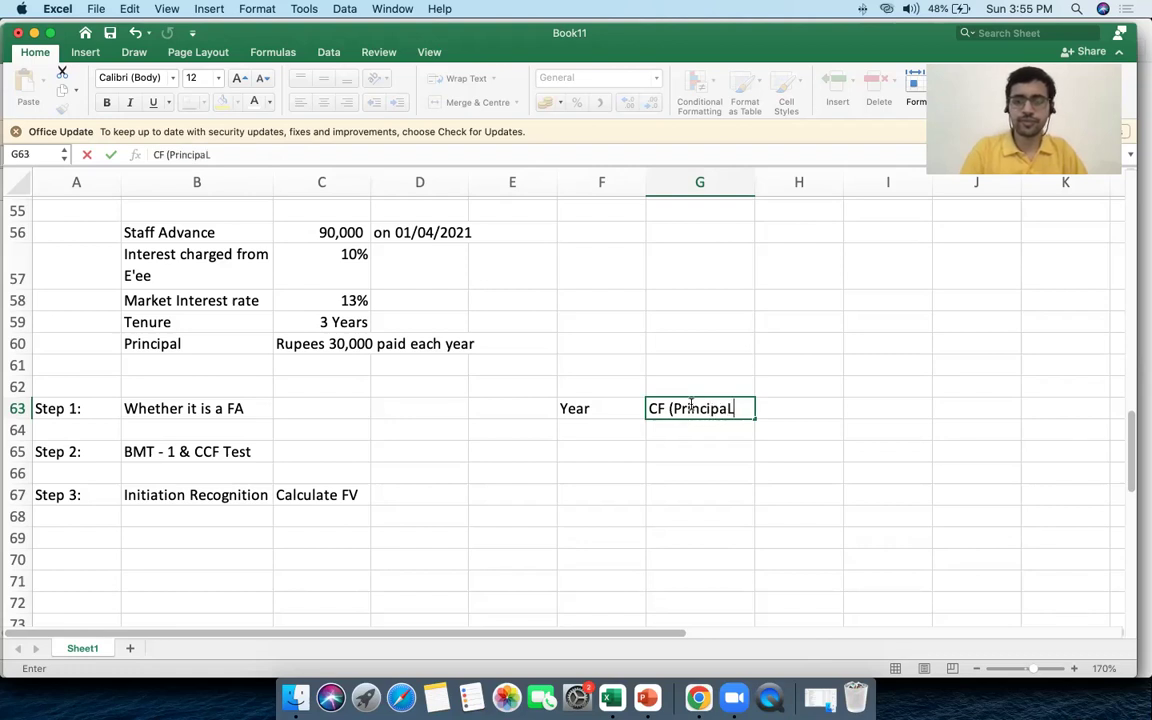
text())
key(Tab)
Enter the header "CF (Interest)" in H63 beside the principal header
text(CF (I)
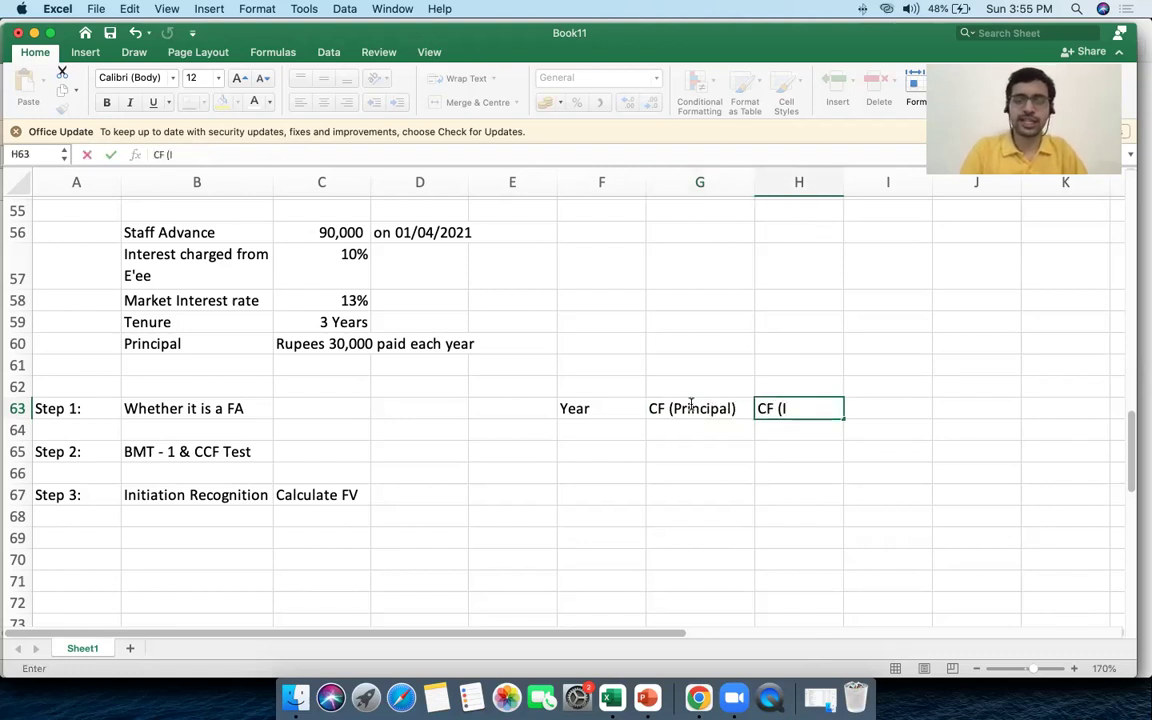
text(nterest))
drag(691, 408, 803, 413)
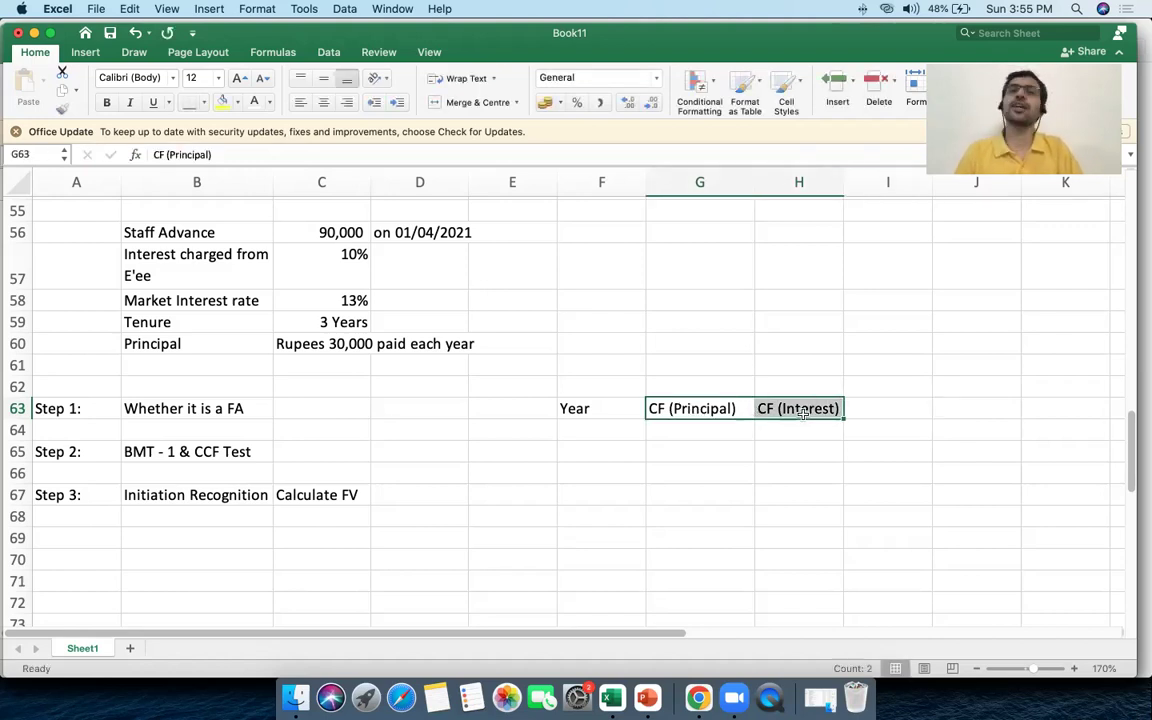
Enter the header "Total" in I63 and centre the table headers in F63:I63
click(875, 412)
text(Tot)
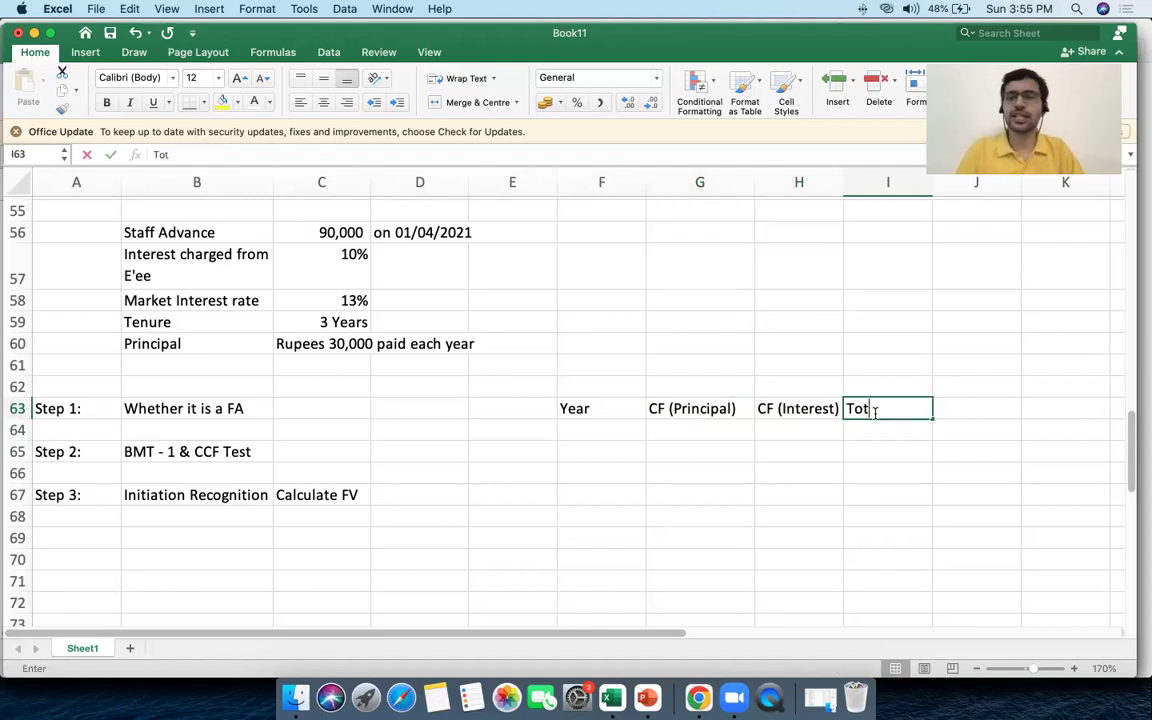
text(al)
key(Return)
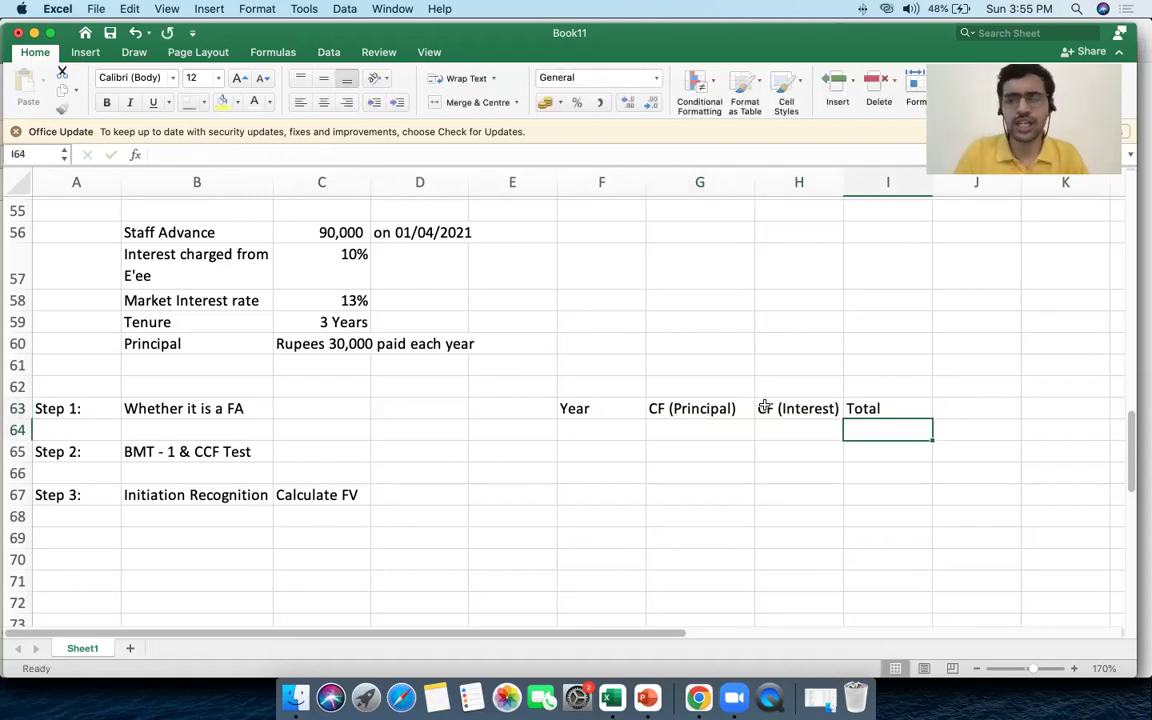
drag(594, 401, 851, 410)
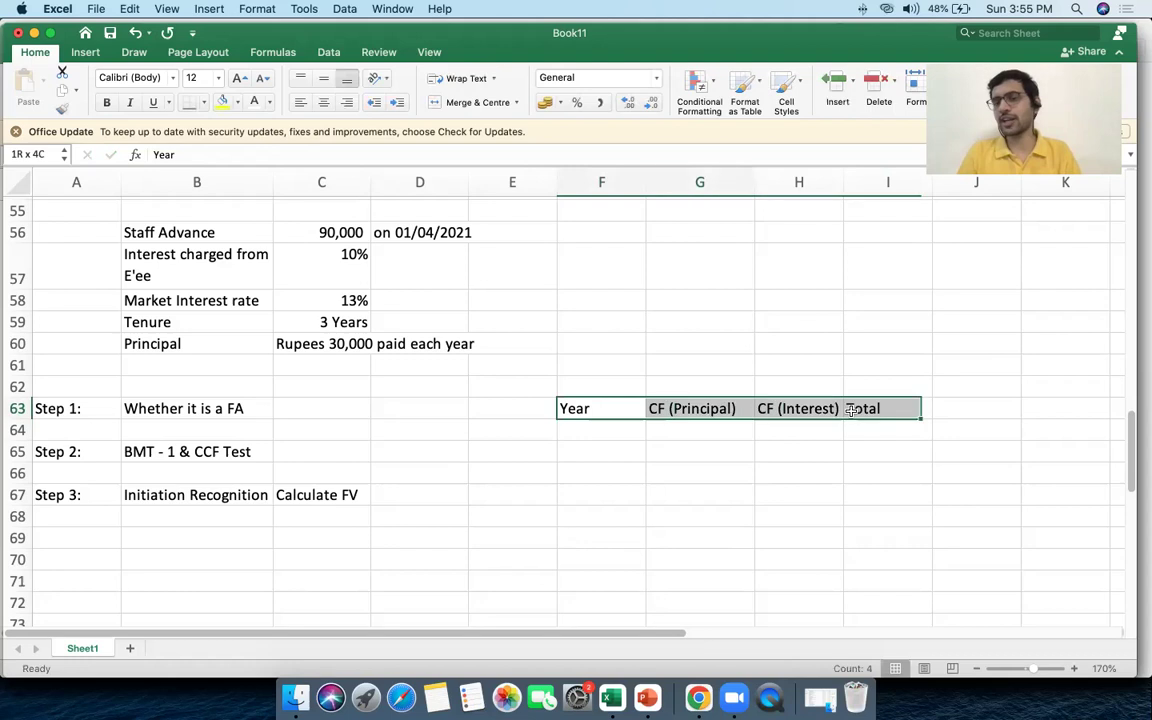
click(321, 103)
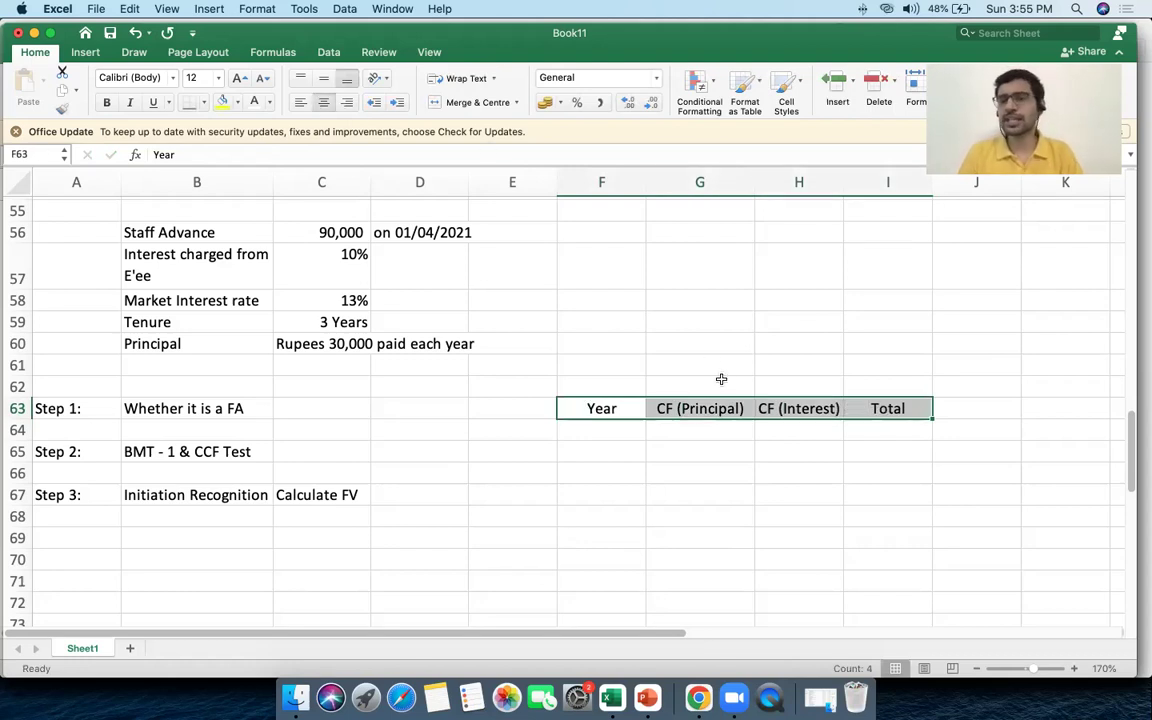
Review the earlier example's cash flows and EIR formula in G39 against the Calculate FV entry in C67
click(617, 430)
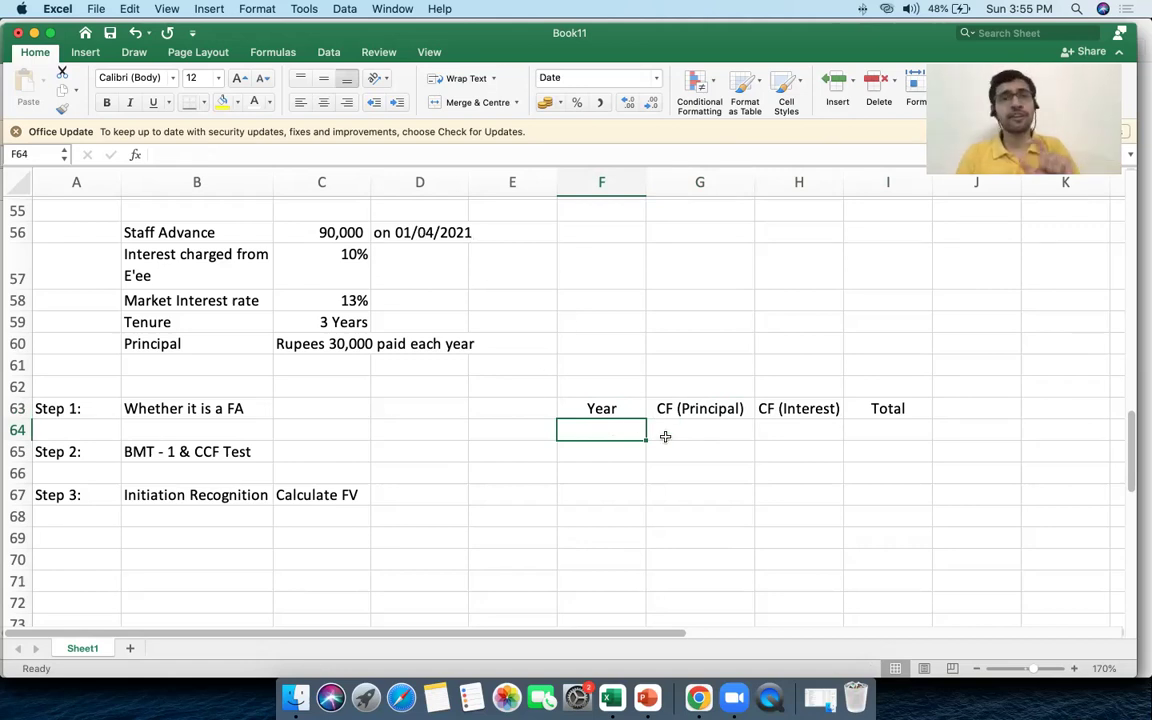
scroll(665, 436, up, 15)
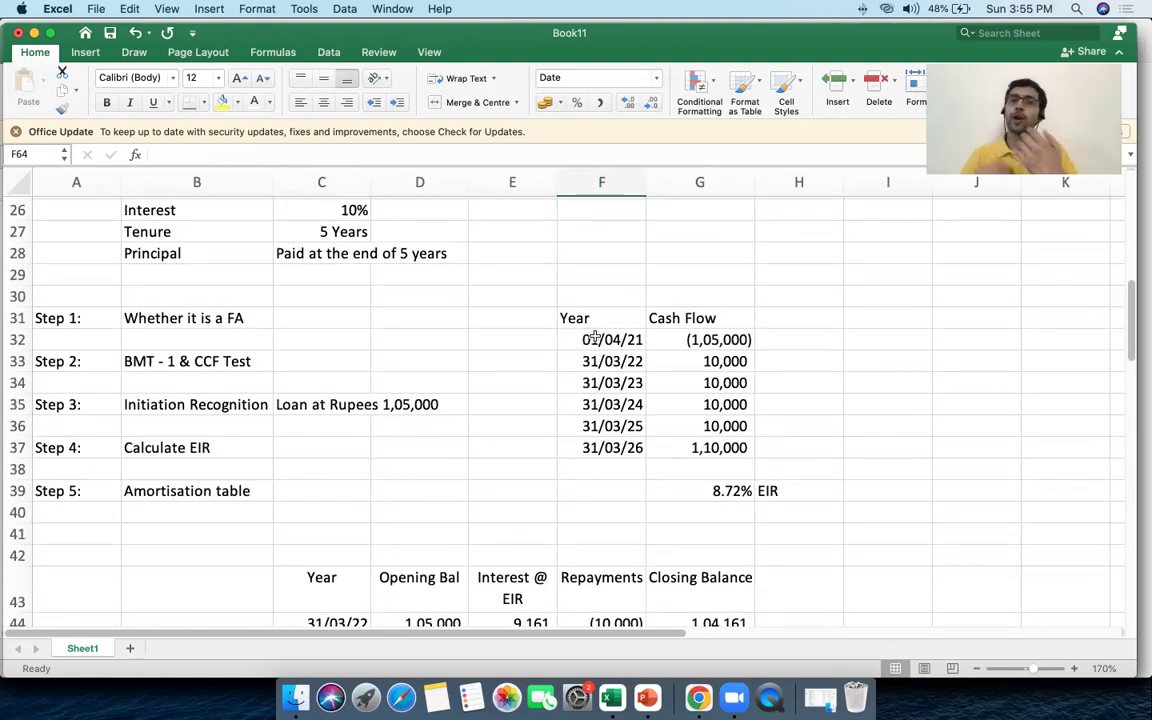
click(674, 486)
scroll(675, 482, down, 1)
scroll(675, 482, down, 13)
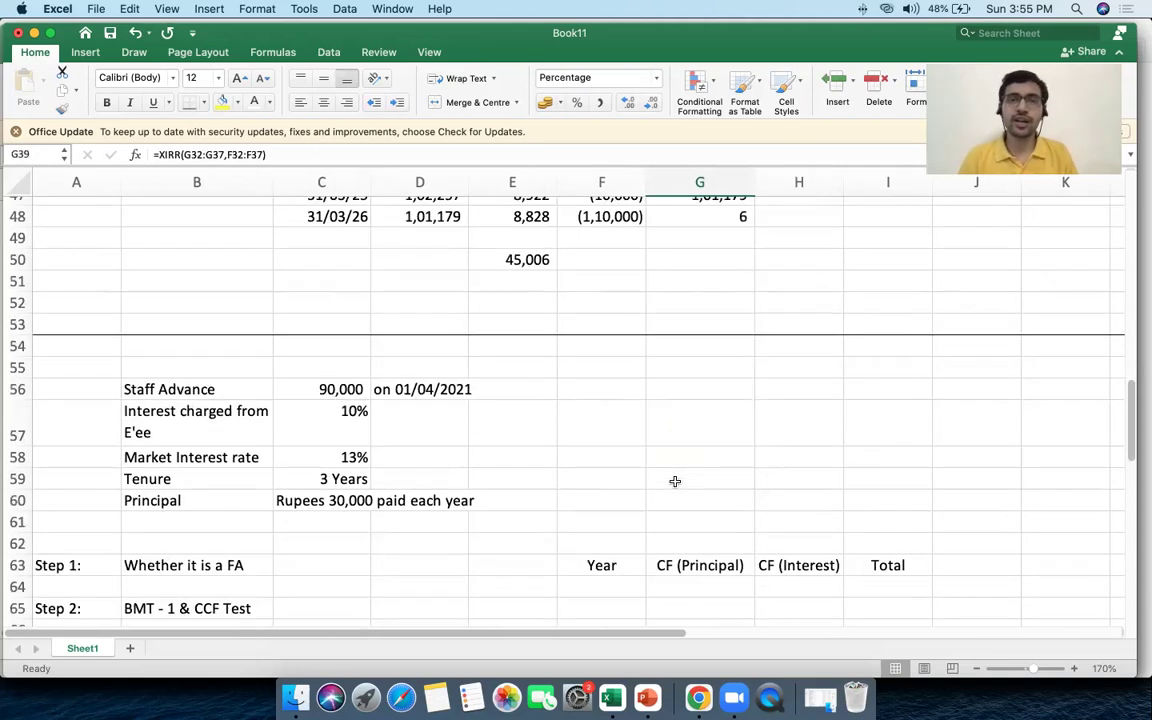
click(318, 522)
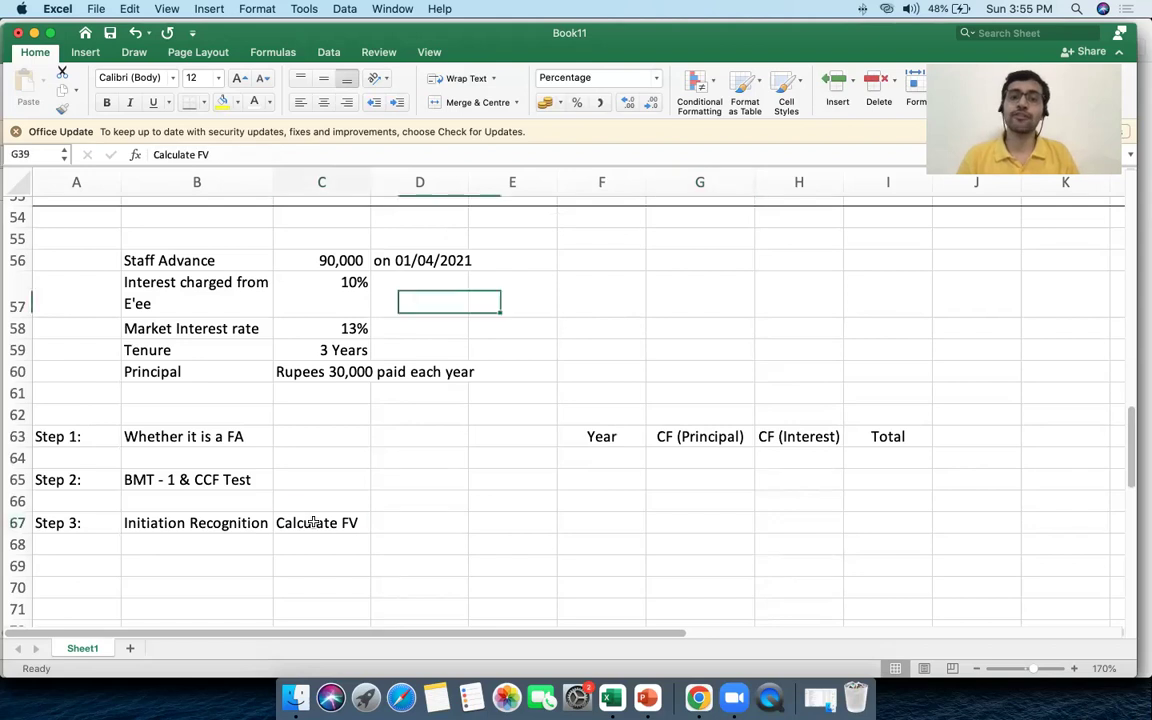
scroll(320, 518, down, 1)
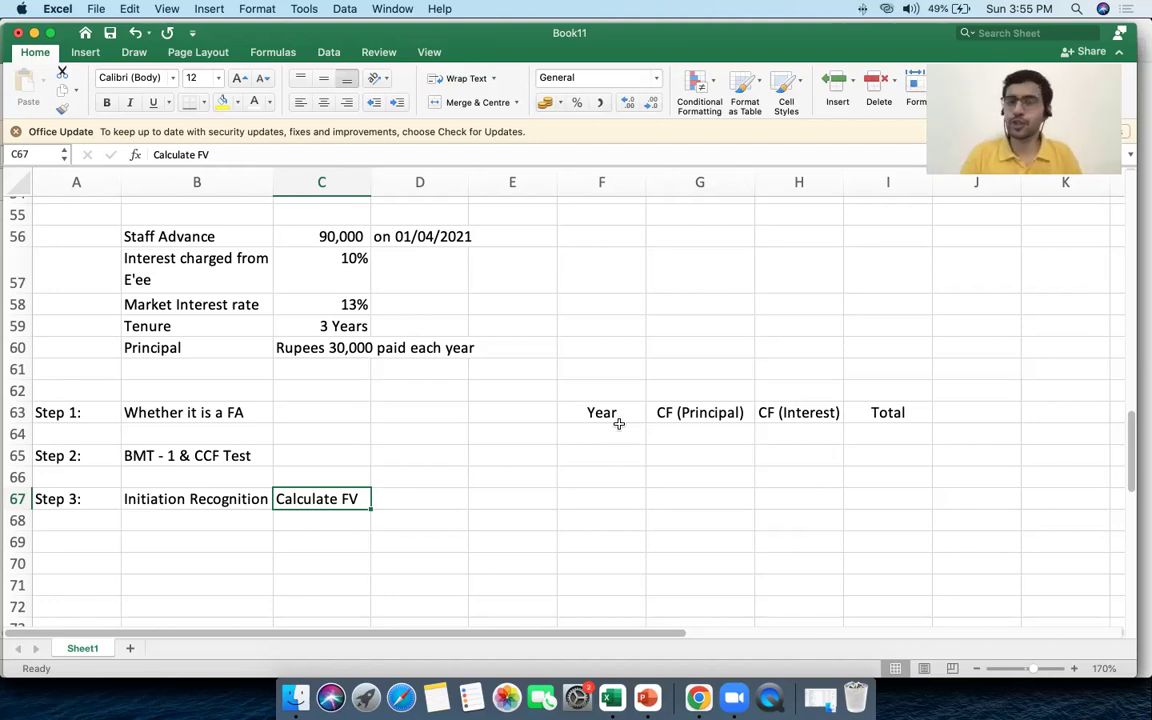
Enter the year-end dates 31/03/22, 31/03/2023 and 31/03/2024 in F64:F66 under Year
click(622, 433)
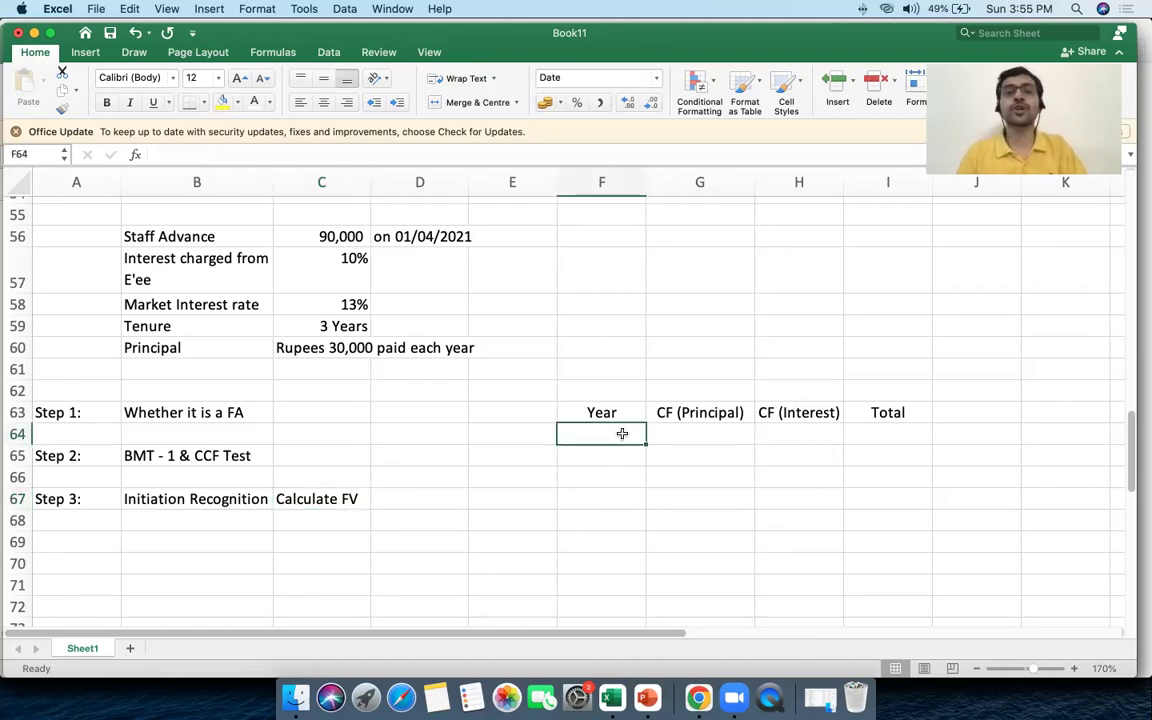
text(31/03/22)
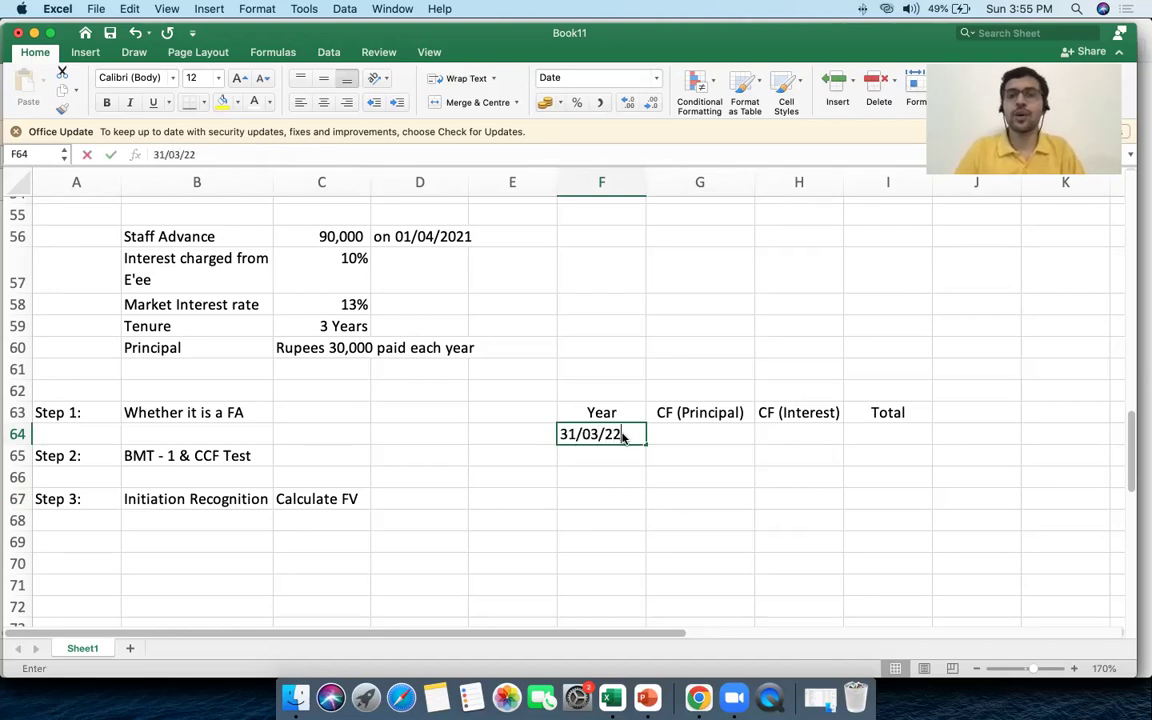
key(Tab)
click(625, 456)
text(31/03/)
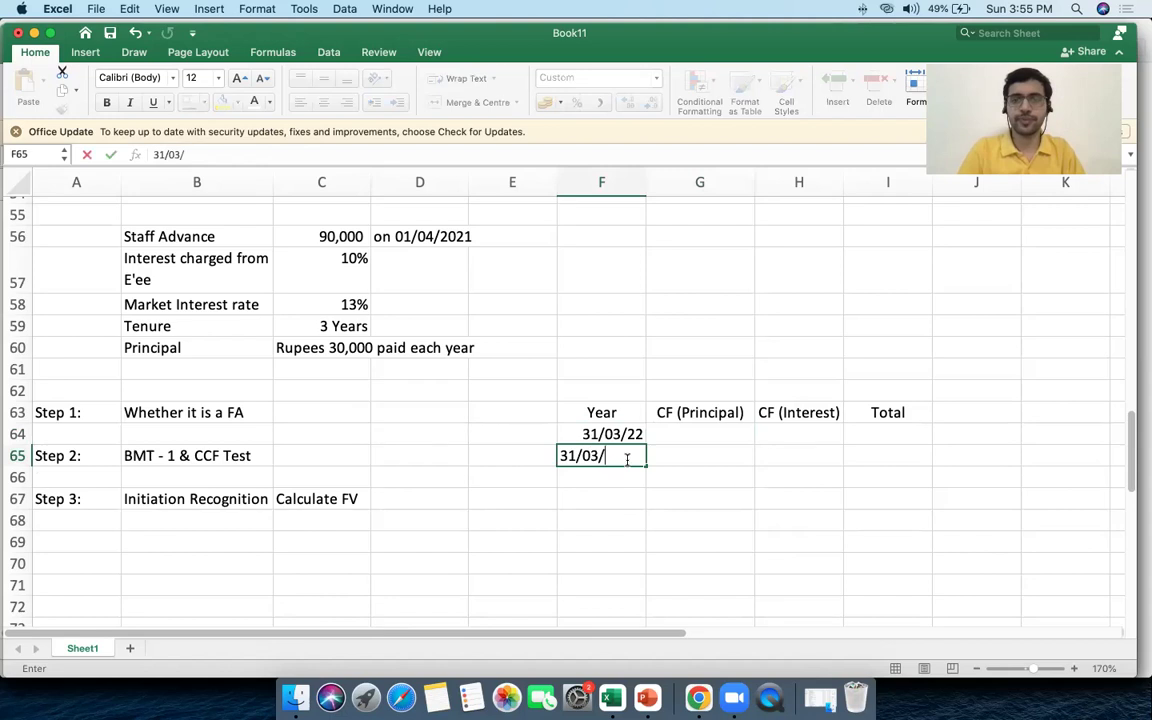
text(2023)
key(Return)
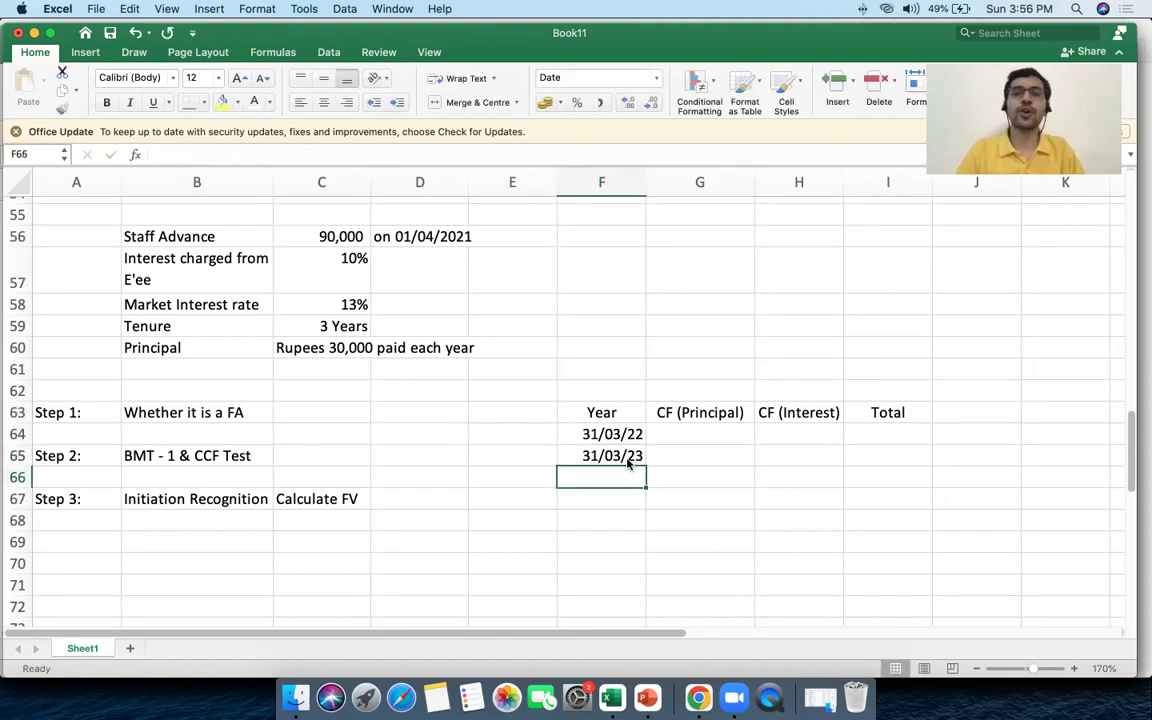
click(617, 440)
click(617, 456)
click(623, 472)
key(ctrl+apostrophe)
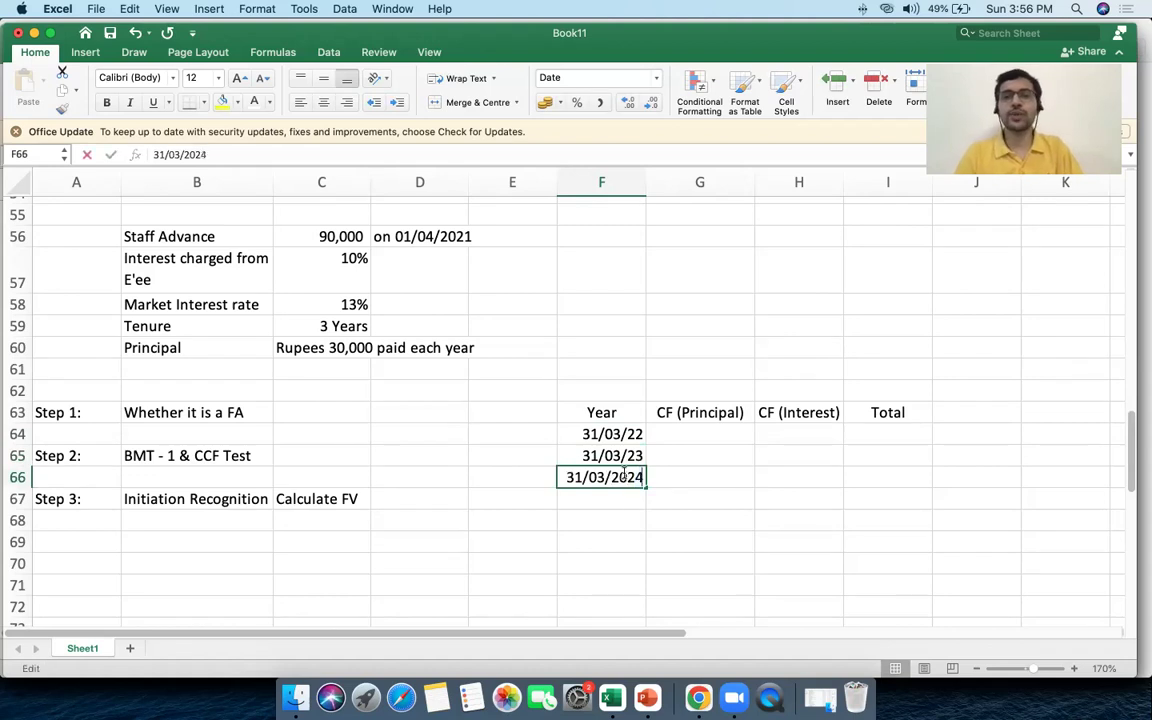
key(Tab)
Enter =30000 in G64 as the principal cash flow for 31/03/22
click(669, 436)
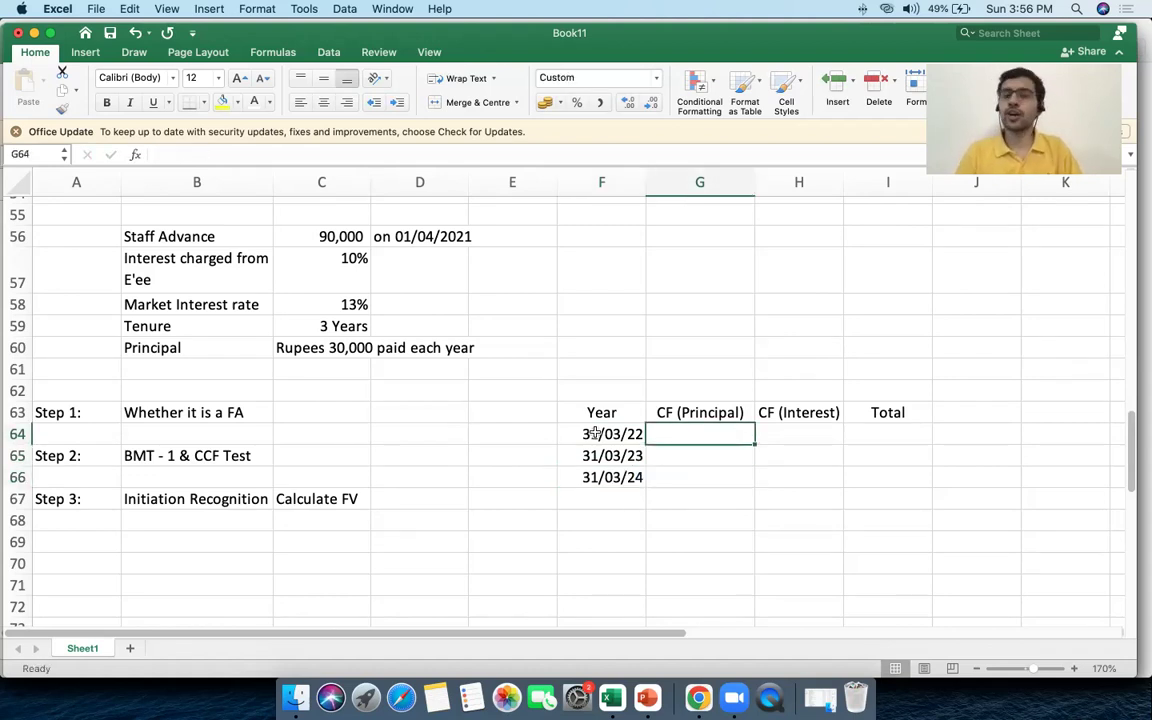
text(=30000)
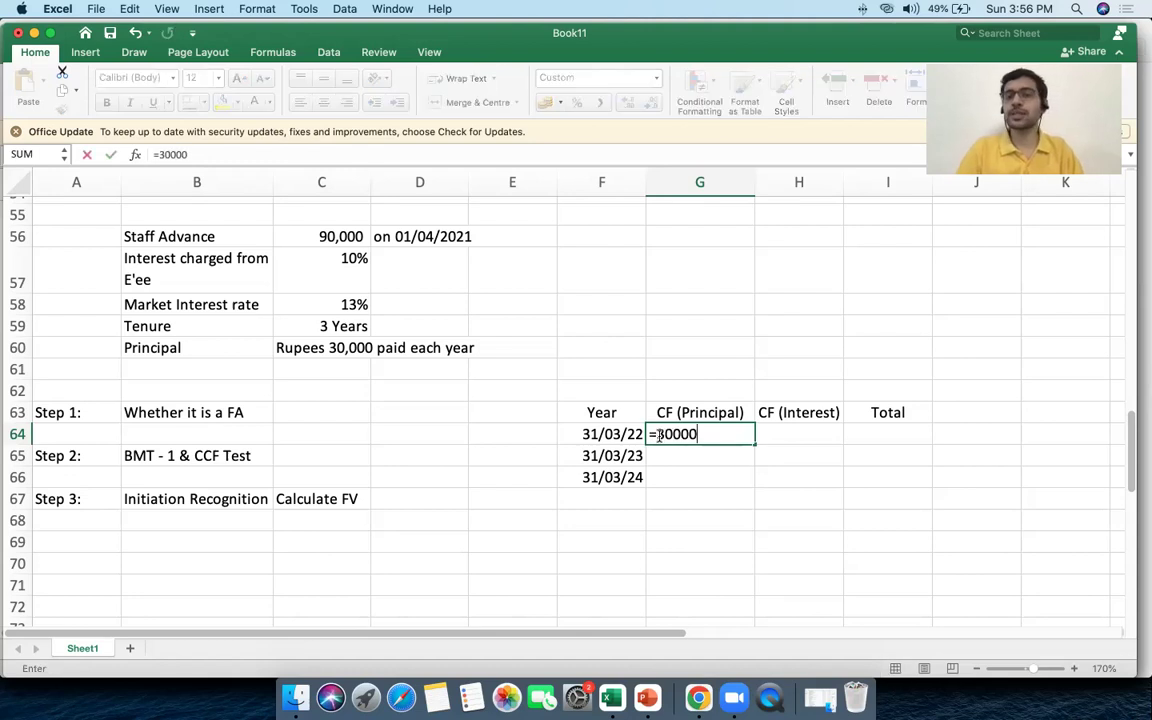
key(Tab)
Format the cash flow cells G64:I68 with comma separators and no decimal places
drag(690, 438, 903, 502)
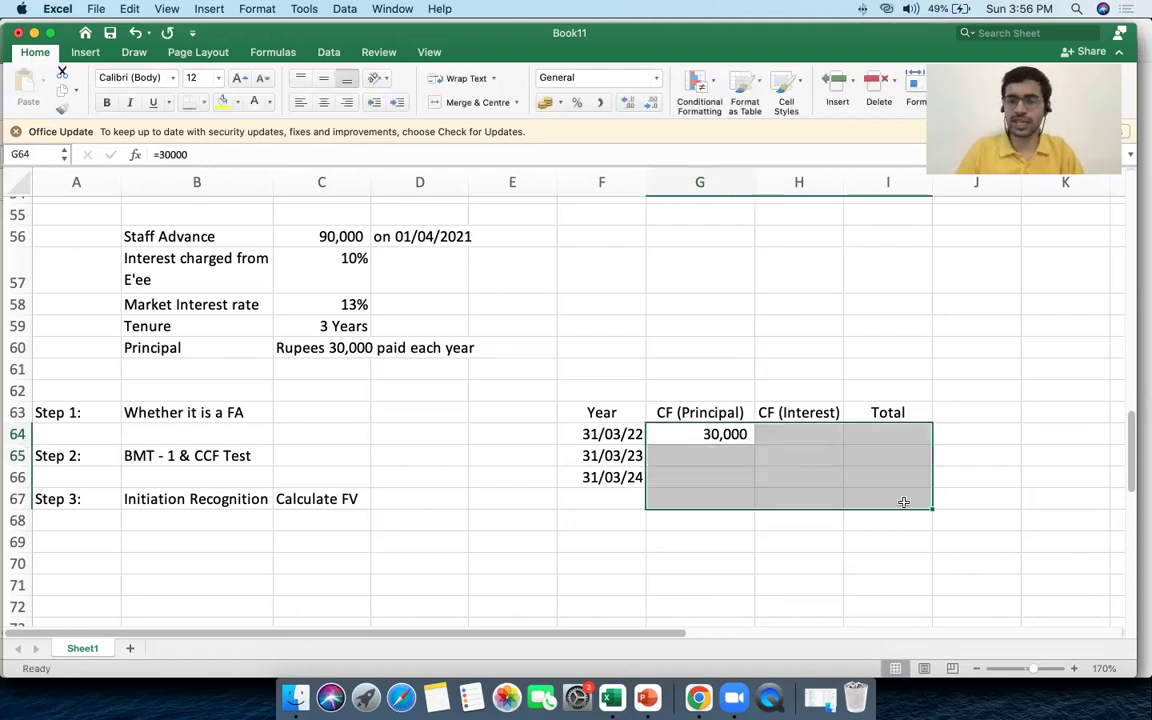
click(598, 103)
click(742, 434)
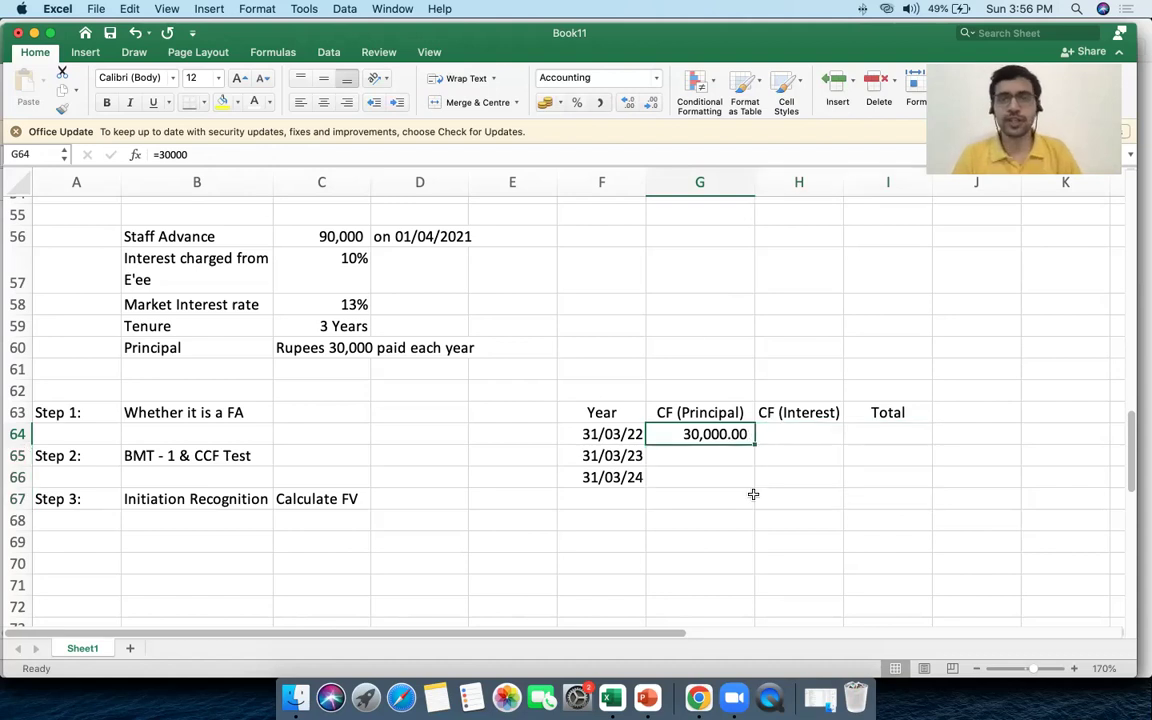
drag(720, 440, 879, 512)
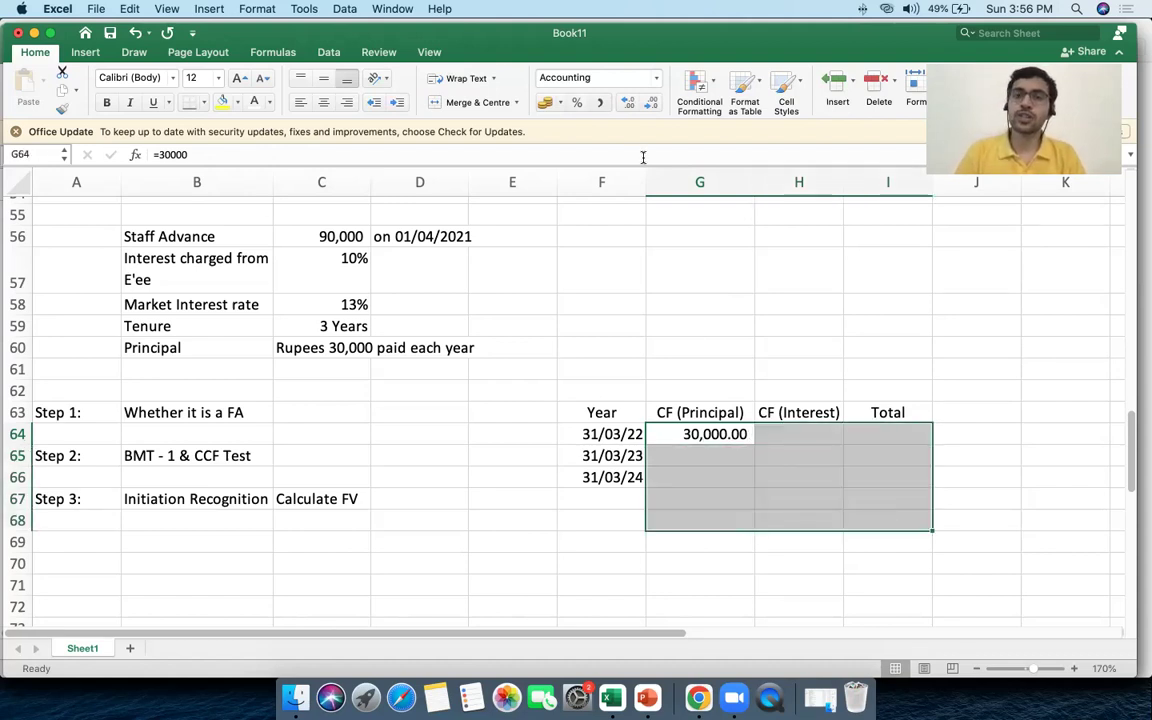
click(650, 104)
click(650, 104)
Enter 9000 in H64 as the interest cash flow for 31/03/22
click(780, 432)
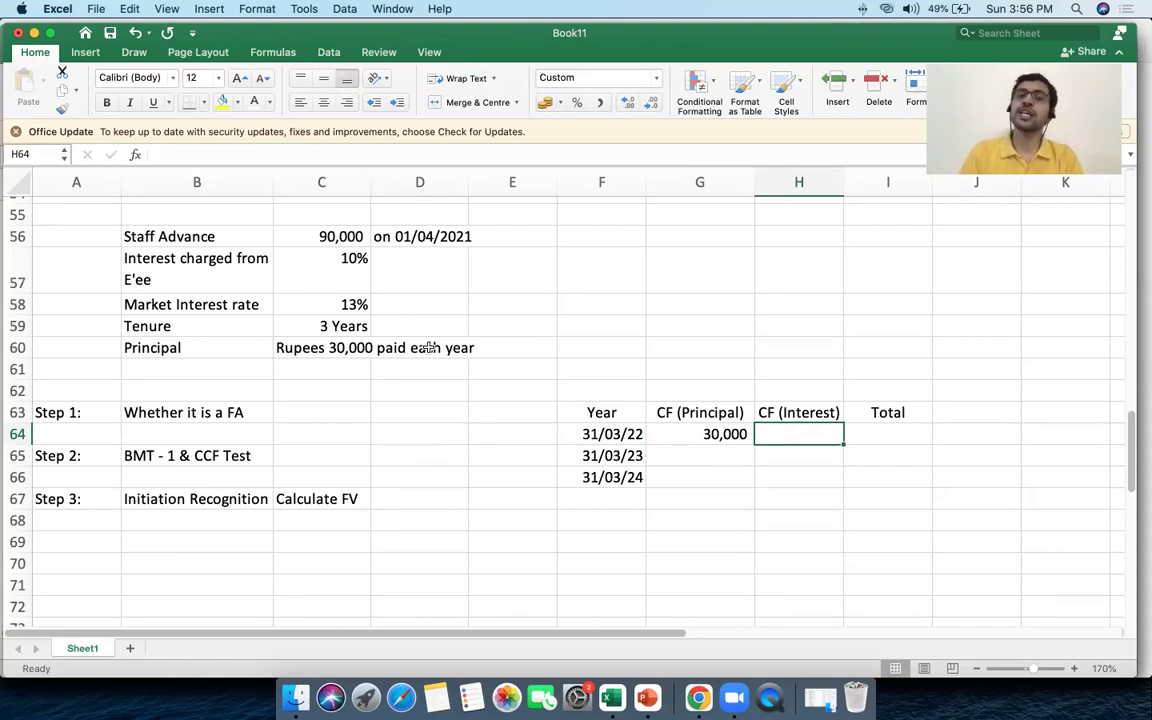
text(9000)
key(Return)
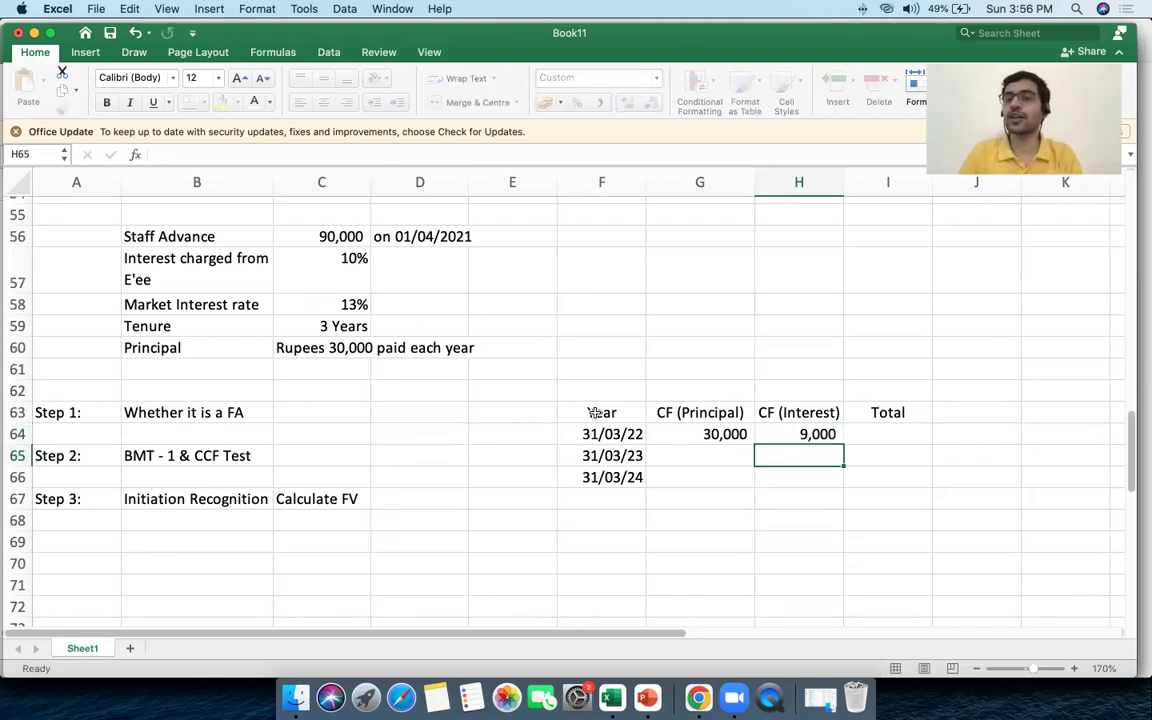
Calculate the first year's interest cash flow in H64 with the formula =90000*10%
click(798, 436)
text(=90000*10%)
key(Tab)
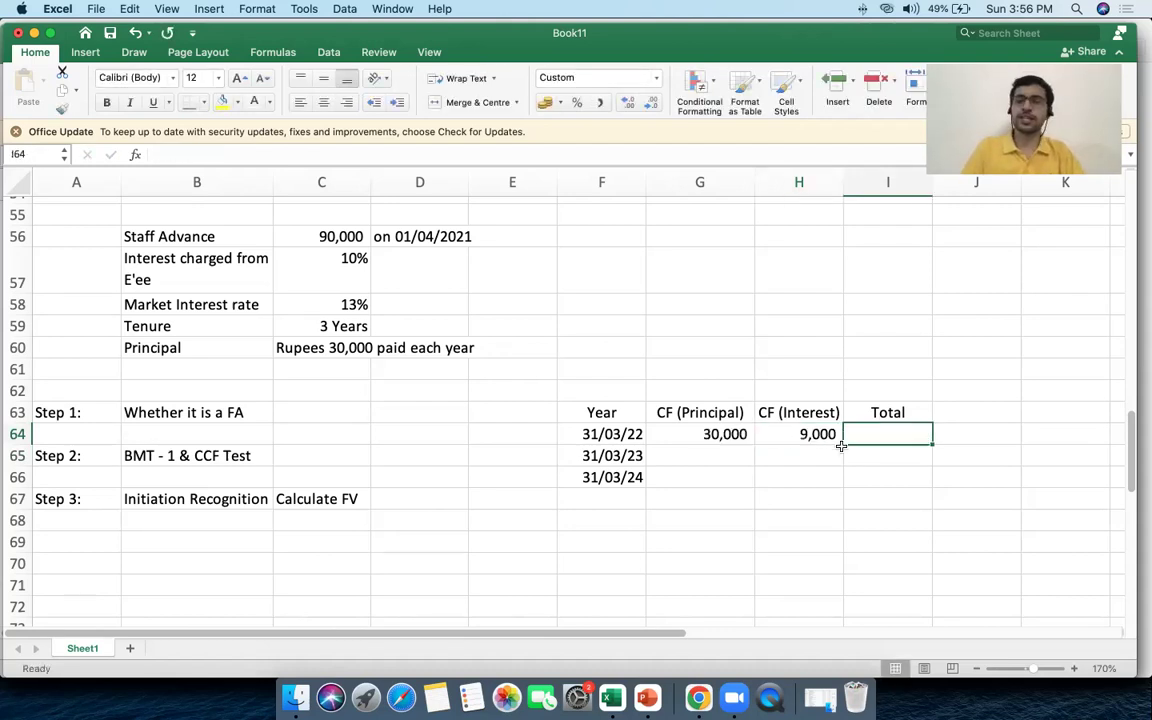
Calculate the 31/03/22 total in I64 by adding principal and interest with the formula =G64+H64
text(=)
key(Left)
key(Left)
key(Left)
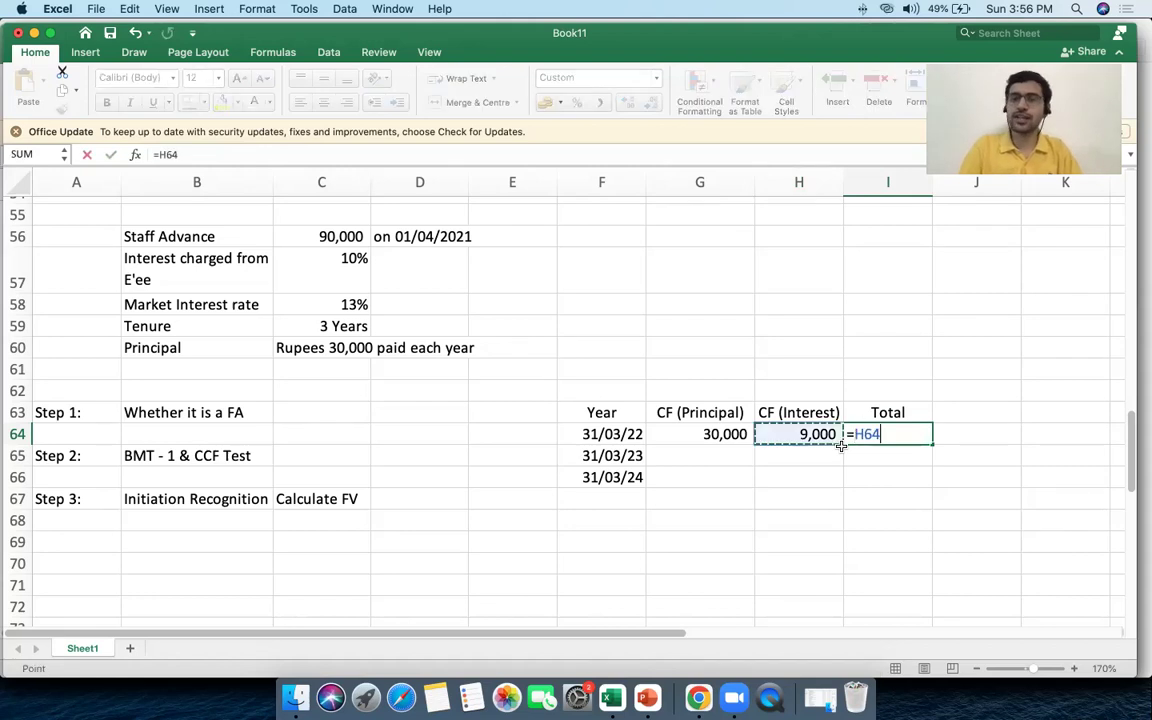
key(Right)
text(+)
key(Left)
key(Return)
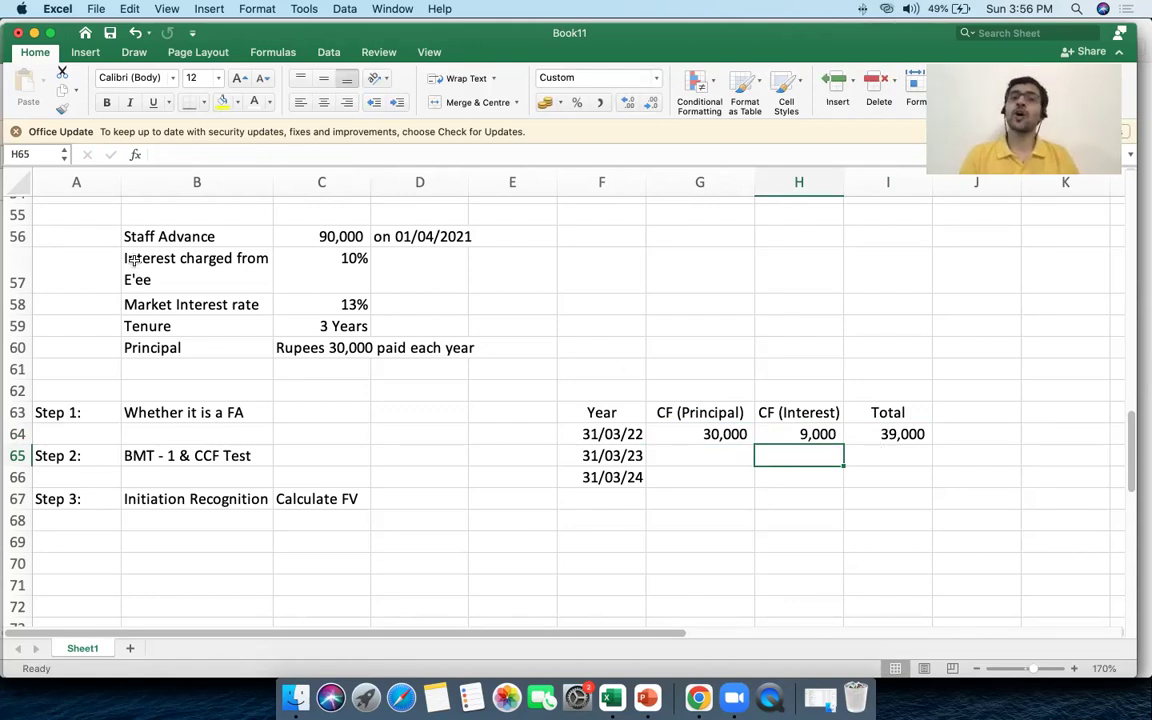
Enter 30000 in G65 as the principal cash flow for 31/03/23
click(722, 434)
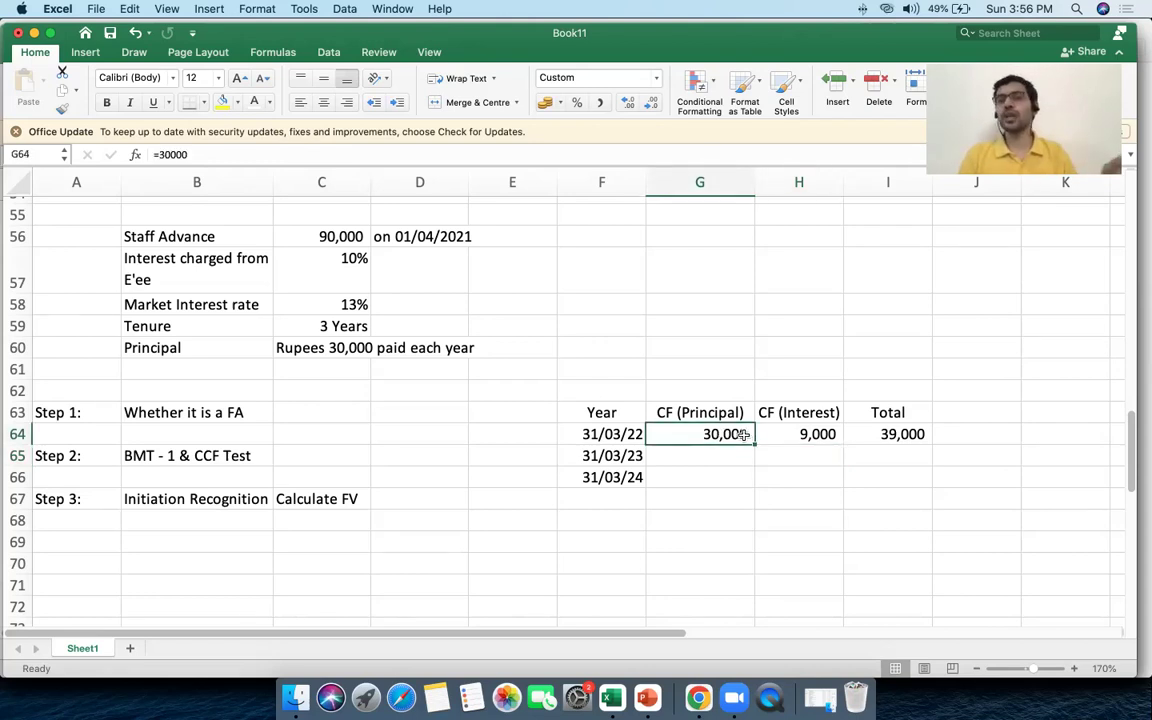
click(795, 435)
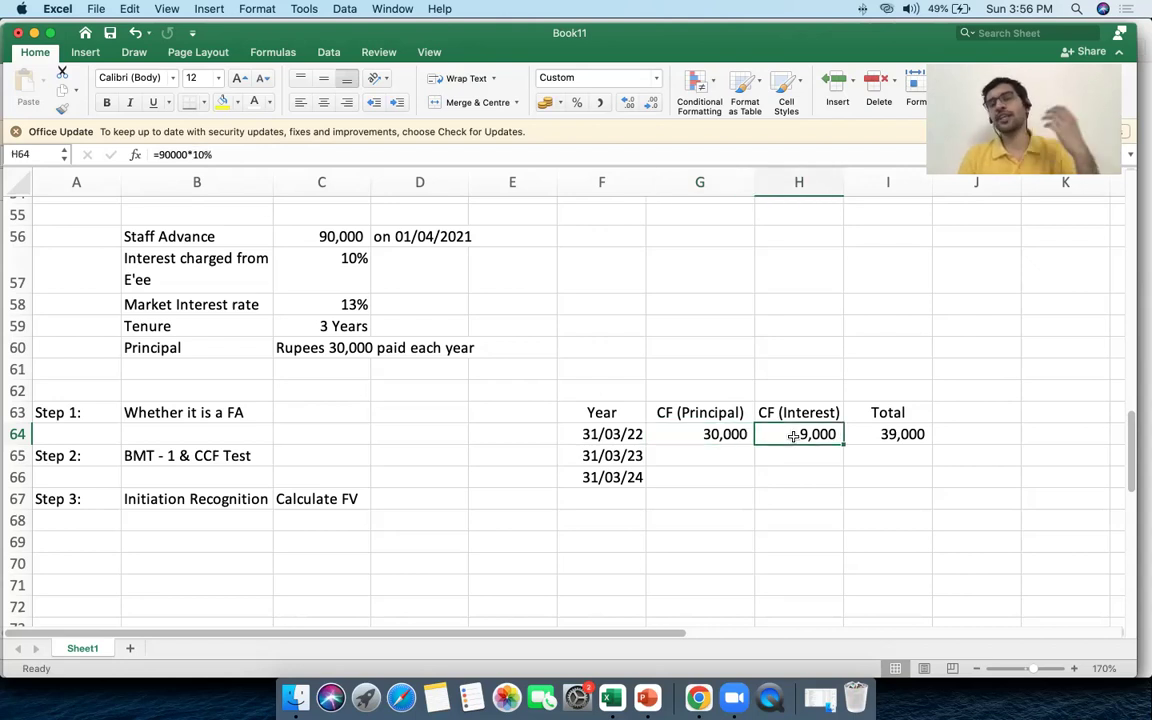
click(895, 437)
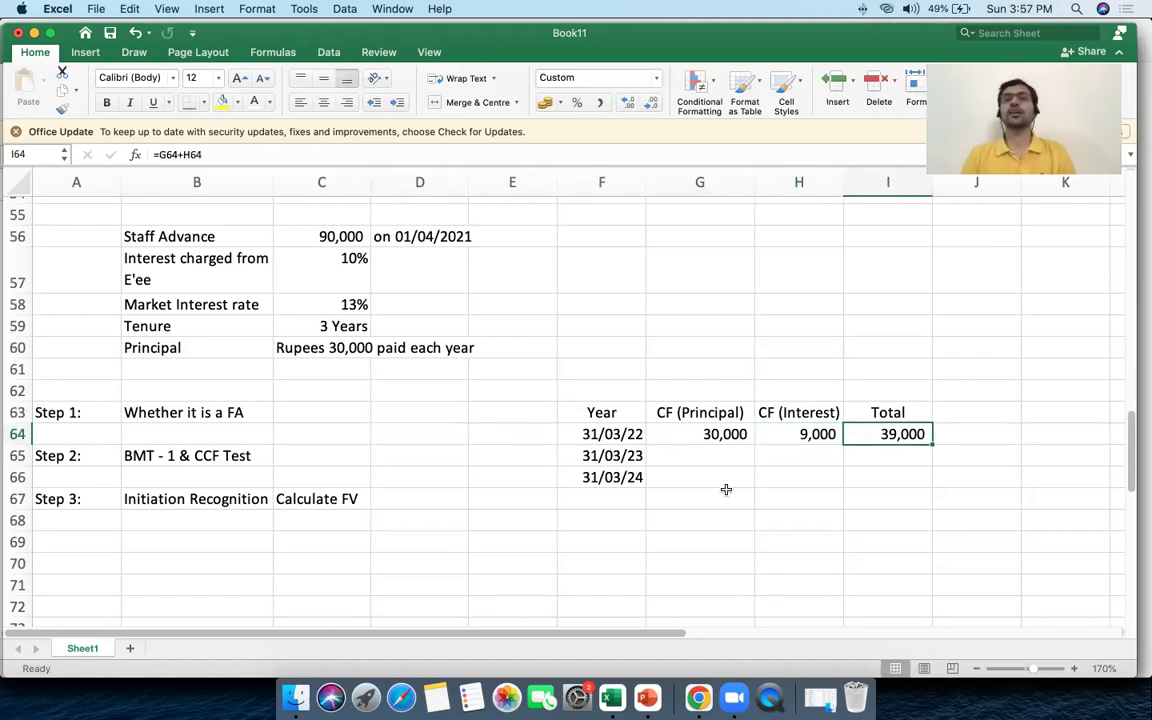
click(697, 455)
text(30000)
key(Tab)
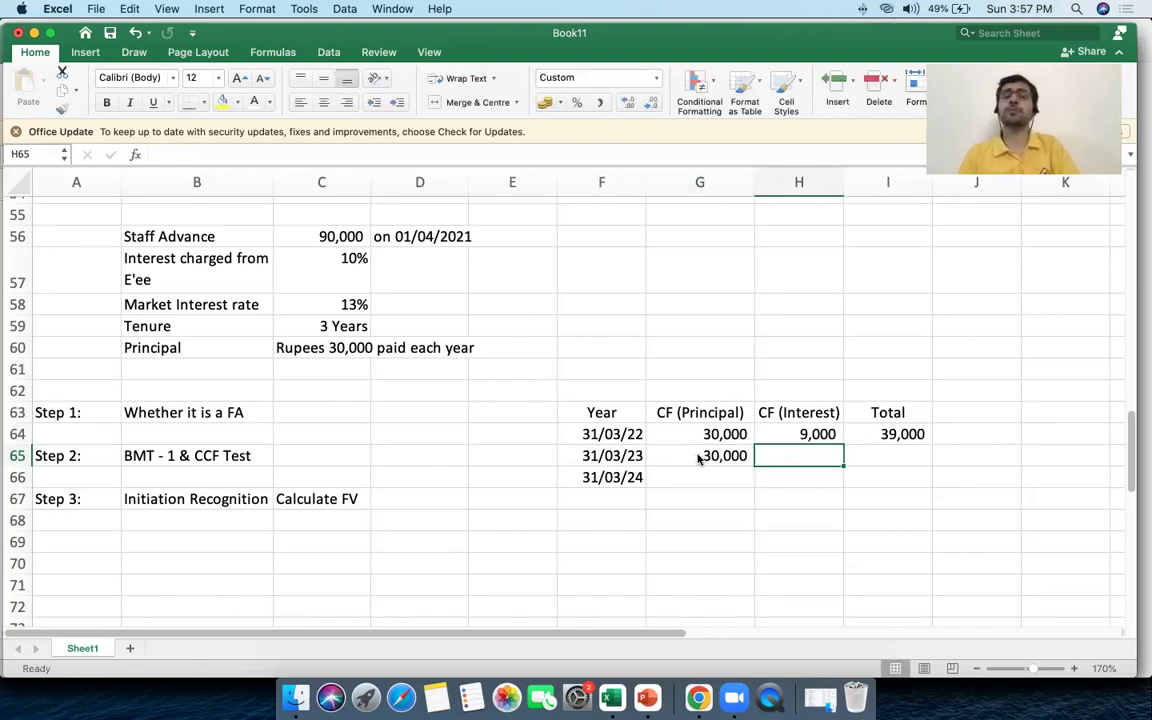
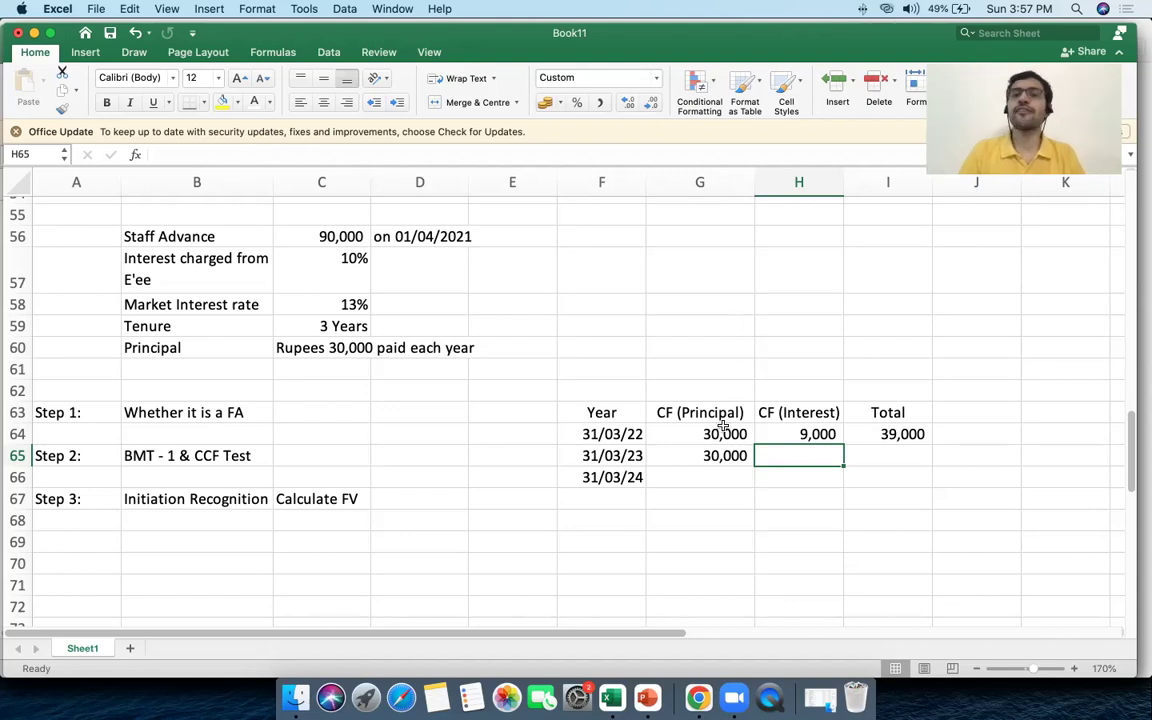
click(723, 429)
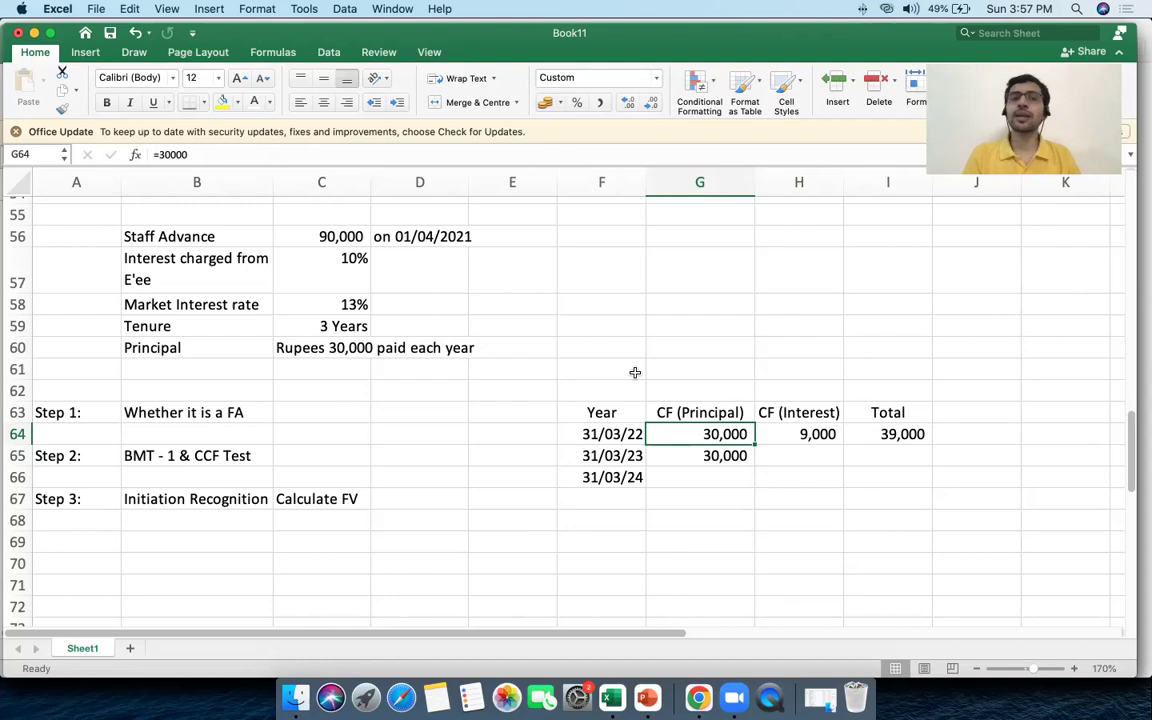
Calculate the 31/03/23 interest cash flow in H65 as 60000 times the employee interest rate with =60000*C57
click(787, 455)
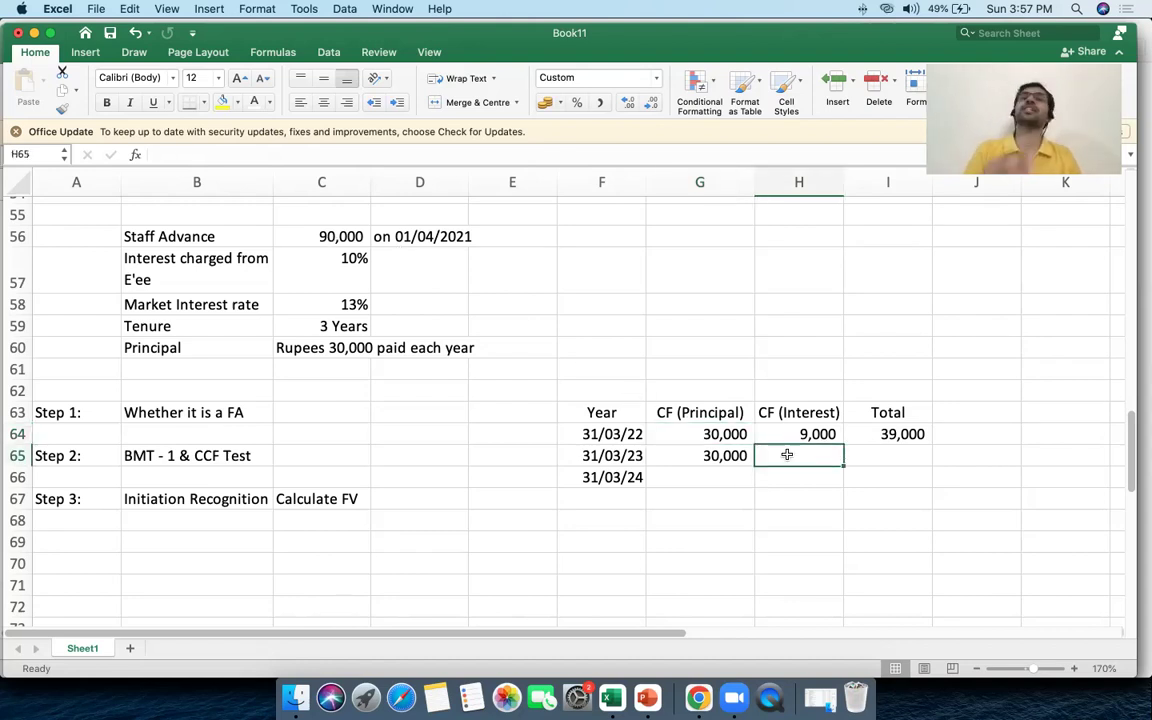
text(=)
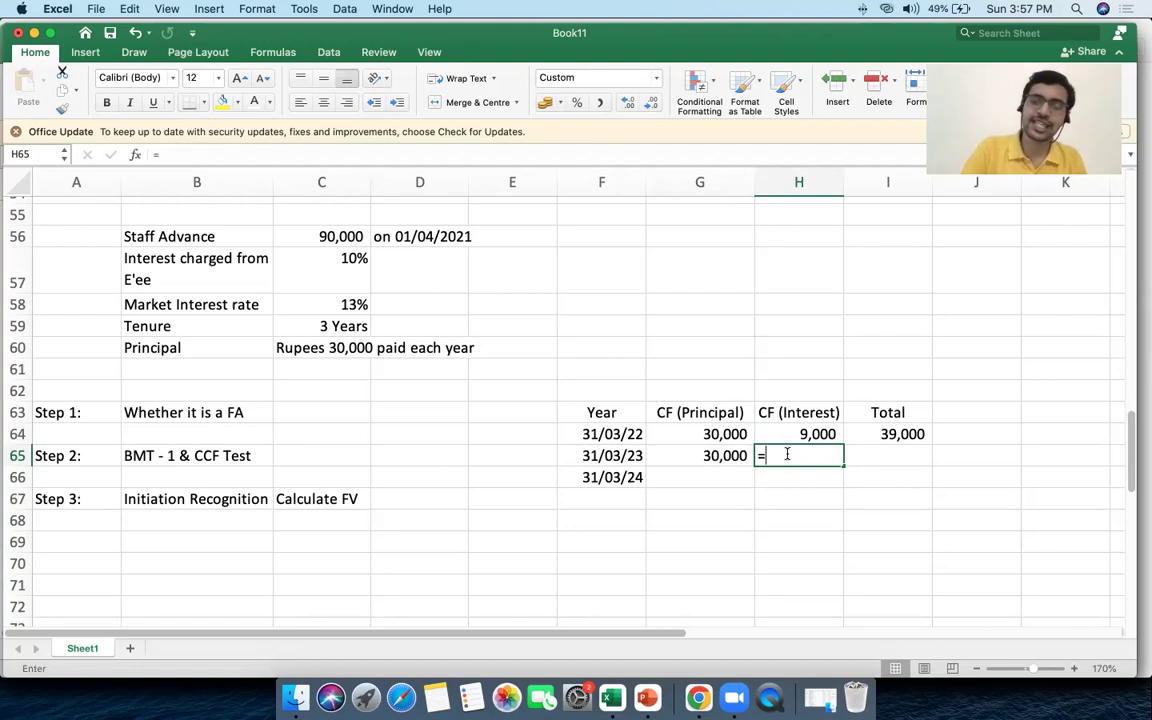
text(6000)
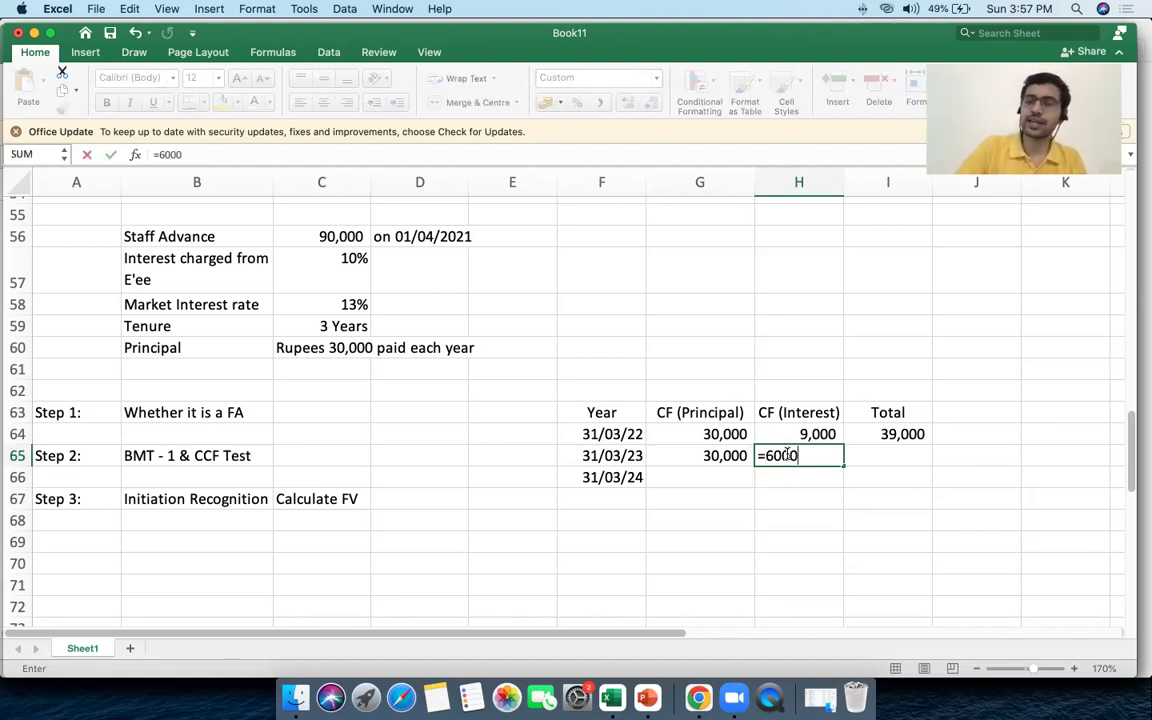
text(0*)
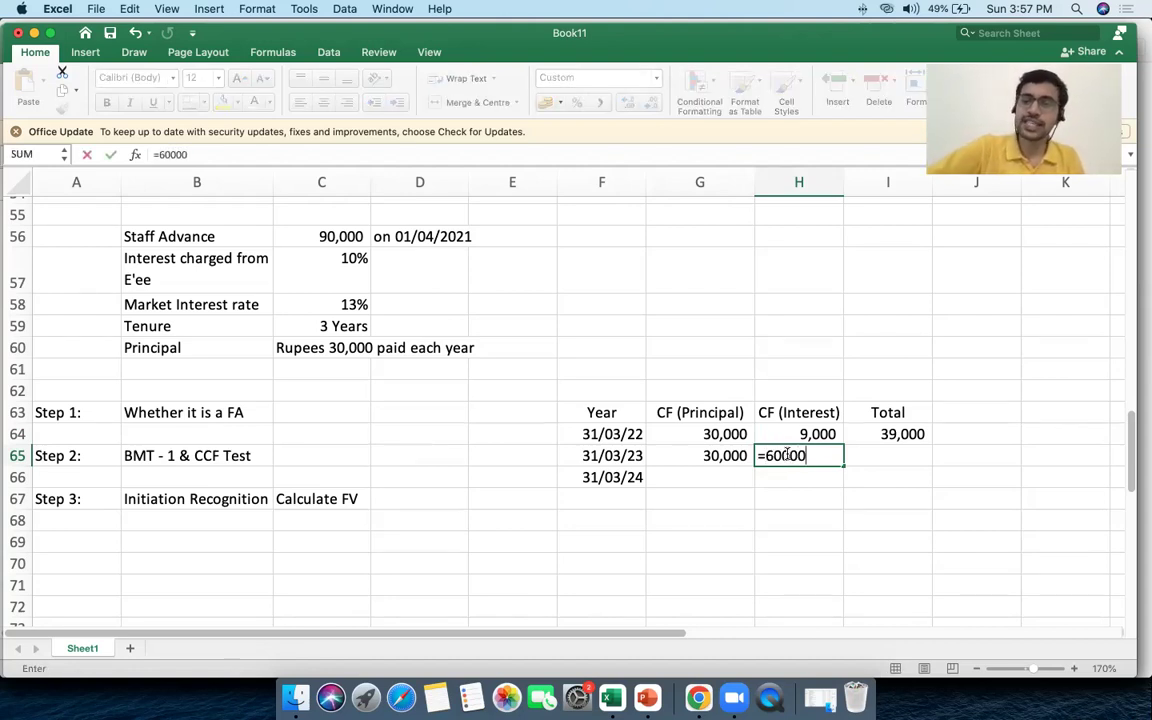
click(301, 262)
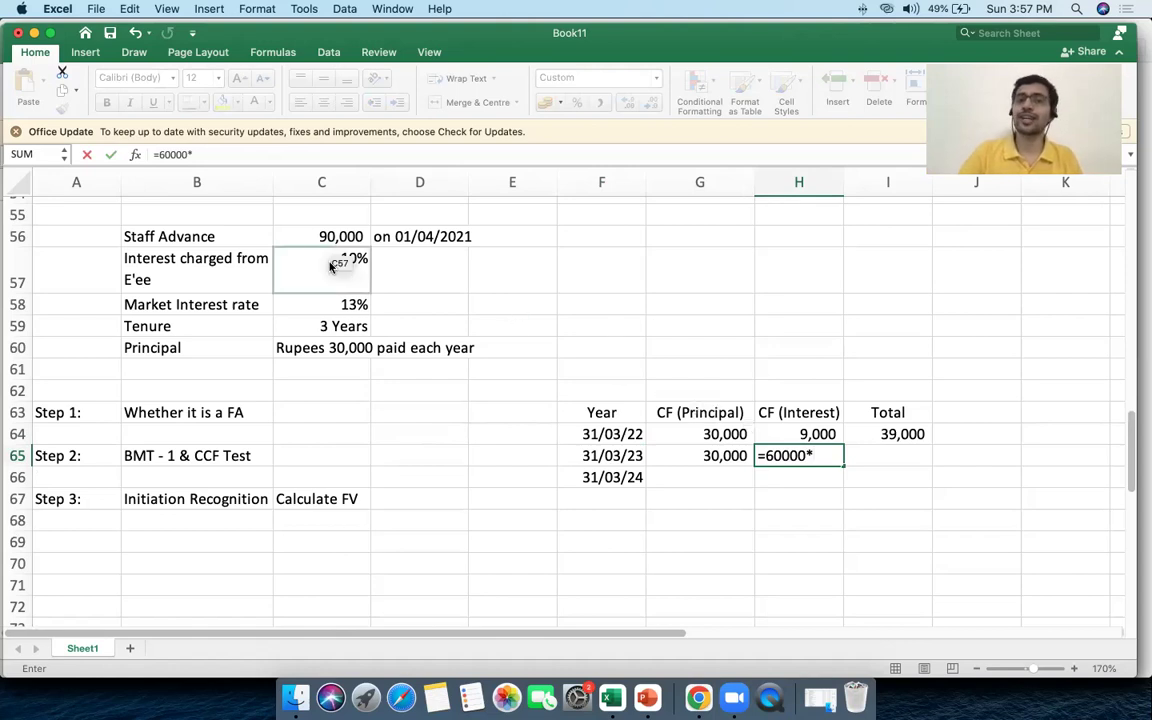
key(Return)
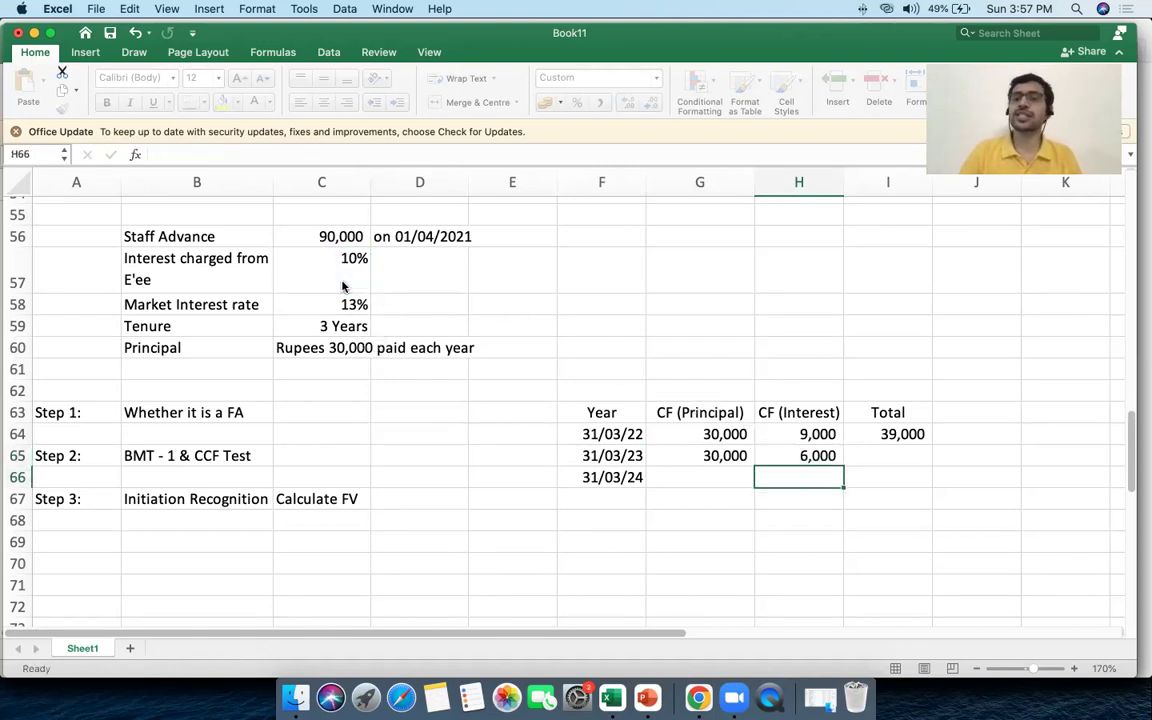
click(805, 455)
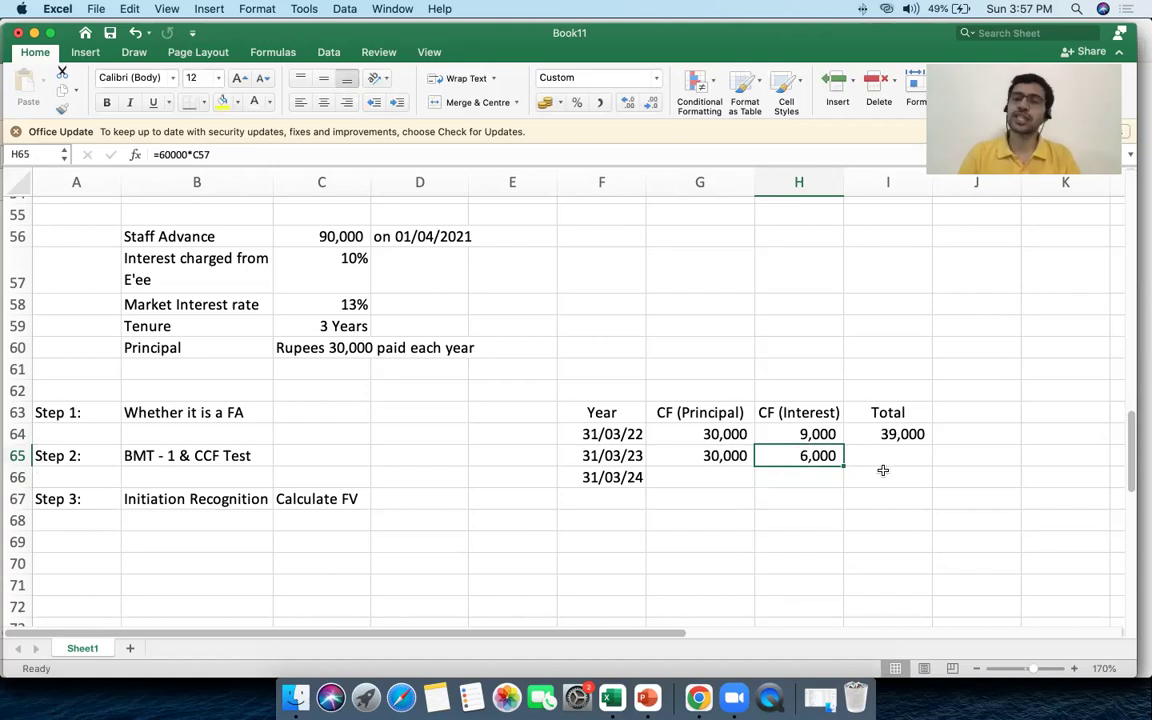
Copy the total formula down into I65 so it adds the 31/03/23 principal and interest as =G65+H65
click(883, 458)
key(ctrl+d)
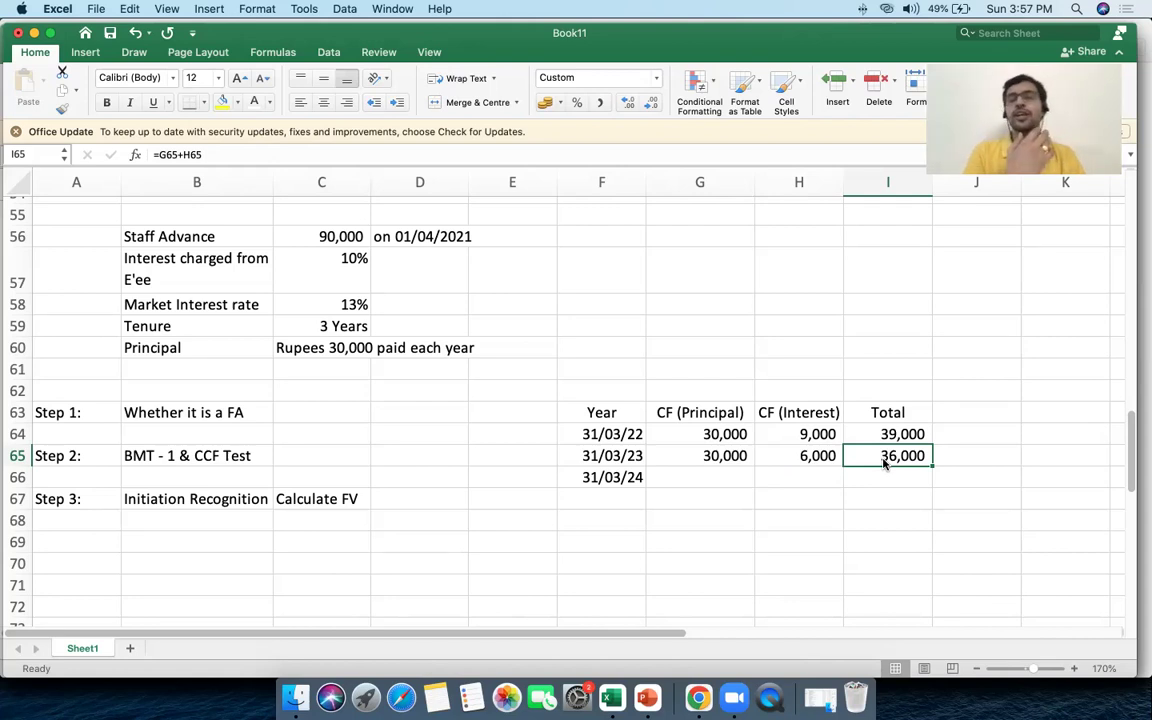
click(748, 456)
click(787, 459)
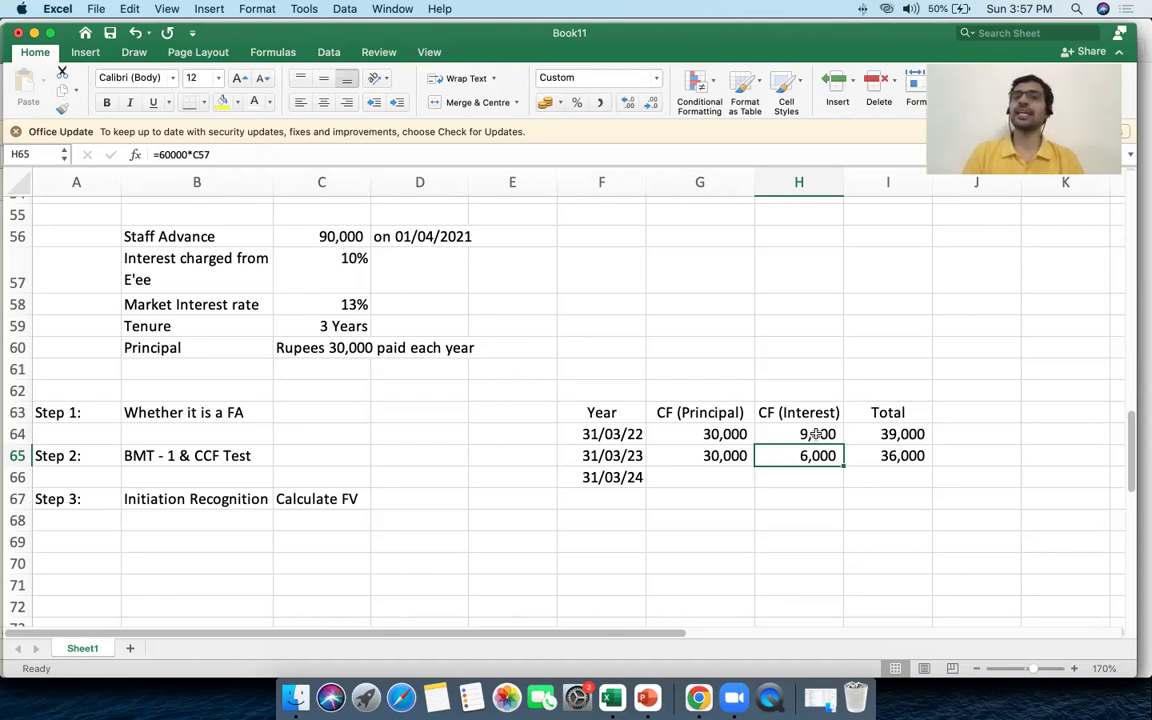
Copy the 30000 principal cash flow down into G66 for 31/03/24
click(731, 436)
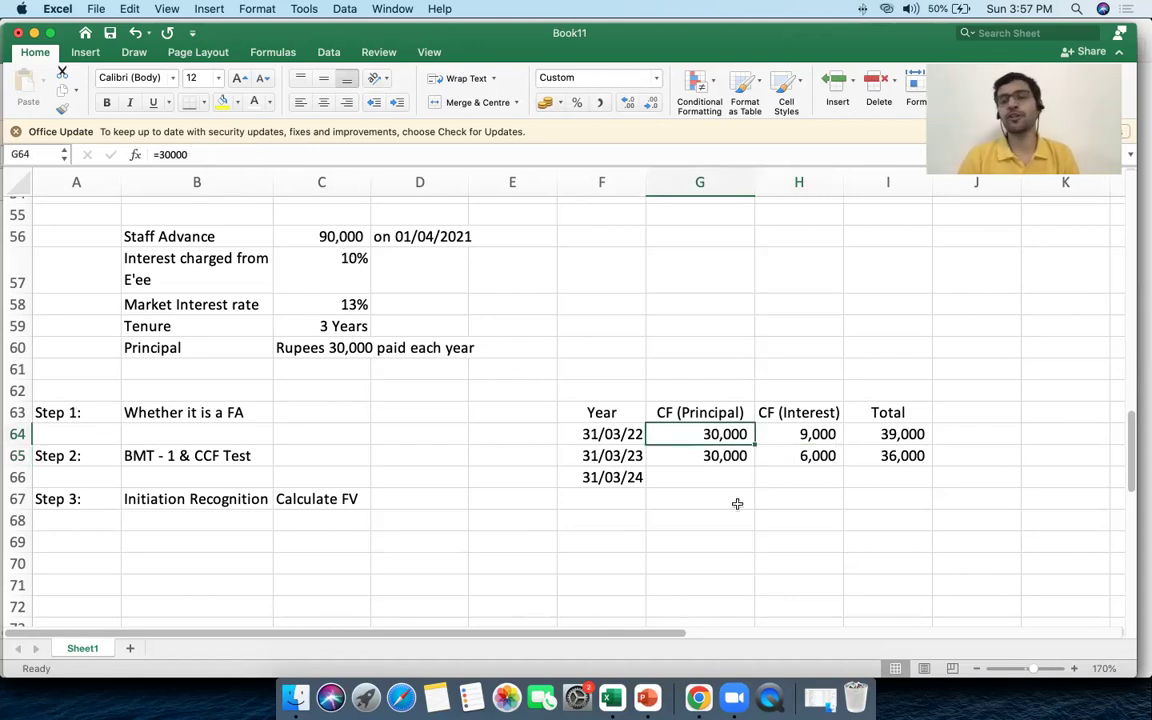
click(698, 480)
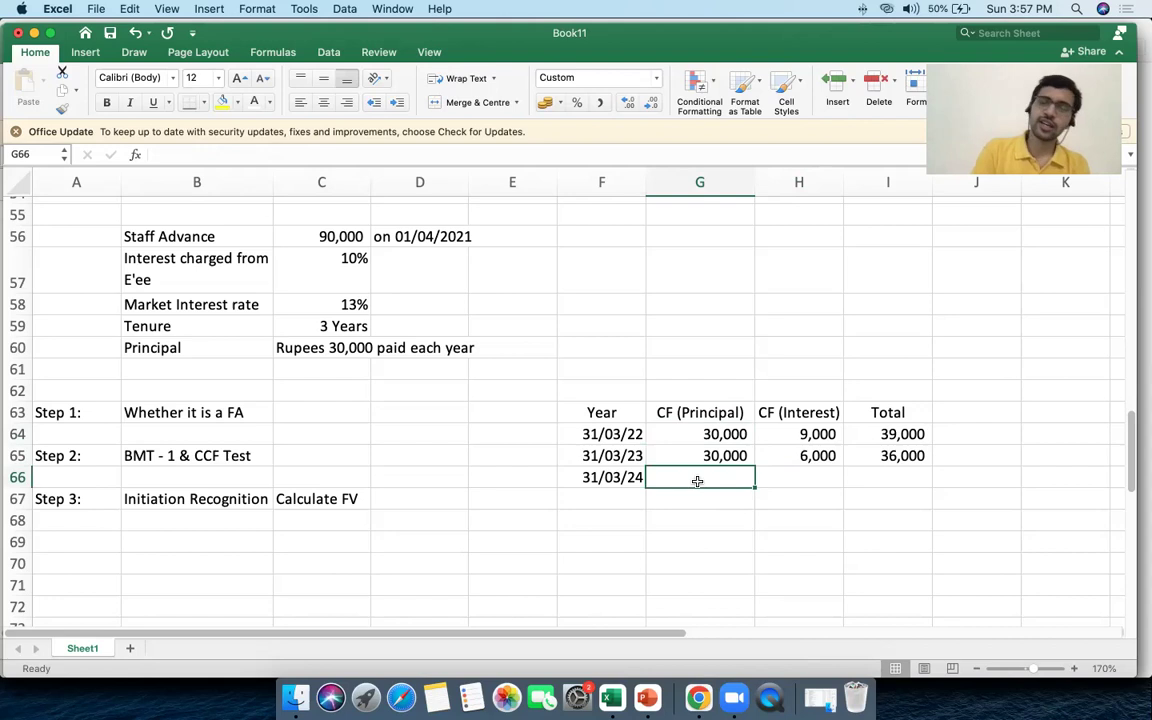
key(ctrl+d)
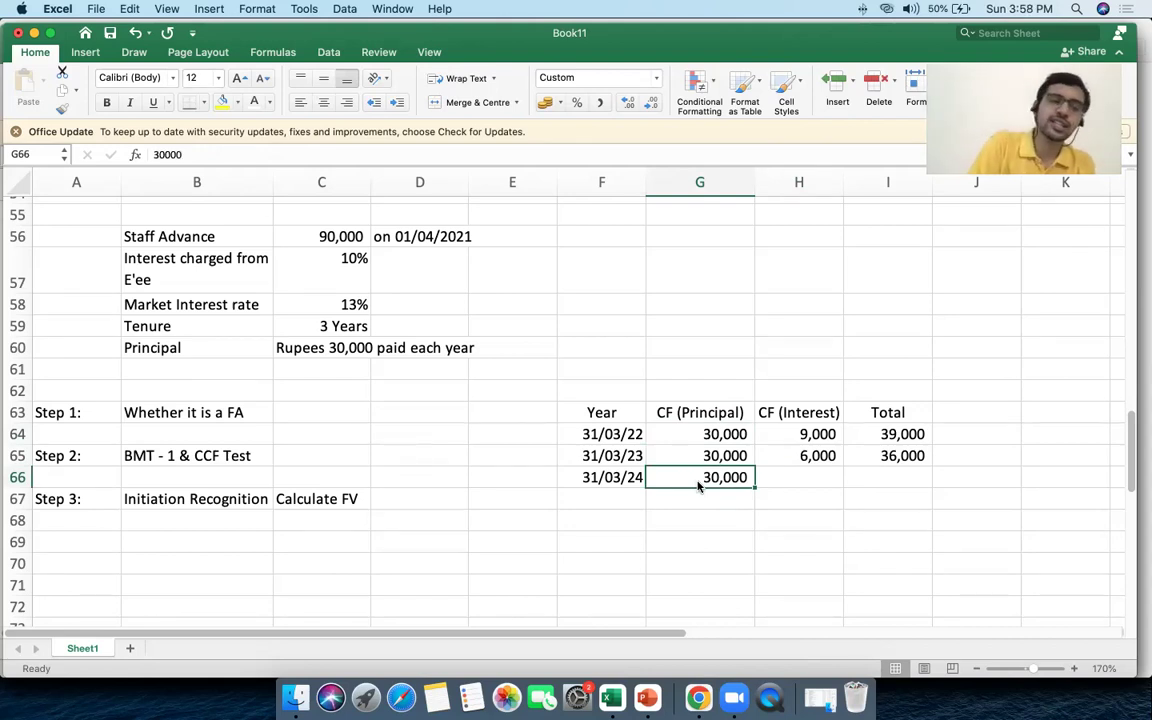
Calculate the 31/03/24 interest cash flow in H66 as 30000 times the employee interest rate with =30000*C57
key(Right)
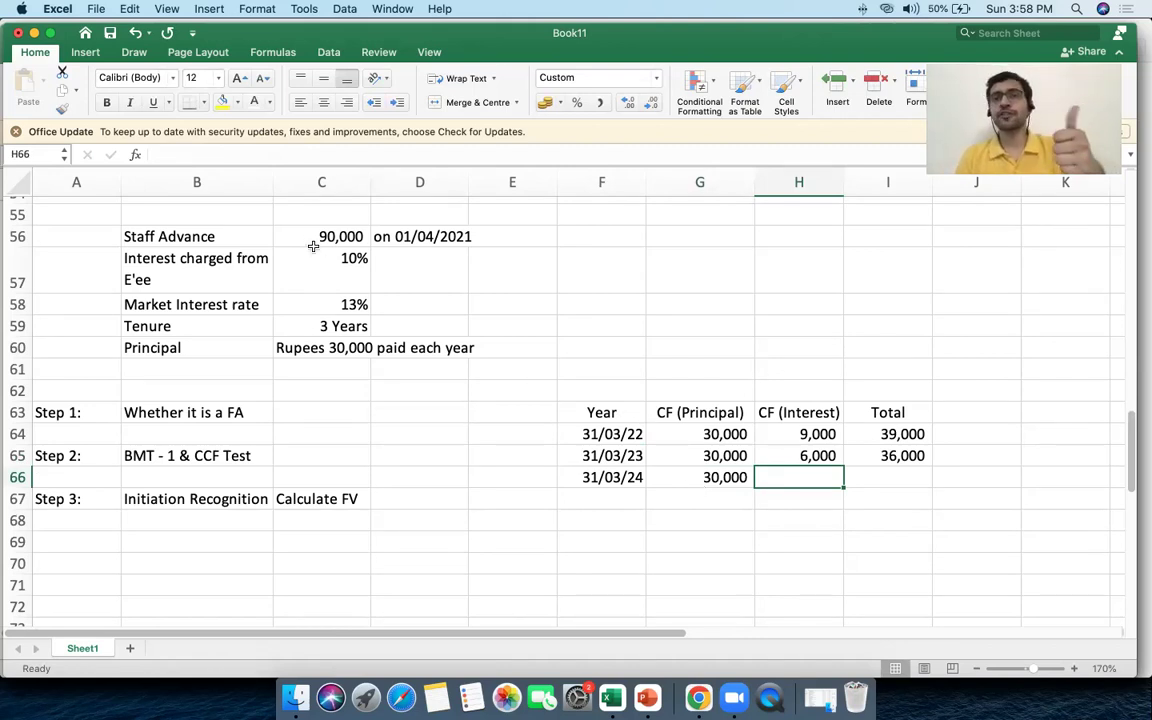
click(675, 441)
drag(675, 441, 675, 450)
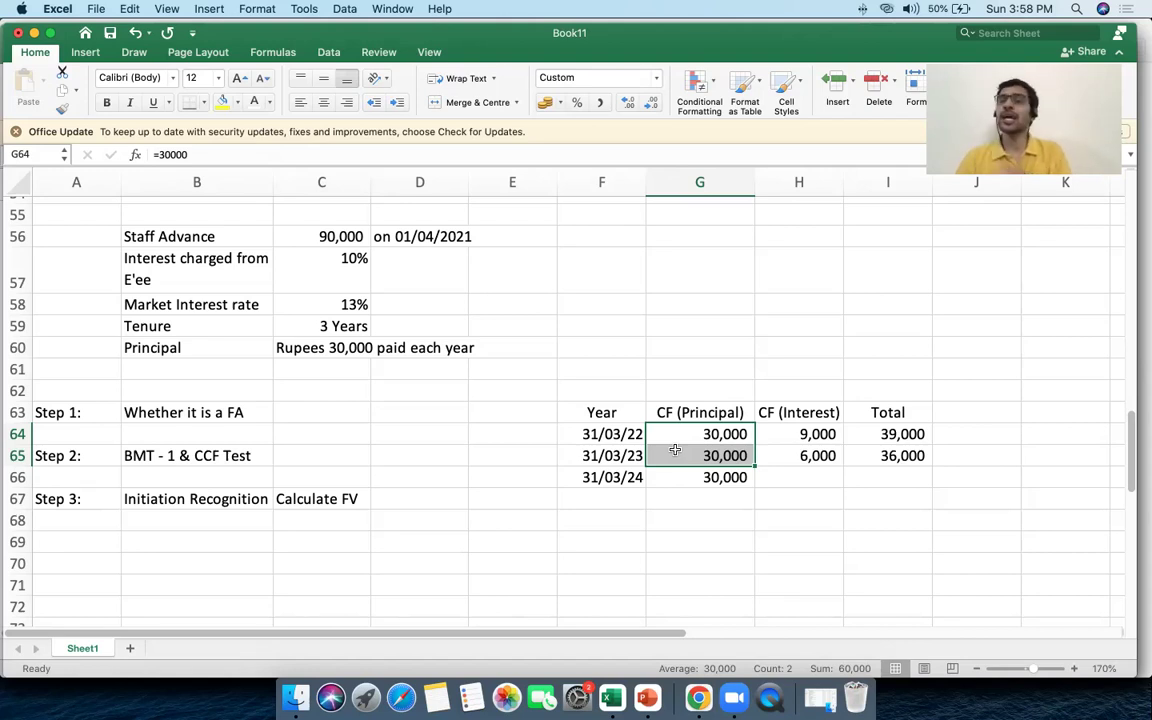
click(810, 476)
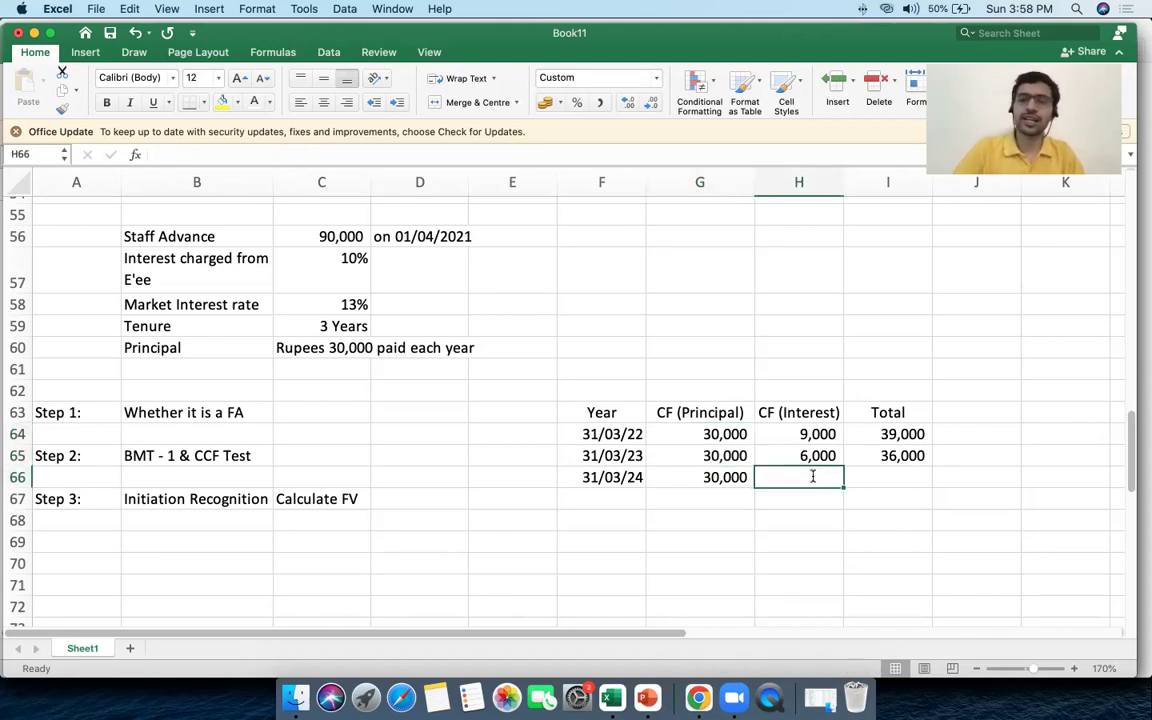
text(=3000*)
key(BackSpace)
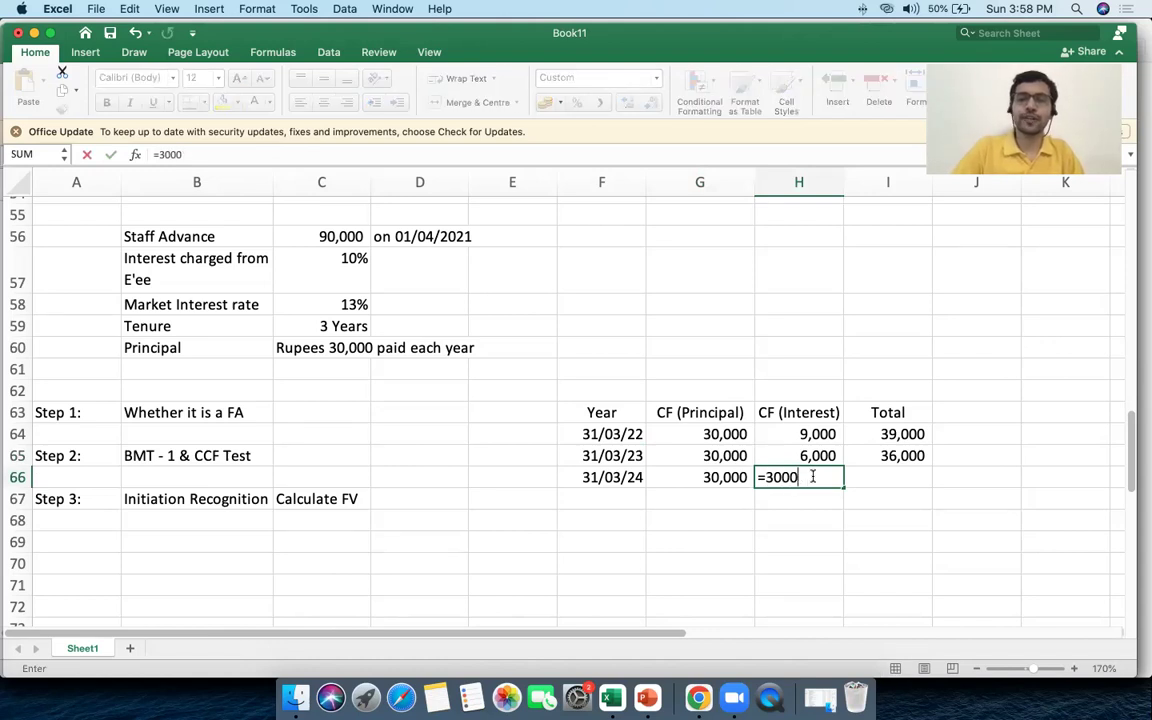
text())
key(BackSpace)
text(0*)
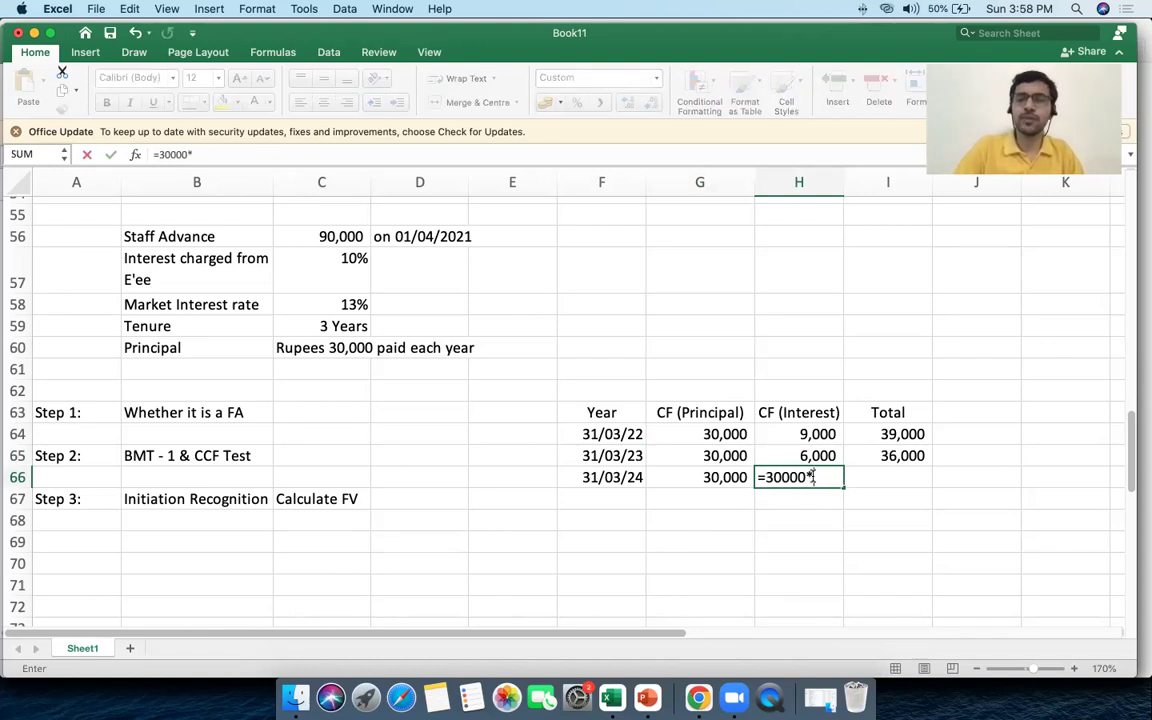
click(342, 267)
key(Tab)
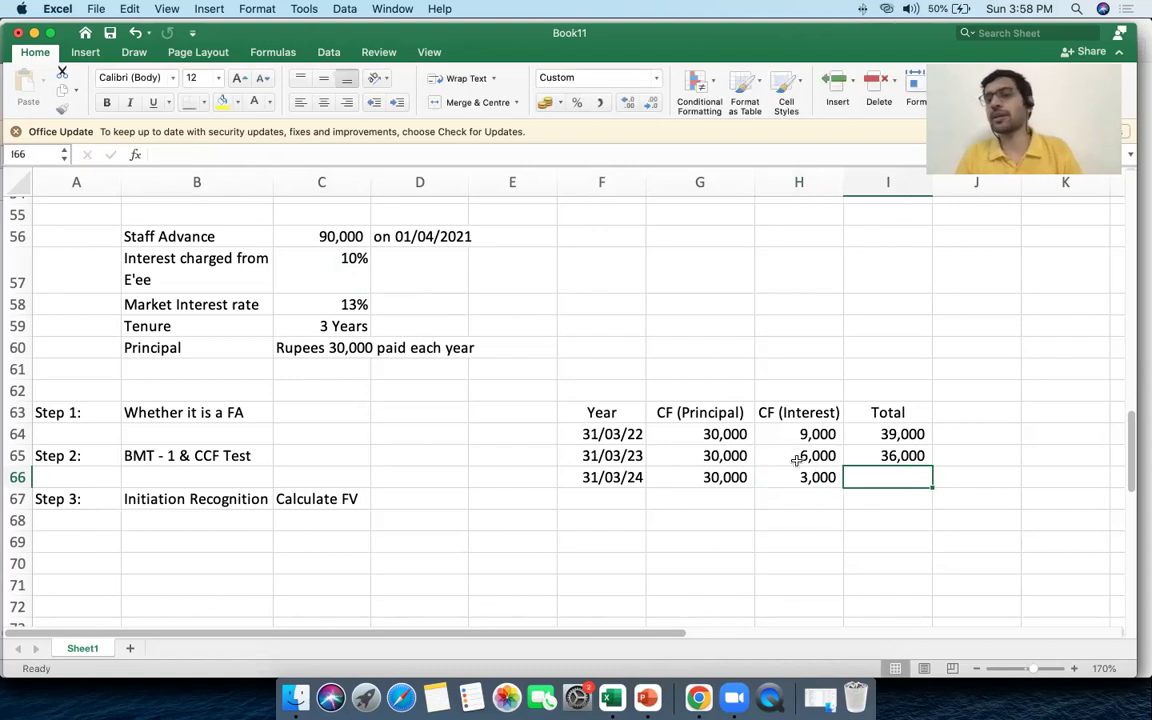
Copy the total formula down into I66 so it adds the 31/03/24 principal and interest as =G66+H66
click(808, 480)
key(Tab)
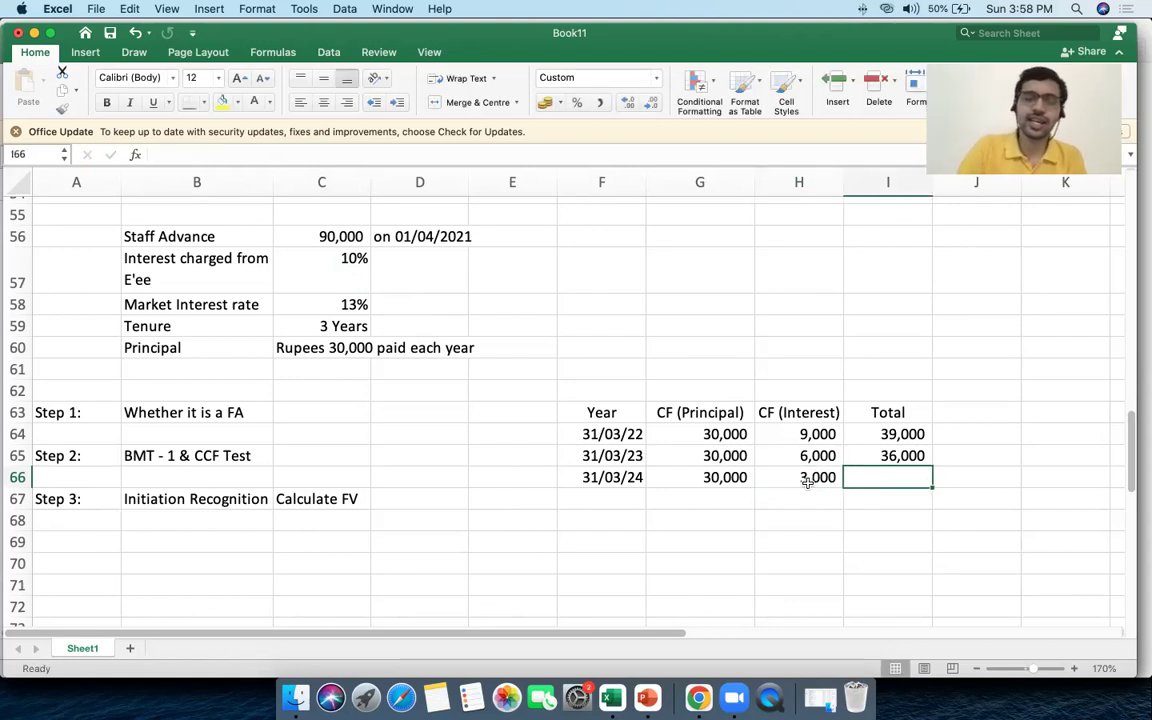
key(ctrl+d)
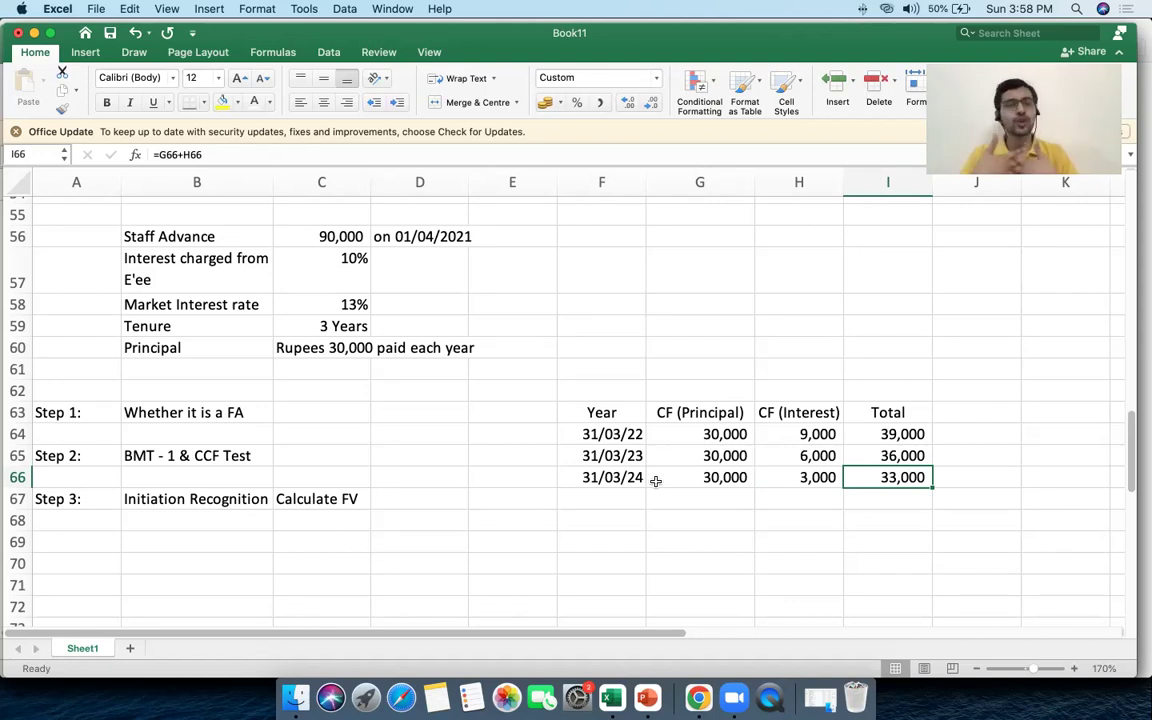
Compare the staff advance's interest rate and interest cash flows with the EIR, coupon and cash flows in the earlier loan and bond examples
click(780, 412)
drag(795, 452, 807, 478)
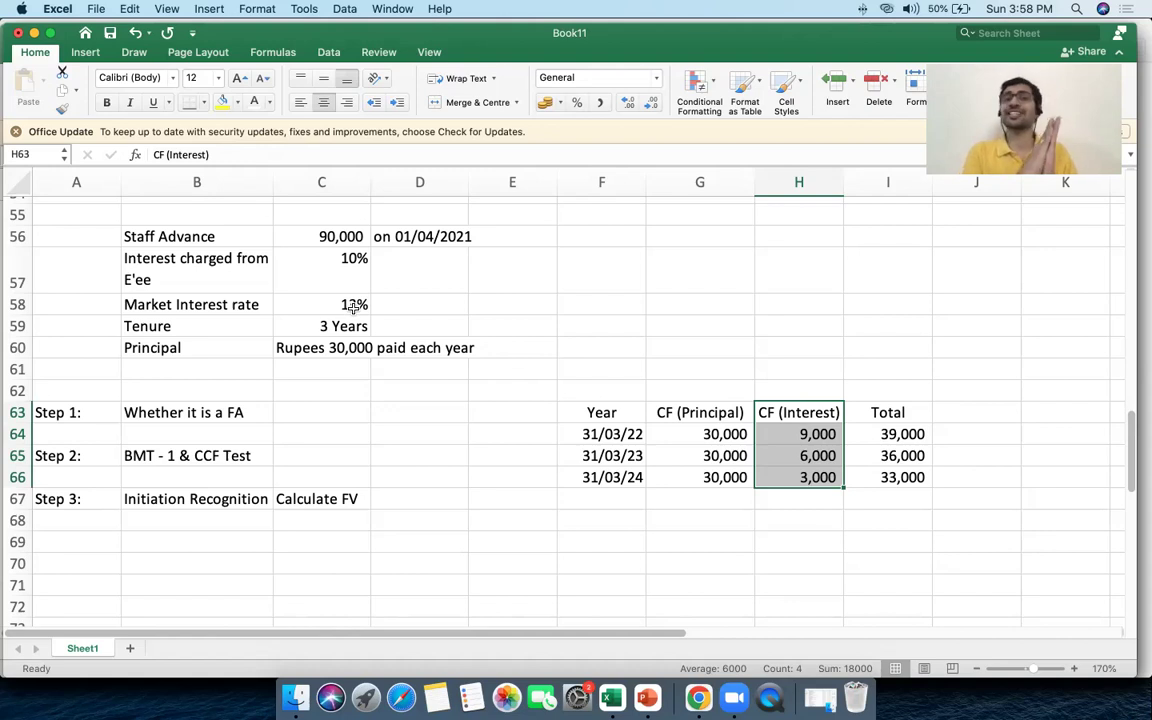
scroll(352, 307, up, 10)
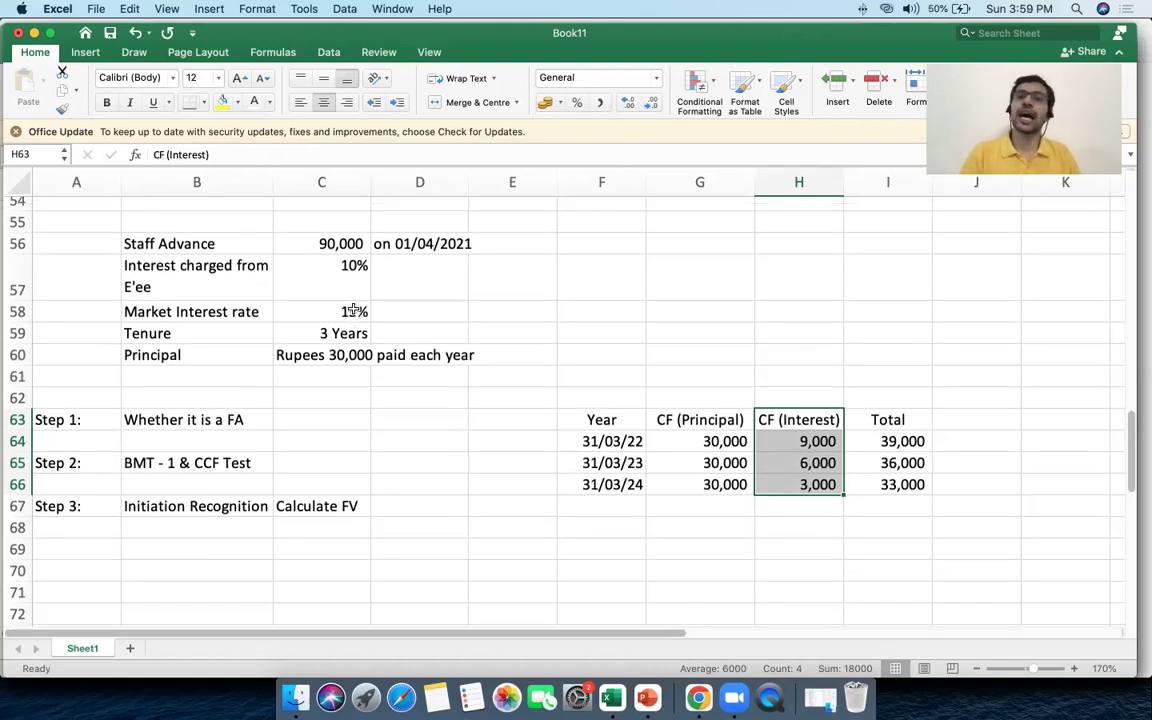
drag(737, 449, 820, 451)
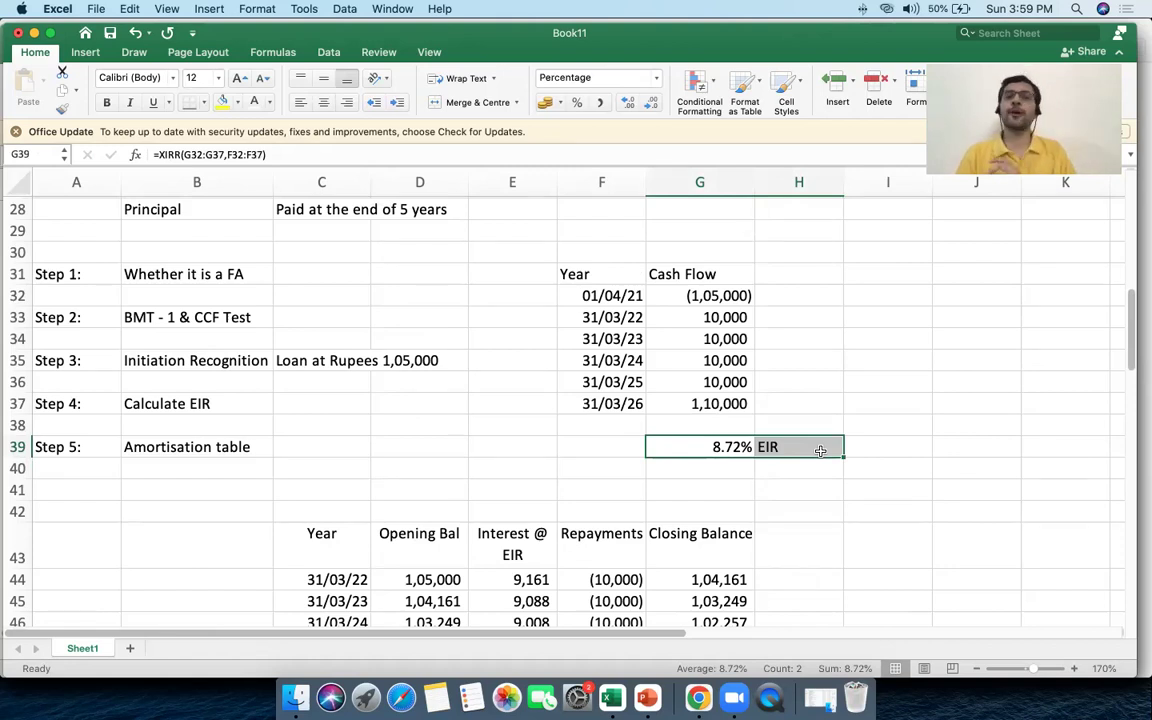
scroll(219, 275, up, 3)
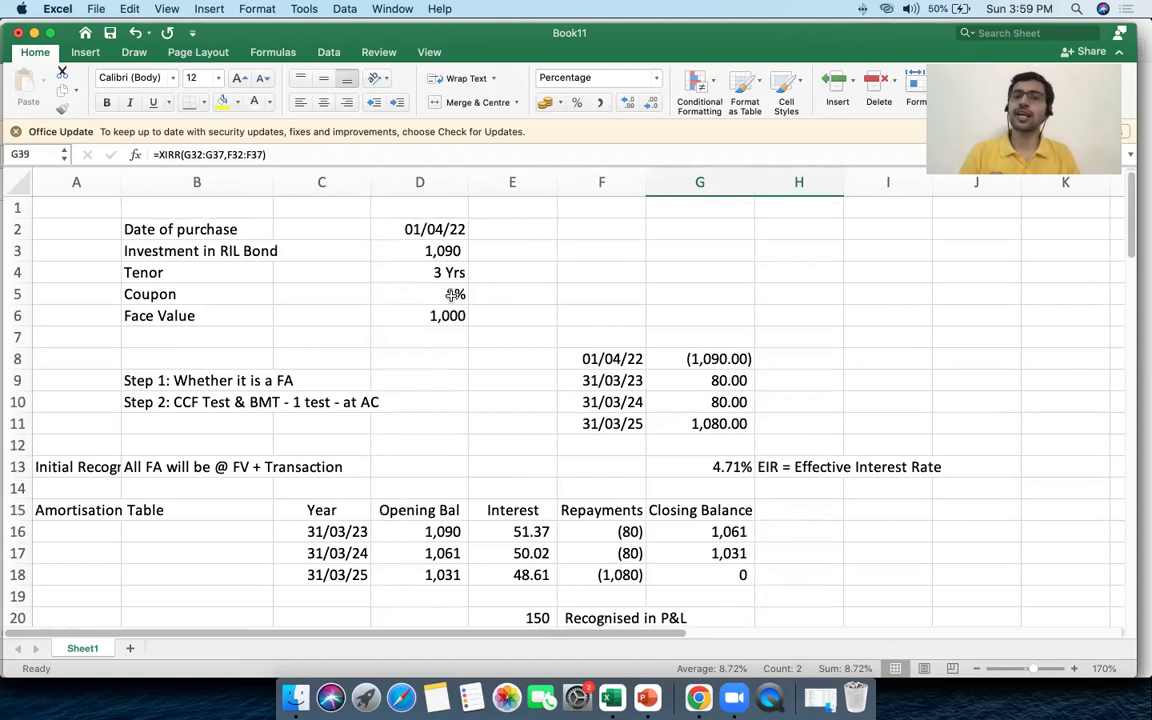
drag(455, 294, 203, 291)
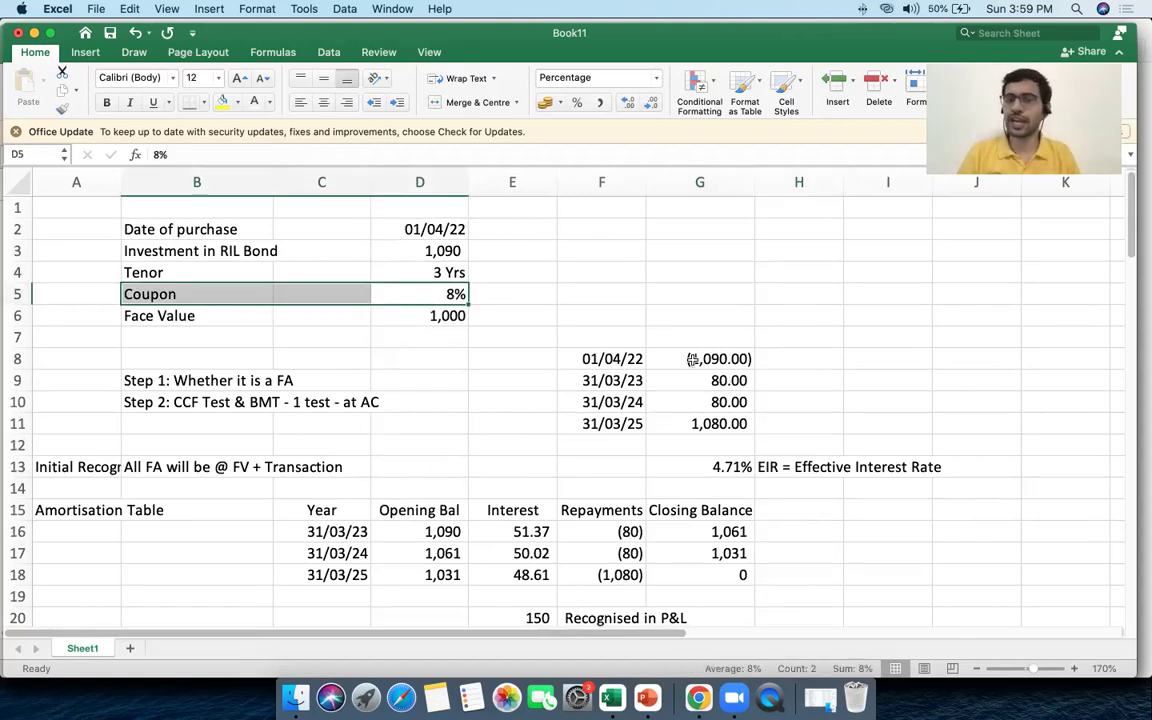
drag(700, 380, 705, 423)
scroll(699, 413, down, 10)
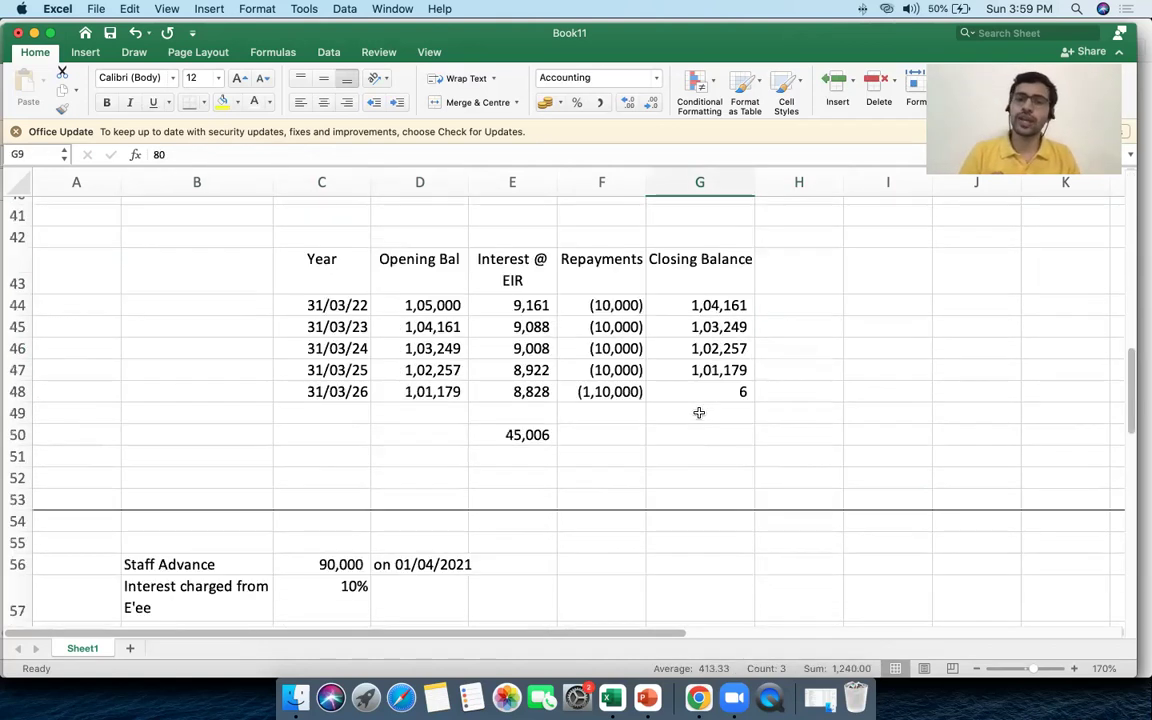
scroll(699, 413, down, 7)
drag(195, 262, 414, 263)
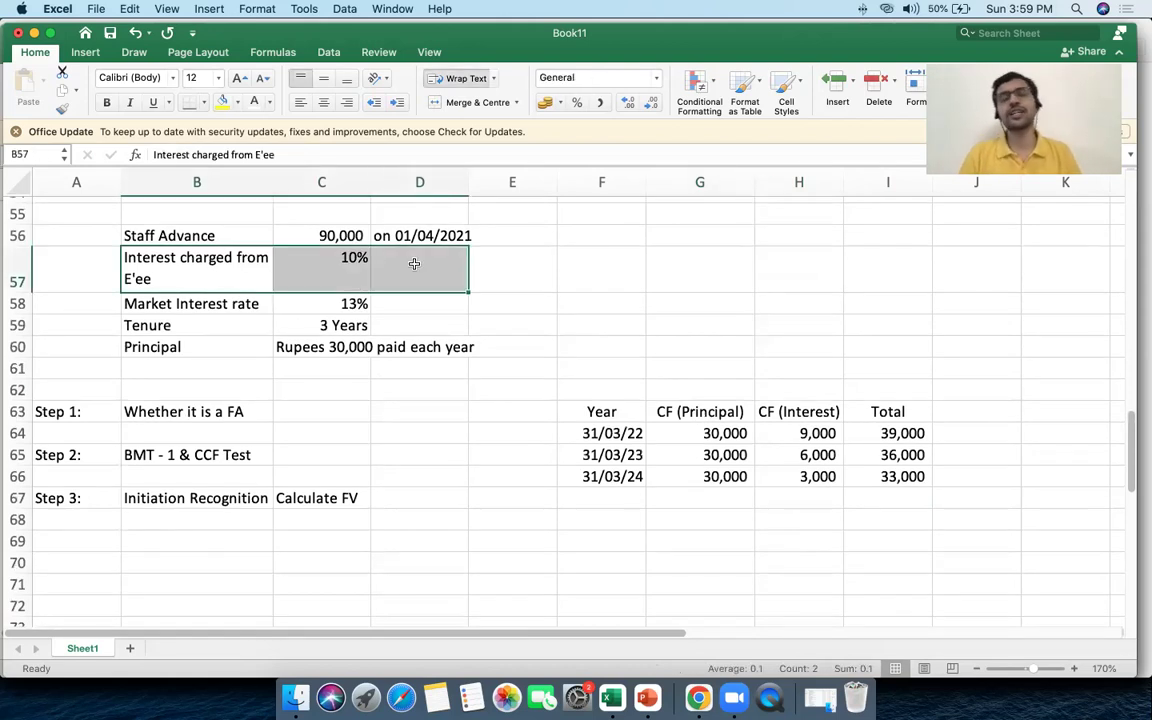
drag(764, 430, 767, 478)
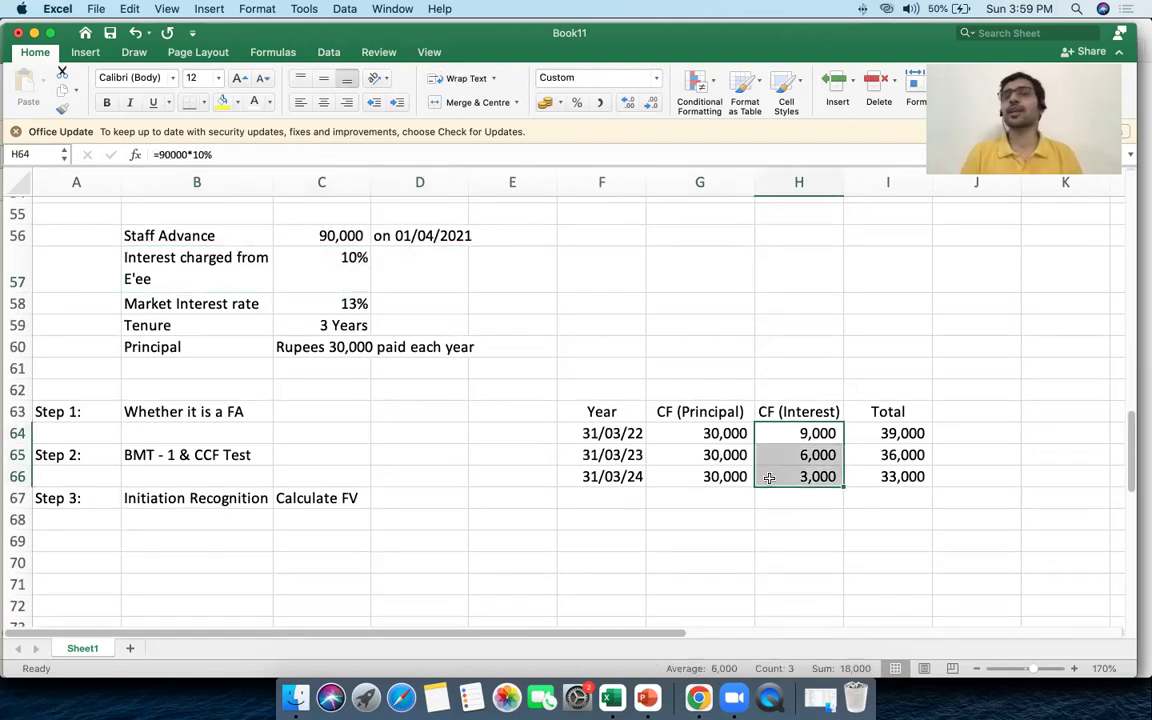
Calculate the present value of the total cash flows at the market interest rate in I68 with =XNPV(C58,I64:I66,F64:F66)
scroll(769, 478, down, 1)
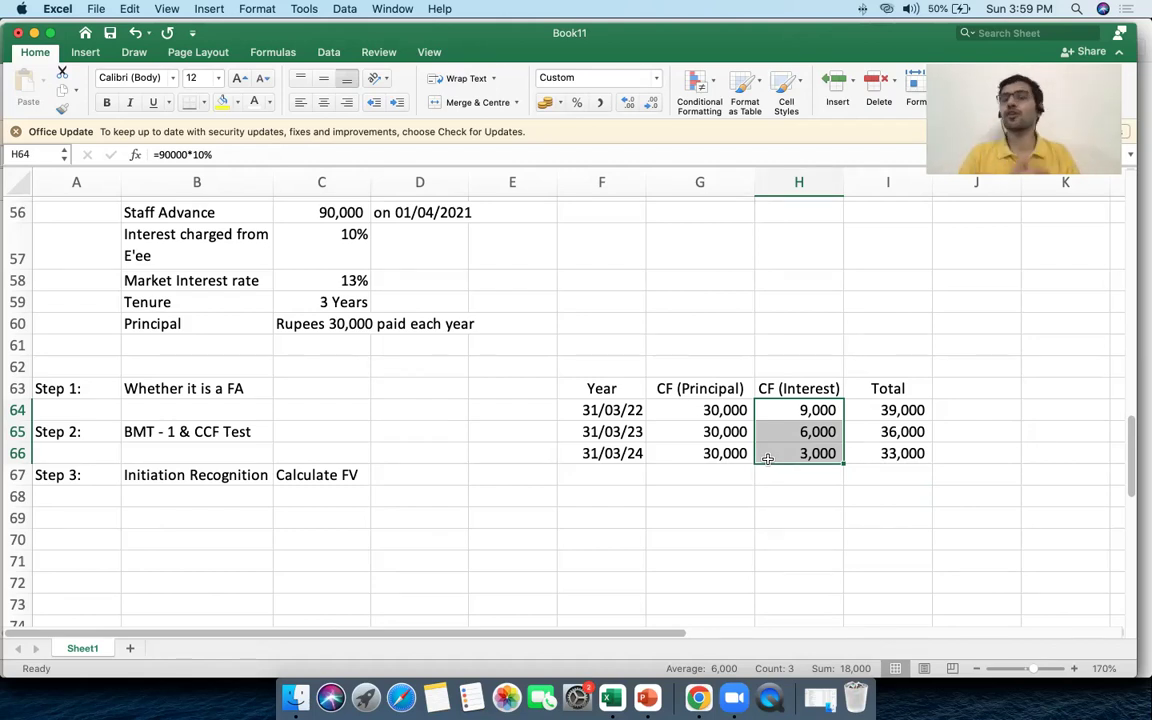
click(875, 492)
text(=xnpv)
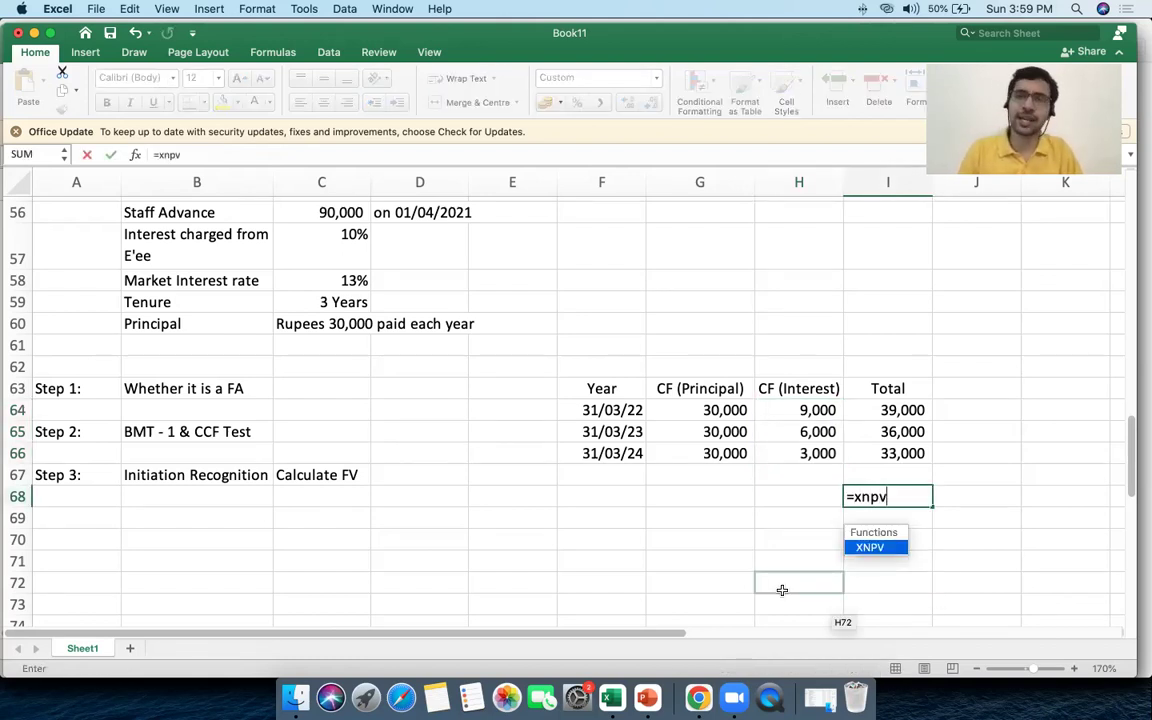
key(Tab)
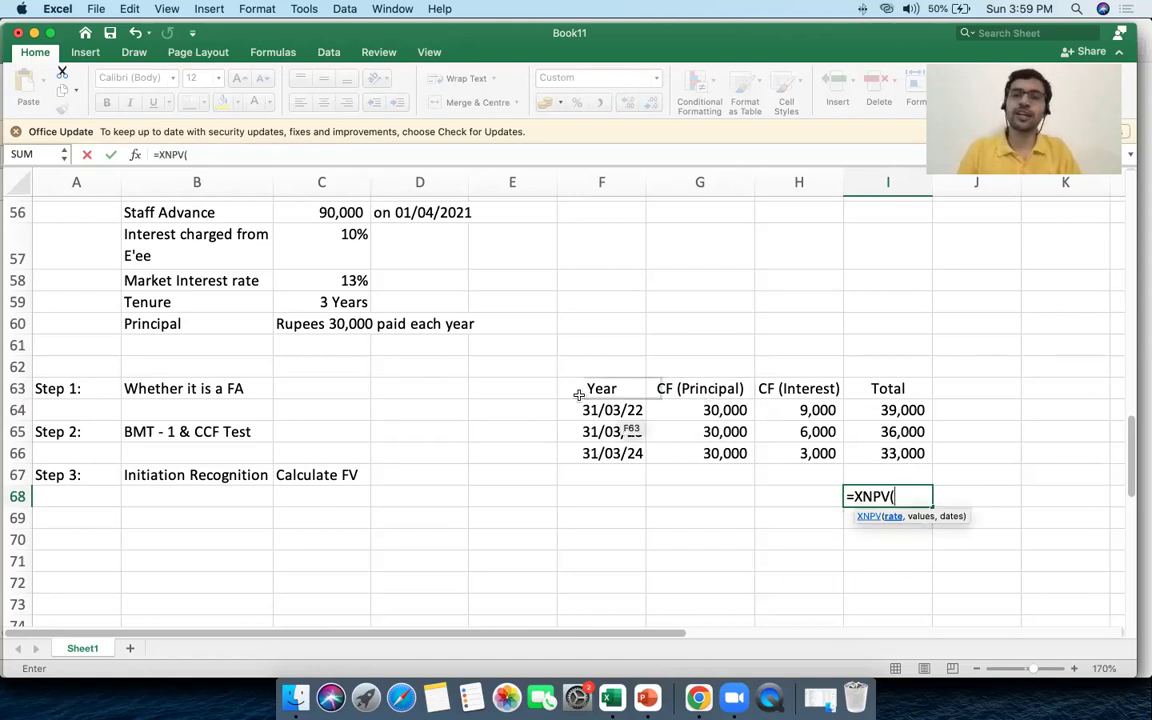
click(331, 282)
text(,)
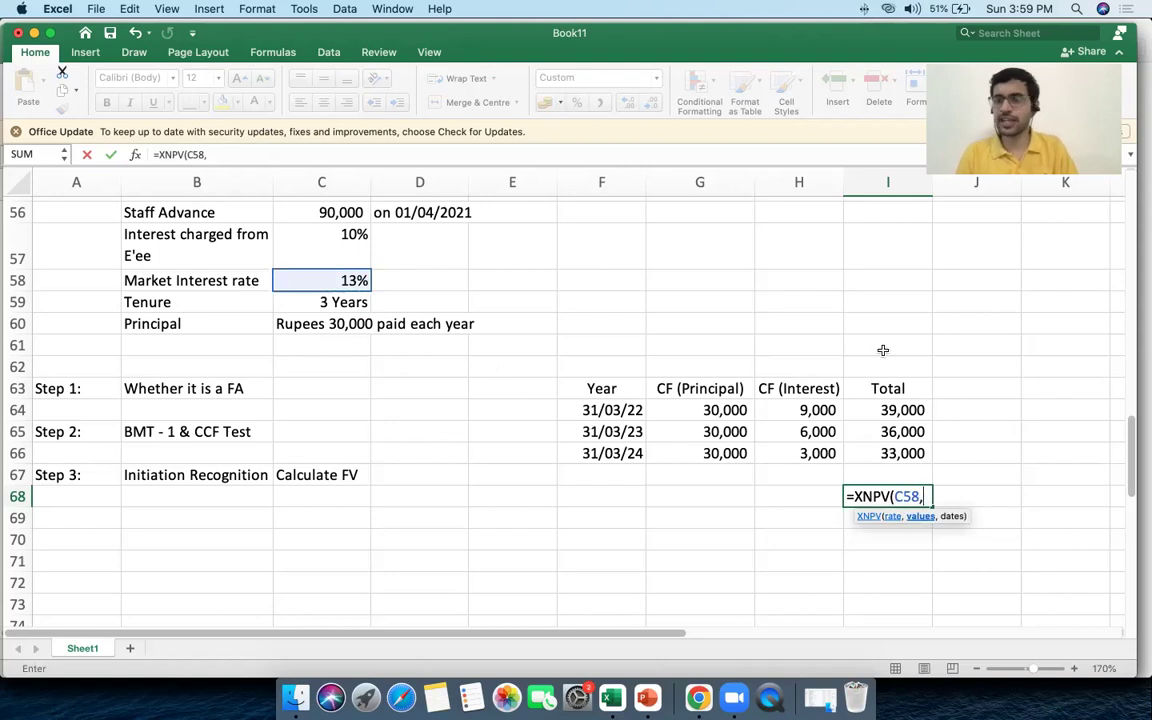
drag(887, 410, 890, 455)
text(,)
click(606, 412)
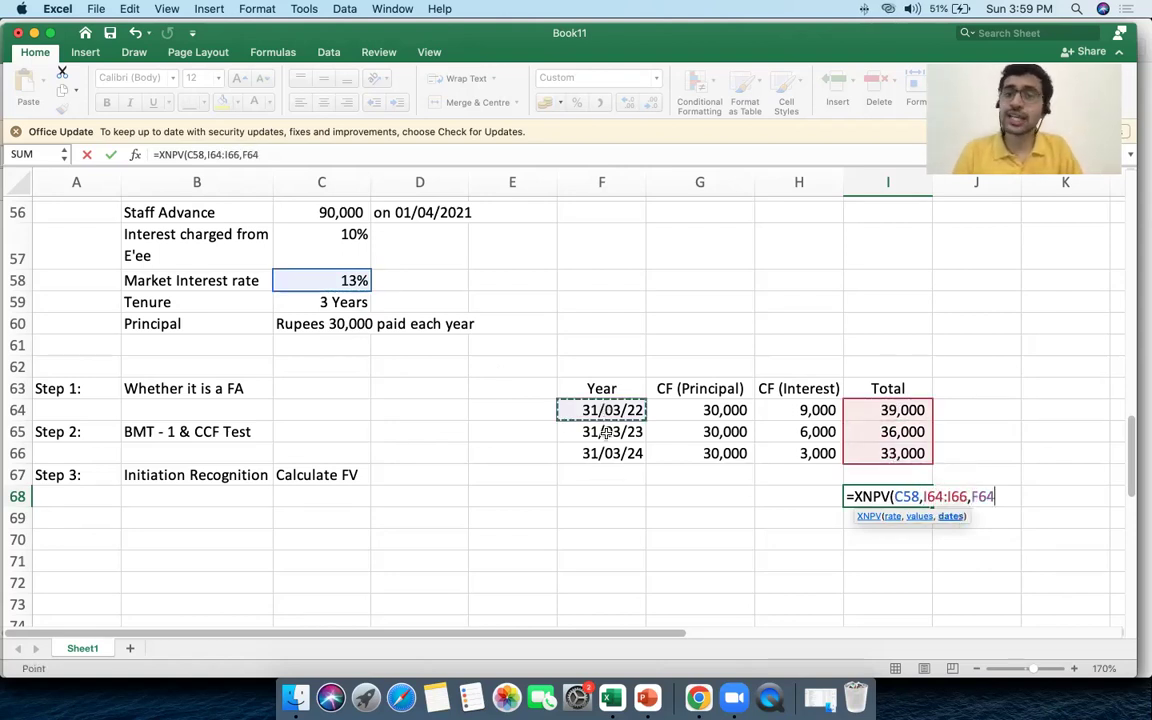
drag(606, 431, 611, 452)
text())
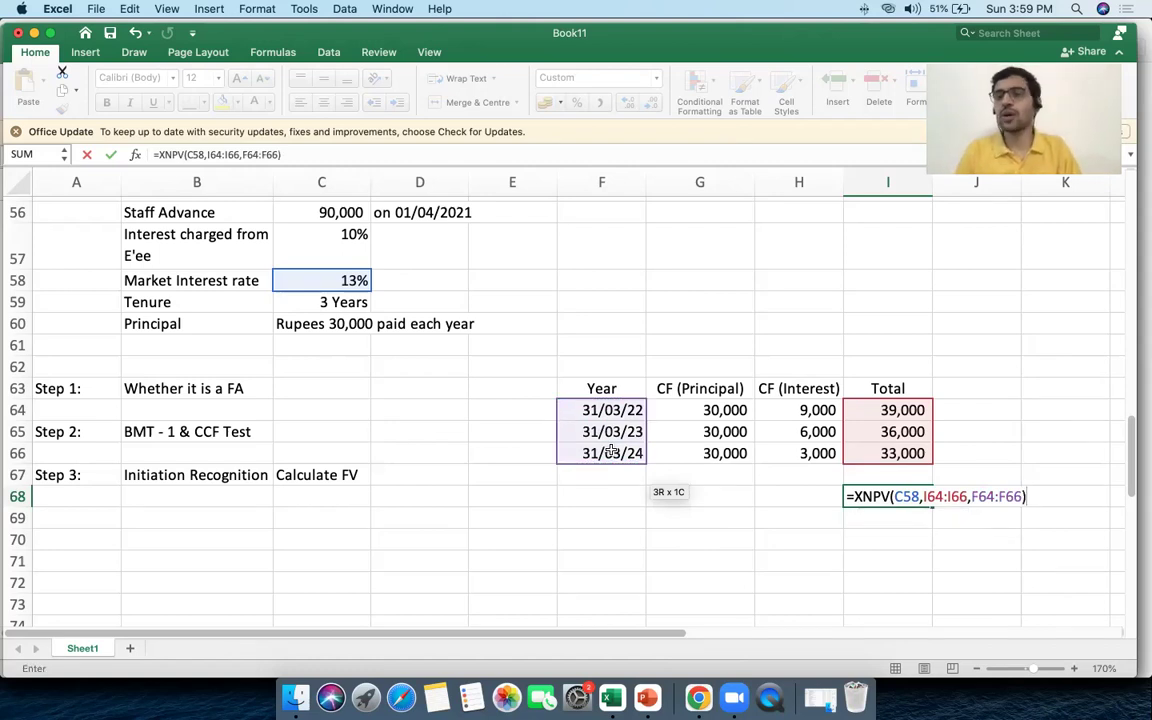
key(Return)
click(887, 496)
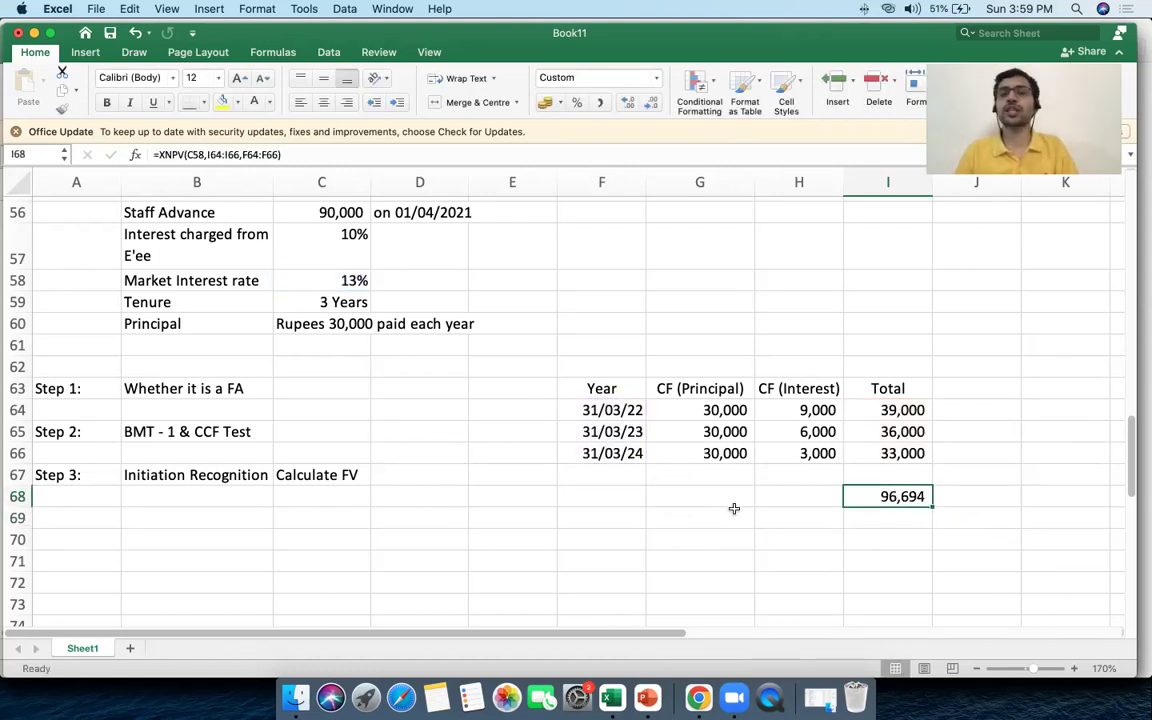
Review which rate, cash flow and date ranges the XNPV formula in I68 refers to
key(F2)
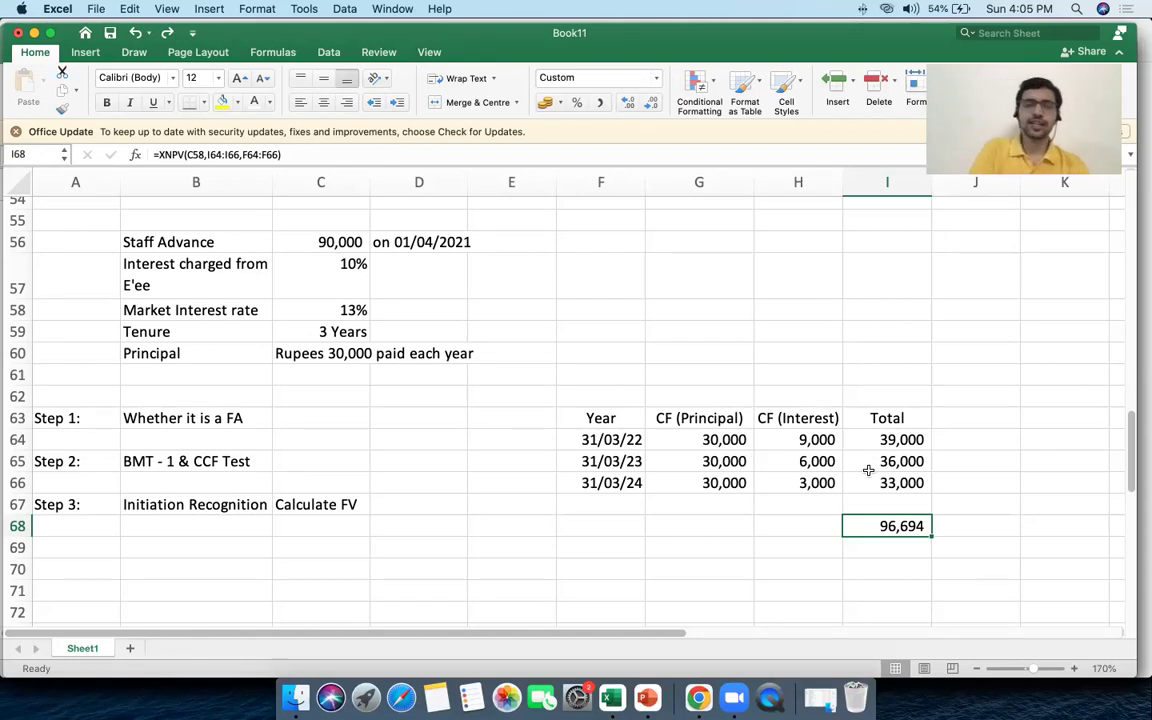
key(F2)
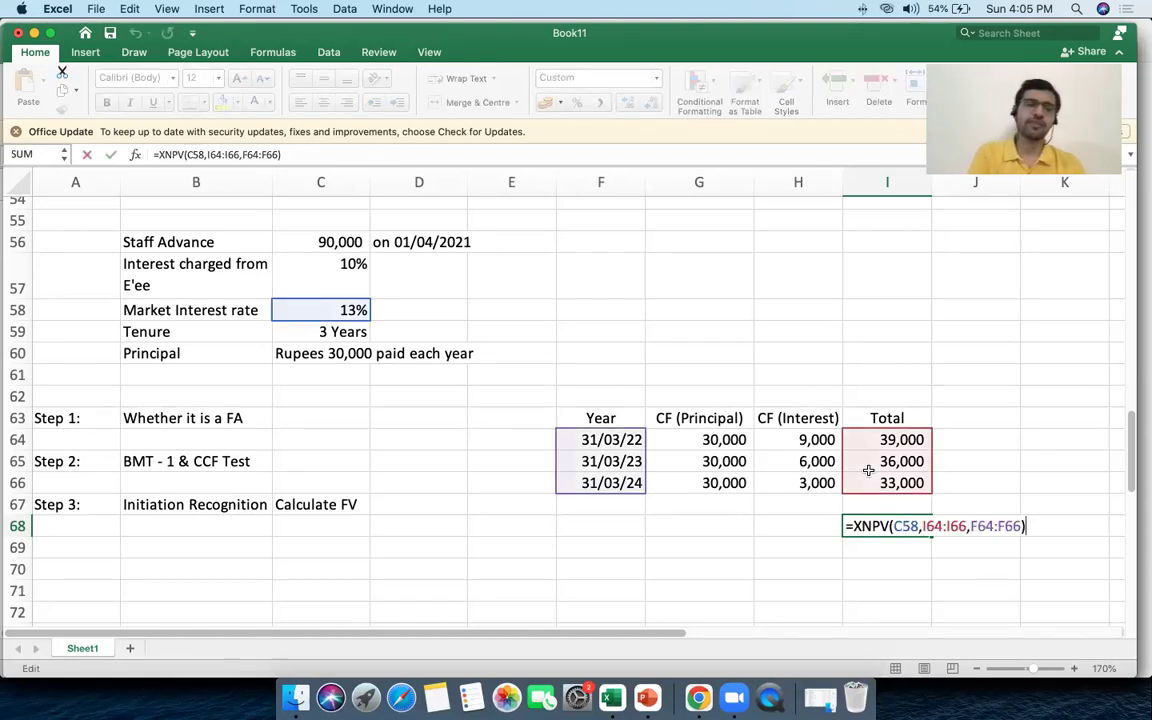
key(Return)
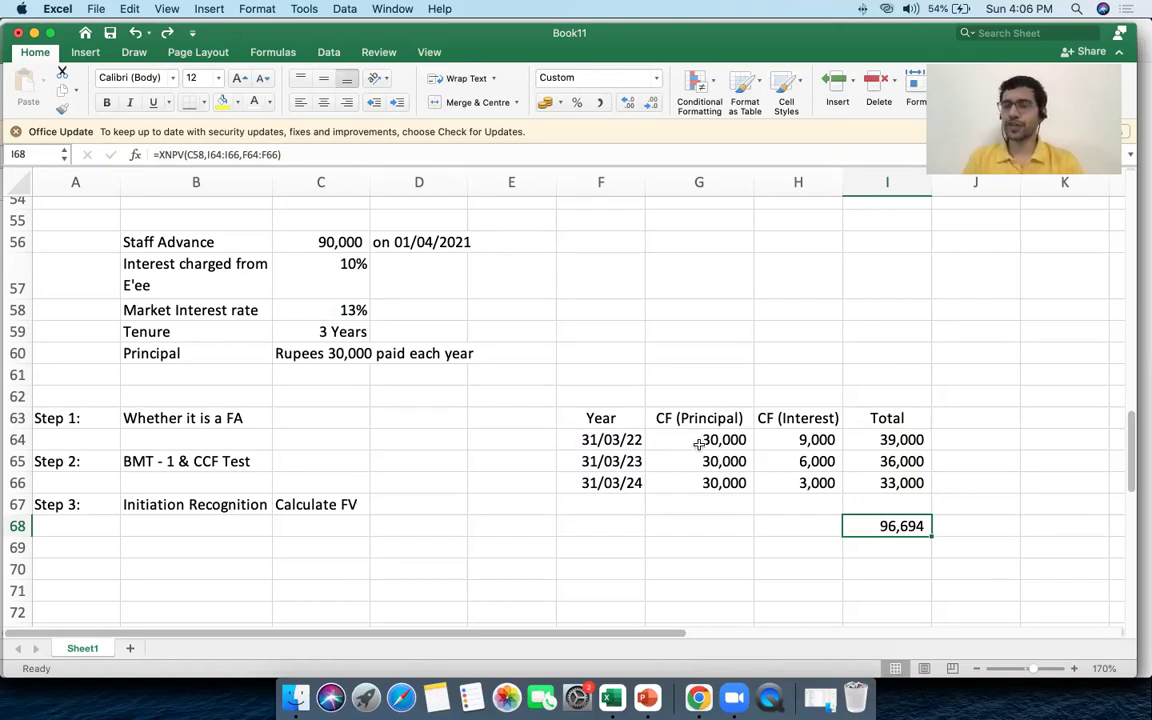
double_click(889, 527)
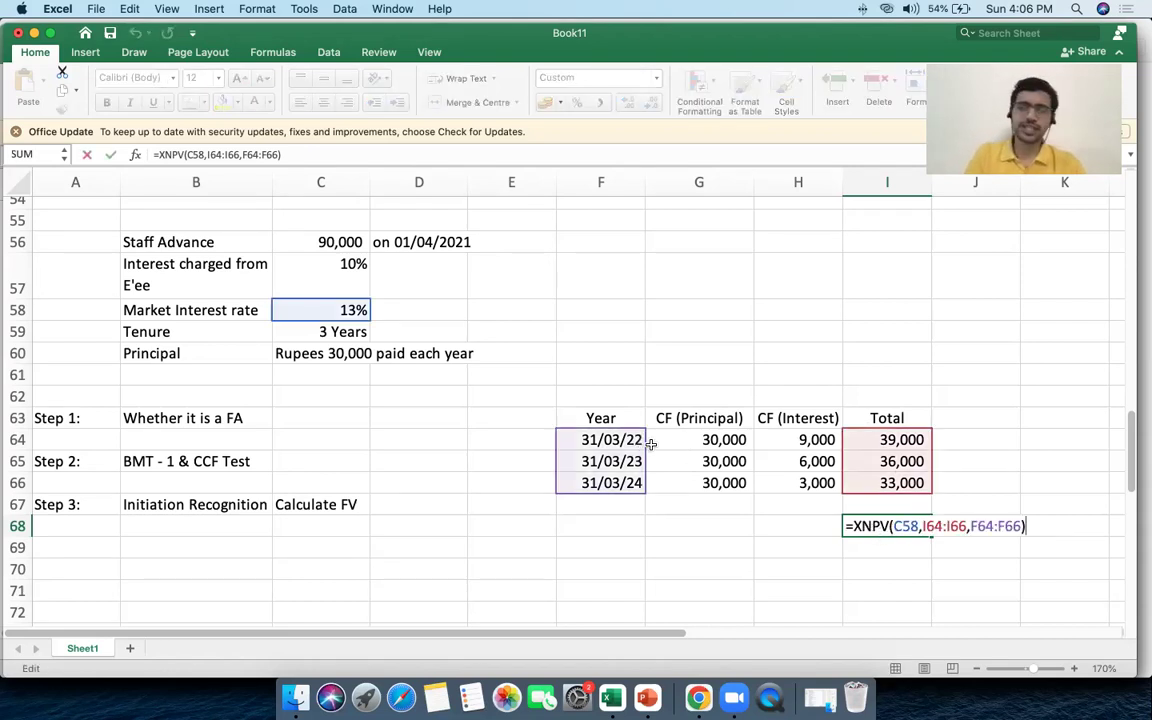
key(Escape)
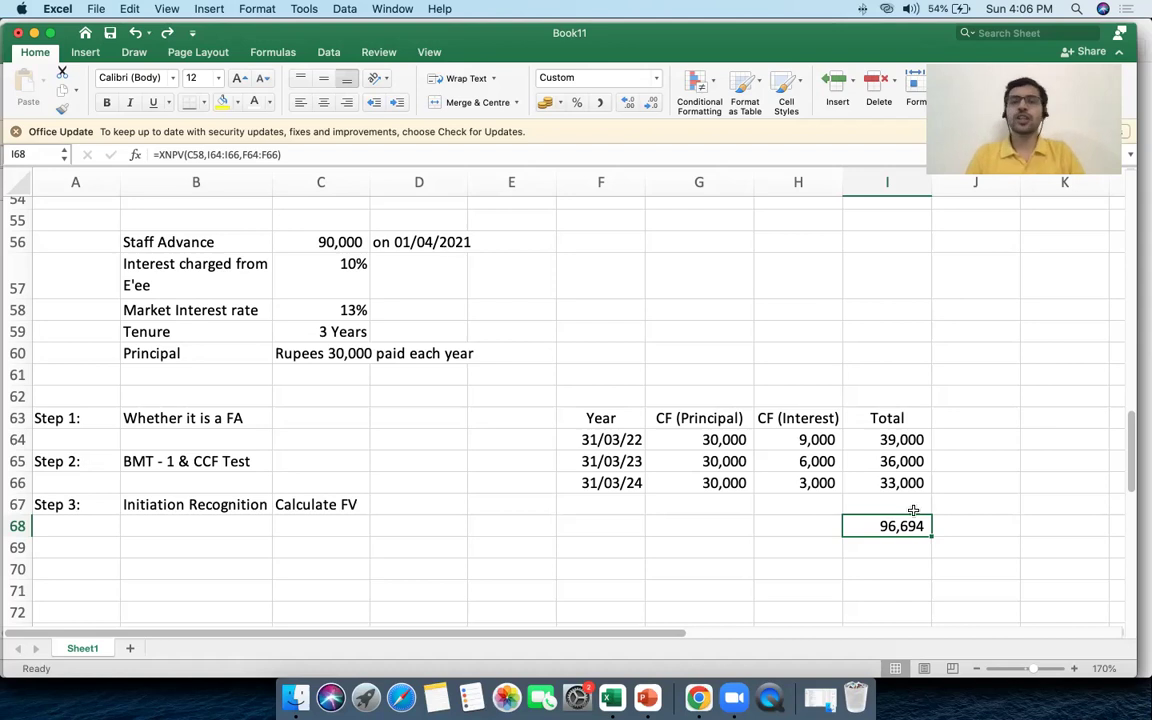
Label the XNPV result by entering "FV as at Mar-22" in J68
click(886, 547)
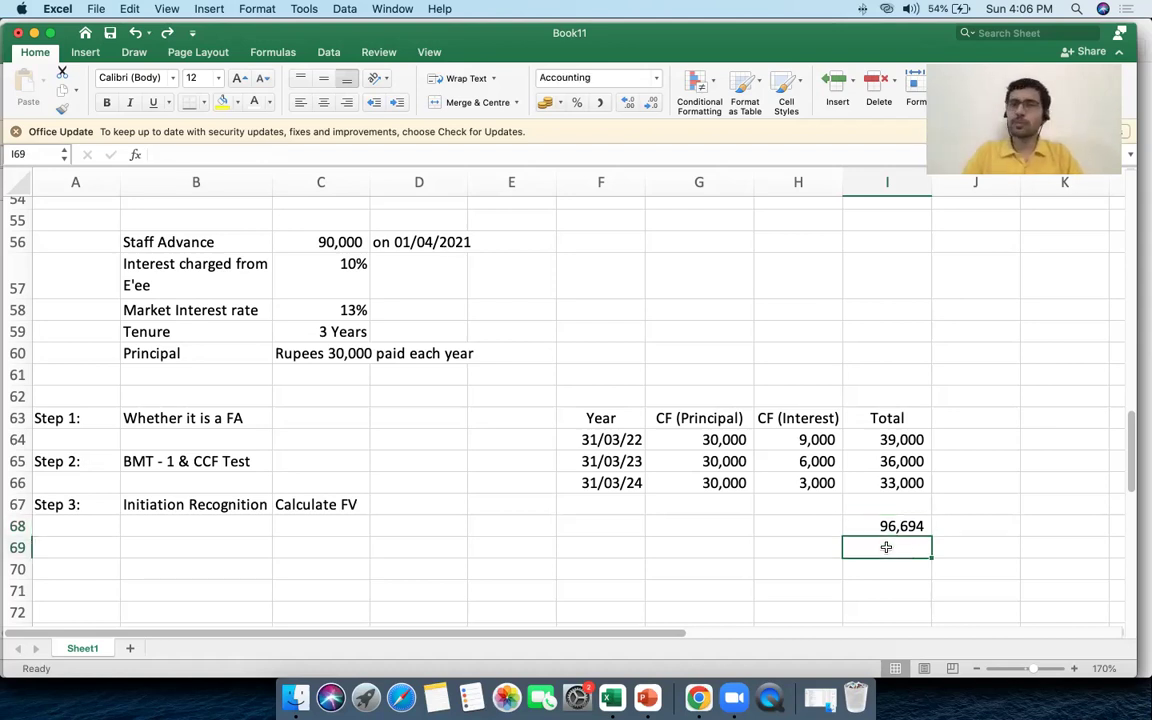
click(985, 530)
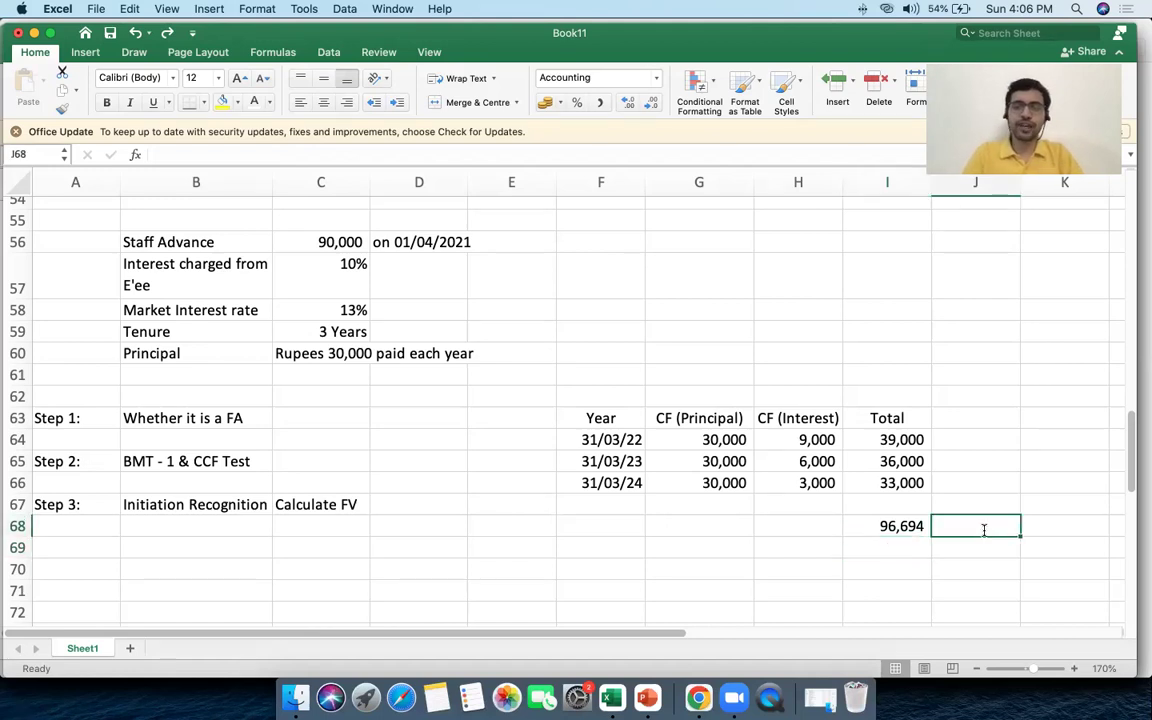
text(FV as M)
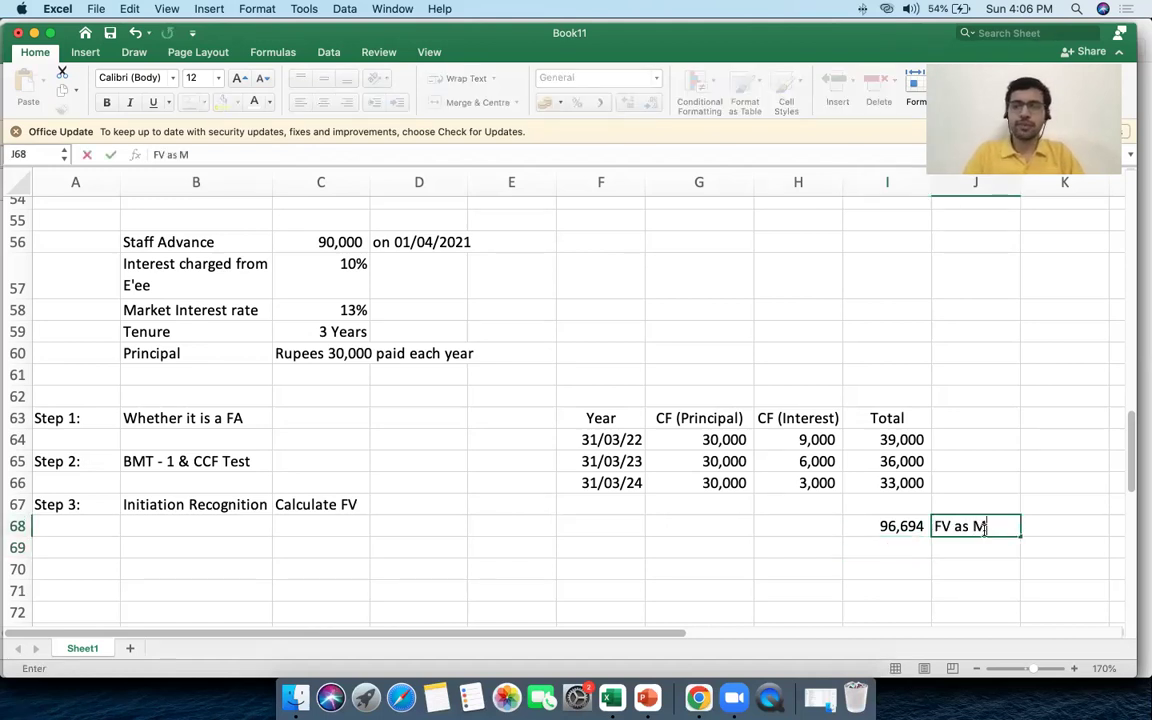
key(BackSpace)
text(at Ma)
text(r-22)
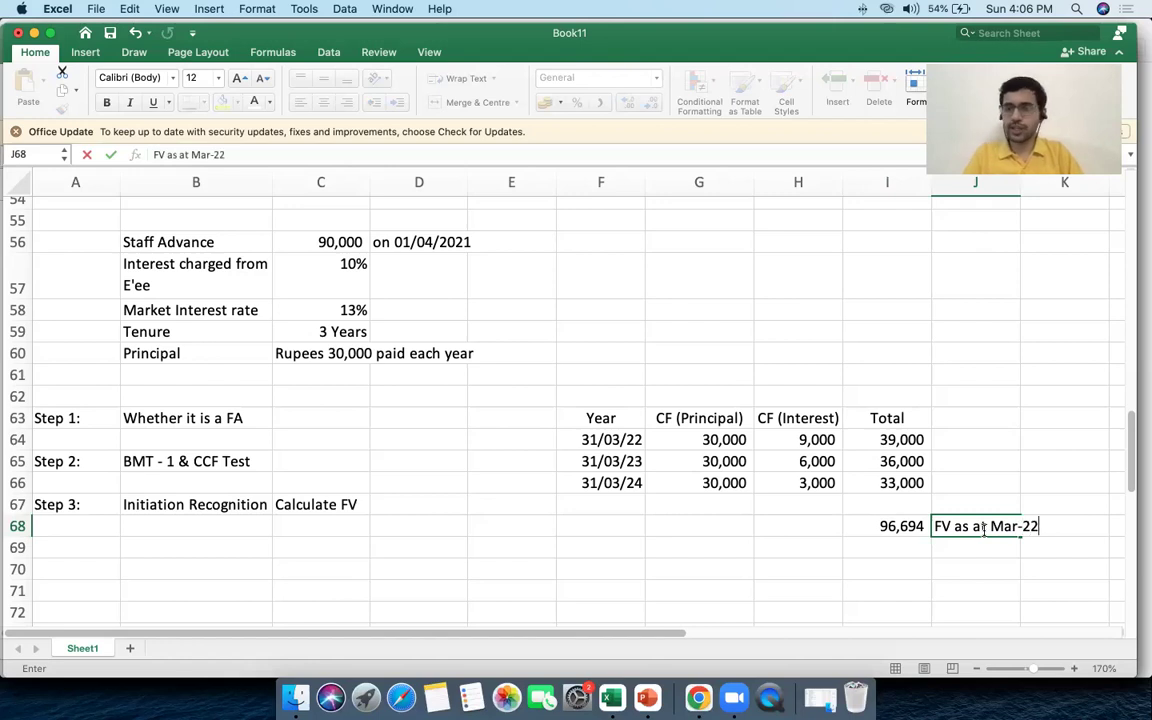
key(Return)
Discount the Mar-22 fair value by one more year in I70 with =I68/1.13 and show it without decimals
click(943, 563)
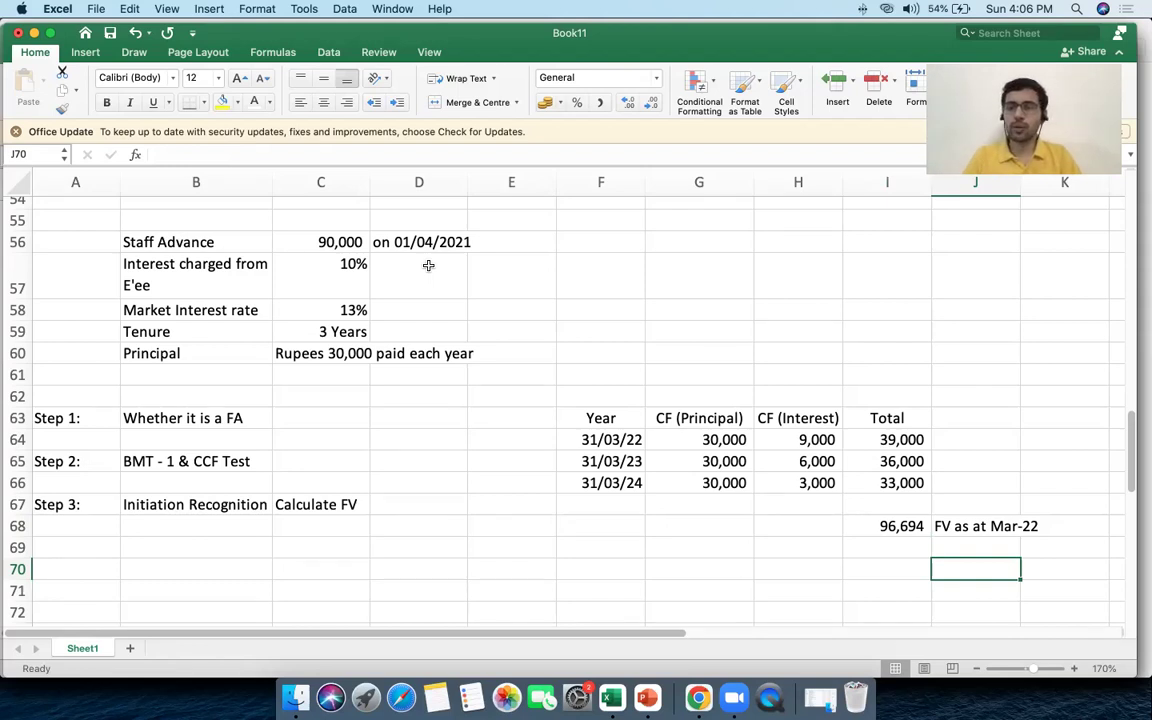
click(877, 564)
text(=)
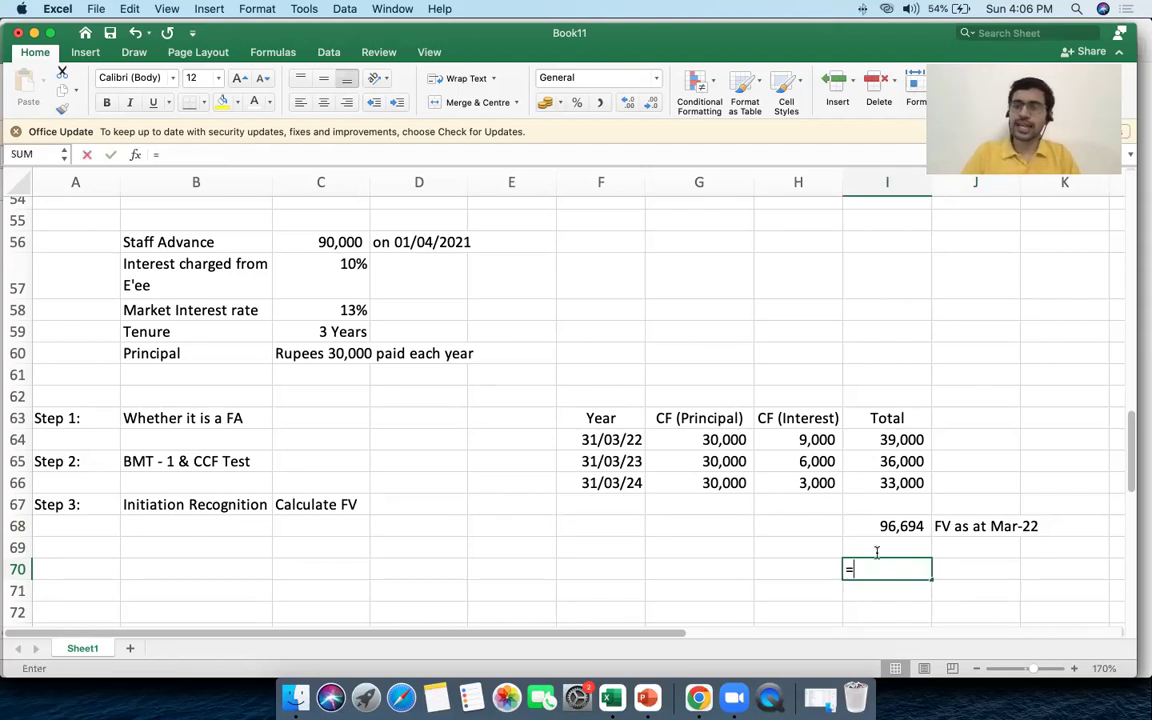
click(871, 534)
text(/)
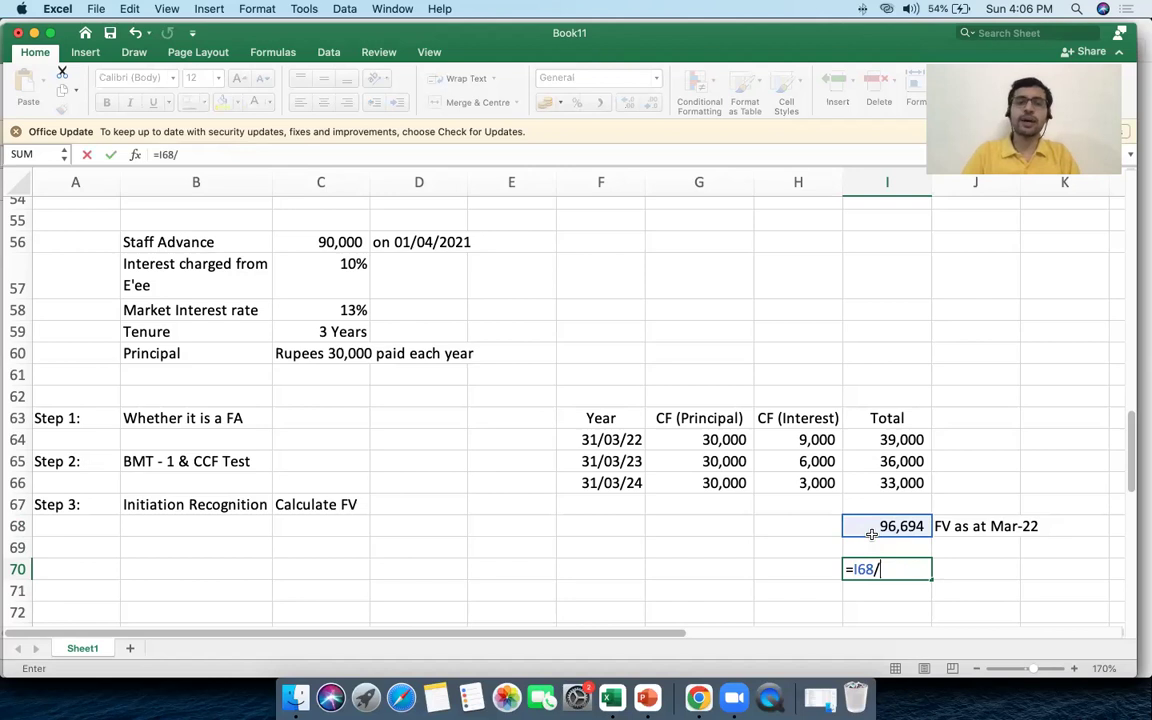
text(1.13)
key(Tab)
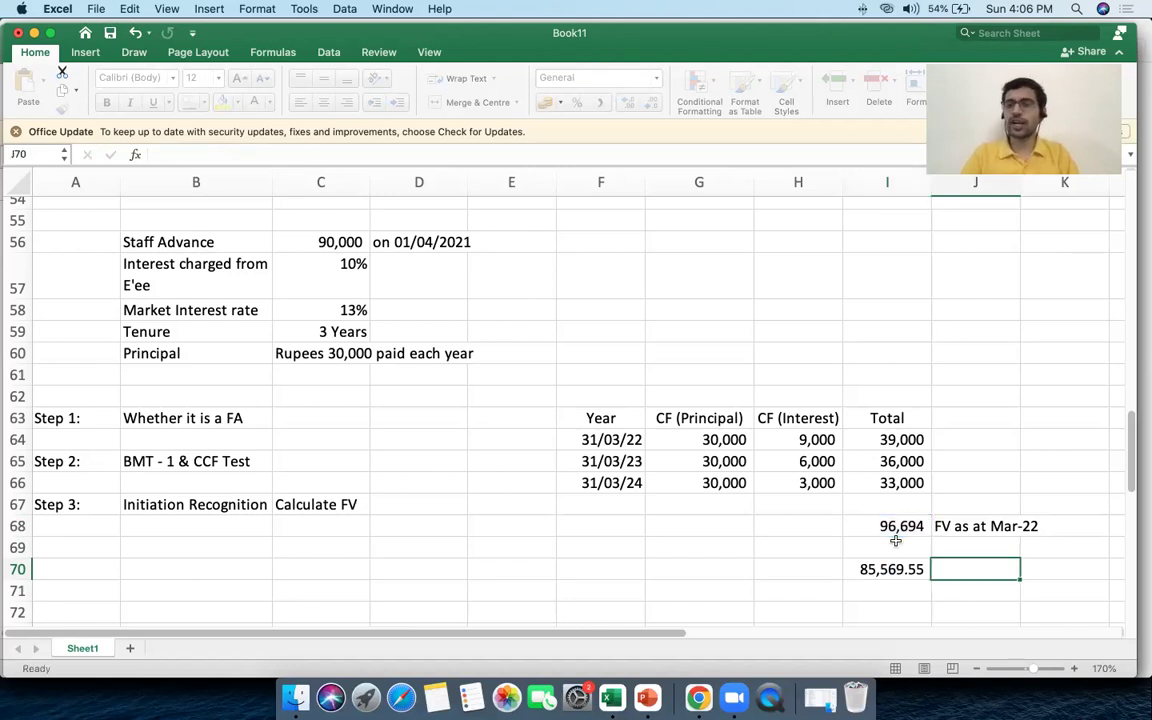
click(900, 566)
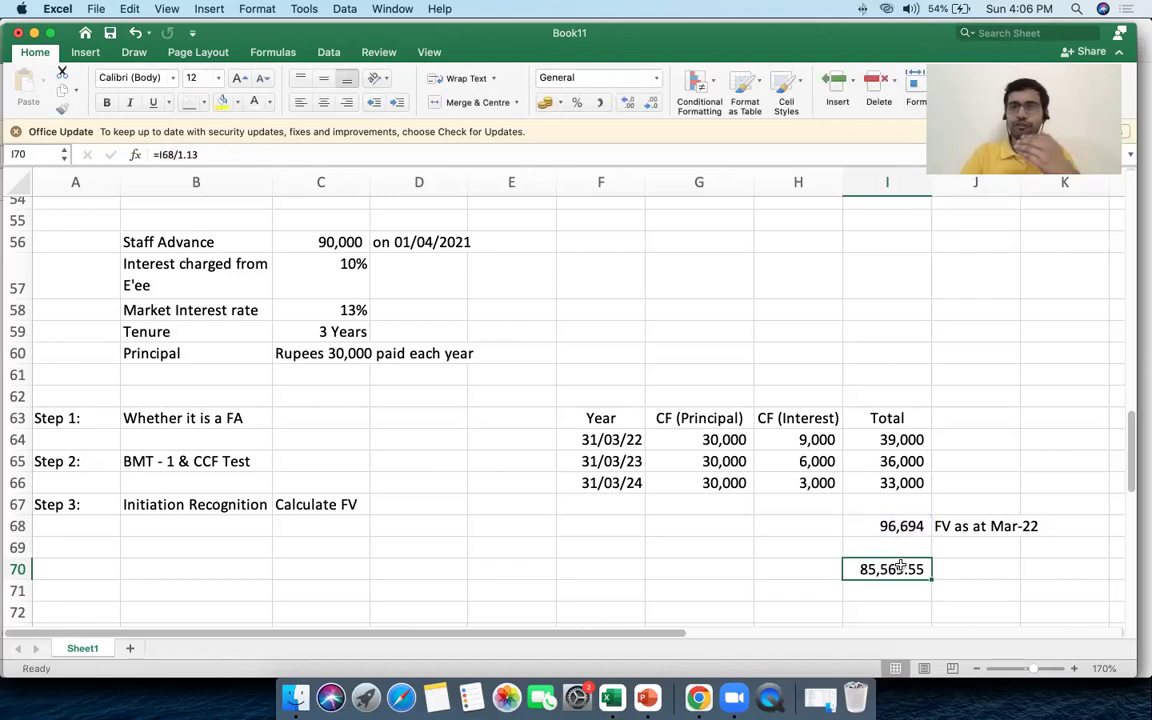
click(650, 107)
click(650, 107)
Label the discounted value in I70 by entering "FV as at Apr-21" in J70
click(962, 568)
text(F)
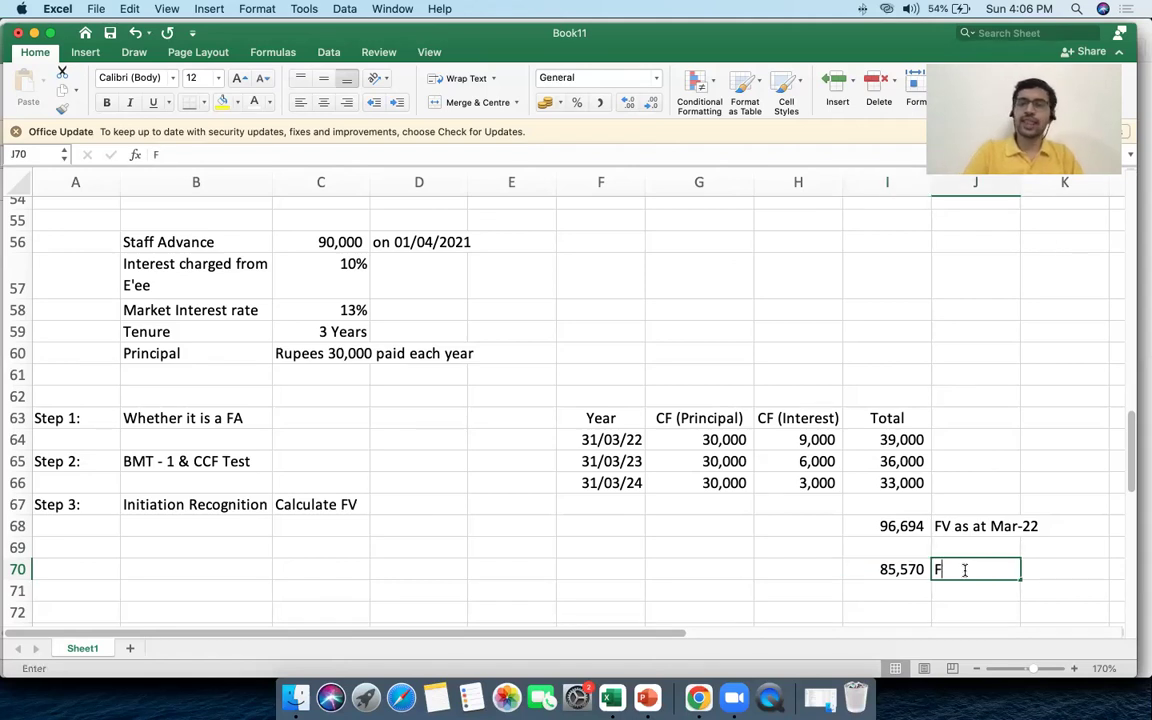
text(V as at Ap)
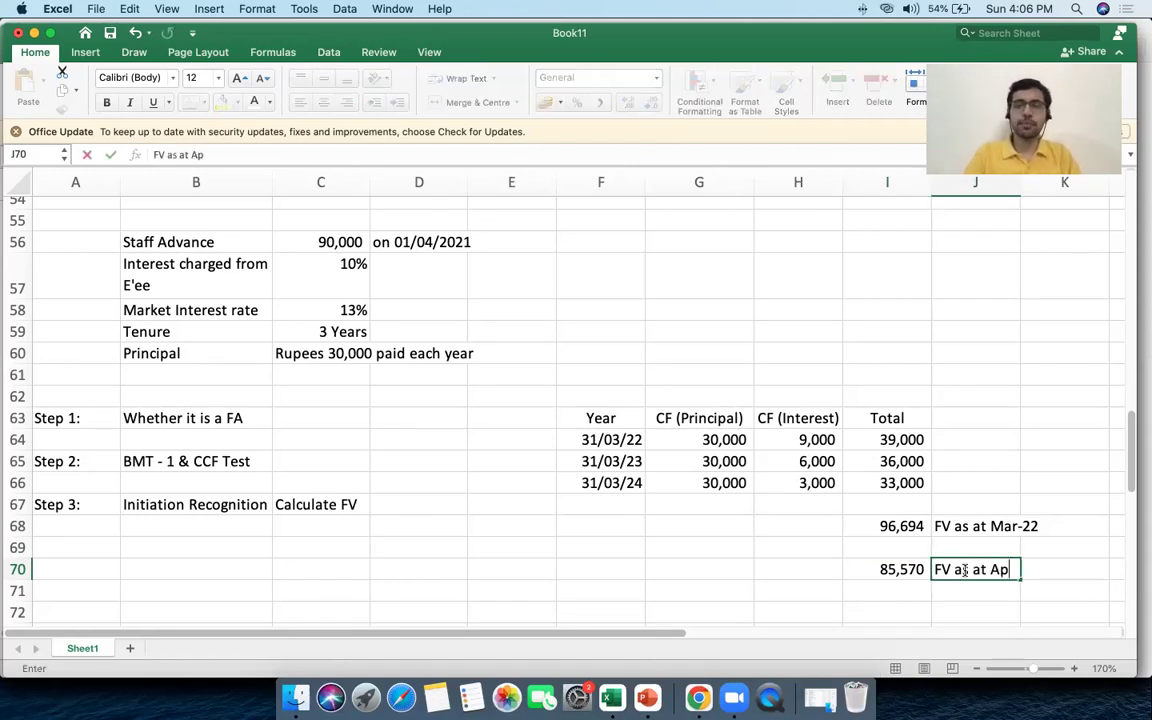
text(r-21)
key(Return)
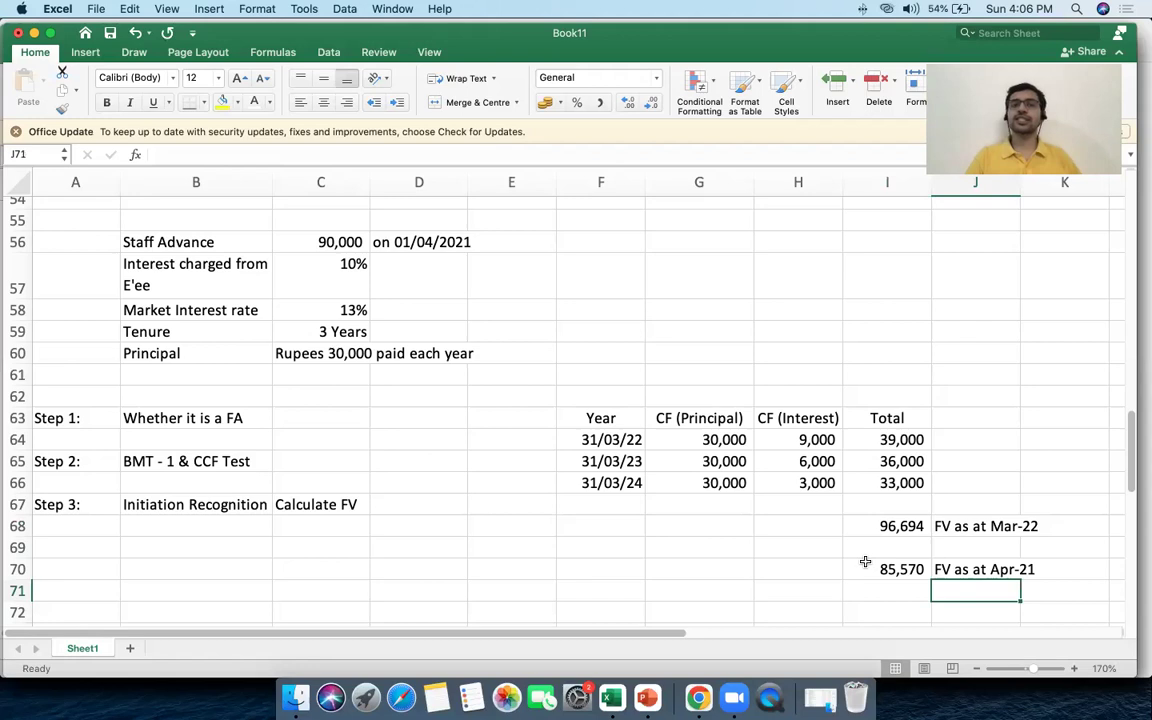
Compare the Apr-21 fair value in I70 with the staff advance amount in C56
scroll(865, 562, down, 1)
click(918, 552)
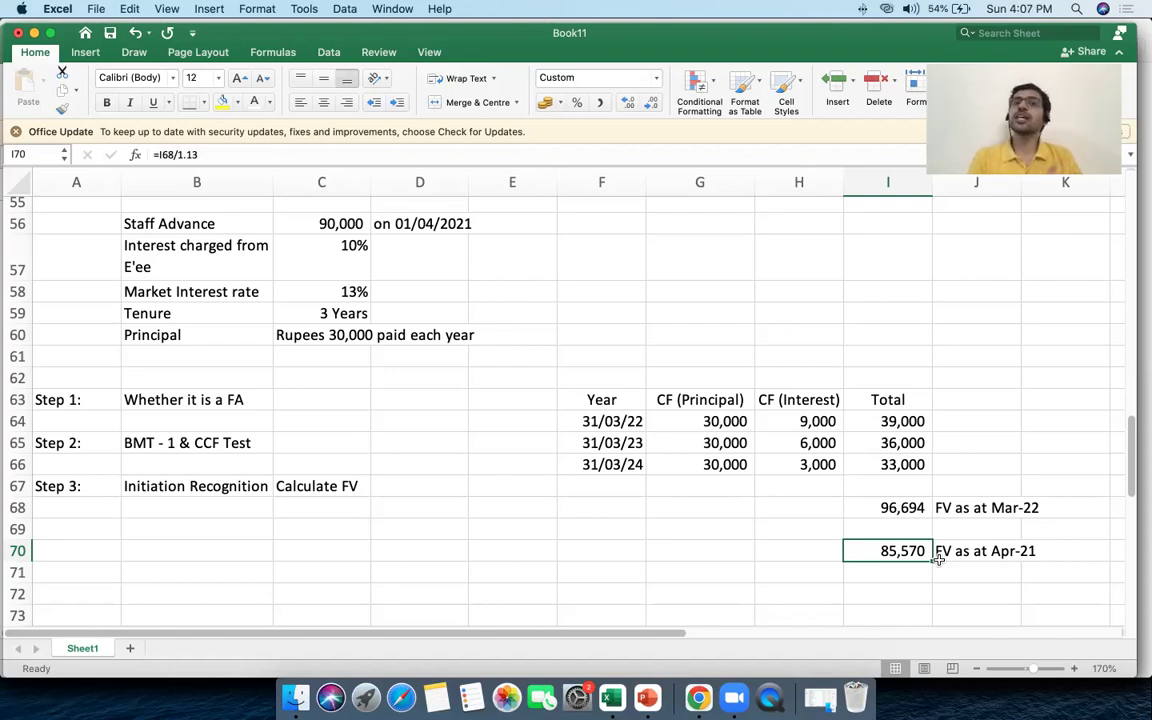
click(934, 547)
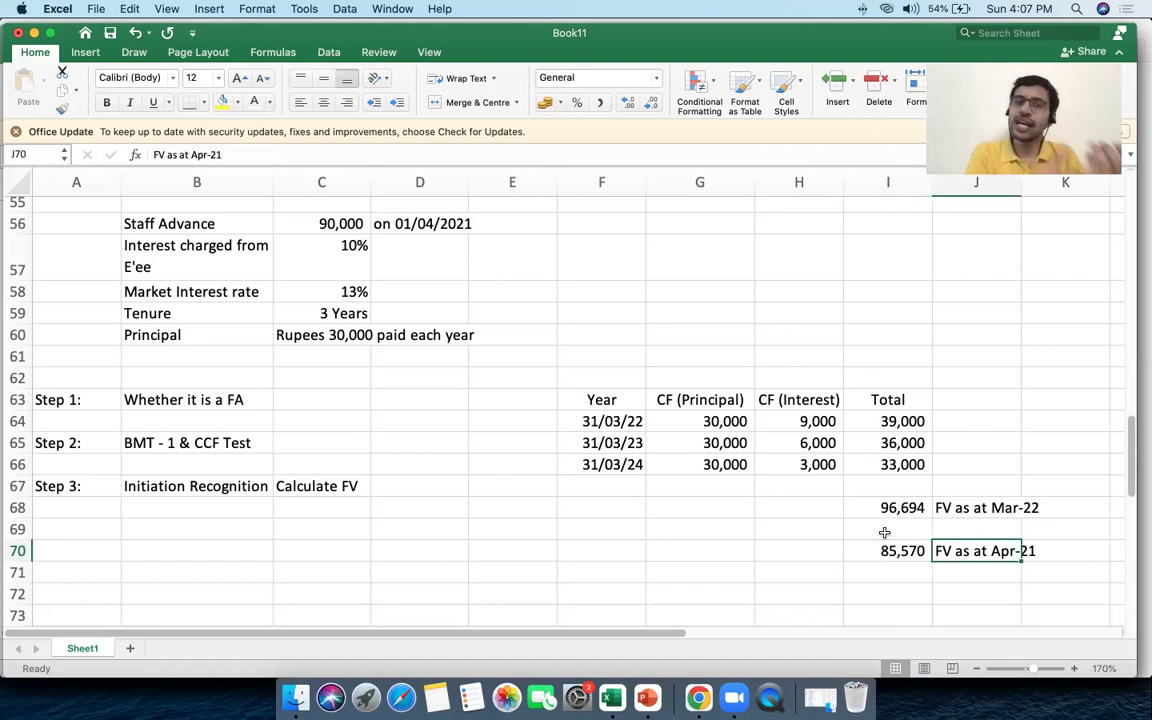
click(324, 229)
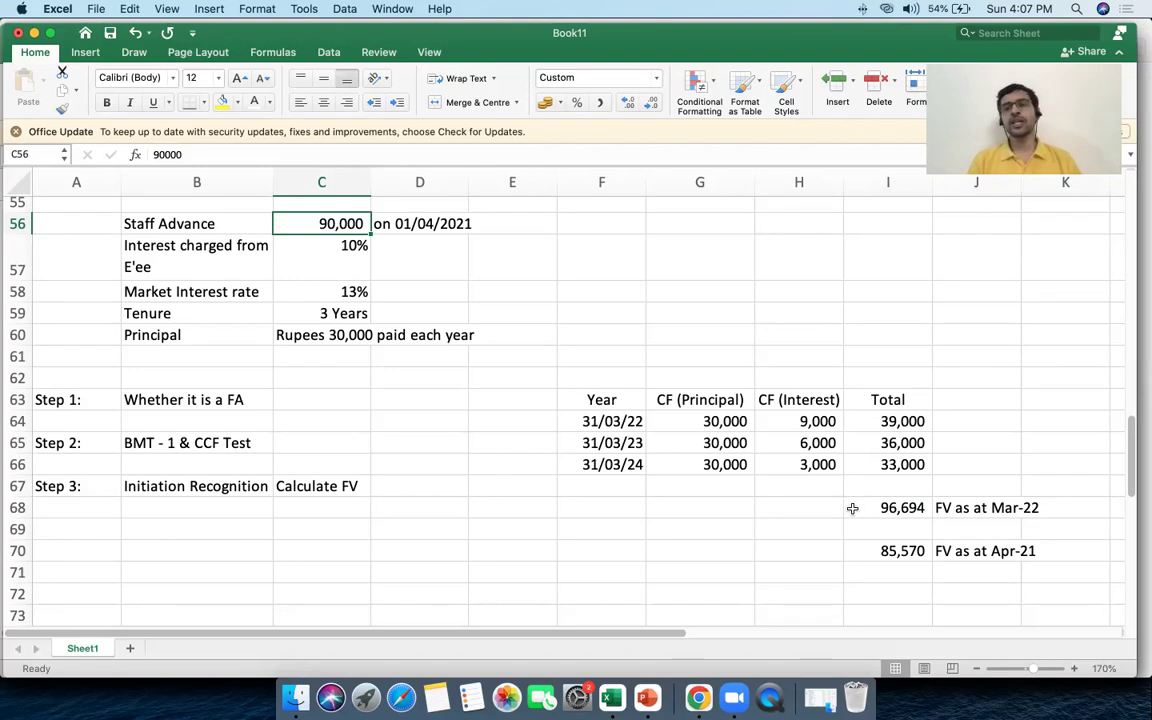
click(866, 541)
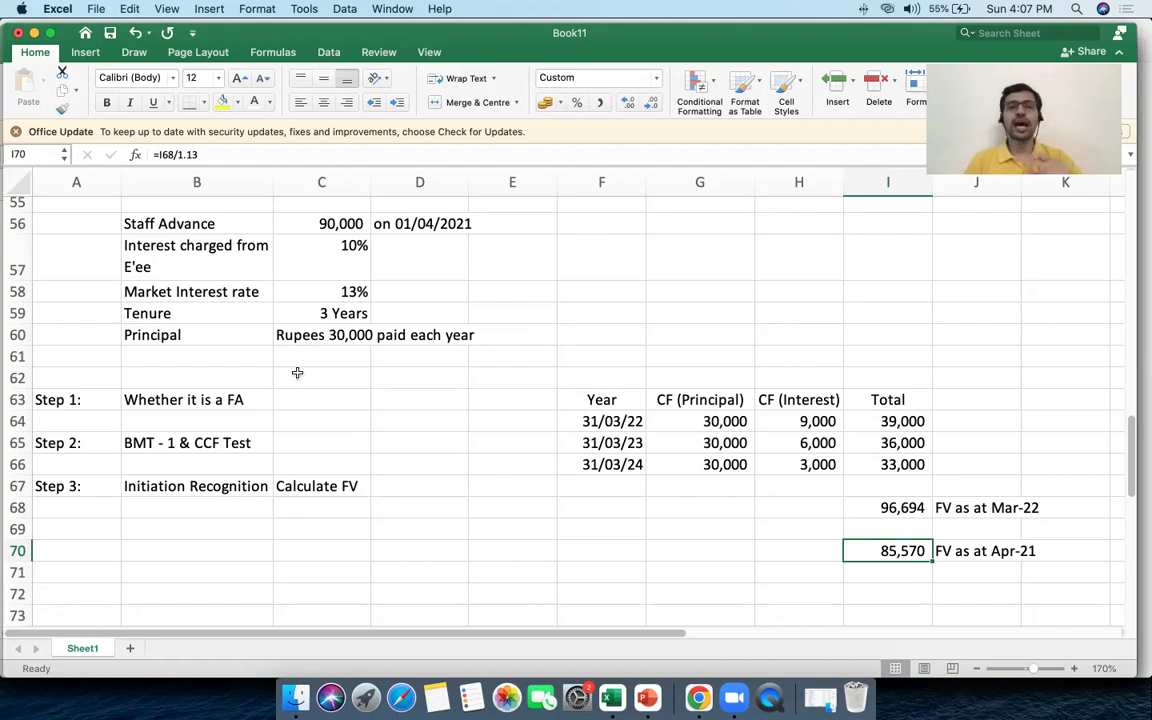
Start the initial recognition journal entry with "Staff Adv" in B69 and 90000 in C69
click(240, 525)
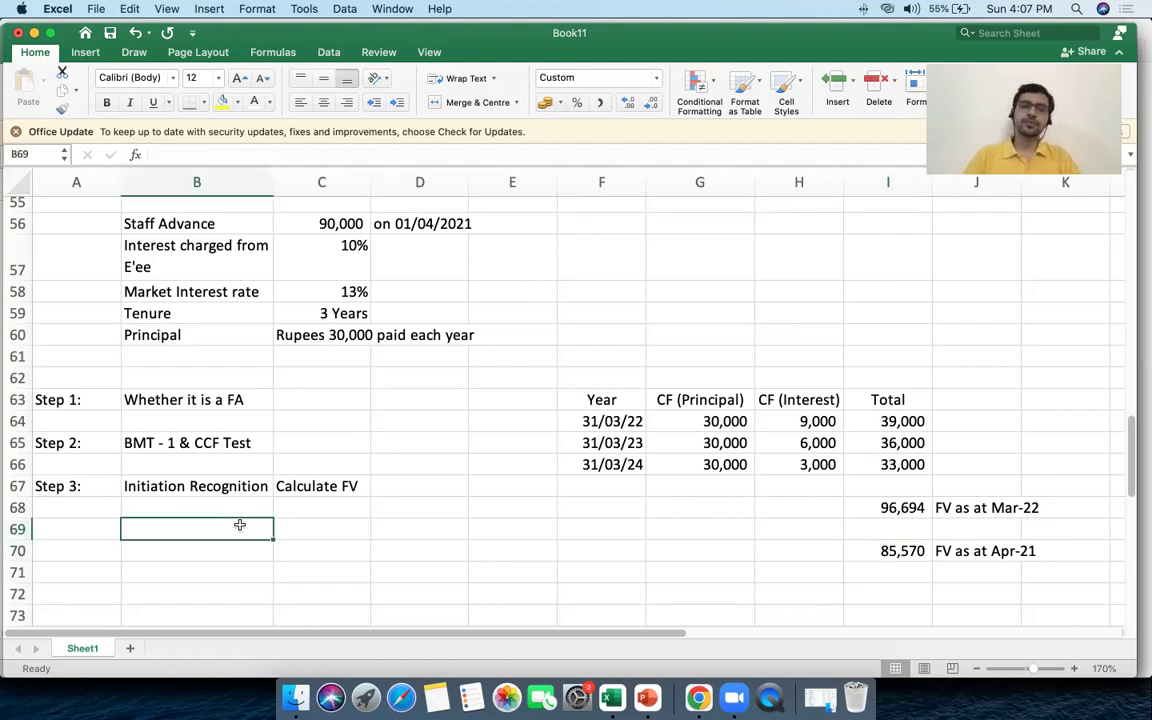
text(Staff Adva)
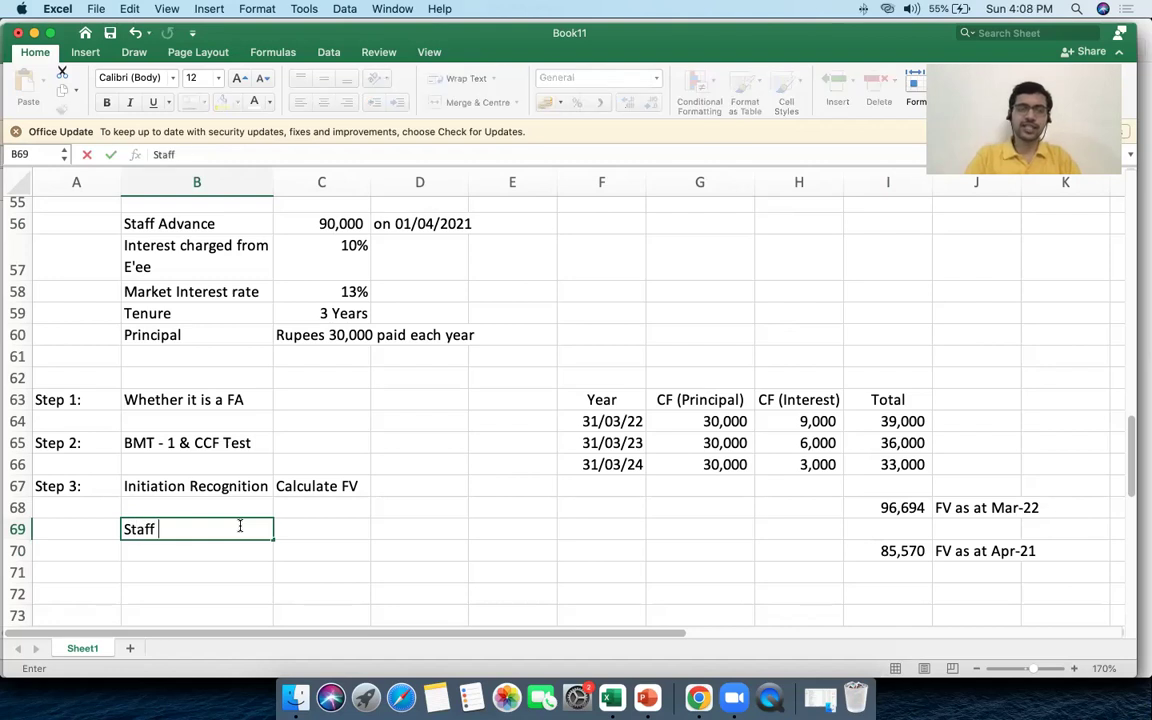
key(BackSpace)
key(Tab)
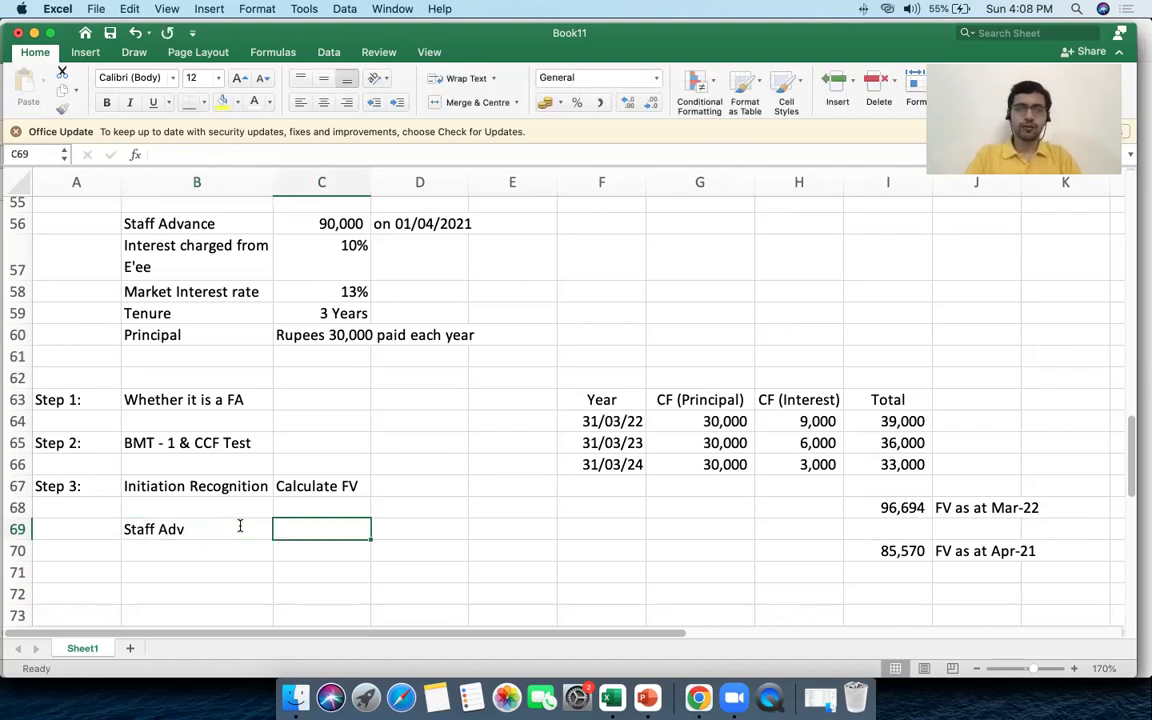
text(90000)
key(Return)
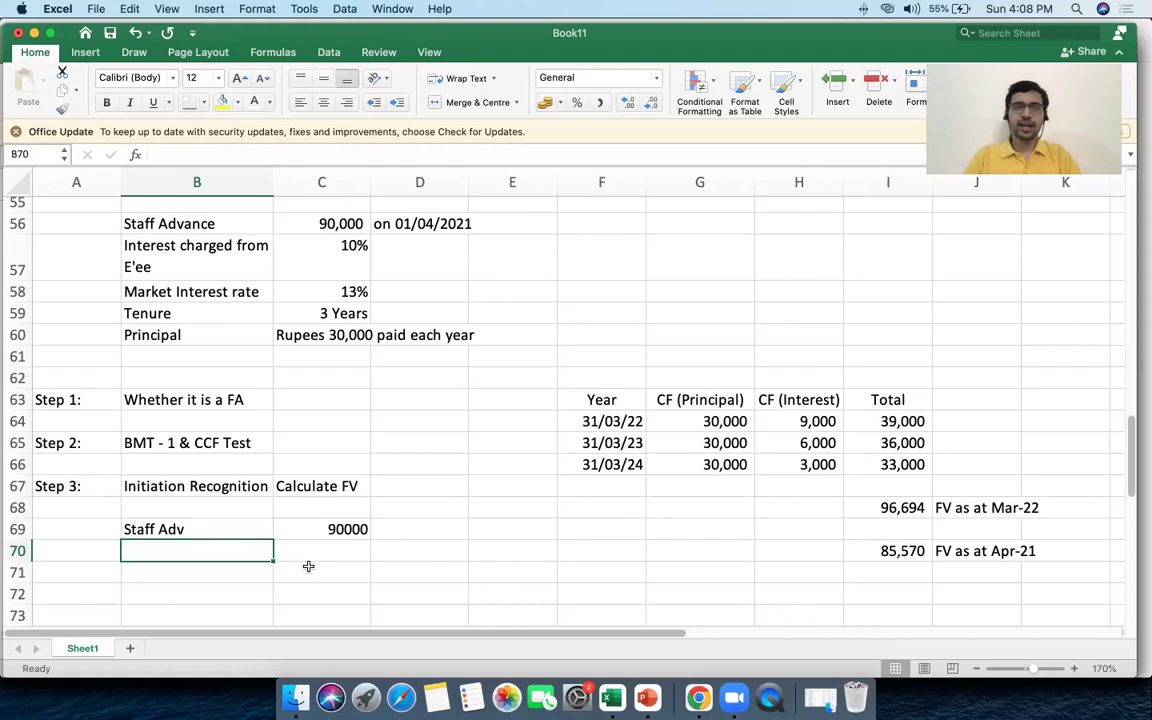
Add the credit line "To Cash" in B71 and indent it
click(254, 571)
text(To Cash)
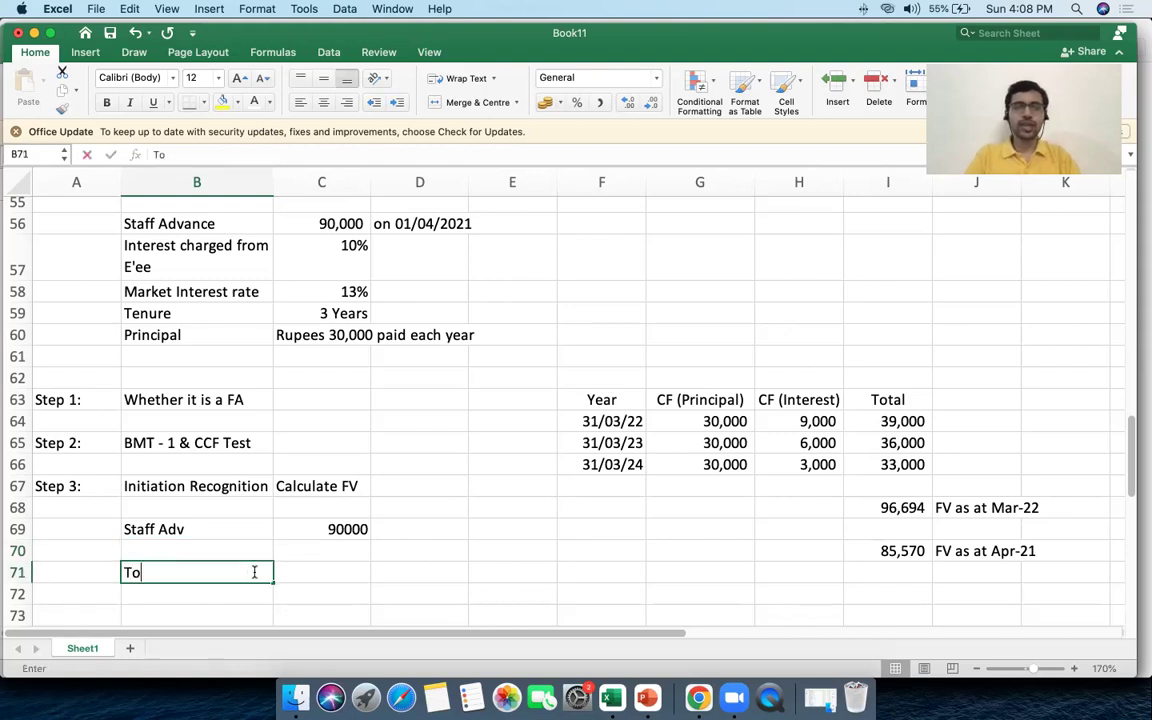
click(397, 102)
click(365, 550)
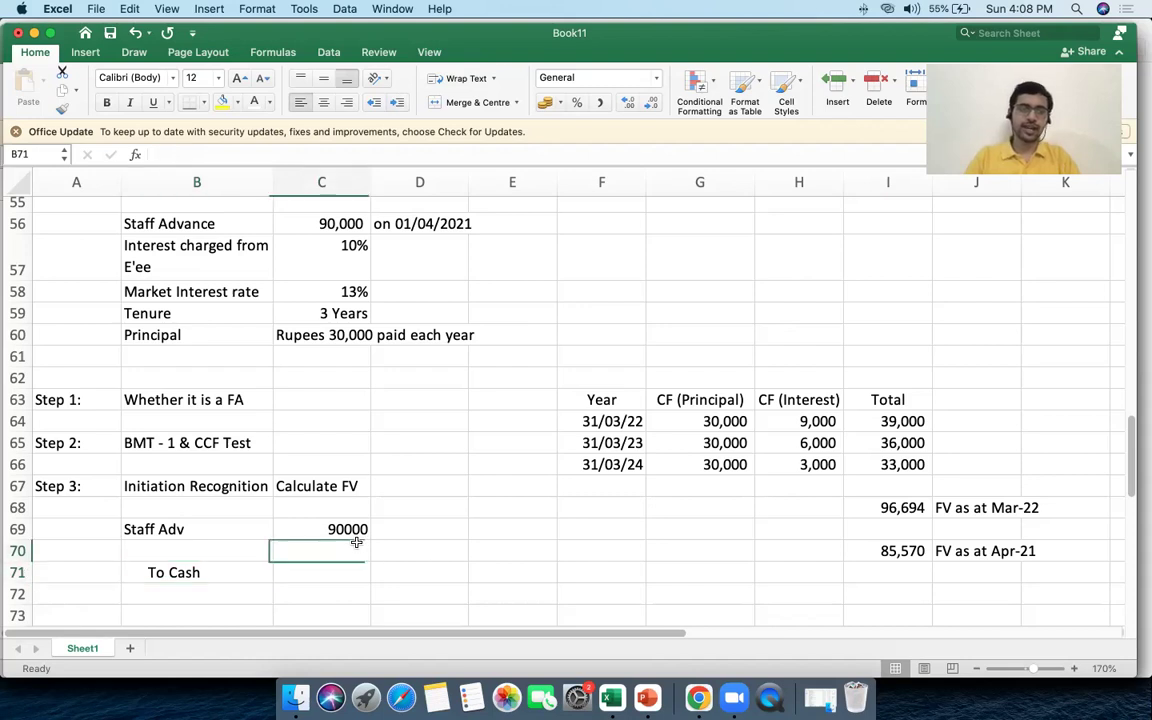
Clear the staff advance amount in C69 and enter 90000 as the cash credit in D71
click(337, 530)
key(Delete)
click(403, 573)
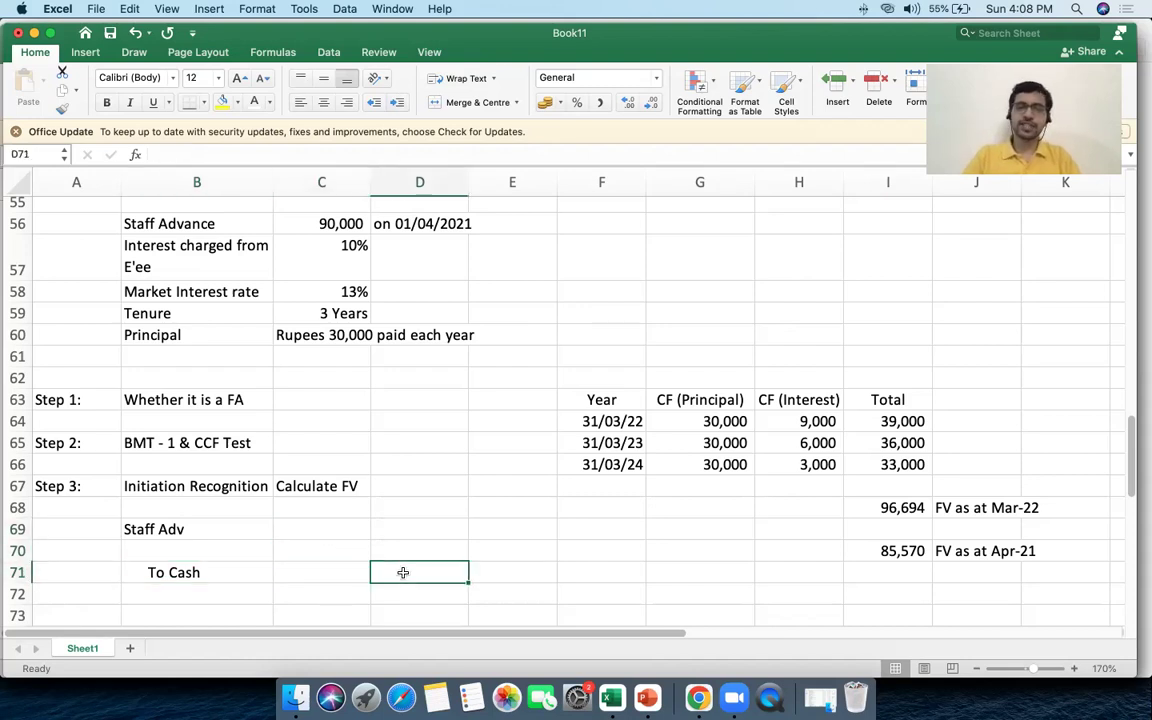
text(90000)
key(Return)
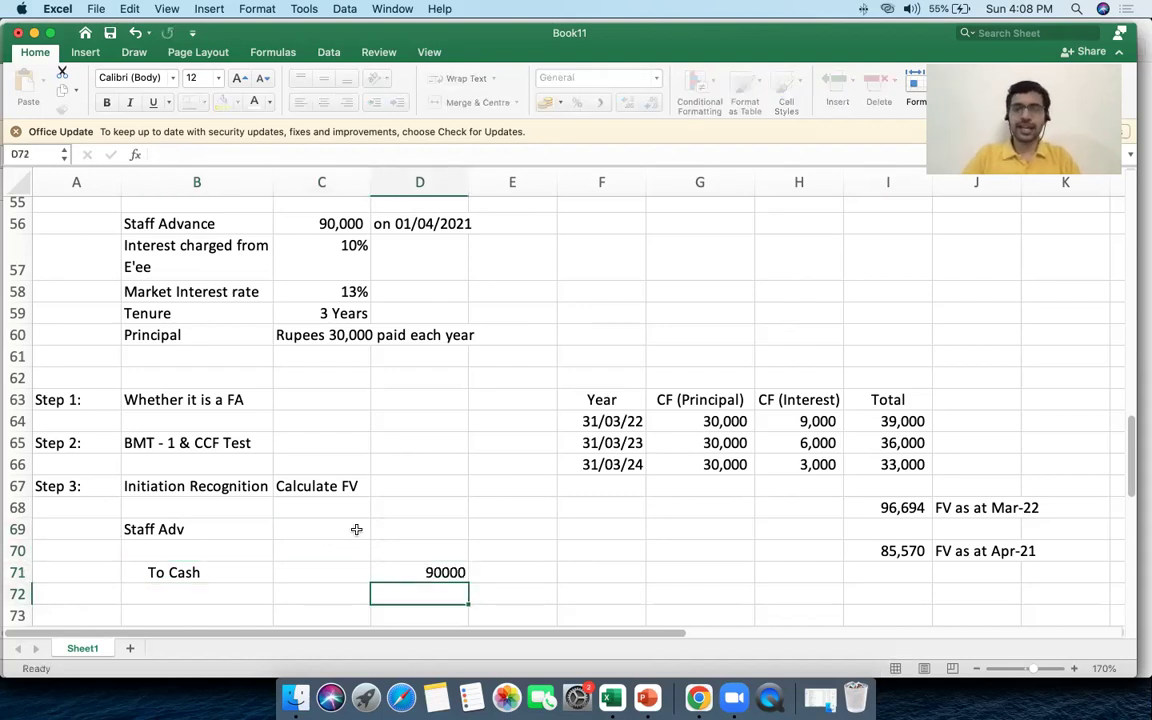
Link the staff advance debit in C69 to the Apr-21 fair value with =I70
click(336, 530)
text(=)
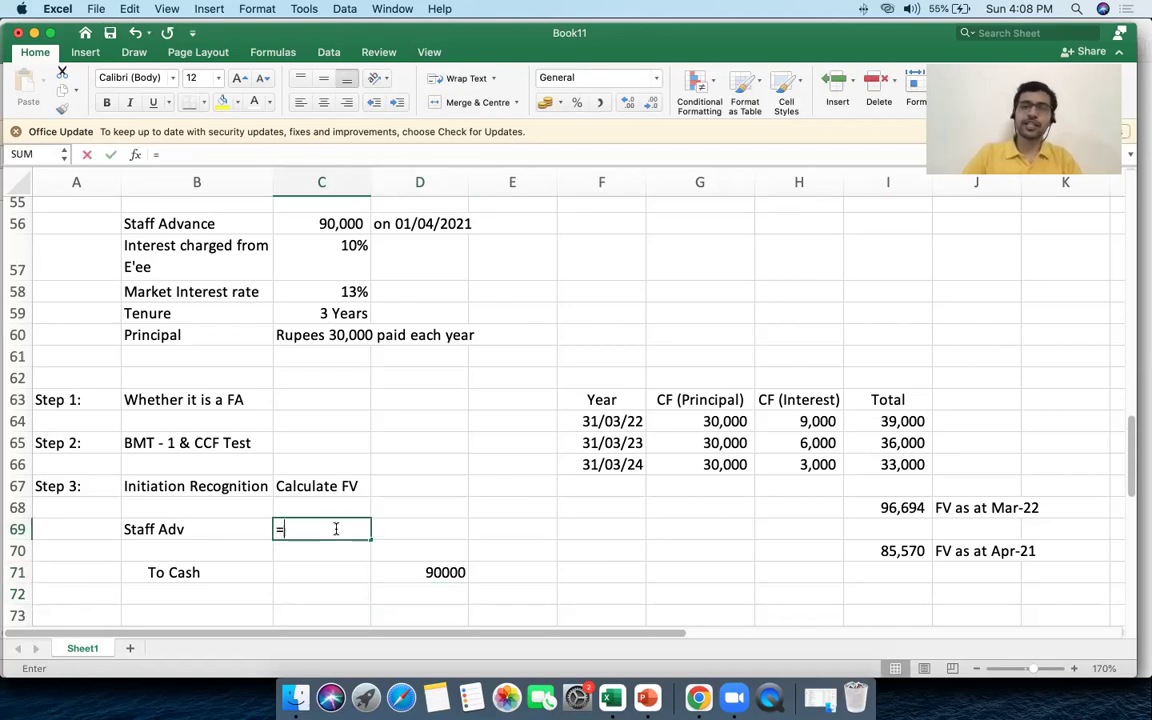
click(925, 551)
key(Return)
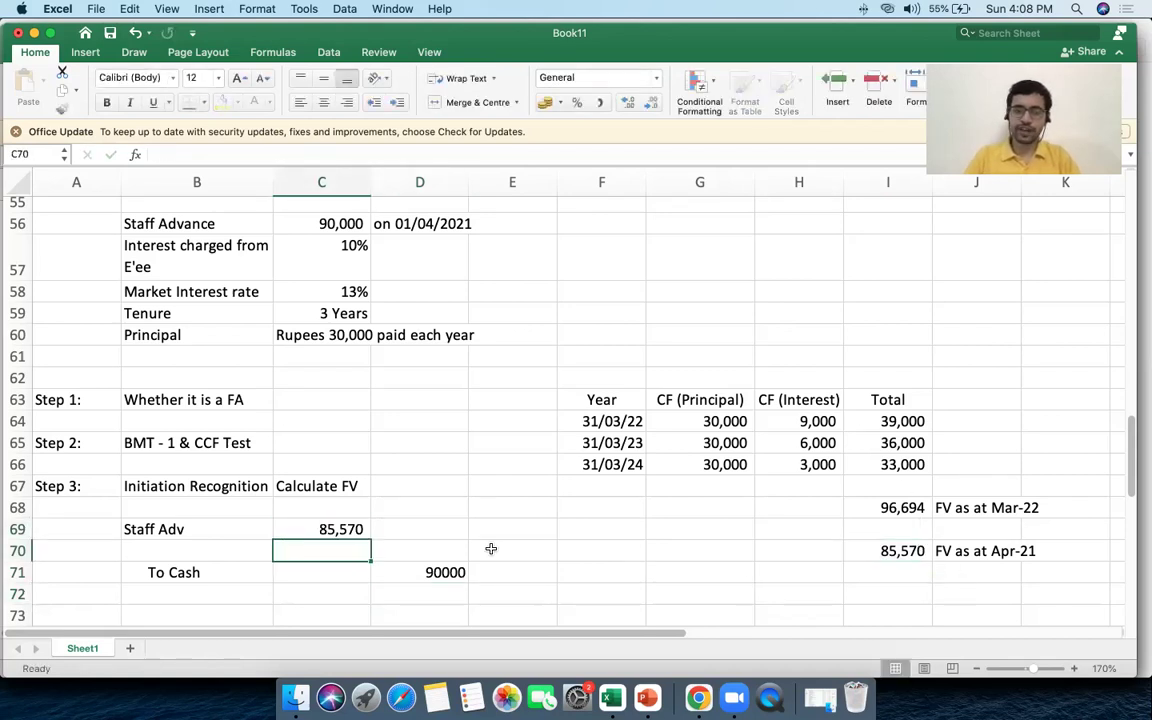
Format the journal amounts in C69:D71 with thousands separators and no decimals
drag(330, 529, 445, 572)
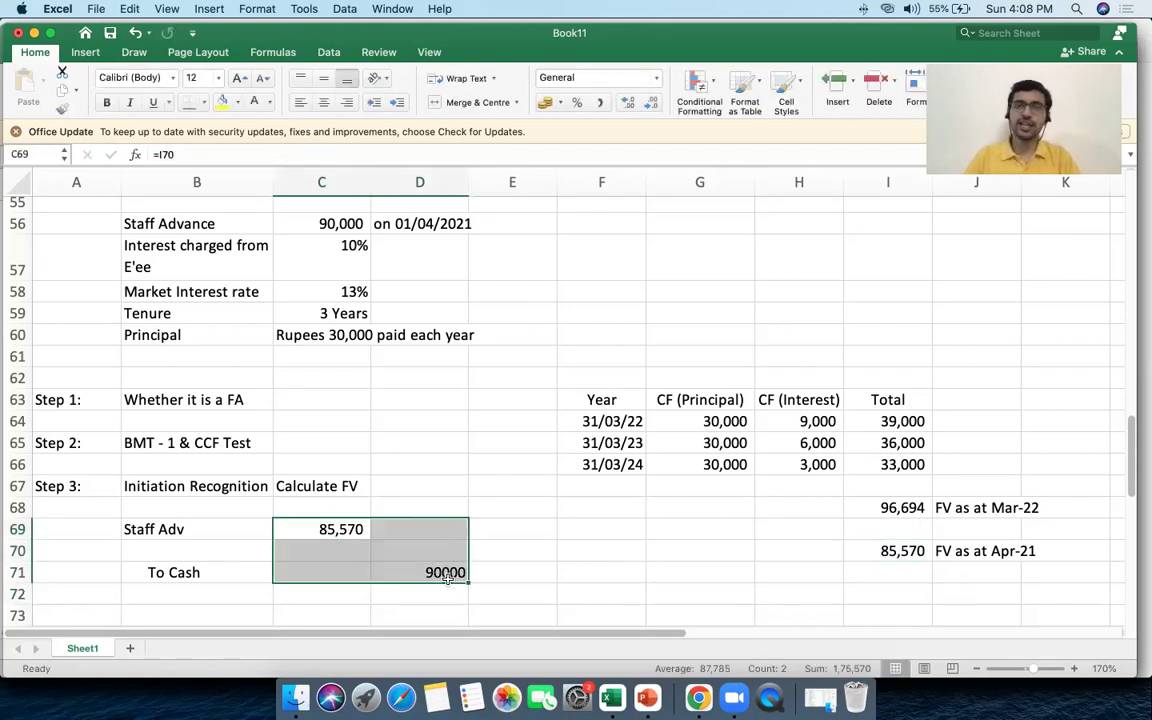
click(600, 102)
click(651, 102)
click(651, 102)
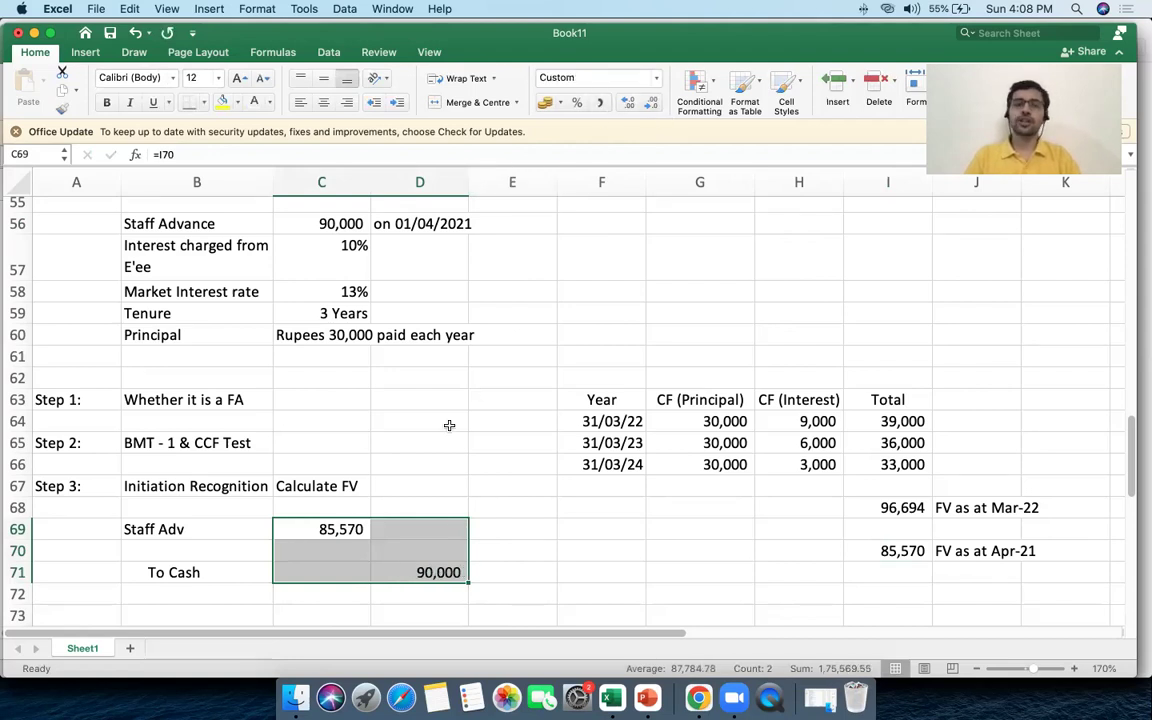
click(336, 545)
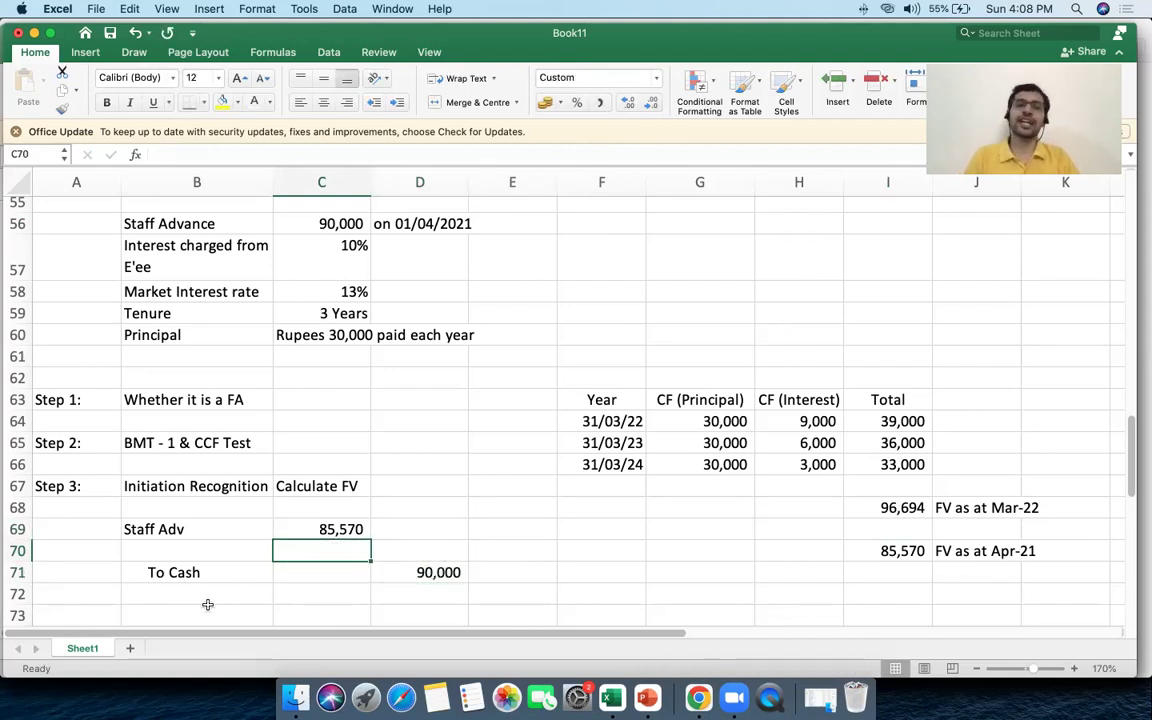
click(157, 555)
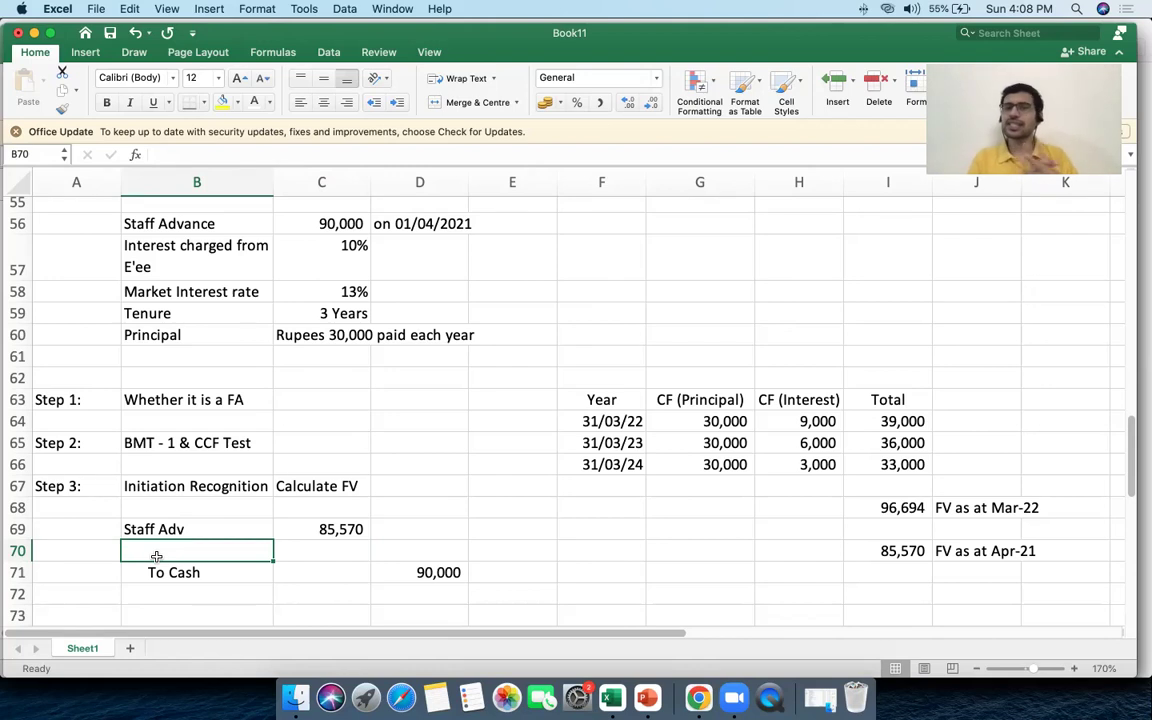
Add the debit line "Prepaif Staff Cost" in B70, between the staff advance and cash lines
click(260, 219)
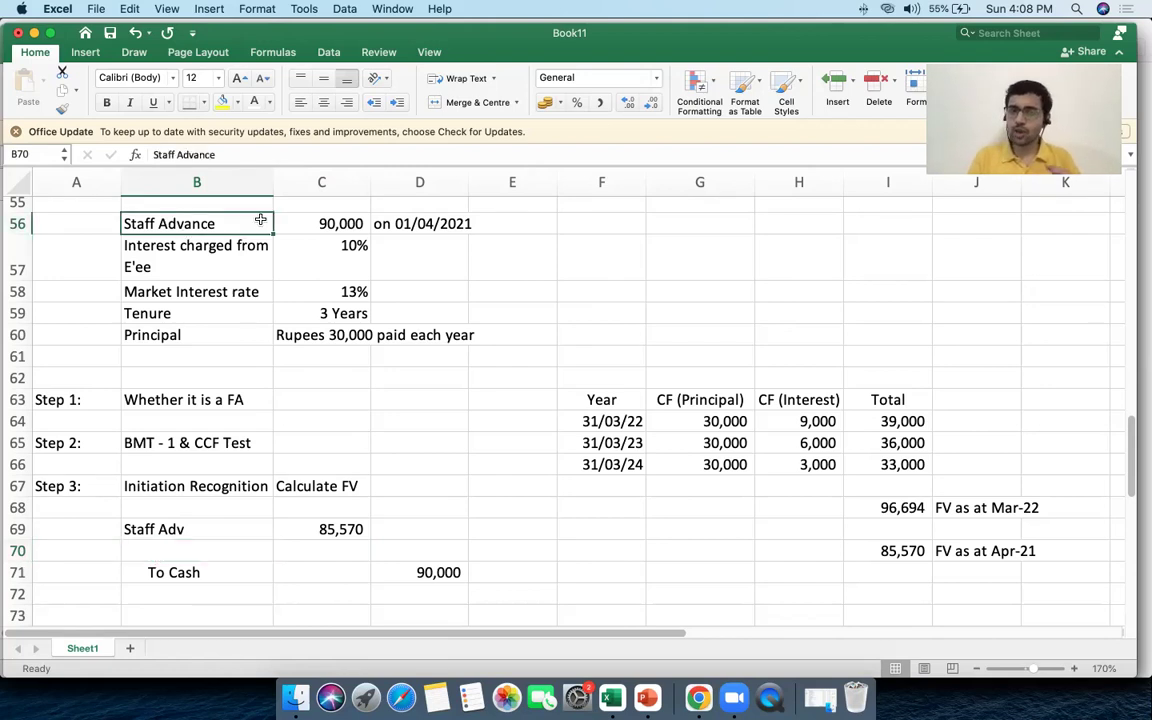
click(302, 221)
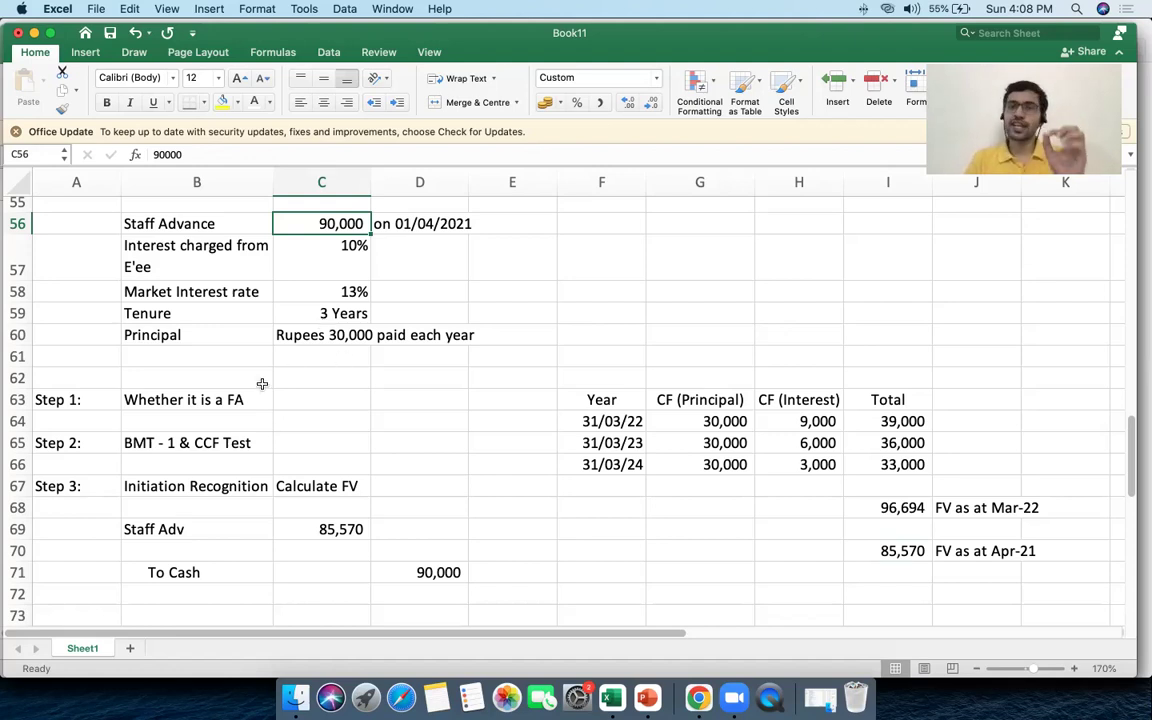
click(211, 545)
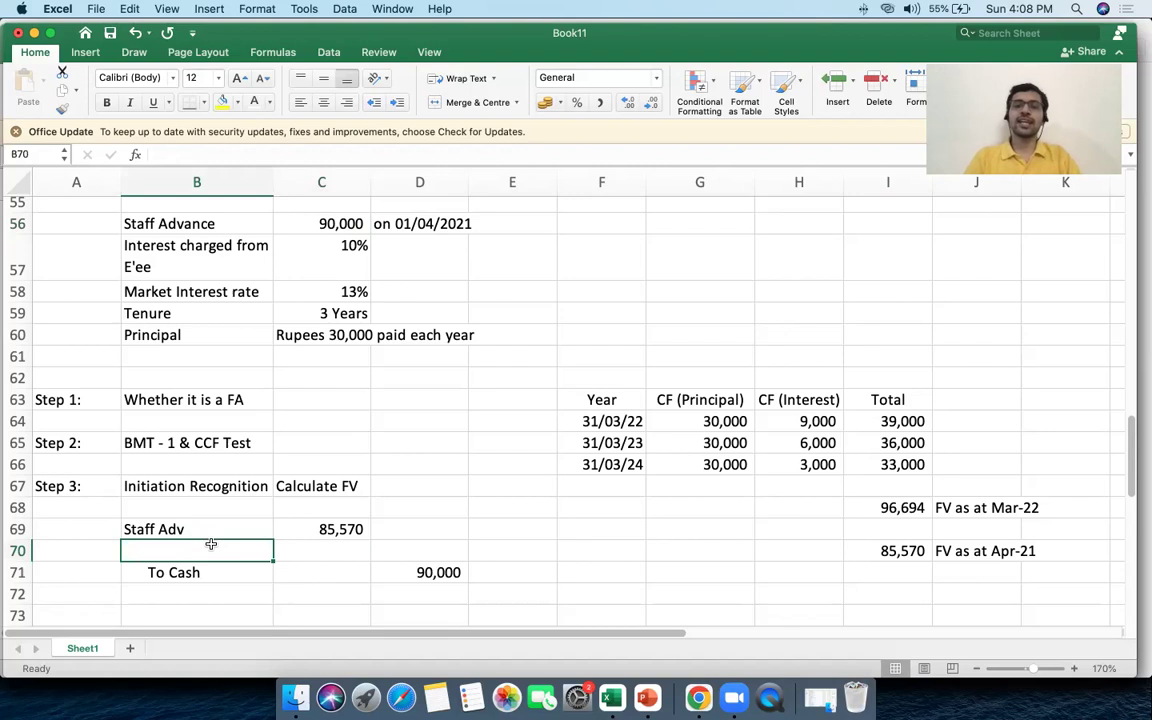
text(Prepaif )
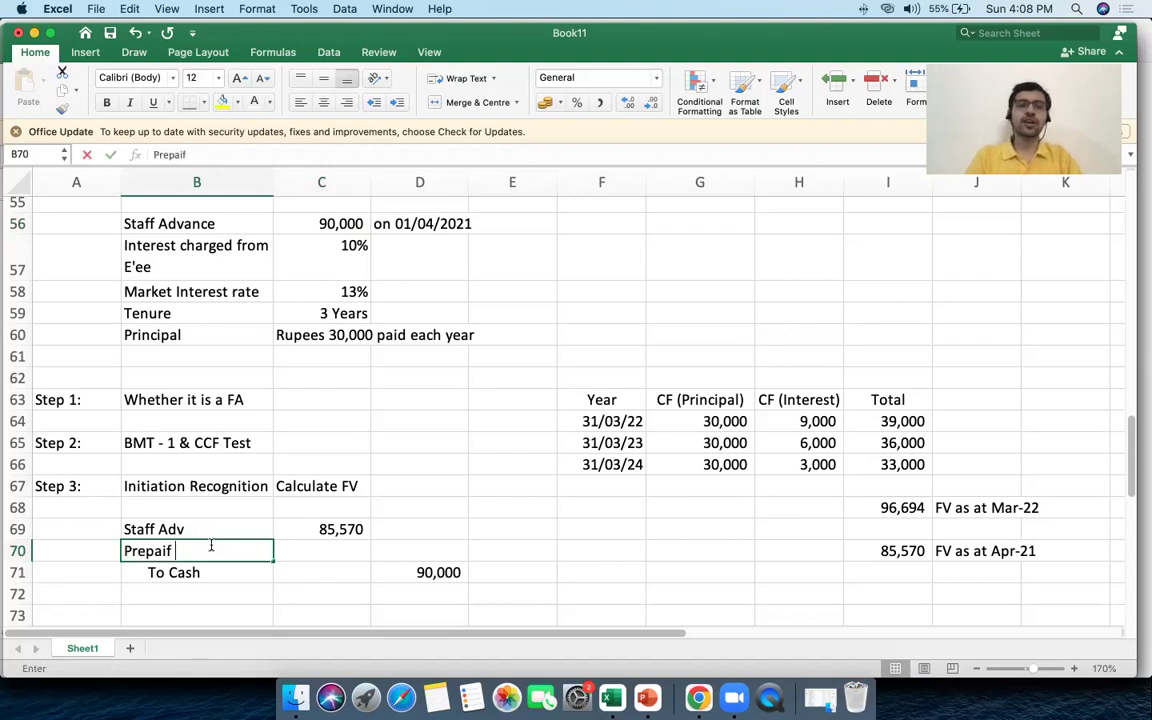
text(Staff Costr)
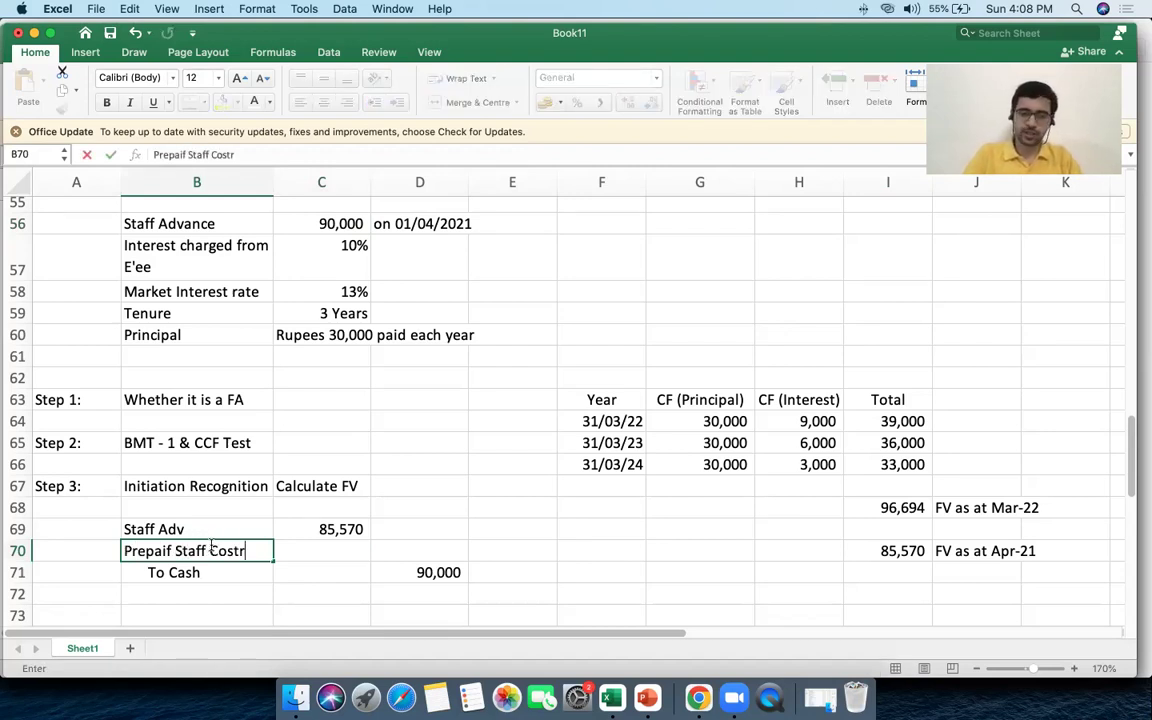
key(BackSpace)
key(Tab)
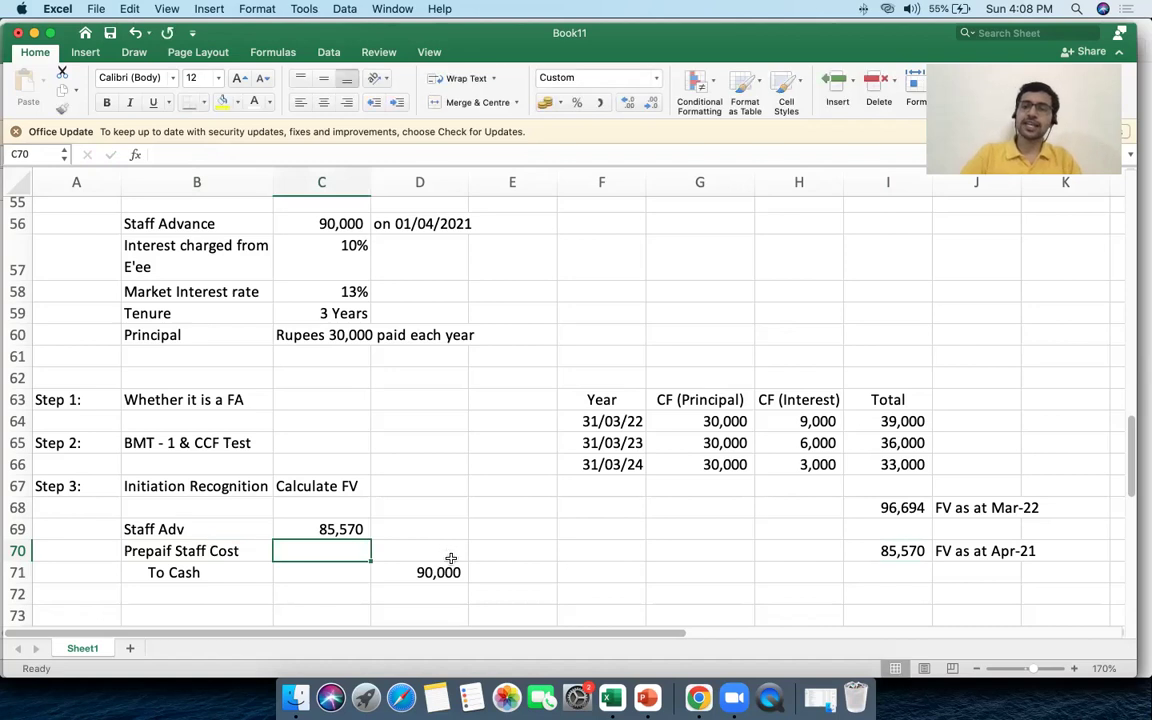
Calculate the prepaid staff cost in C70 as cash paid less the staff advance with =D71-C69
text(=)
click(451, 572)
text(-)
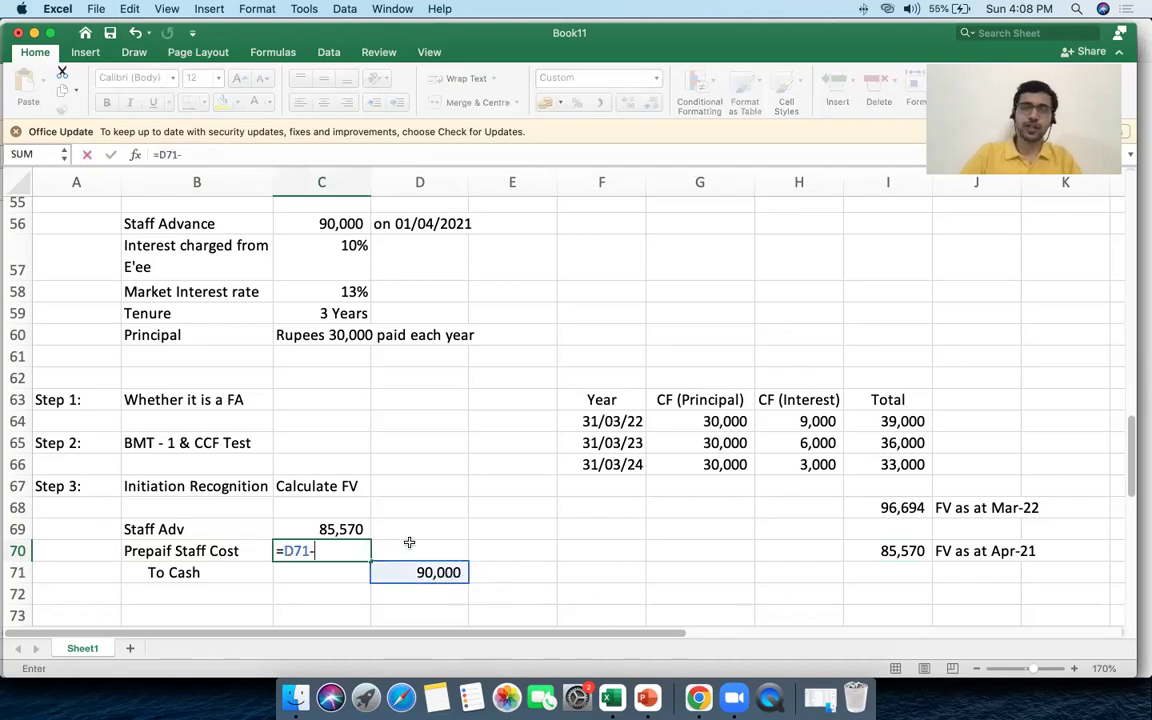
click(340, 533)
key(Return)
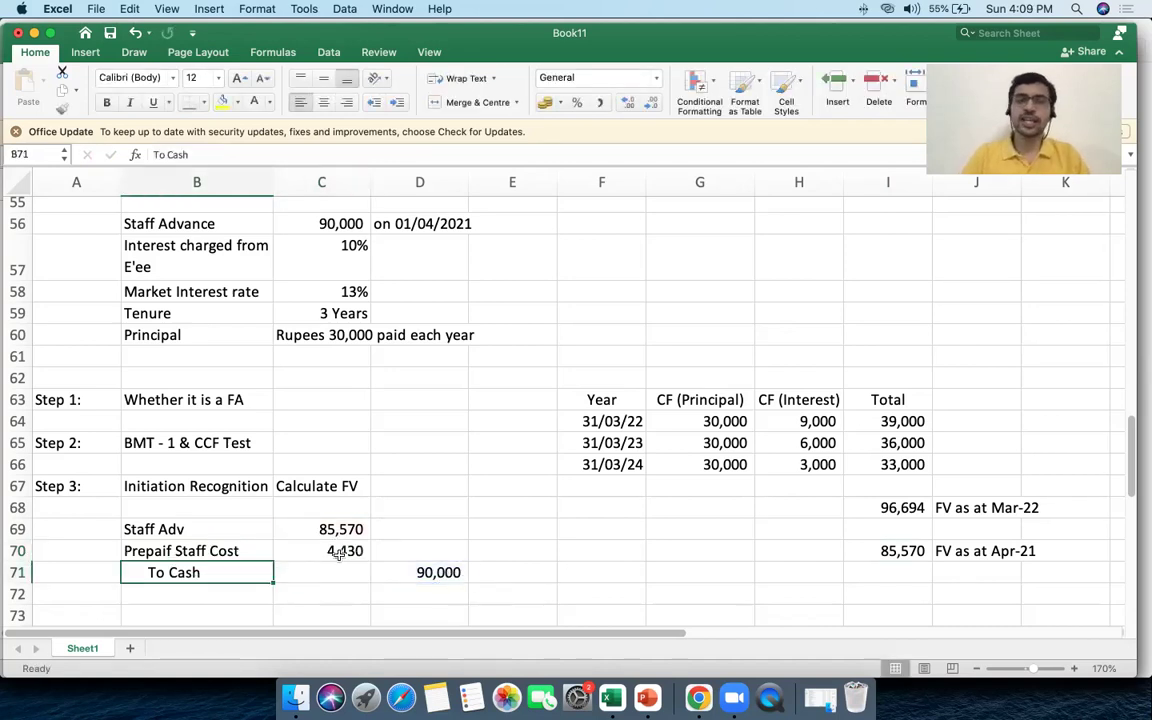
click(340, 553)
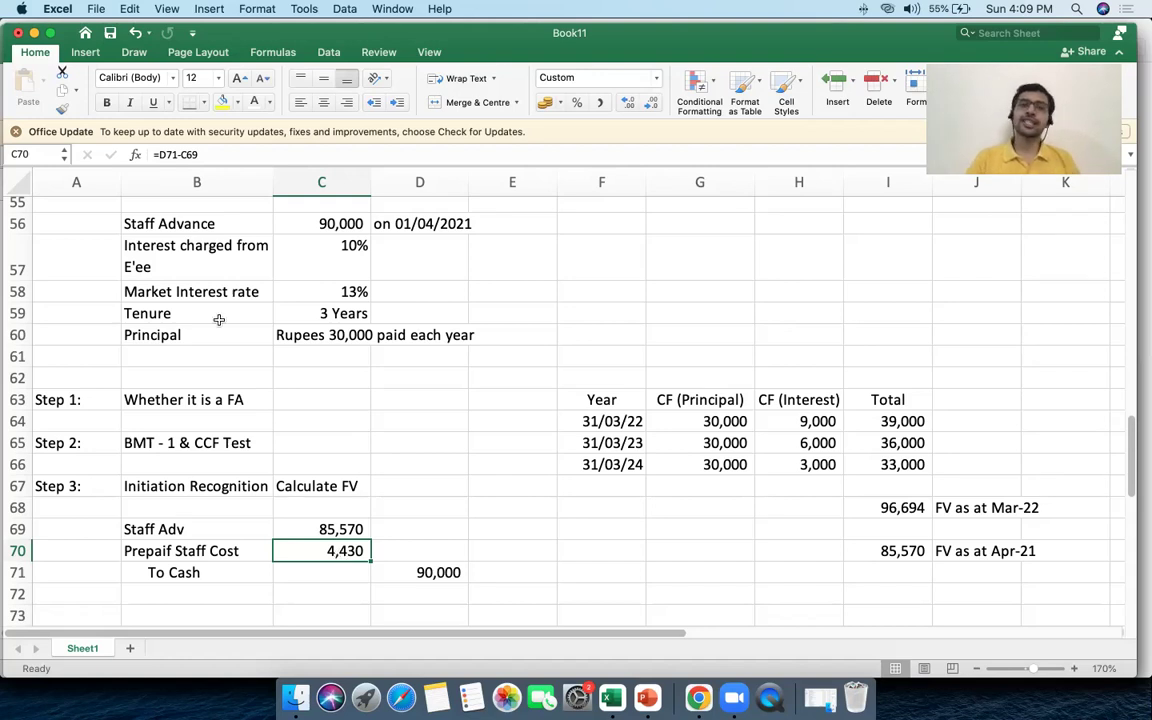
drag(219, 257, 302, 259)
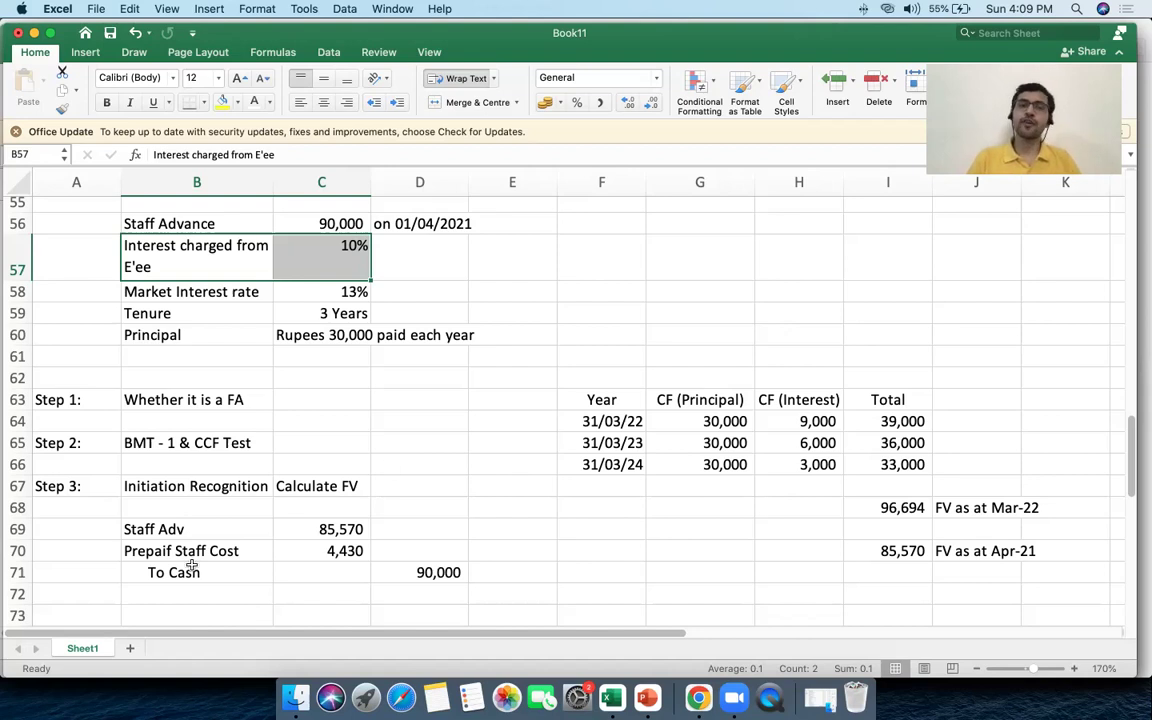
drag(188, 550, 352, 551)
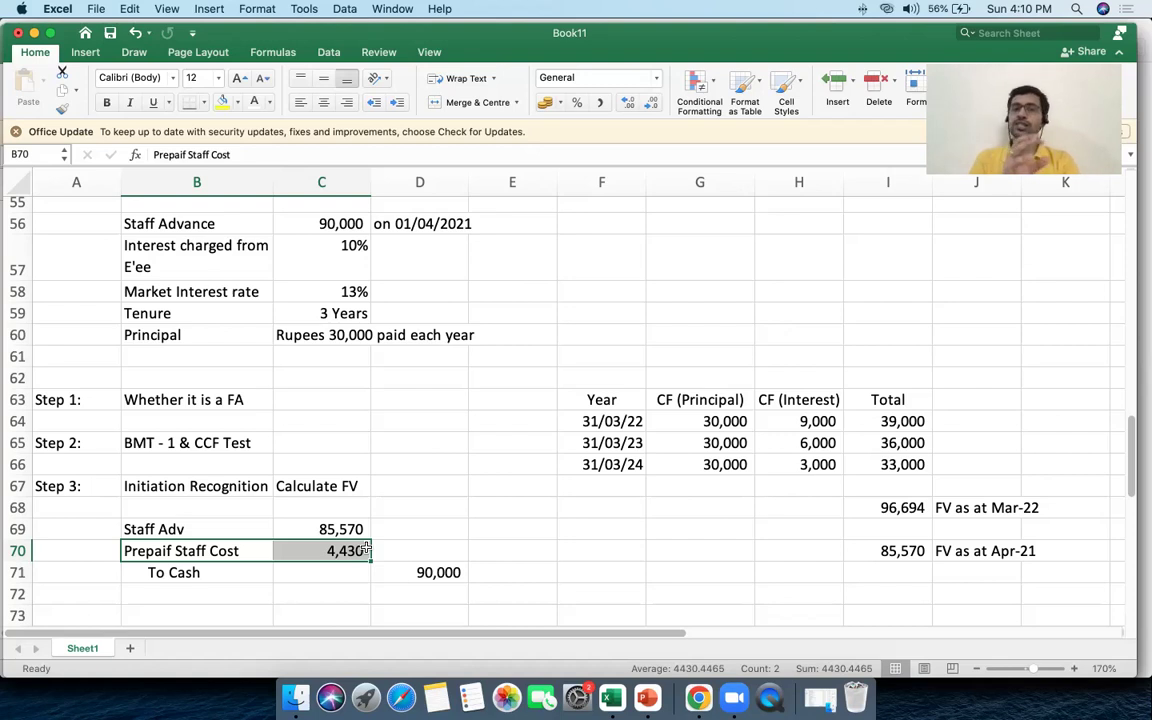
drag(245, 529, 366, 531)
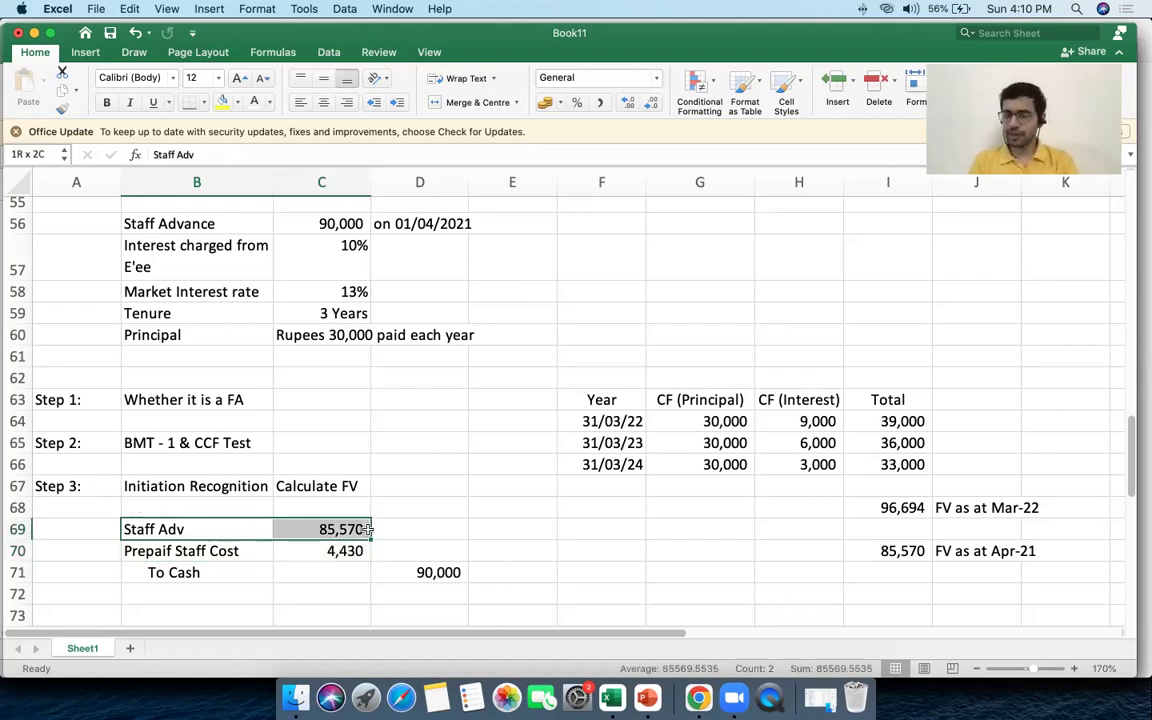
Add the heading "Step 4:" in A73 with "Amortisation table" beside it in B73
scroll(366, 529, down, 5)
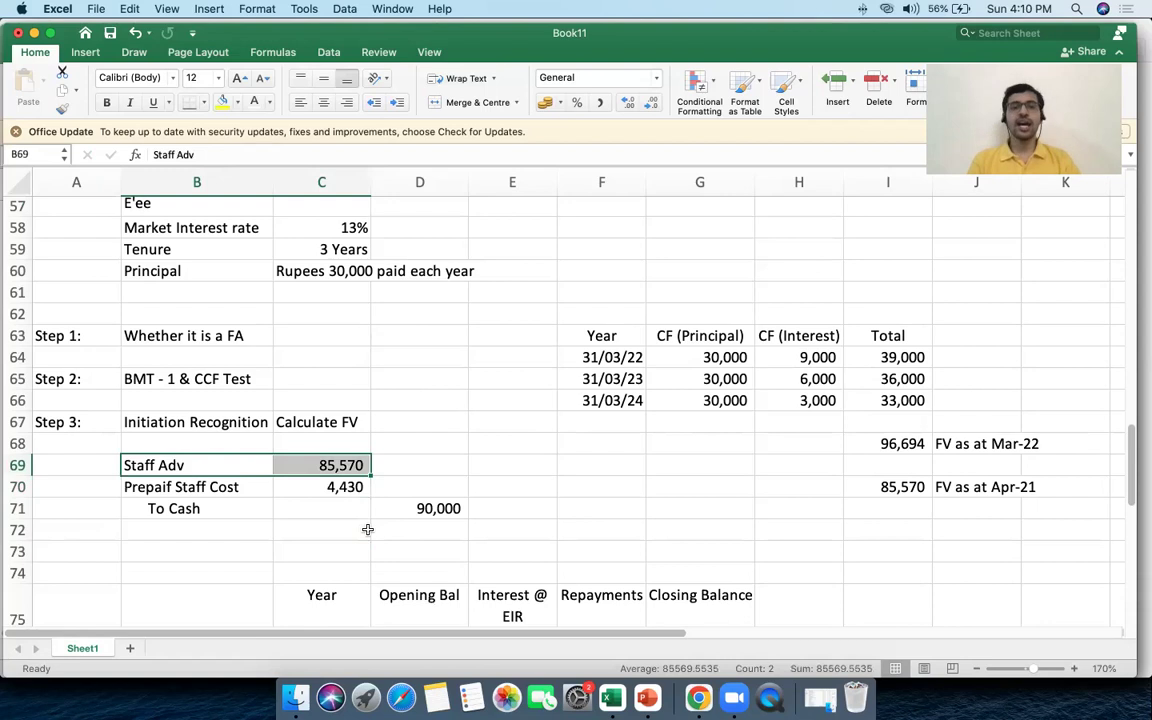
click(62, 545)
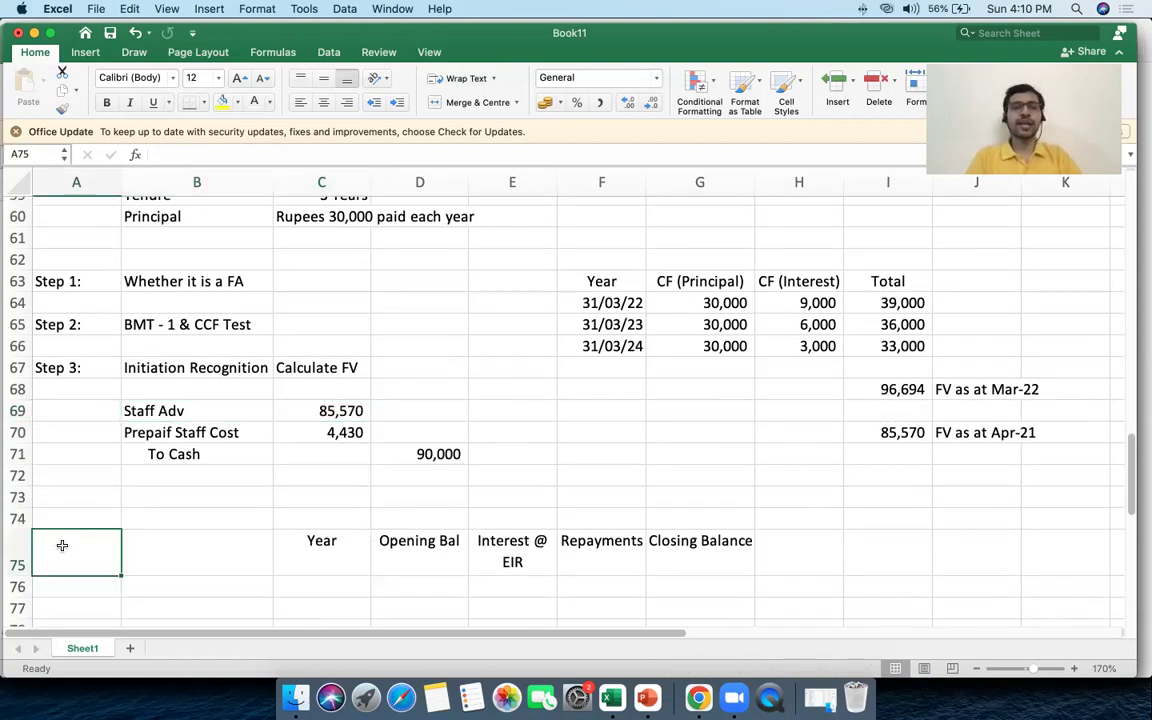
click(54, 505)
text(Step 4:)
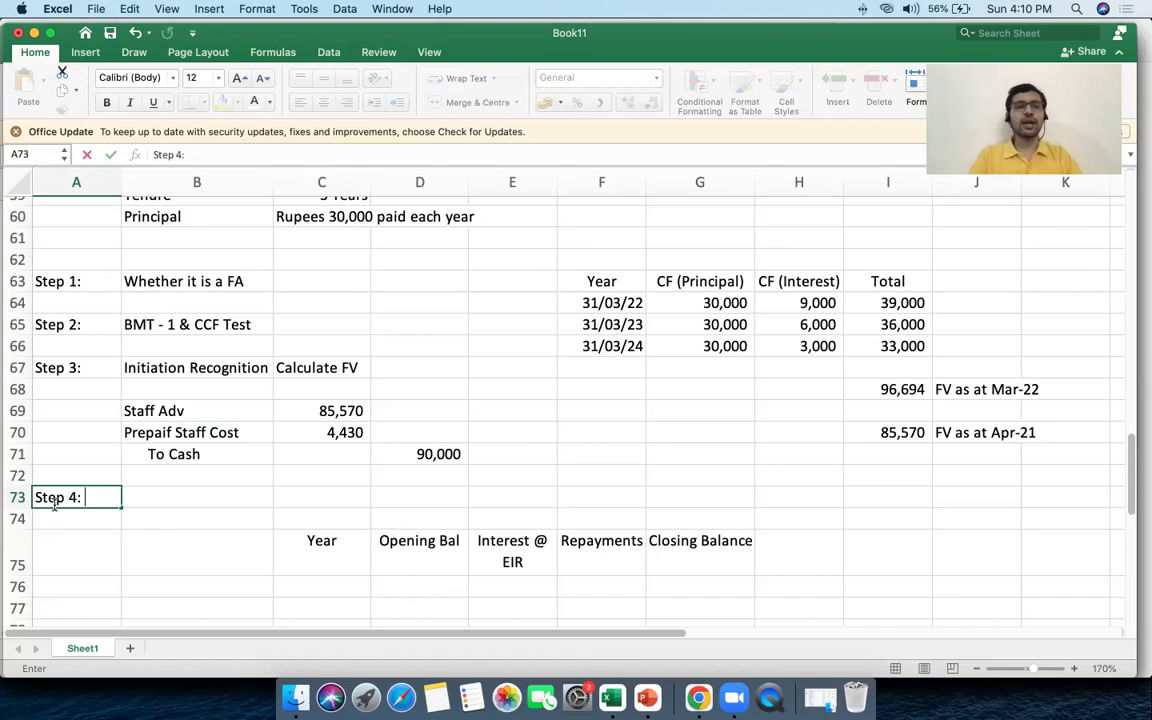
key(Tab)
text(AMor)
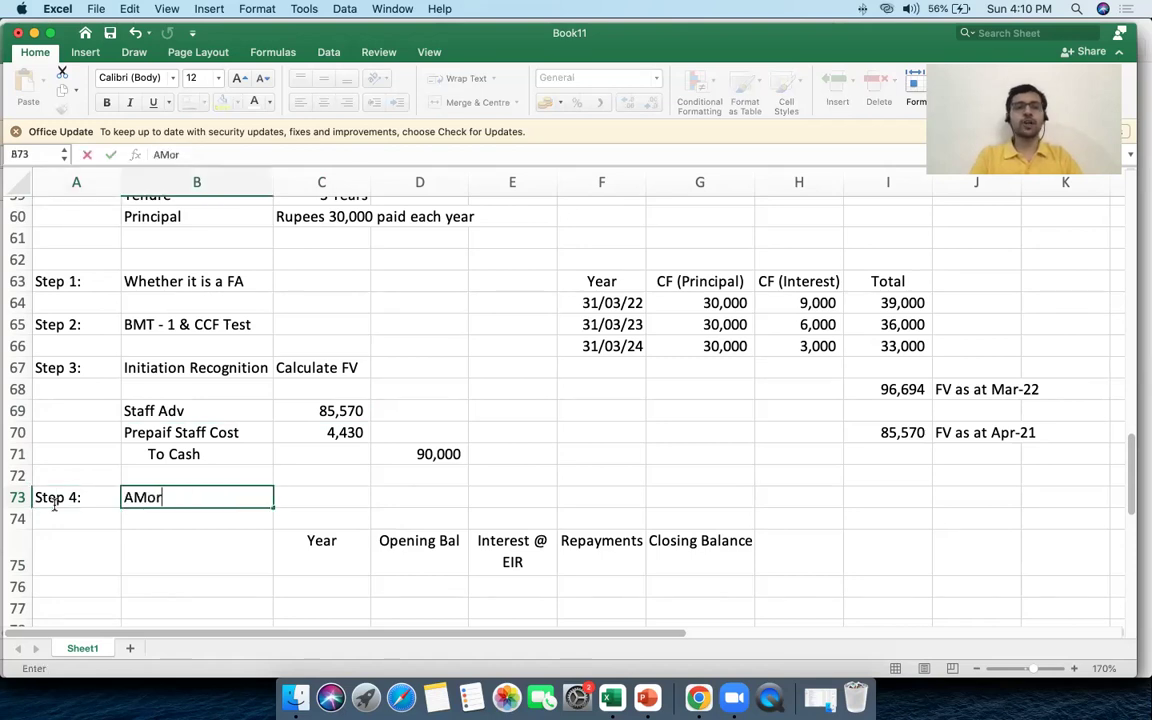
text(tisation table)
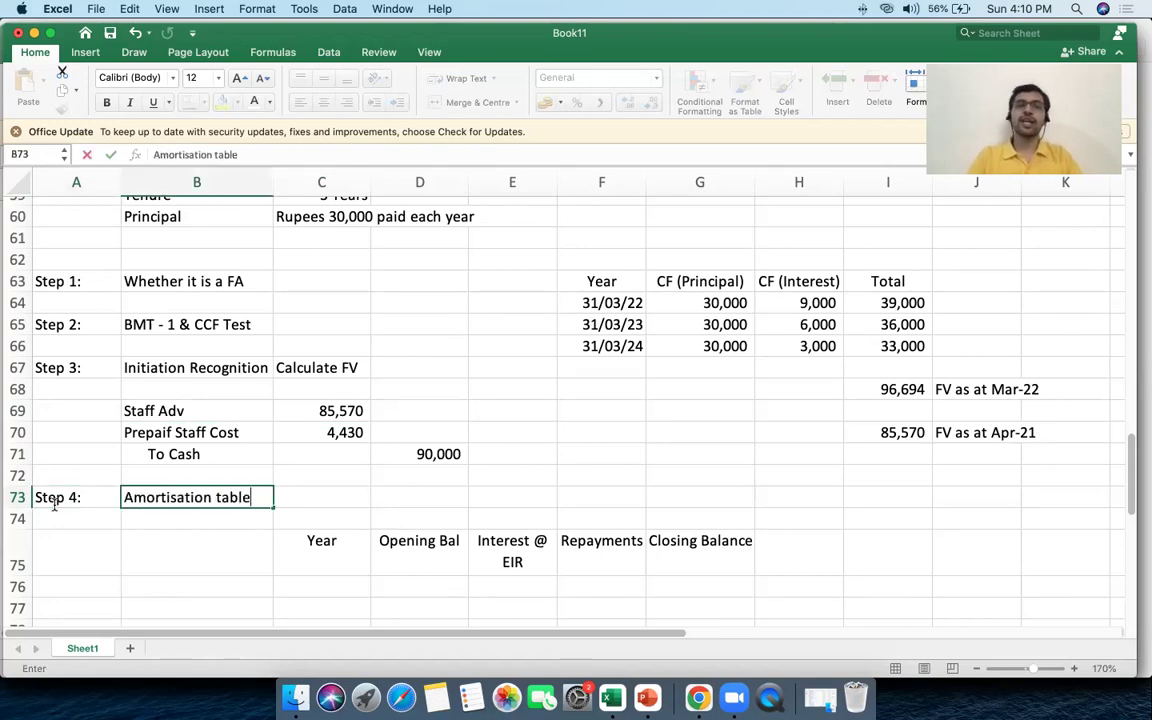
key(Tab)
click(245, 497)
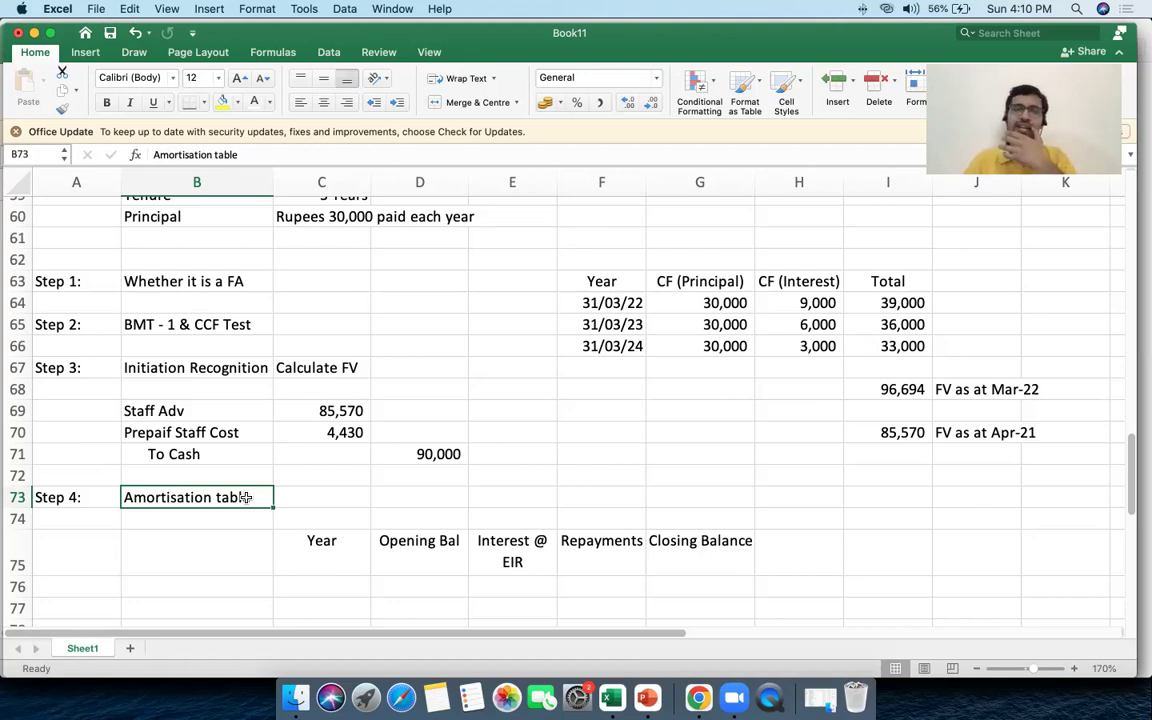
drag(100, 370, 445, 452)
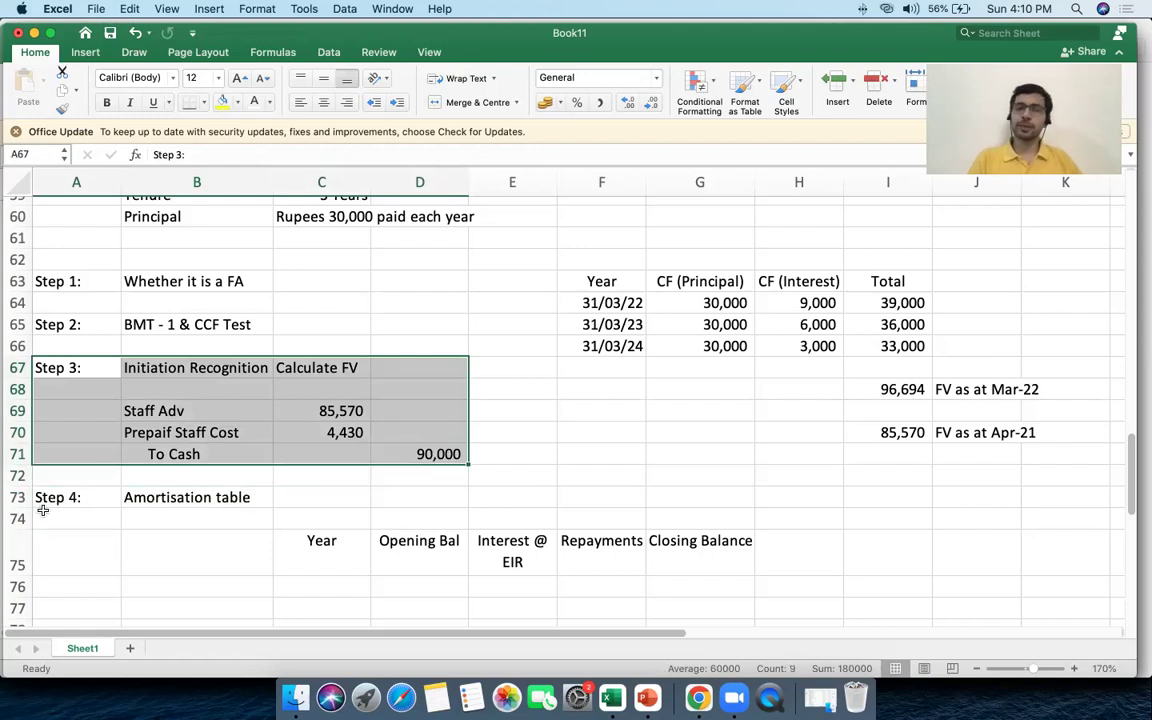
drag(40, 518, 355, 509)
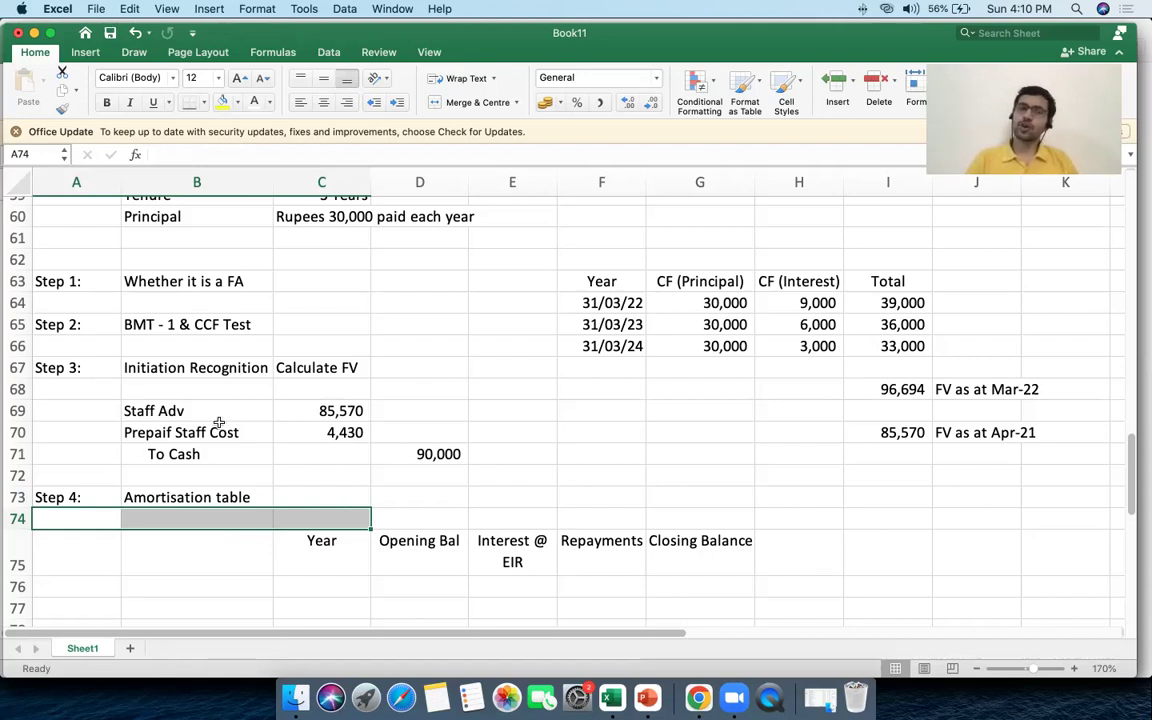
drag(225, 430, 313, 431)
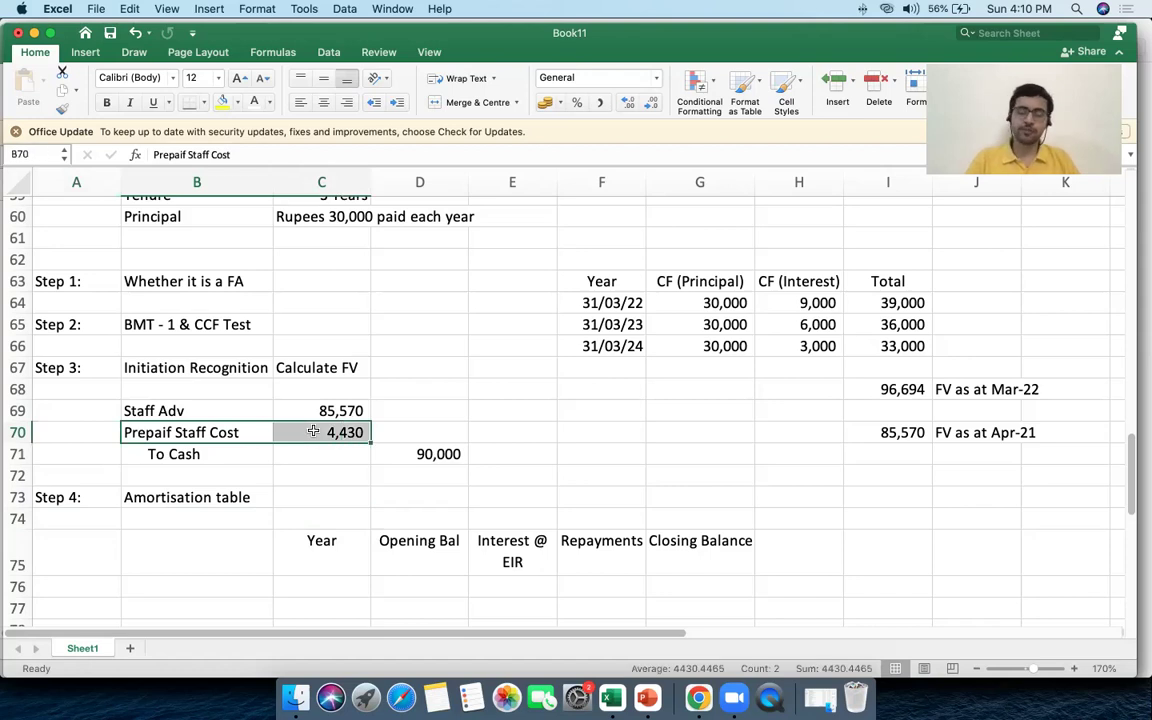
drag(225, 411, 369, 409)
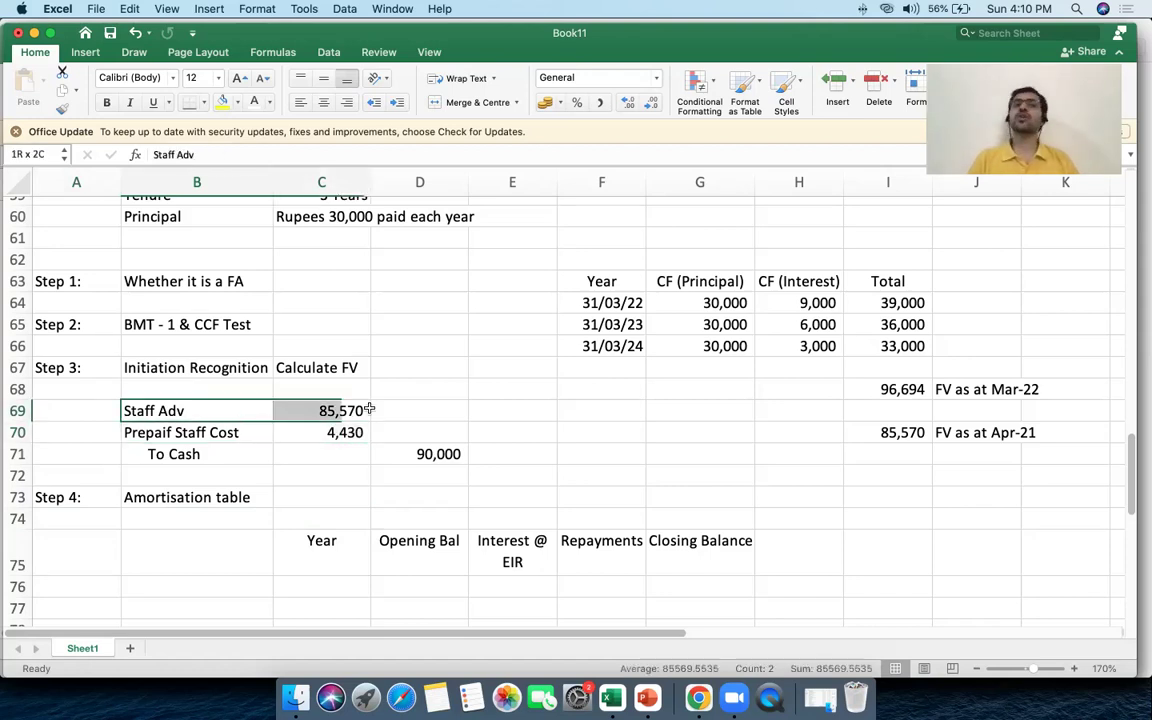
Enter the first year-end date 31/03/2022 under the amortisation table's Year header in C76
scroll(369, 409, down, 3)
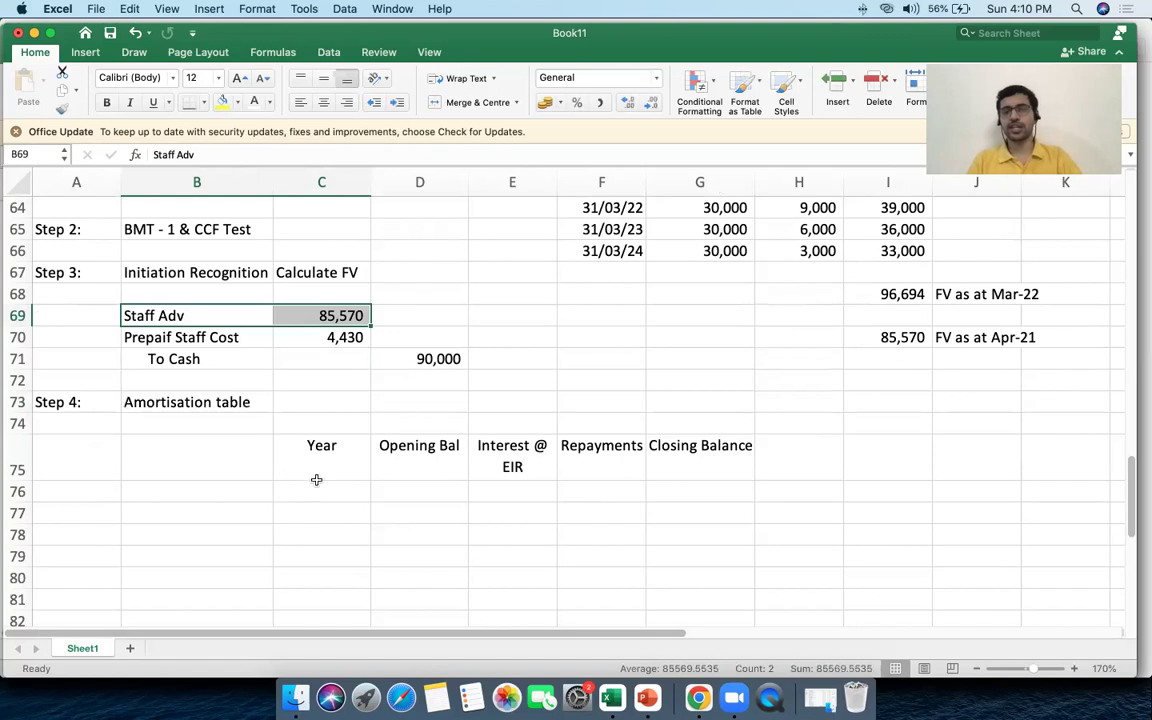
click(321, 489)
text(31/0)
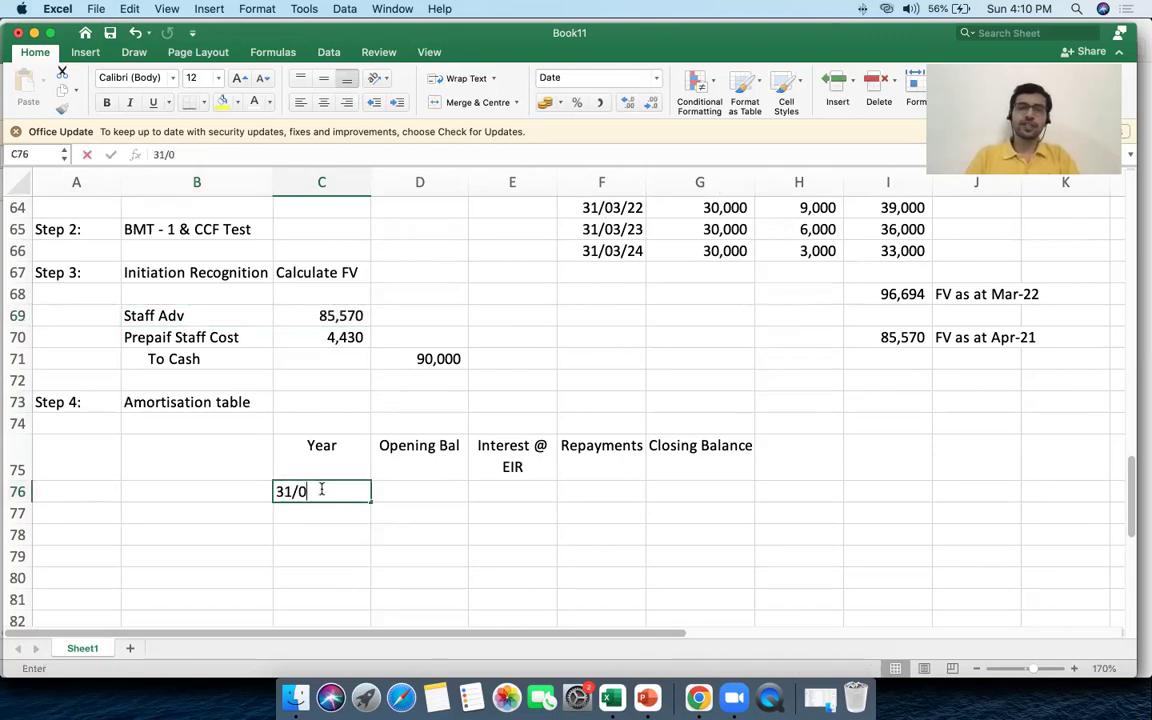
text(3/2022)
click(398, 497)
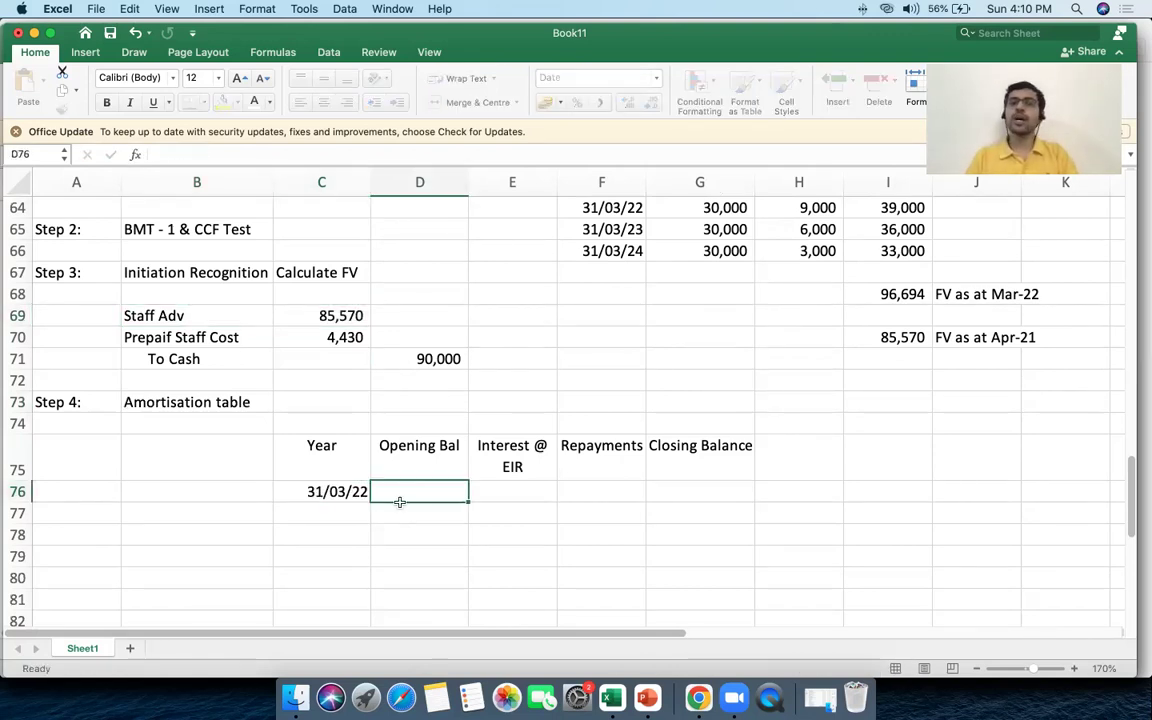
Link the opening balance in D76 to the staff advance debit with =C69
scroll(431, 460, up, 1)
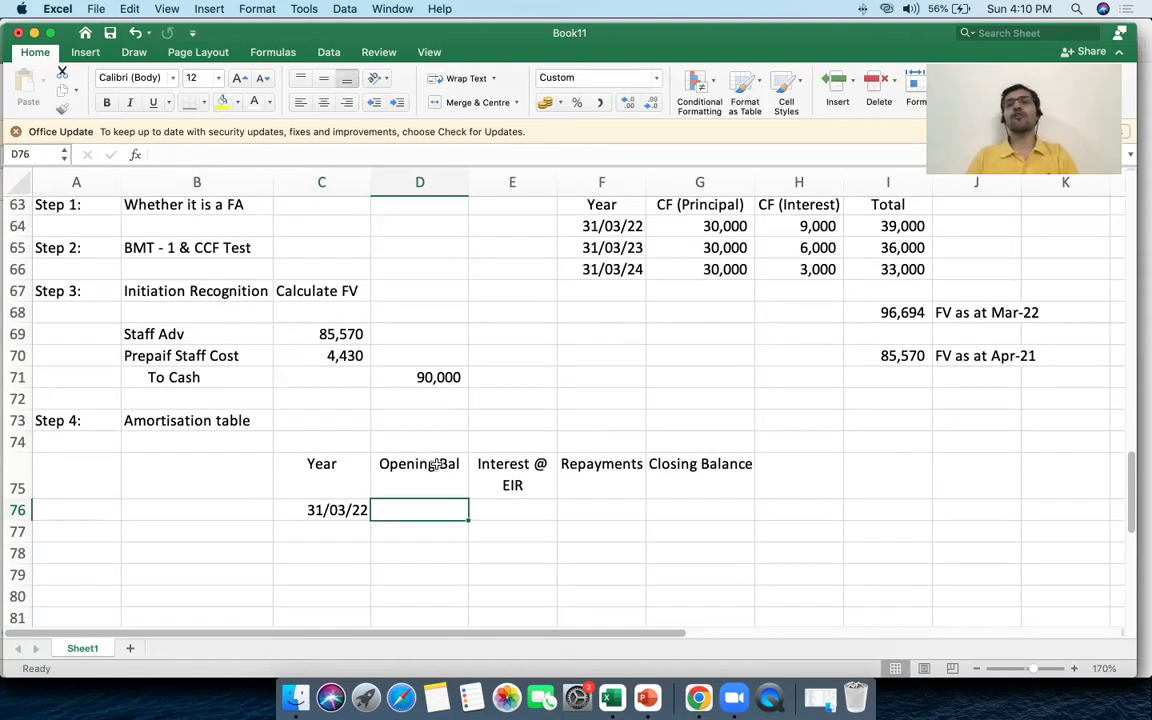
scroll(437, 463, up, 1)
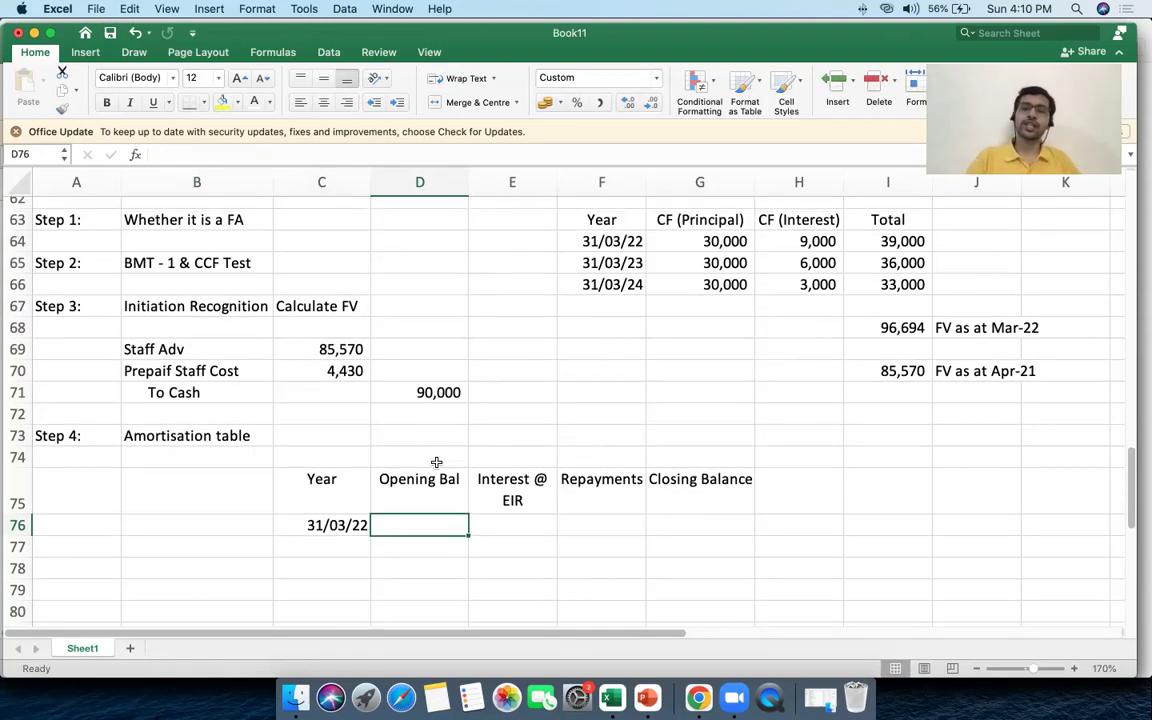
text(=)
click(335, 349)
key(Return)
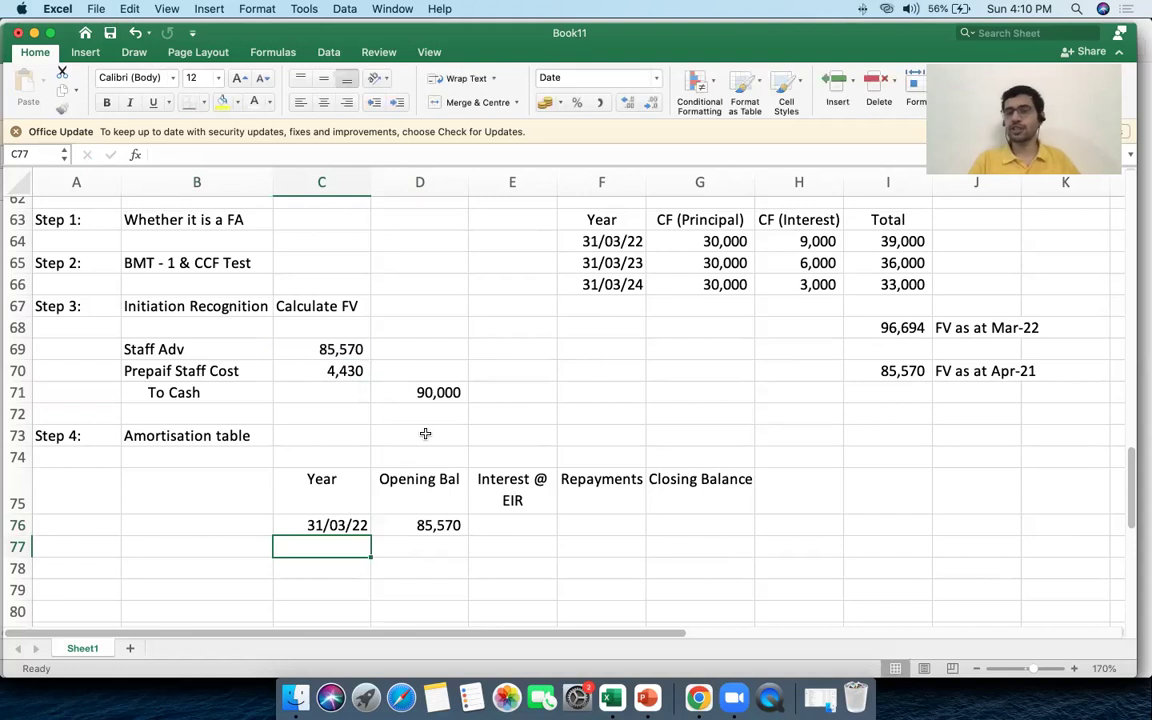
click(453, 524)
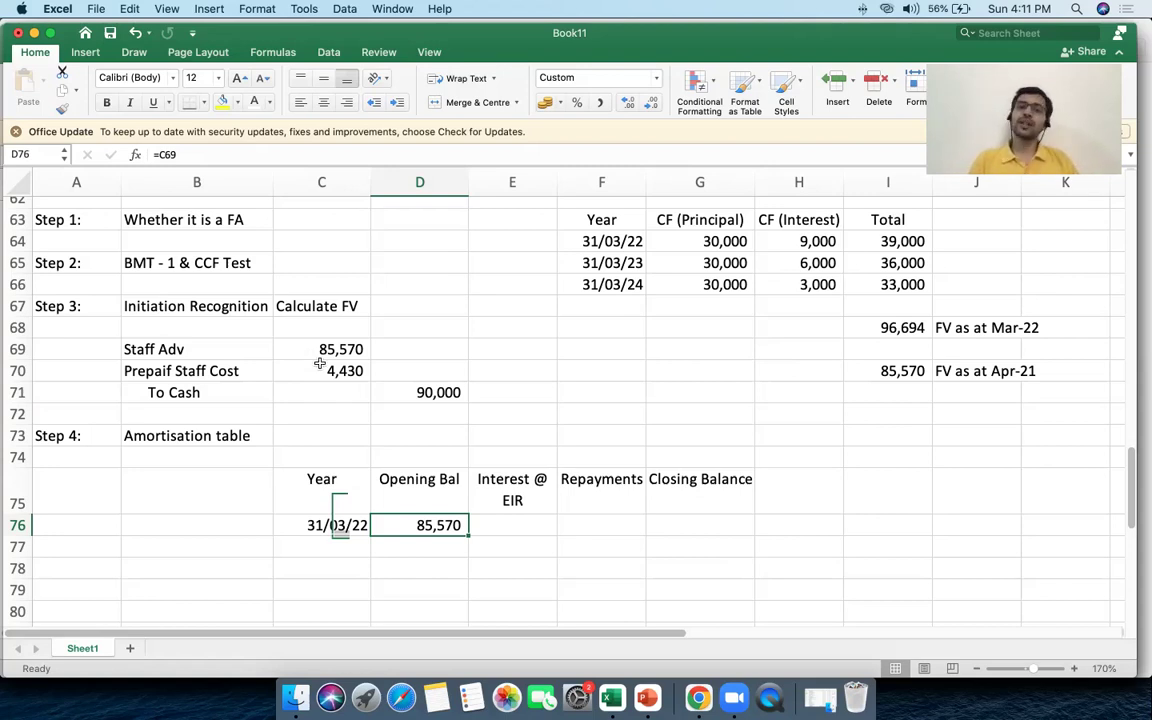
Change the E75 header to "Interest @ Market Rate", widening column E to 11.83 and reducing row 75's height to fit
click(502, 527)
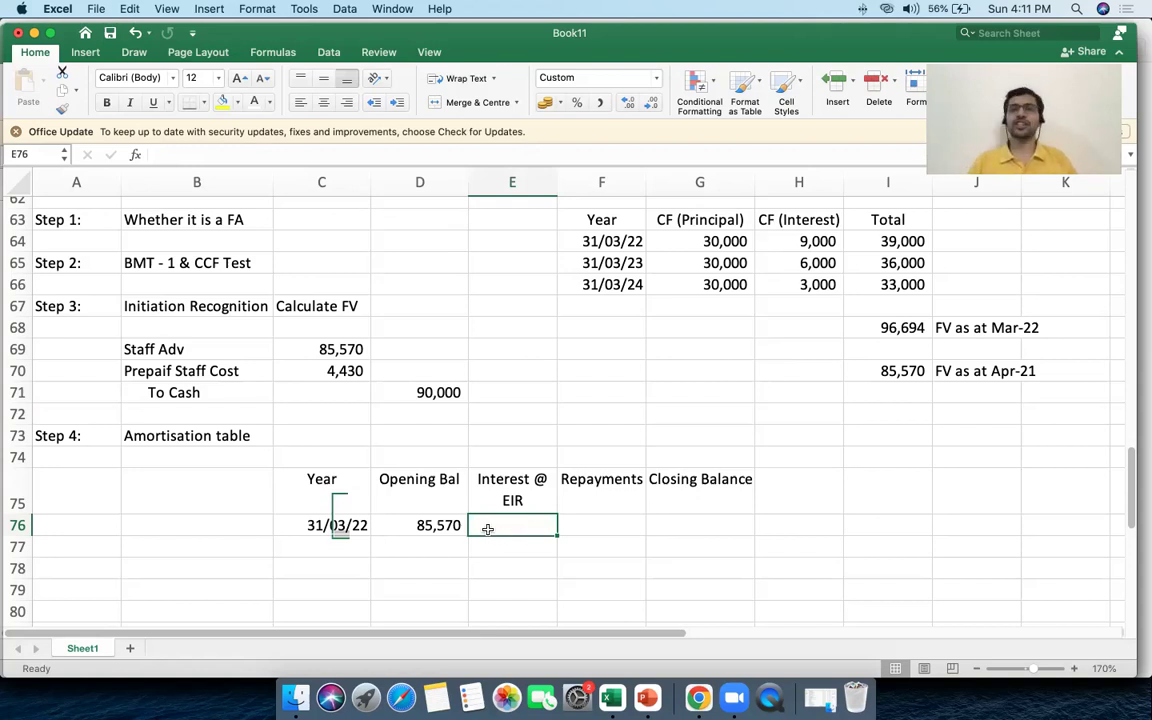
click(512, 490)
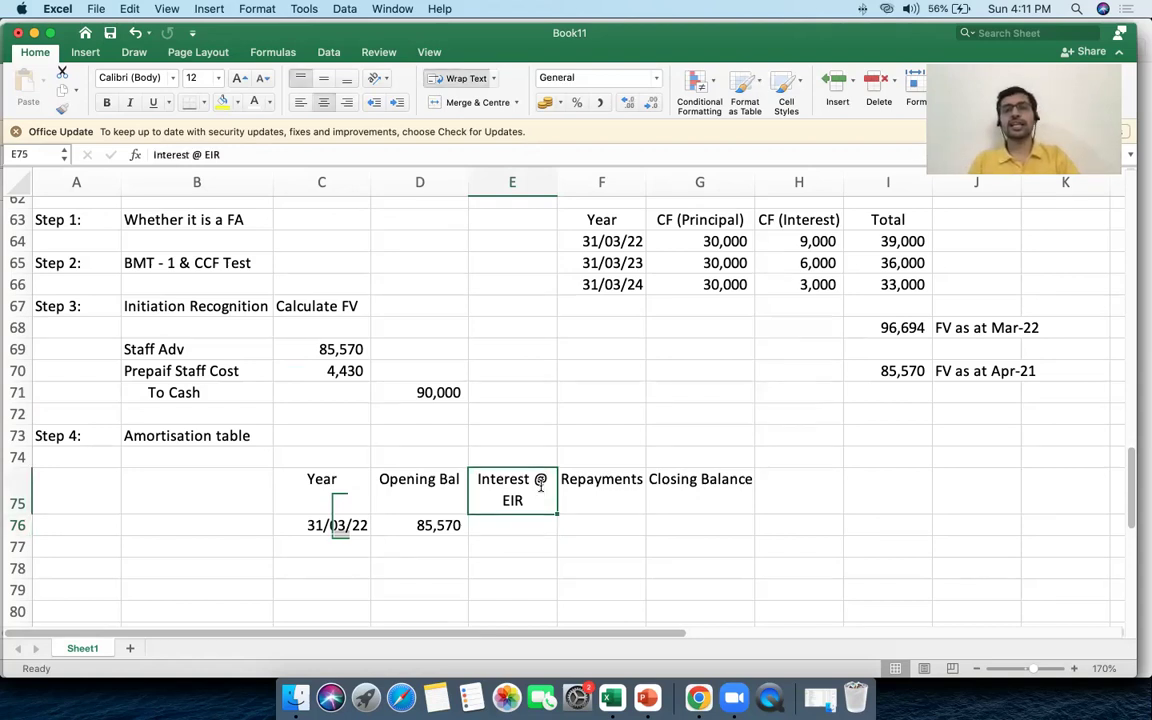
double_click(513, 500)
text(Mark)
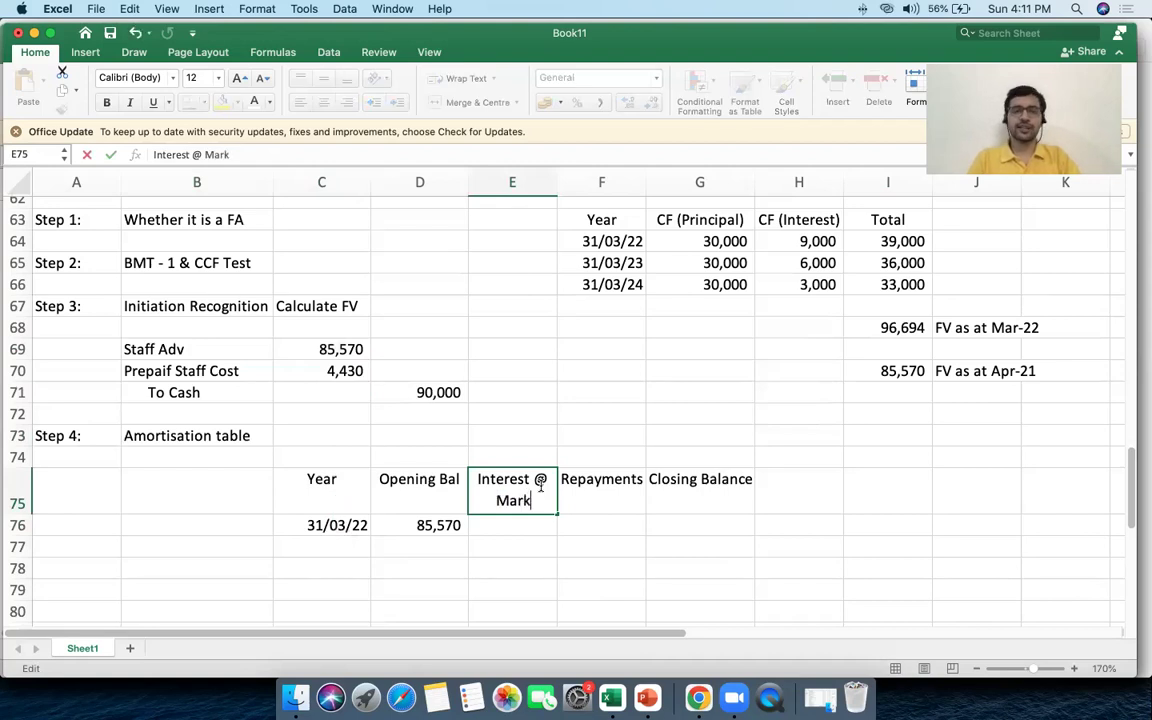
text(et Rate)
key(Return)
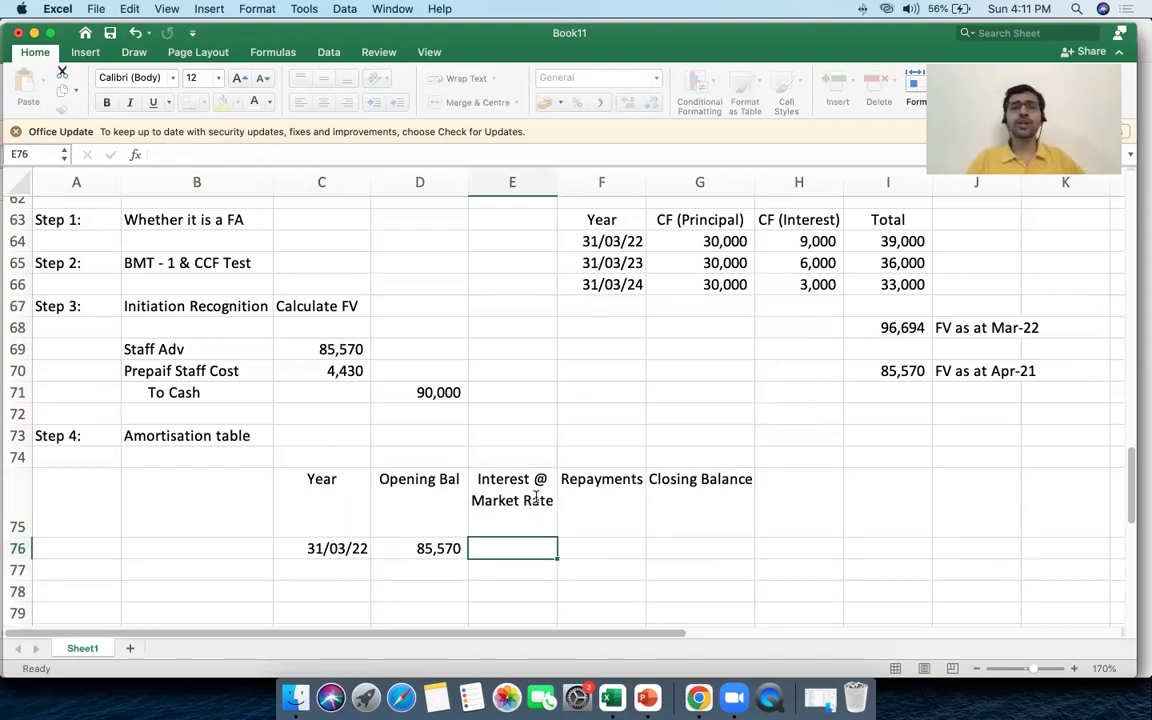
drag(551, 178, 572, 178)
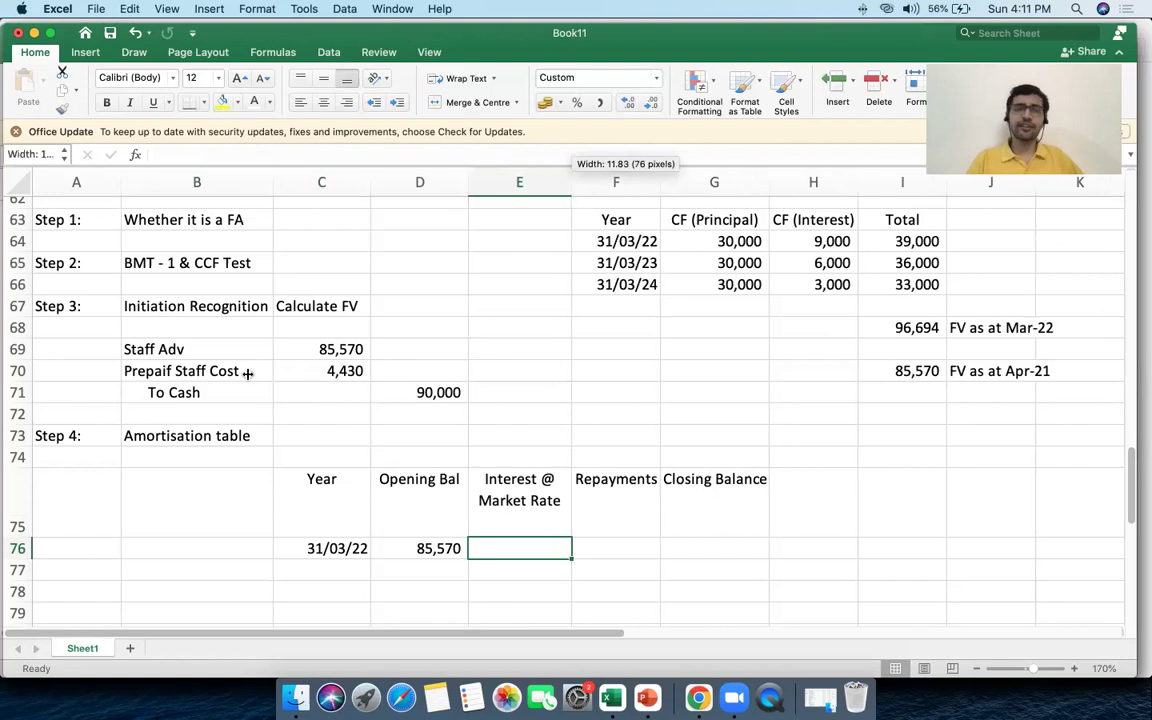
drag(20, 537, 20, 521)
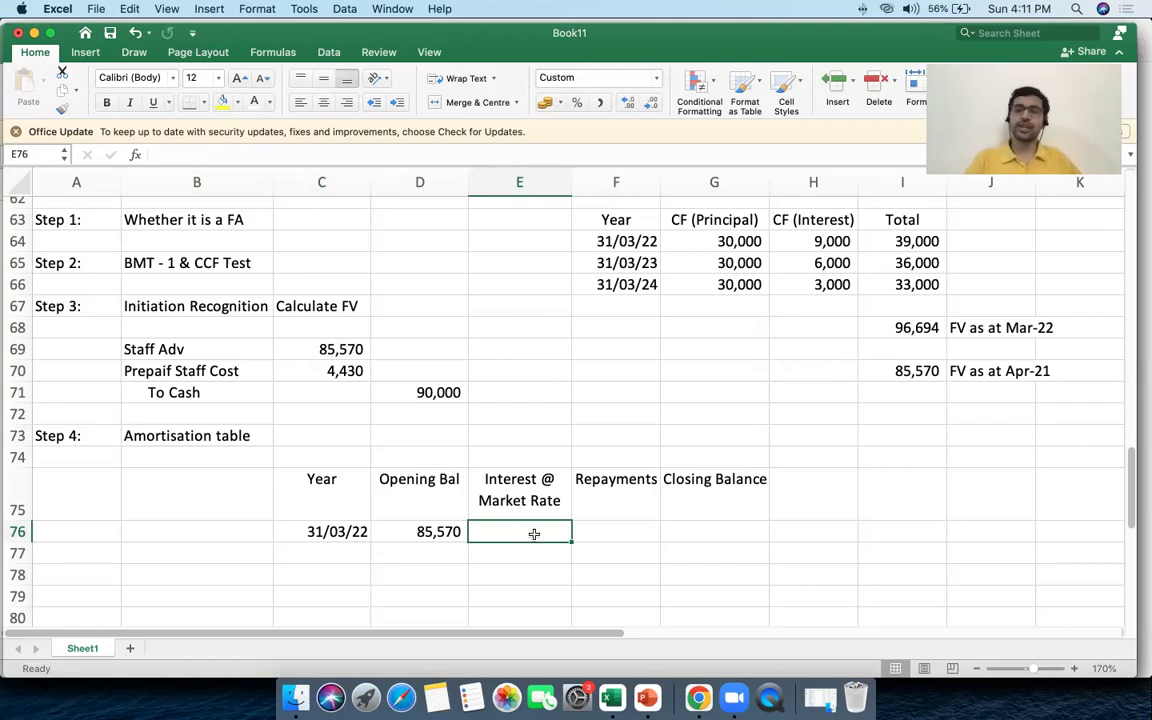
Calculate the first year's interest at market rate in E76 with =D76*13%
text(=)
key(Left)
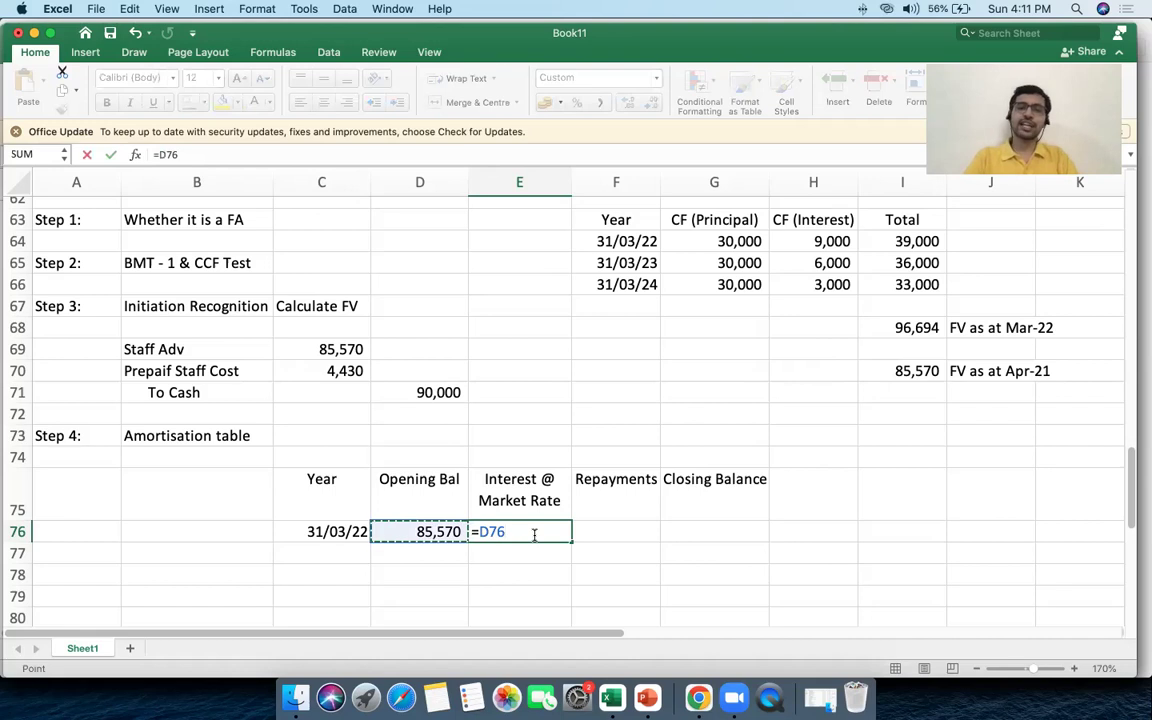
text(*1)
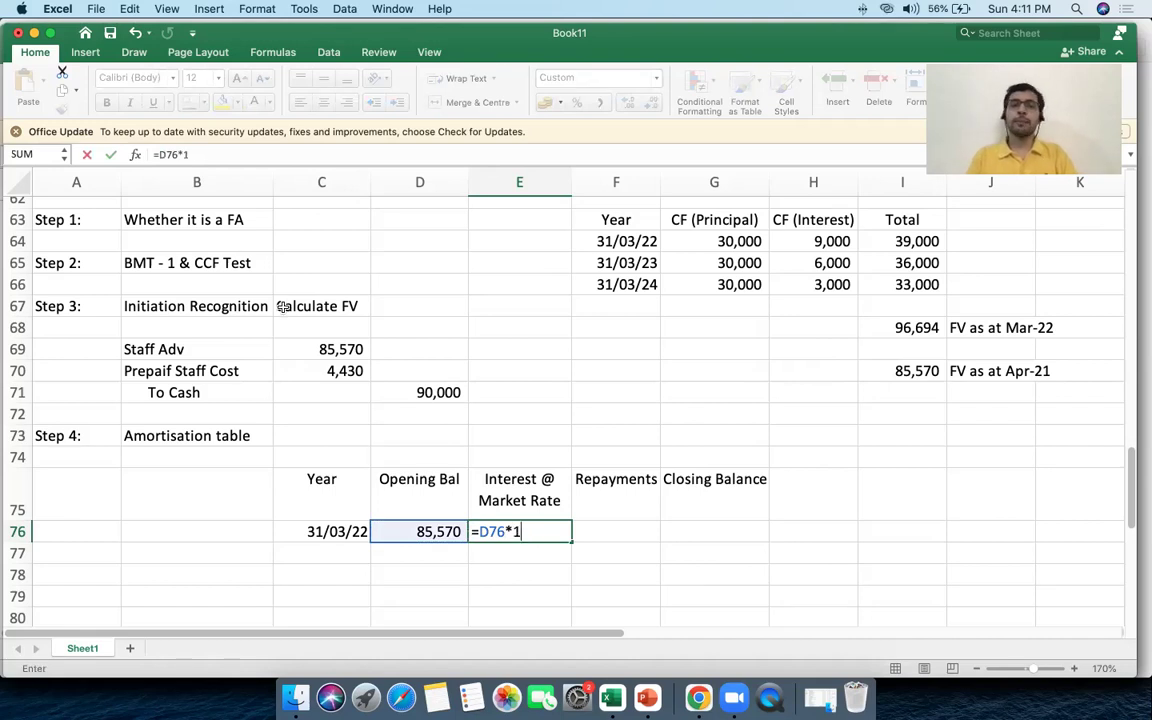
text(3%)
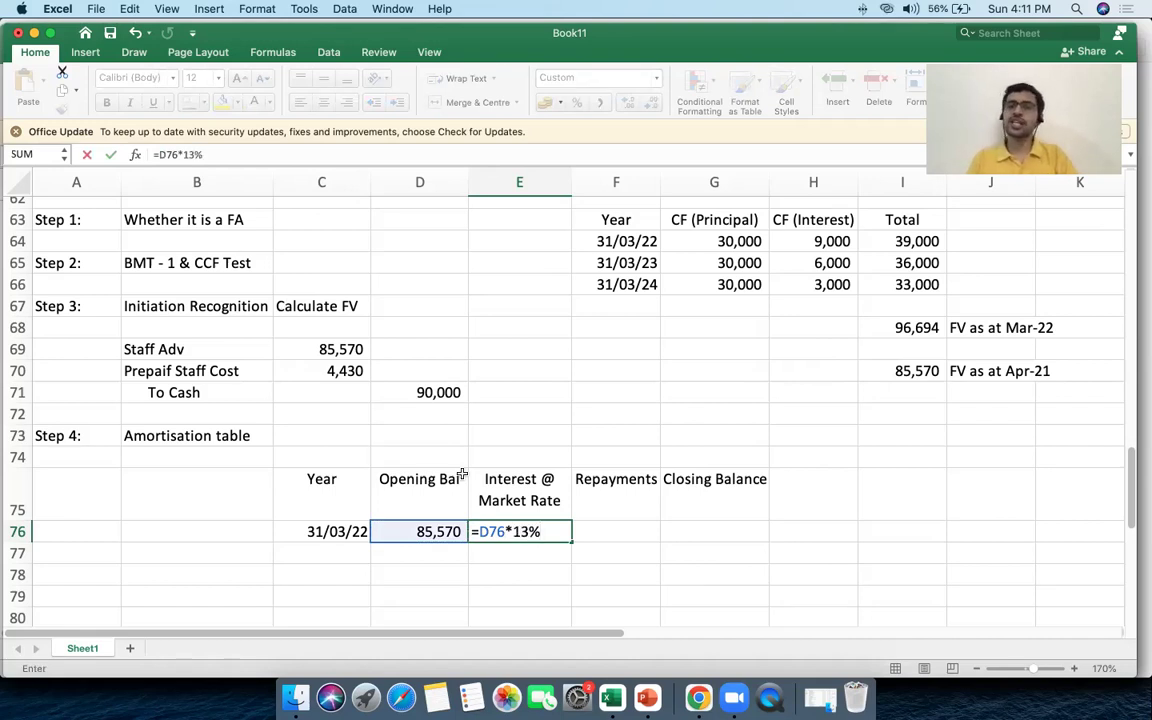
key(Tab)
click(504, 527)
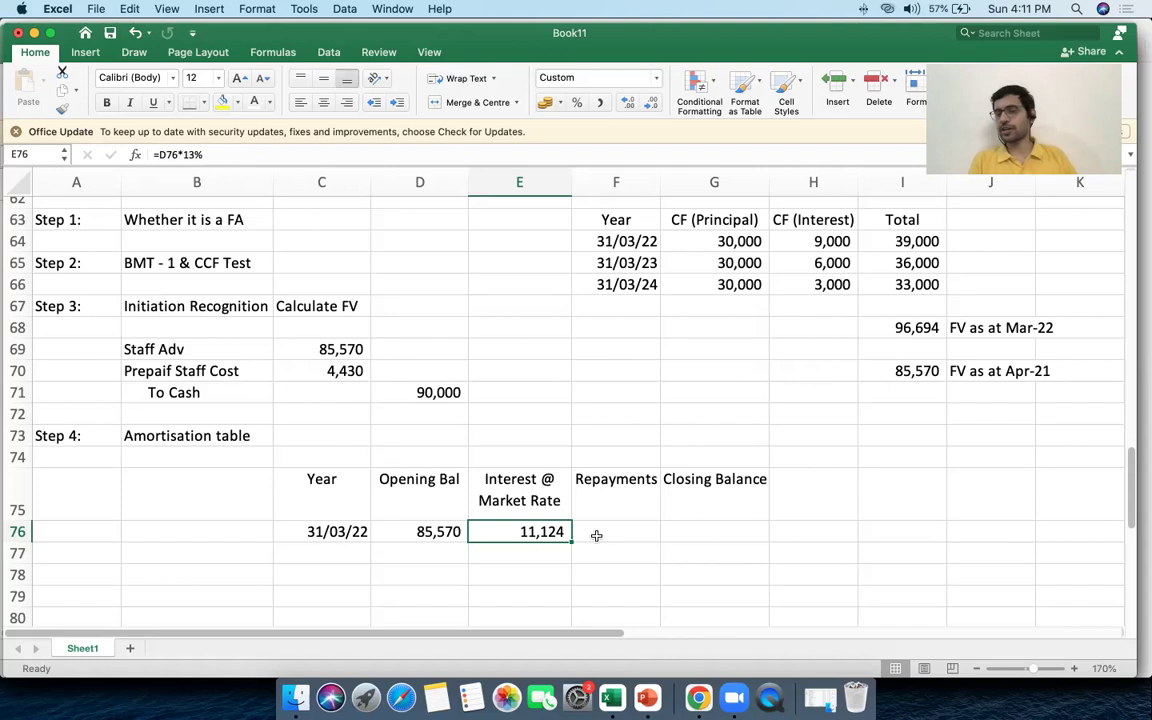
Link the first year's repayment in F76 to the 31/03/22 total cash flow as a negative with =-I64
drag(627, 496, 627, 603)
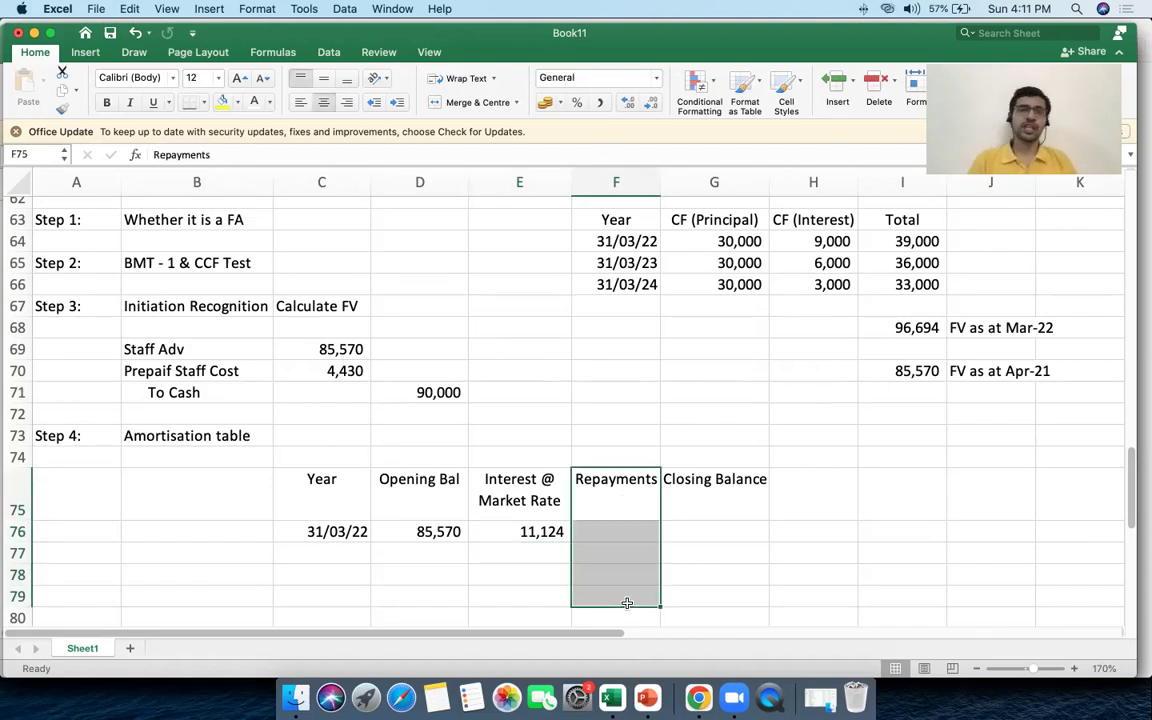
drag(607, 490, 619, 595)
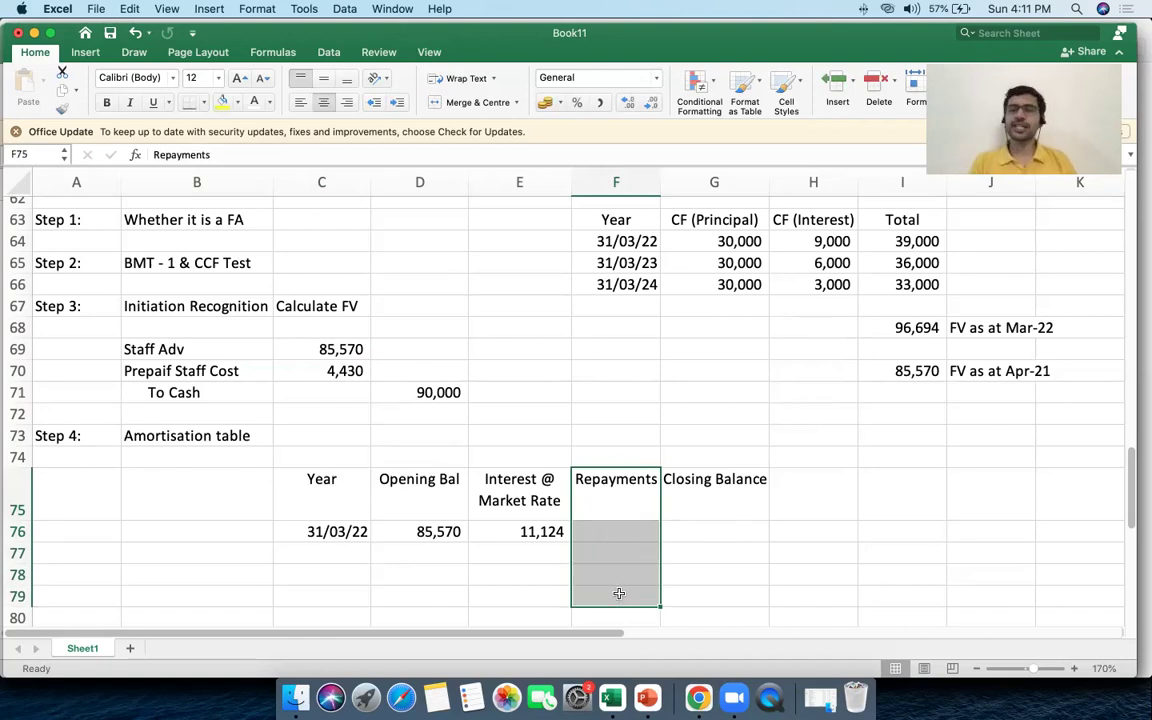
click(599, 539)
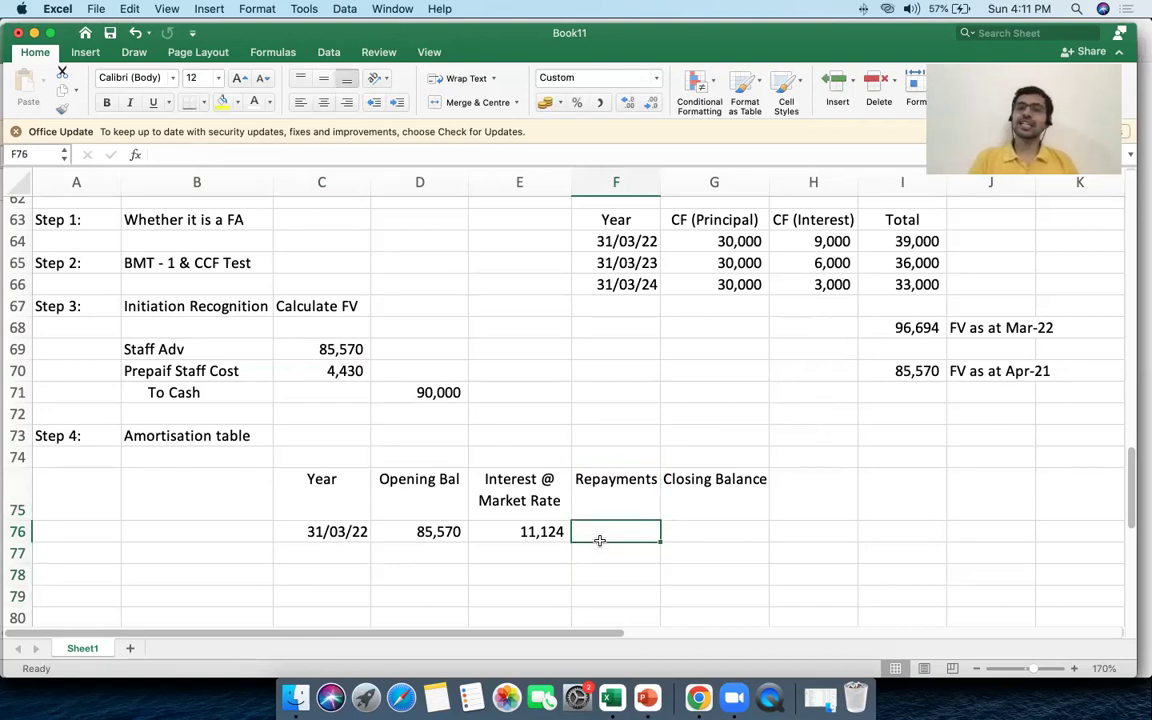
text(=-)
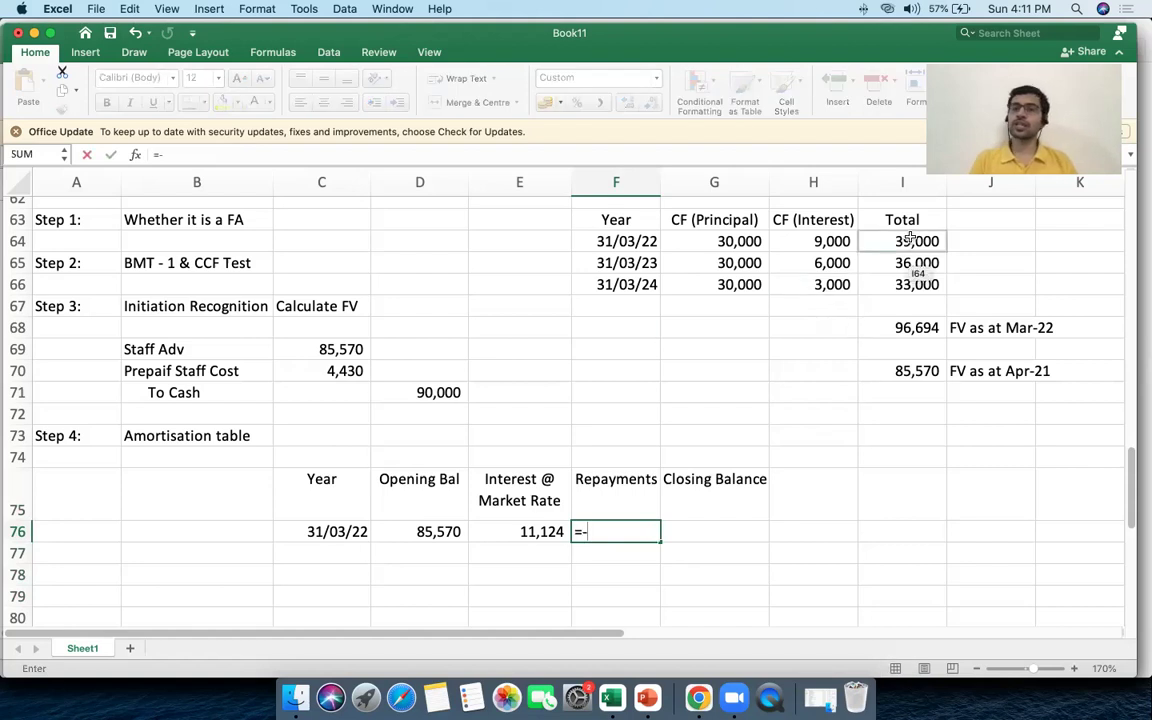
click(916, 241)
key(Return)
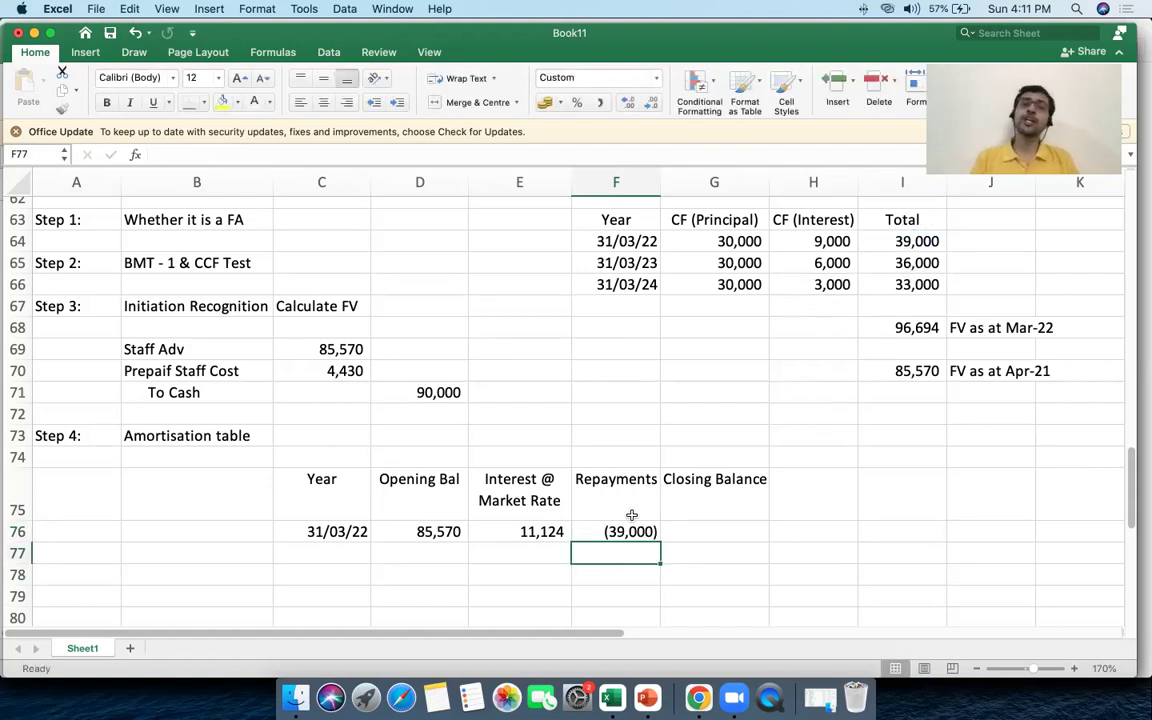
Calculate the first year's closing balance in G76 with =SUM(D76:F76)
click(670, 530)
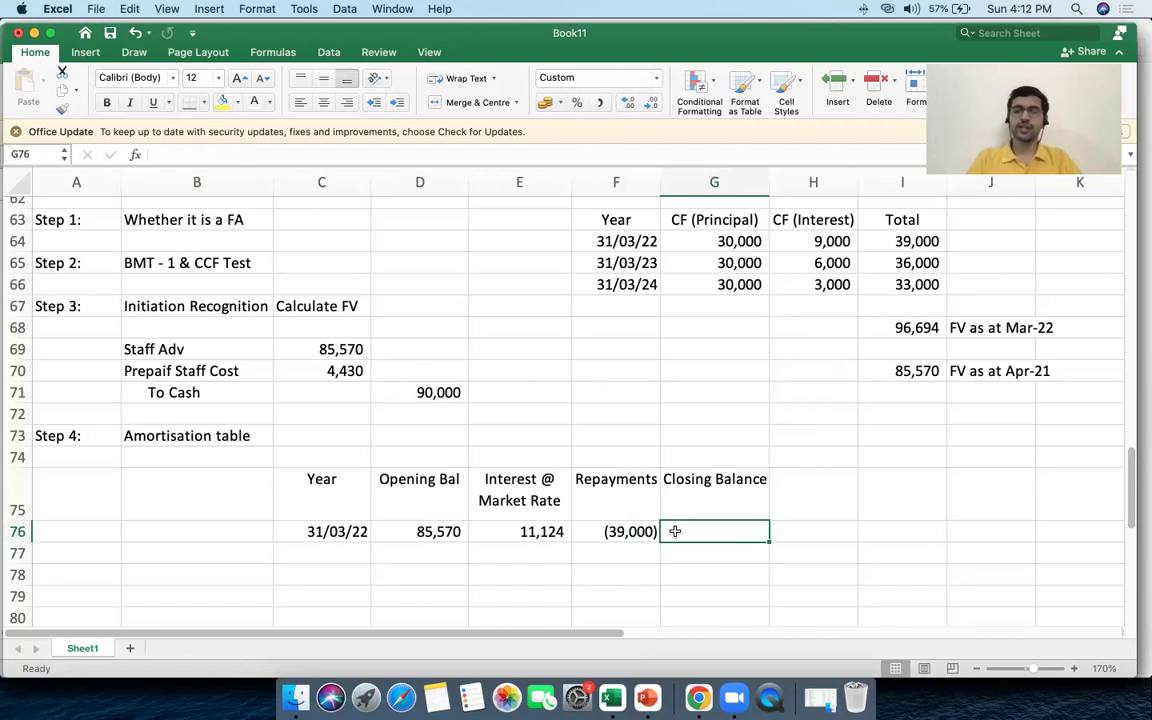
text(=sum()
drag(419, 532, 588, 538)
text())
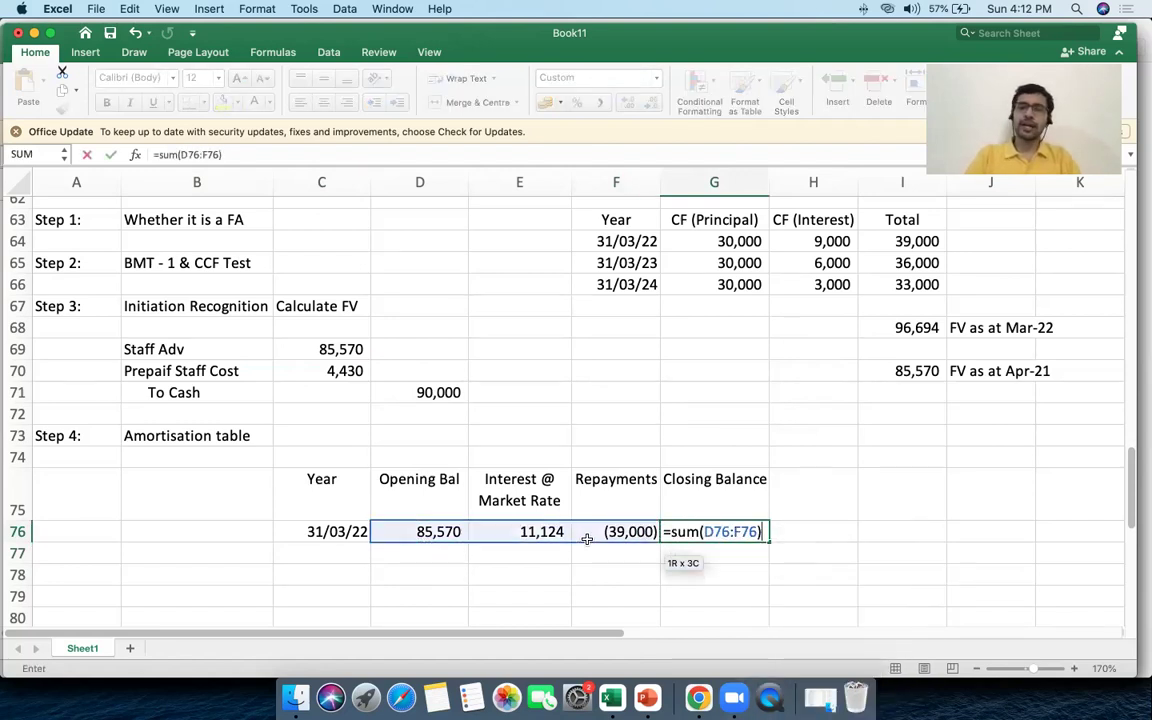
key(Return)
Examine how the opening balance, interest and repayment in row 76 lead to the closing balance
key(Up)
key(Left)
key(Left)
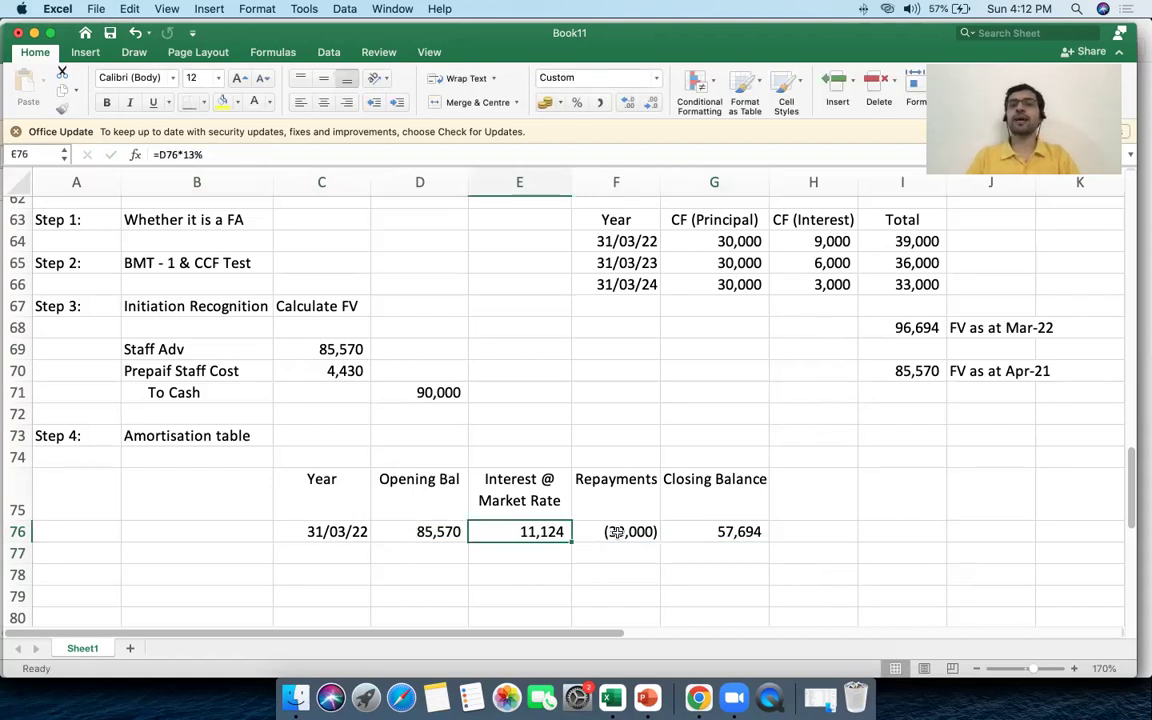
key(Right)
click(689, 532)
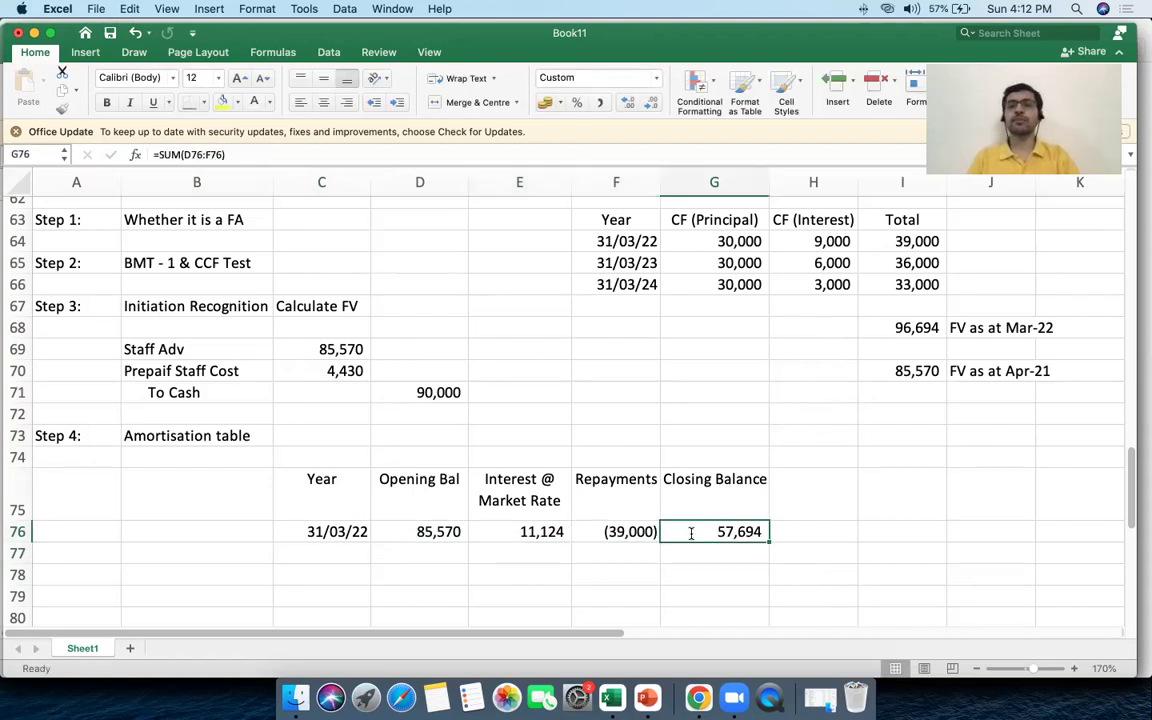
double_click(689, 532)
key(Escape)
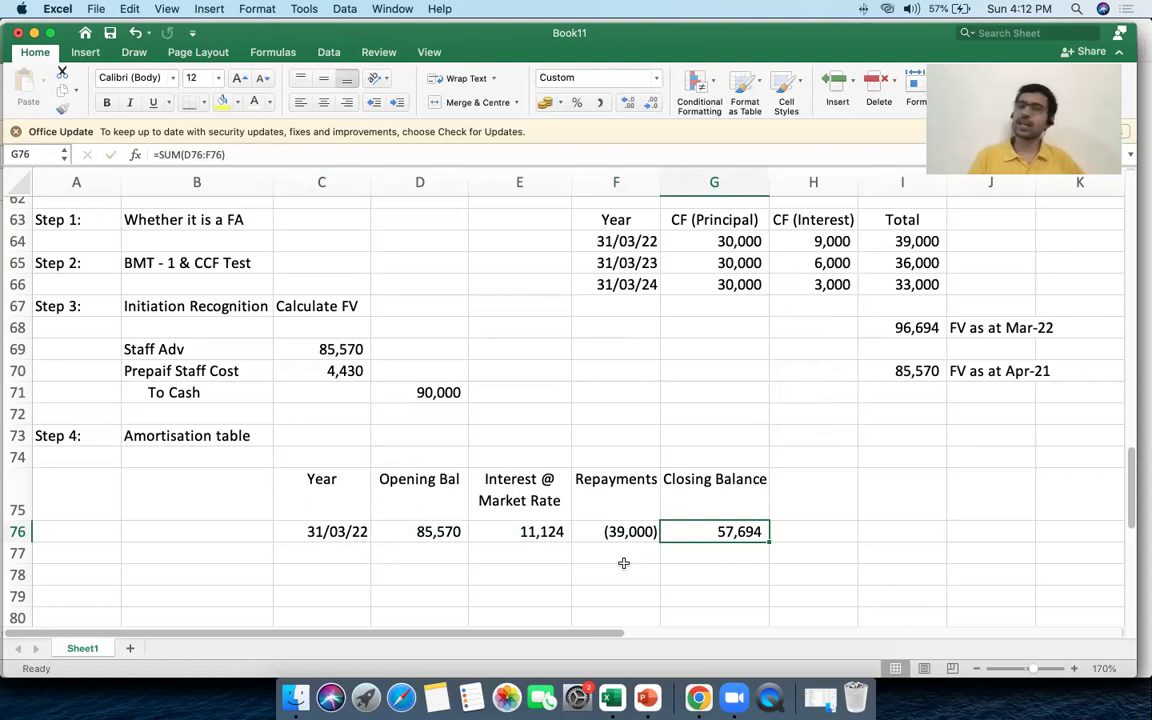
click(453, 538)
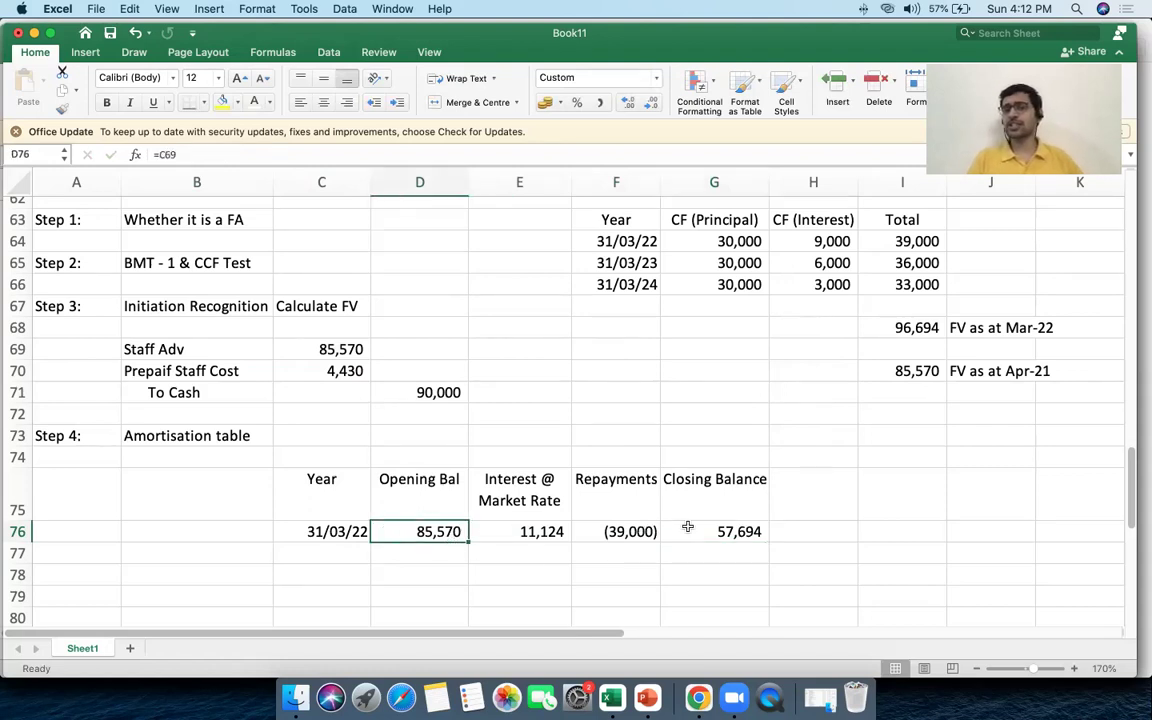
click(688, 527)
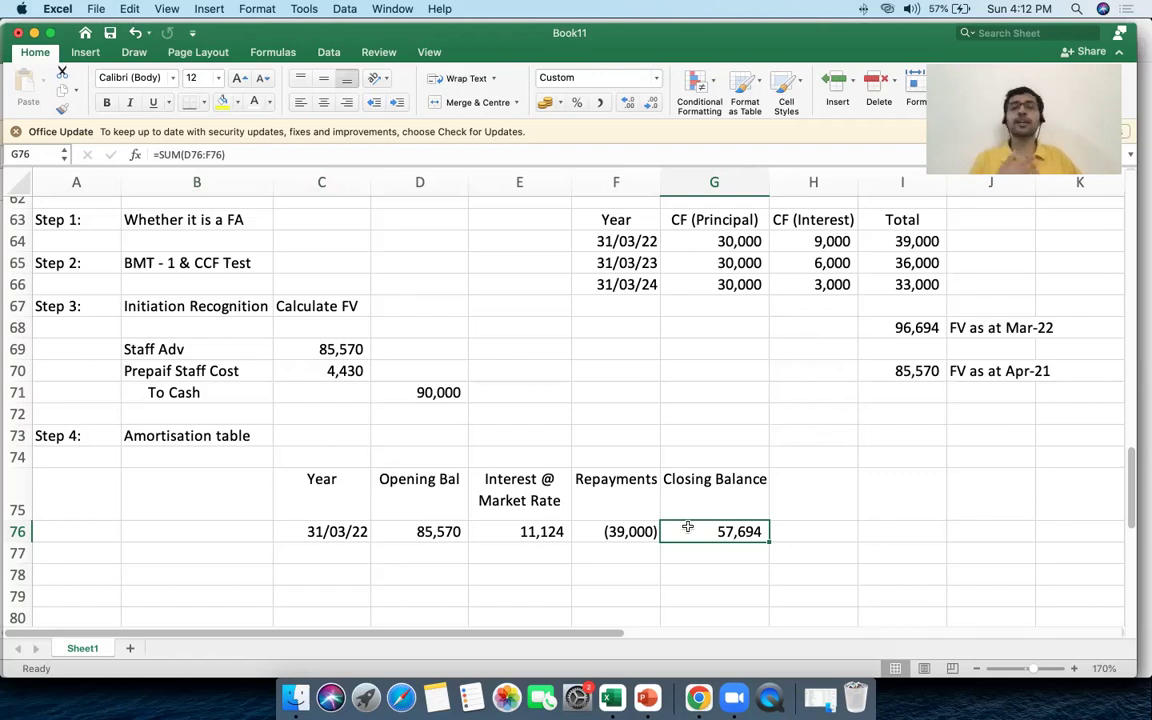
click(496, 535)
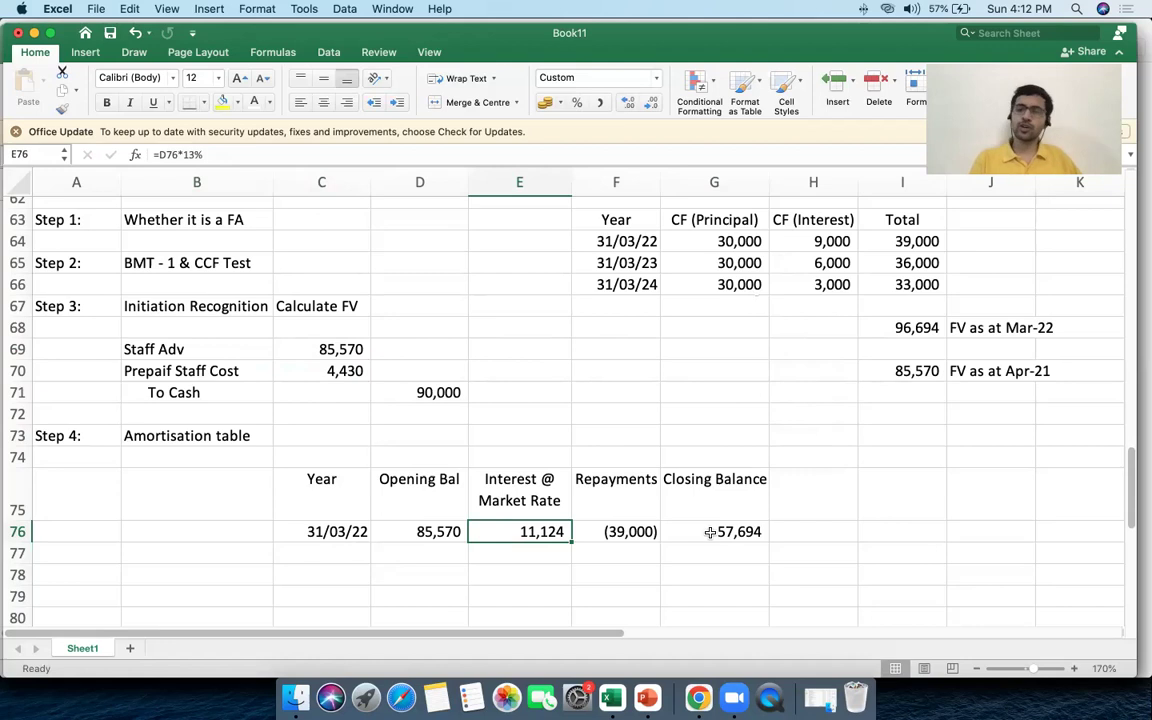
click(600, 533)
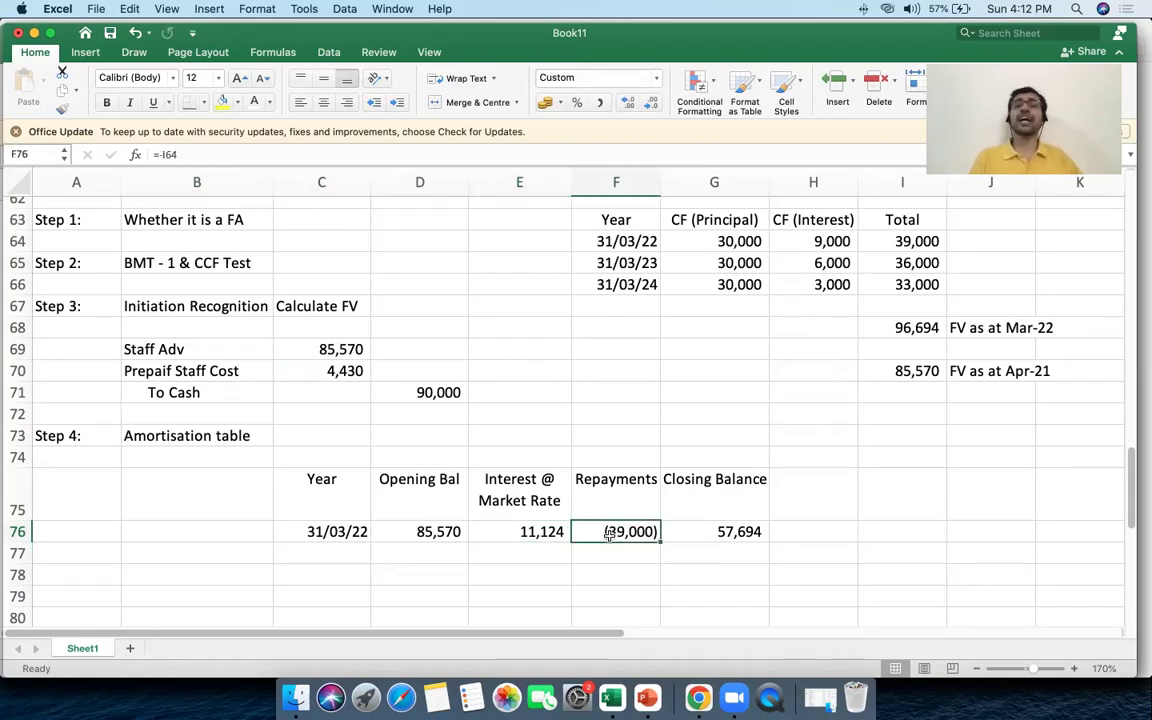
click(445, 531)
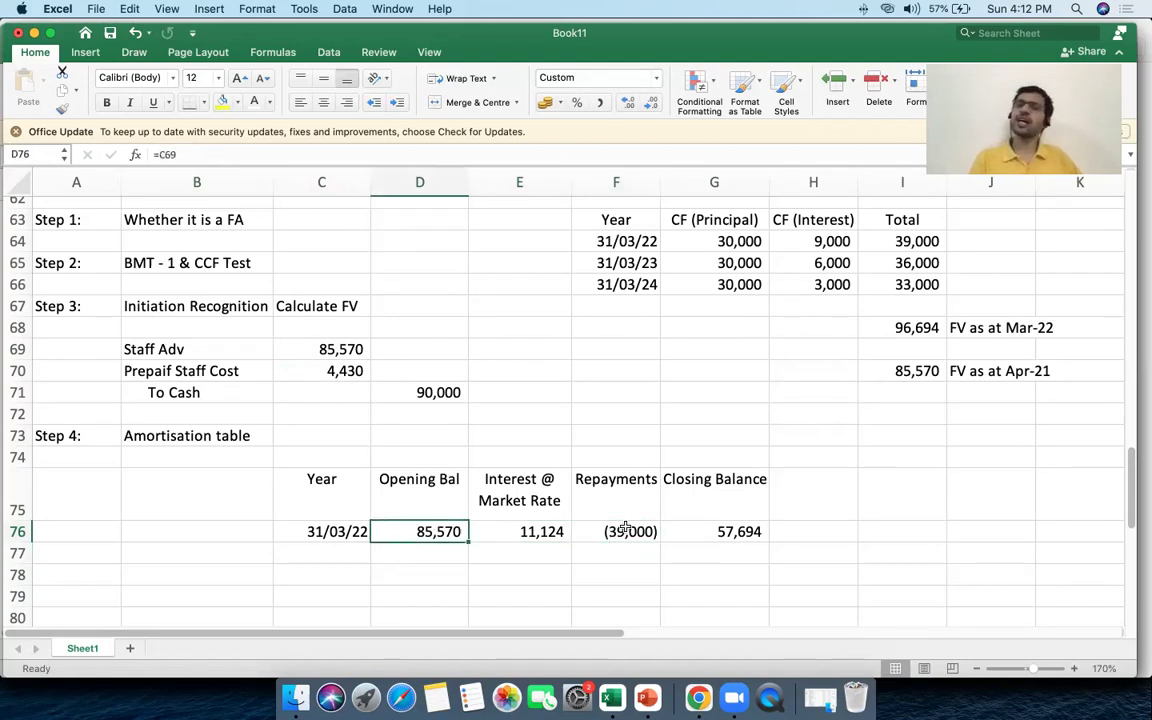
click(692, 533)
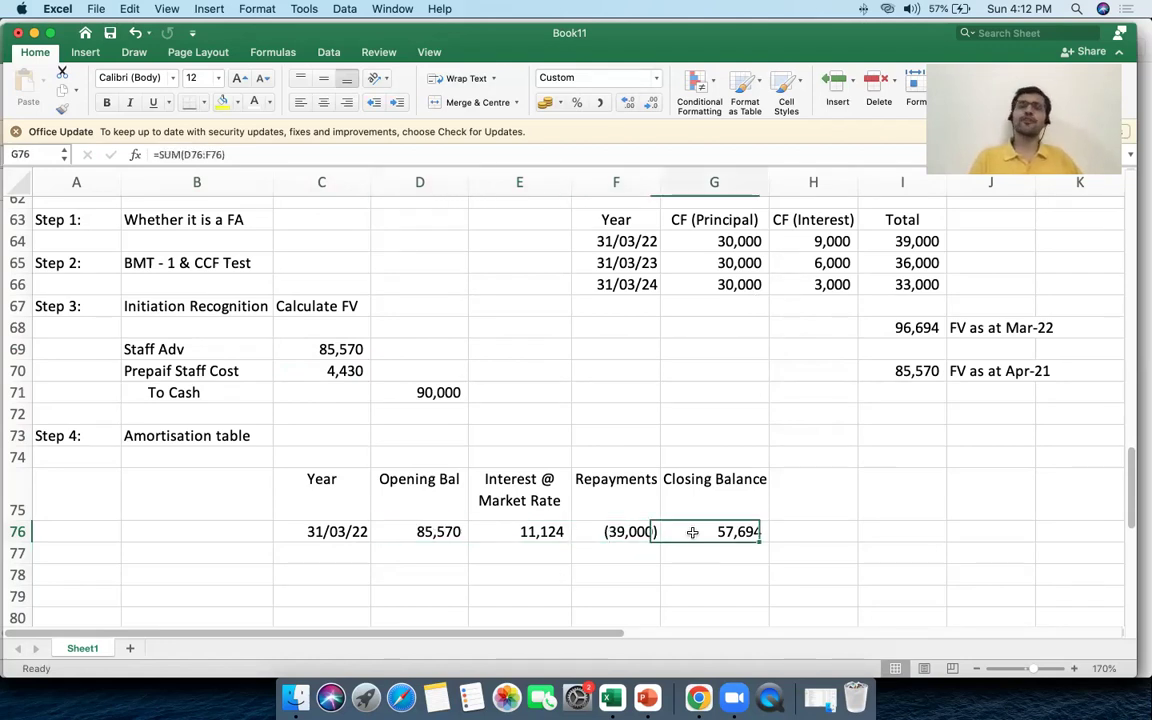
Start the second amortisation row with the date 31/03/23 in C77 and the opening balance =G76 in D77
click(359, 558)
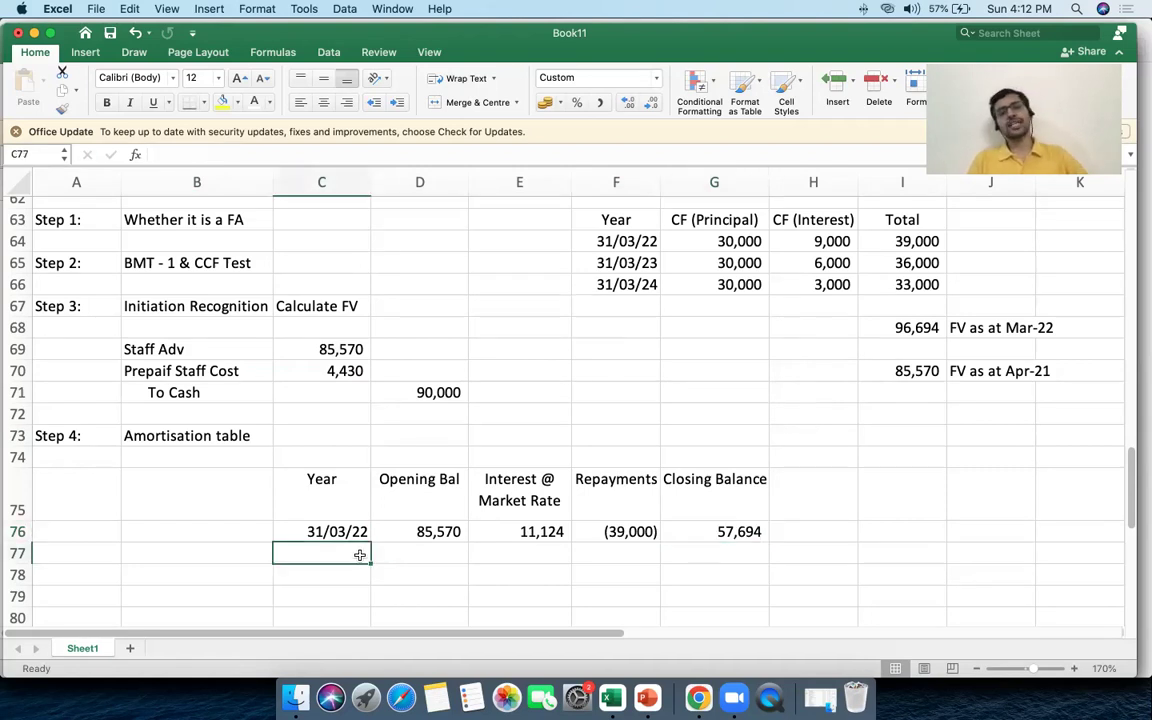
text(31/03/2022)
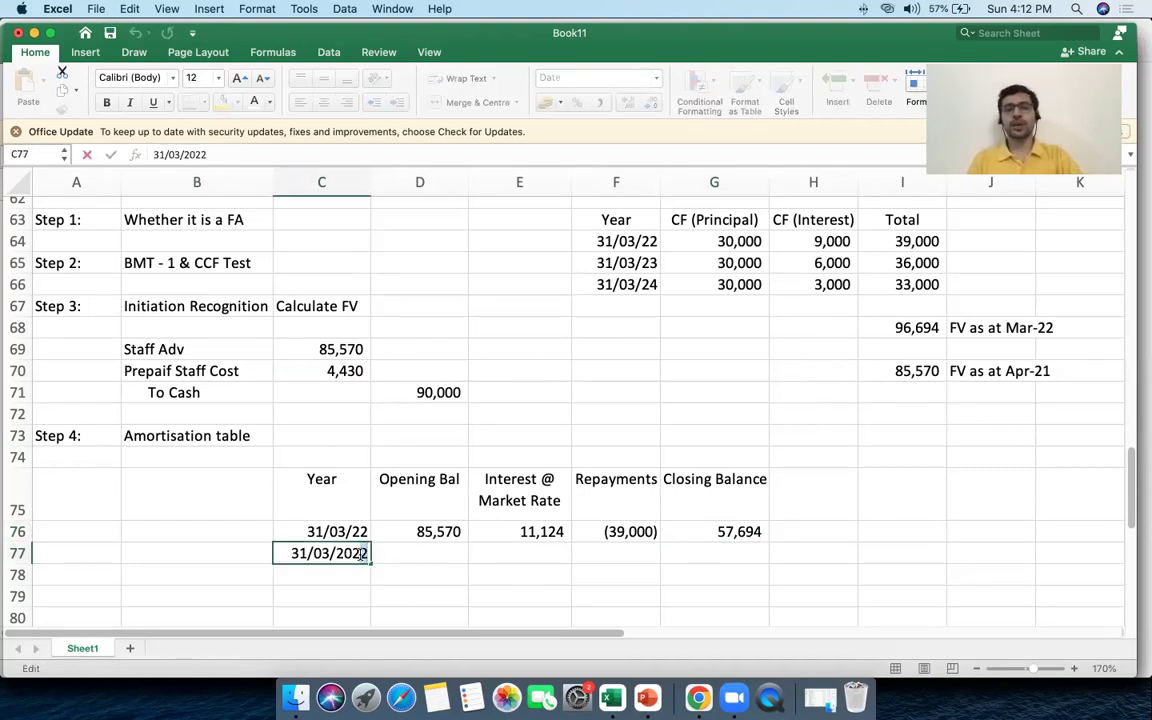
key(Tab)
text(=)
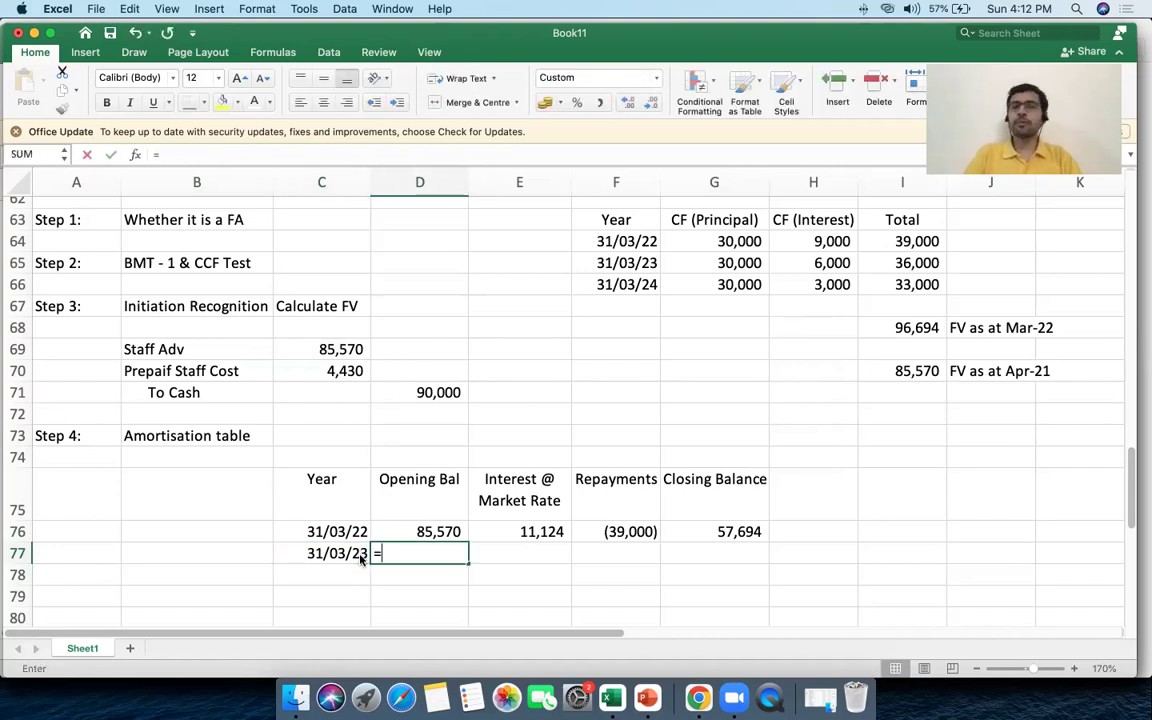
click(690, 527)
key(Tab)
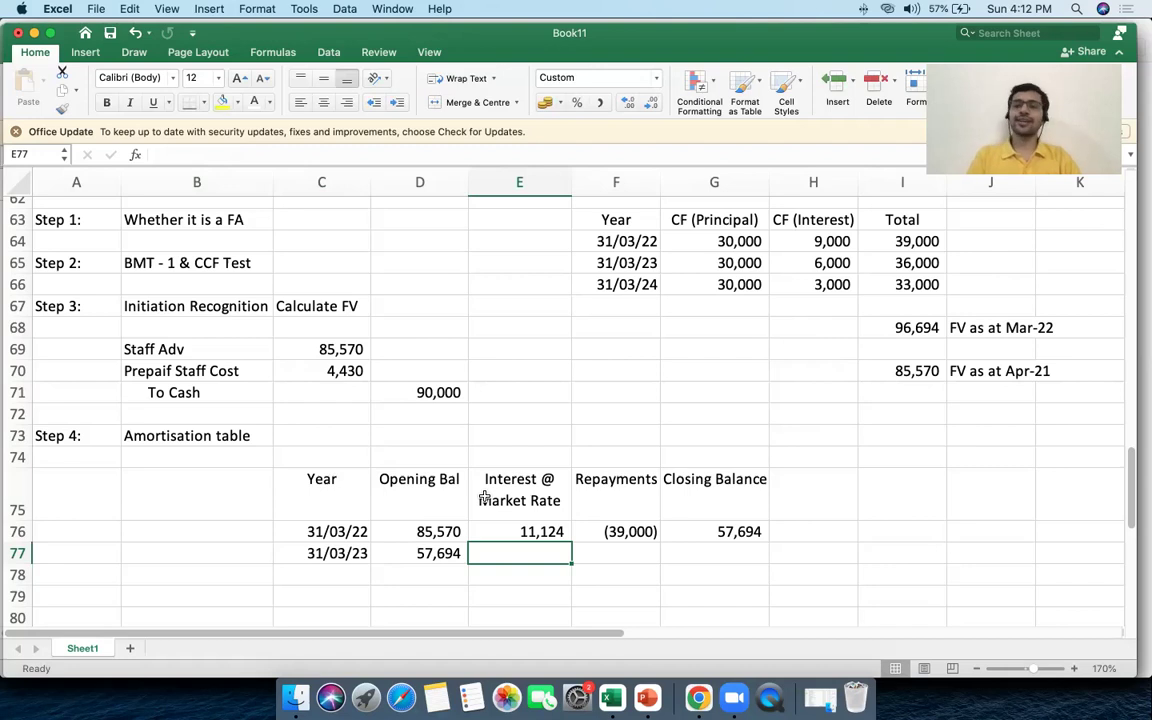
Calculate the second year's interest at market rate in E77 with =D77*13%
text(=)
key(Left)
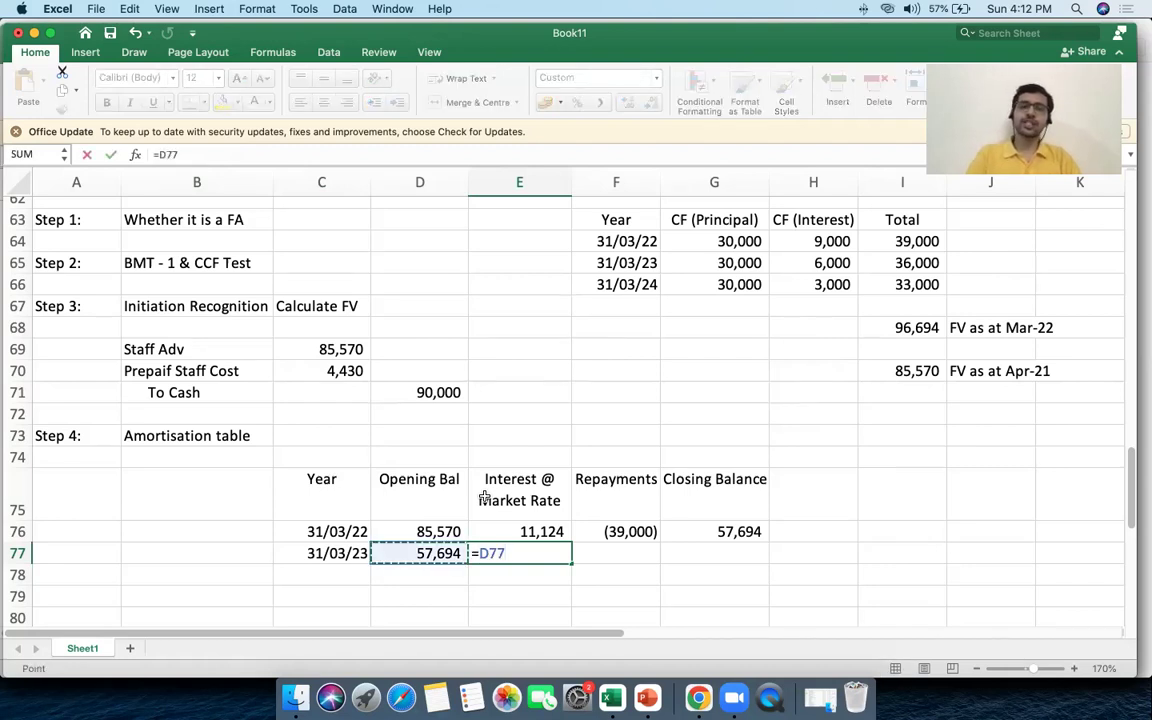
text(*13%)
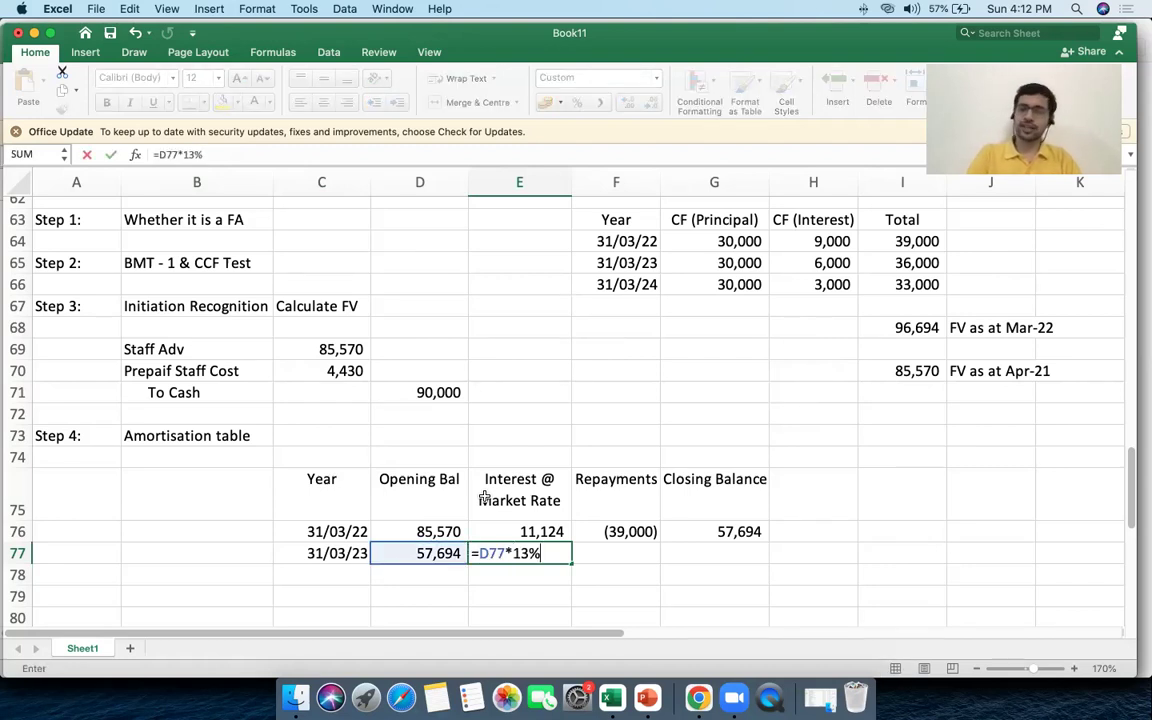
key(Tab)
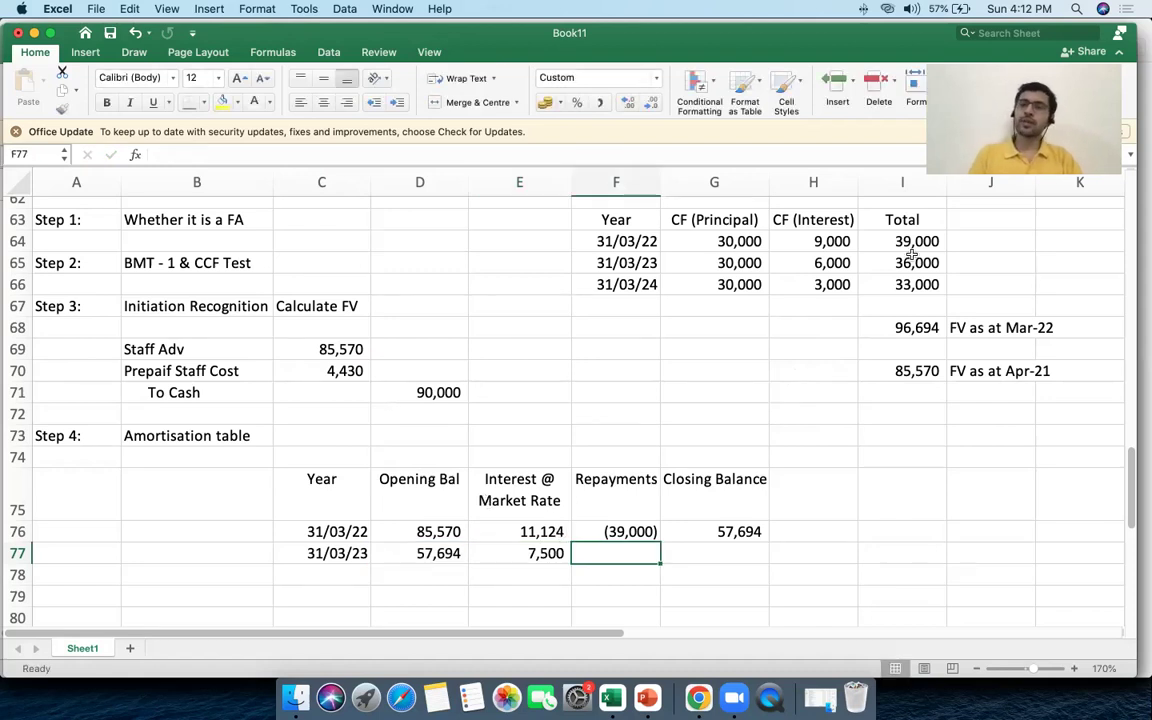
Link the second year's repayment in F77 to the 31/03/23 total cash flow as a negative with =-I65
text(=-)
click(900, 284)
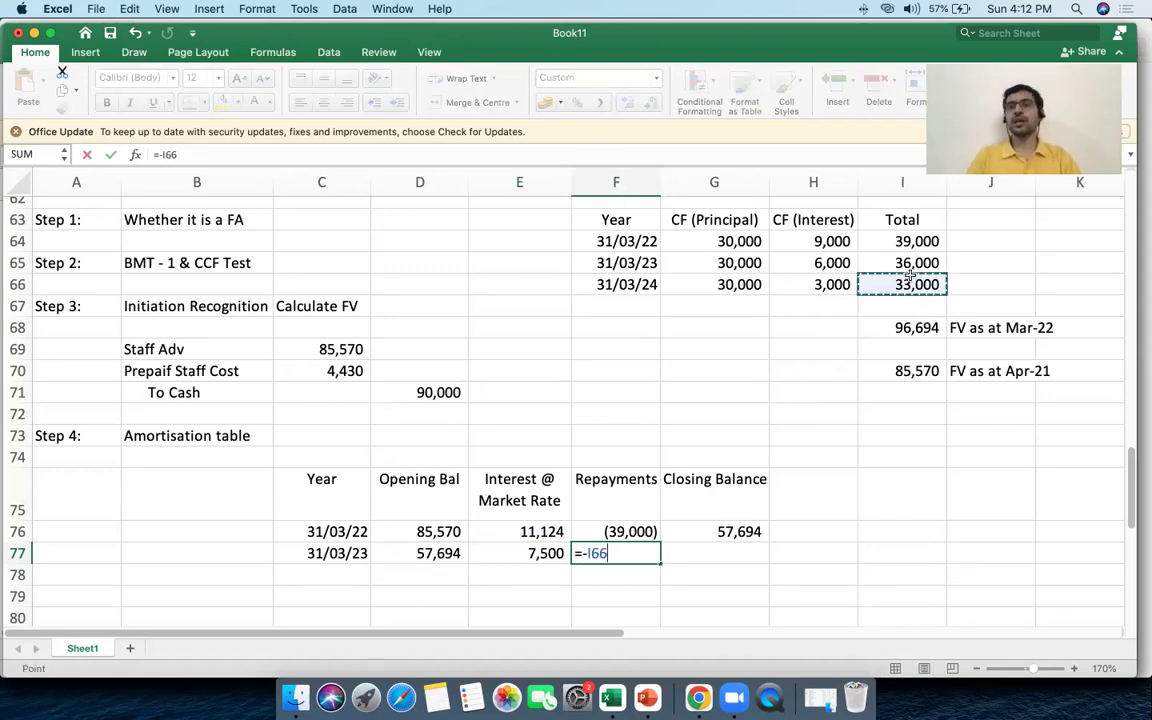
click(893, 262)
key(Return)
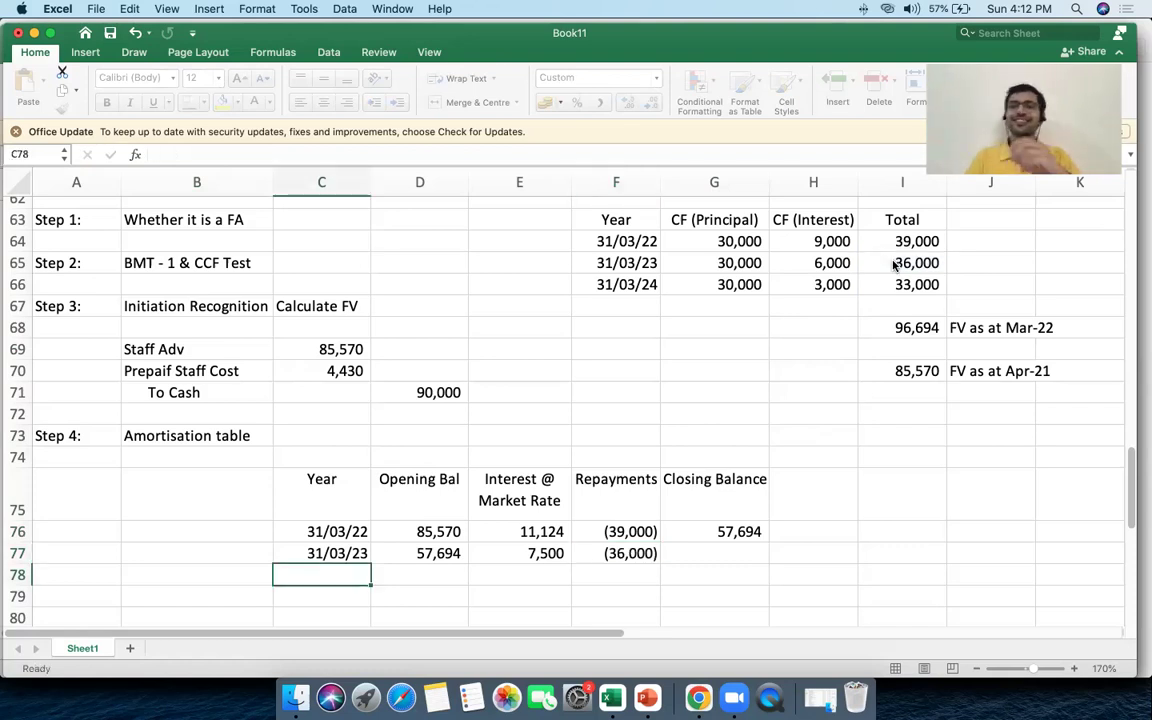
Calculate the second year's closing balance in G77 with =SUM(D77:F77)
click(718, 555)
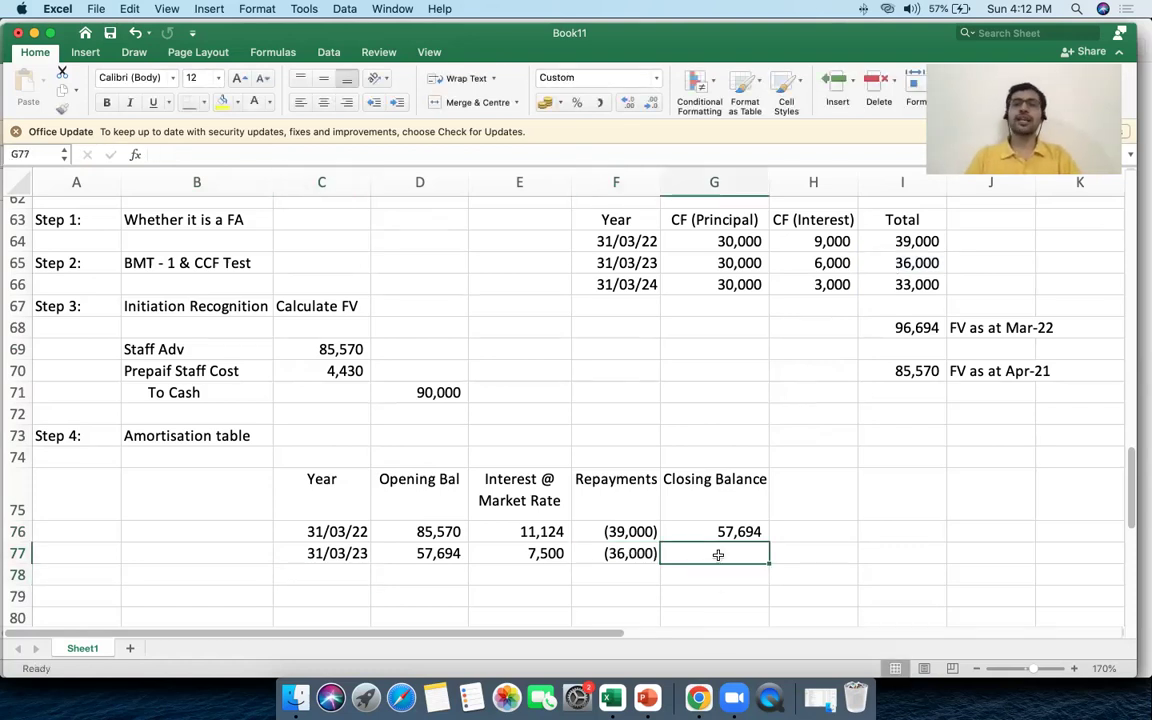
text(=sum()
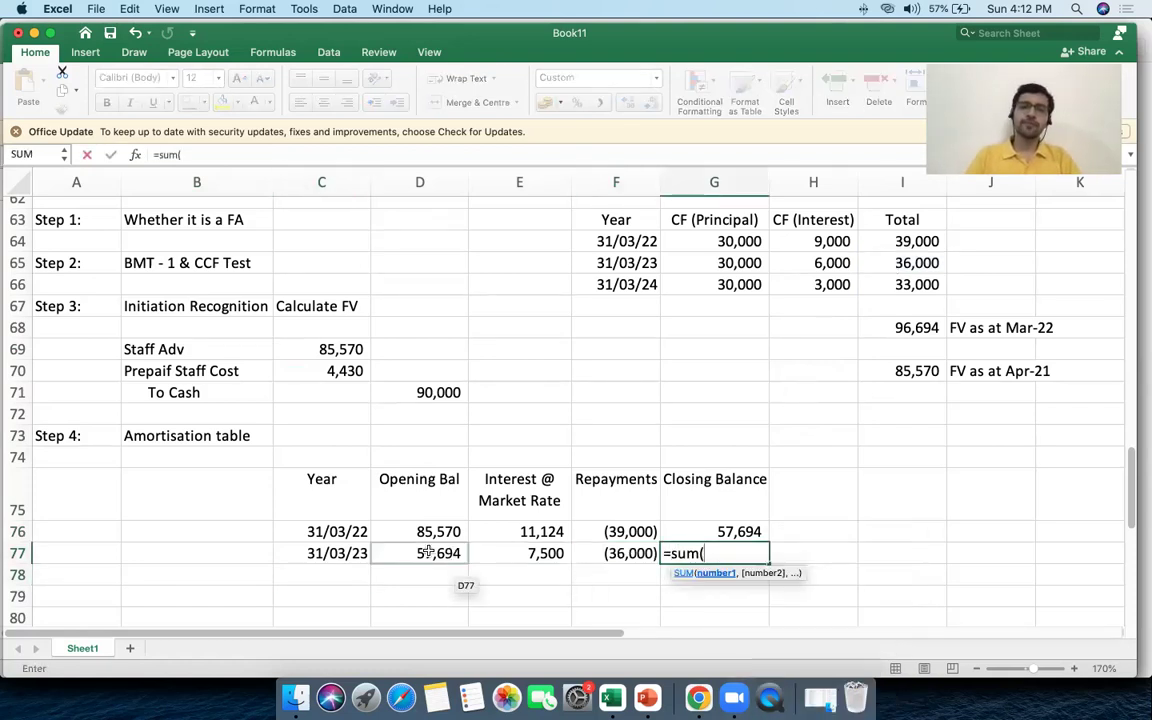
drag(440, 553, 618, 551)
key(Return)
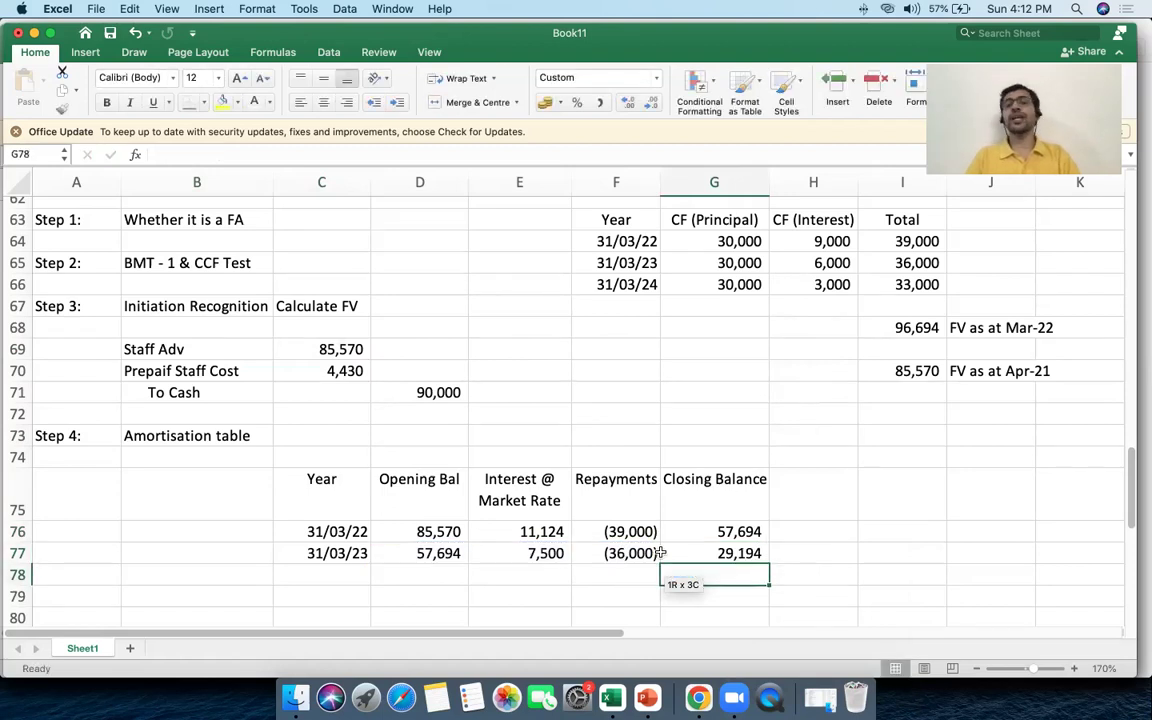
click(663, 553)
scroll(660, 553, down, 3)
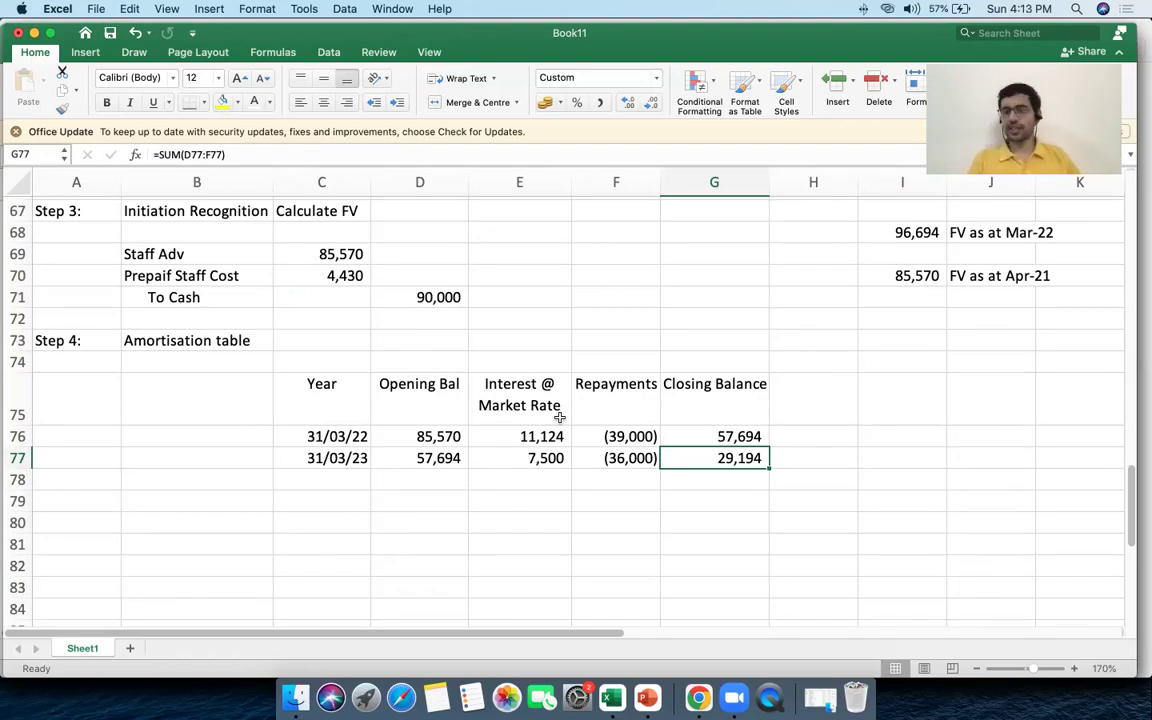
click(549, 459)
click(576, 461)
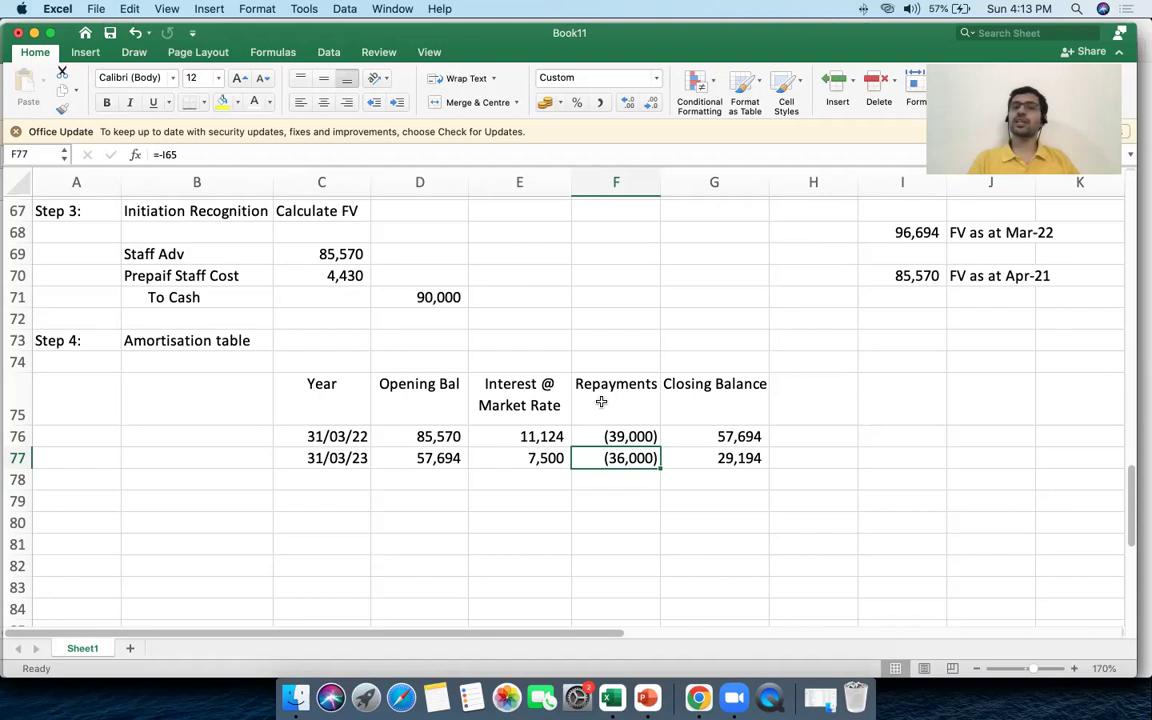
drag(599, 401, 612, 492)
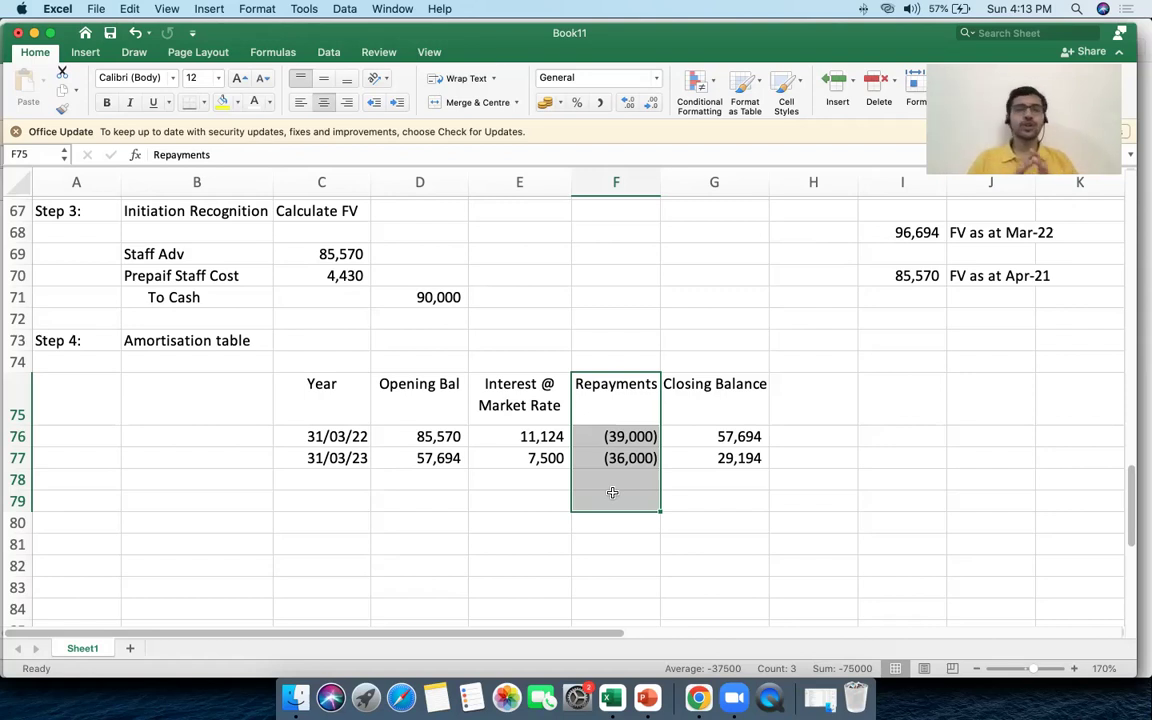
Start the third amortisation row with the date 31/03/24 in C78 and the opening balance =G77 in D78
click(334, 479)
key(ctrl+d)
double_click(338, 481)
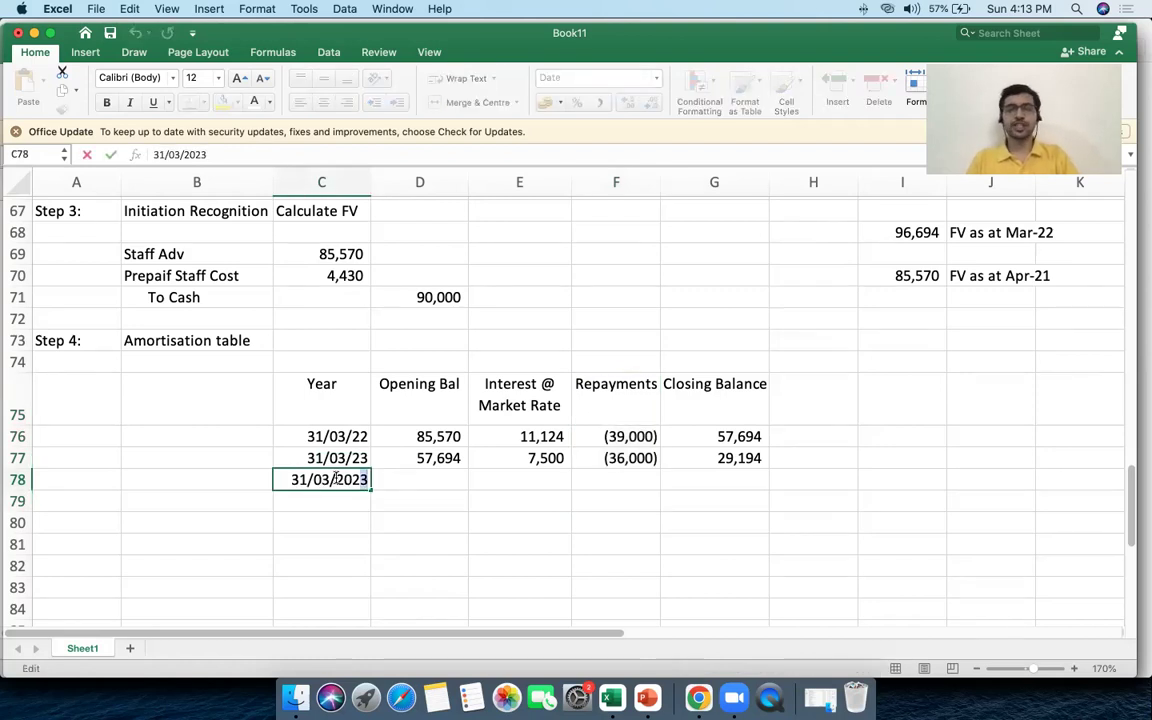
key(BackSpace)
text(4)
click(388, 470)
text(=)
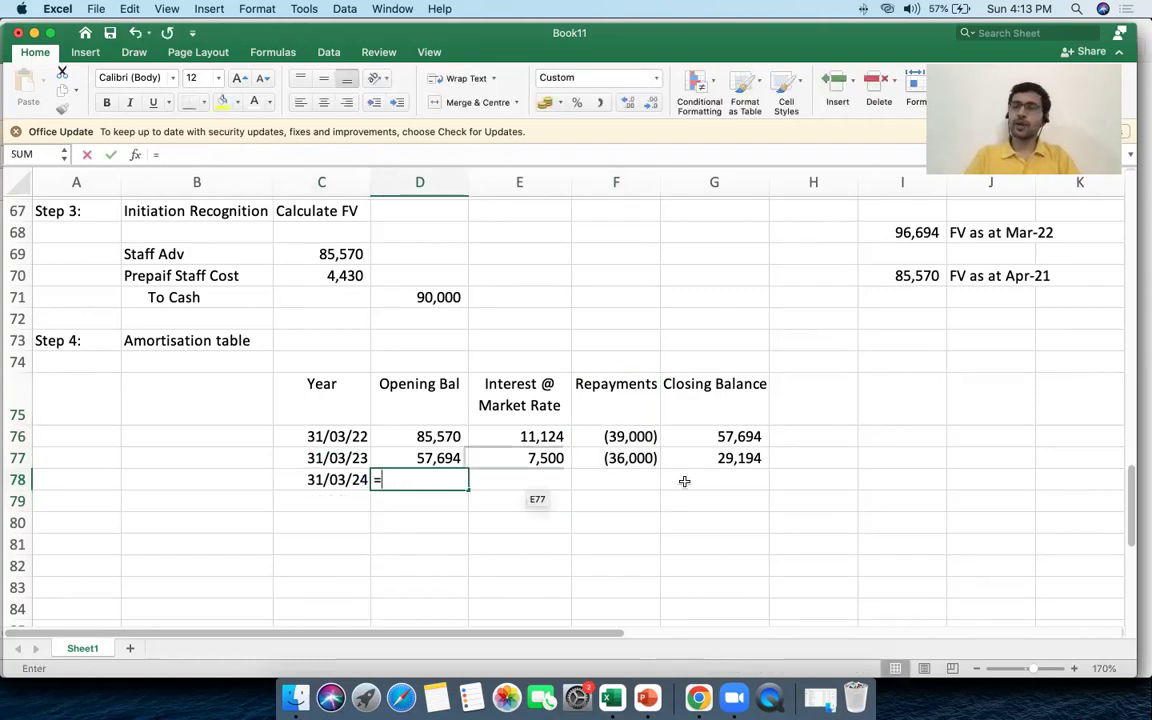
click(728, 462)
key(Return)
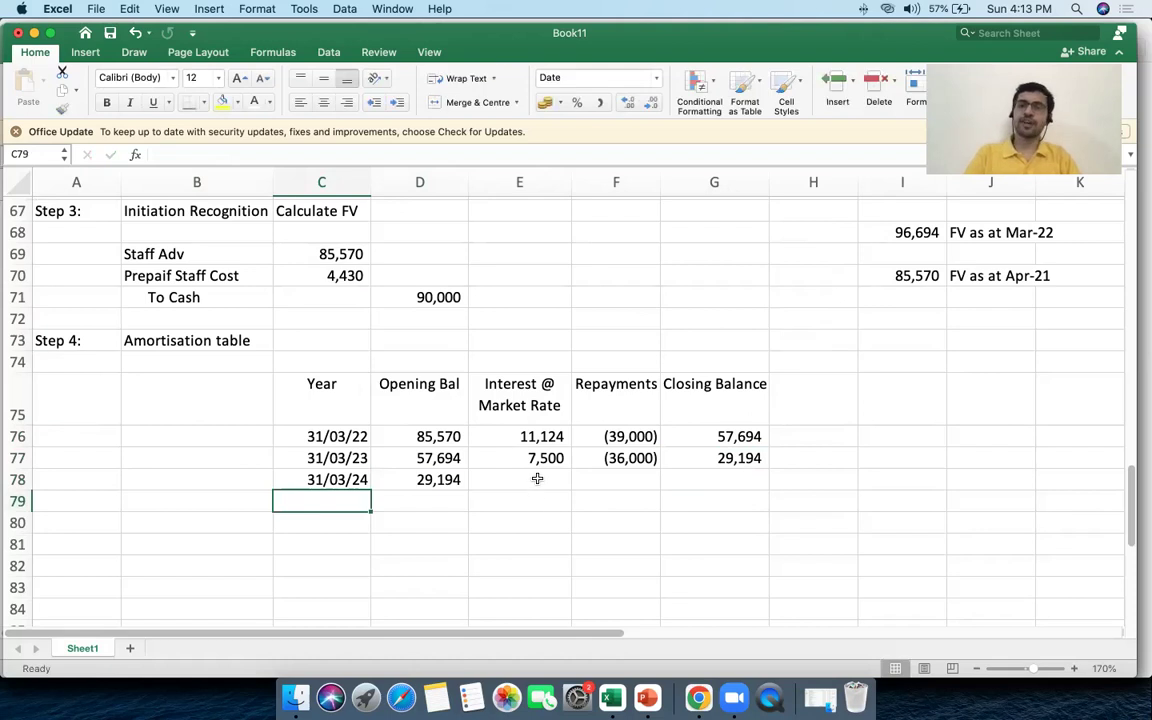
Calculate the third year's interest at market rate in E78 with =D78*13%
click(537, 478)
text(=)
key(Left)
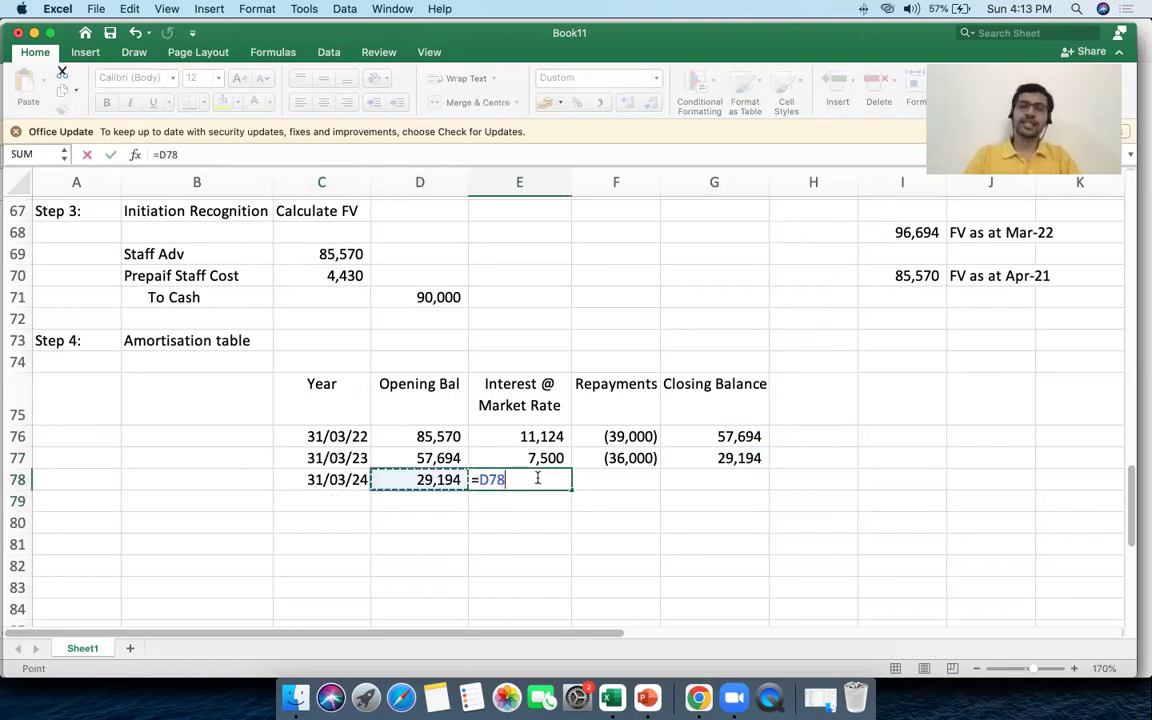
text(*13%)
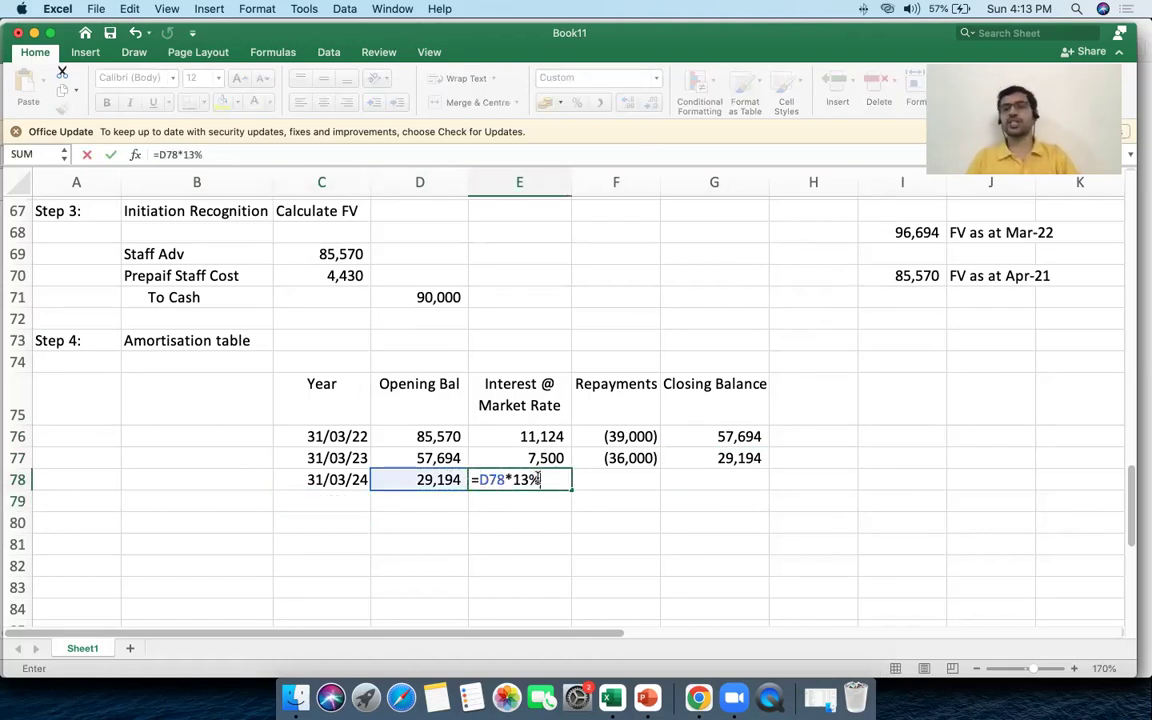
key(Tab)
Link the third year's repayment in F78 to the 31/03/24 total cash flow as a negative with =-I66
scroll(860, 430, up, 3)
scroll(860, 430, down, 1)
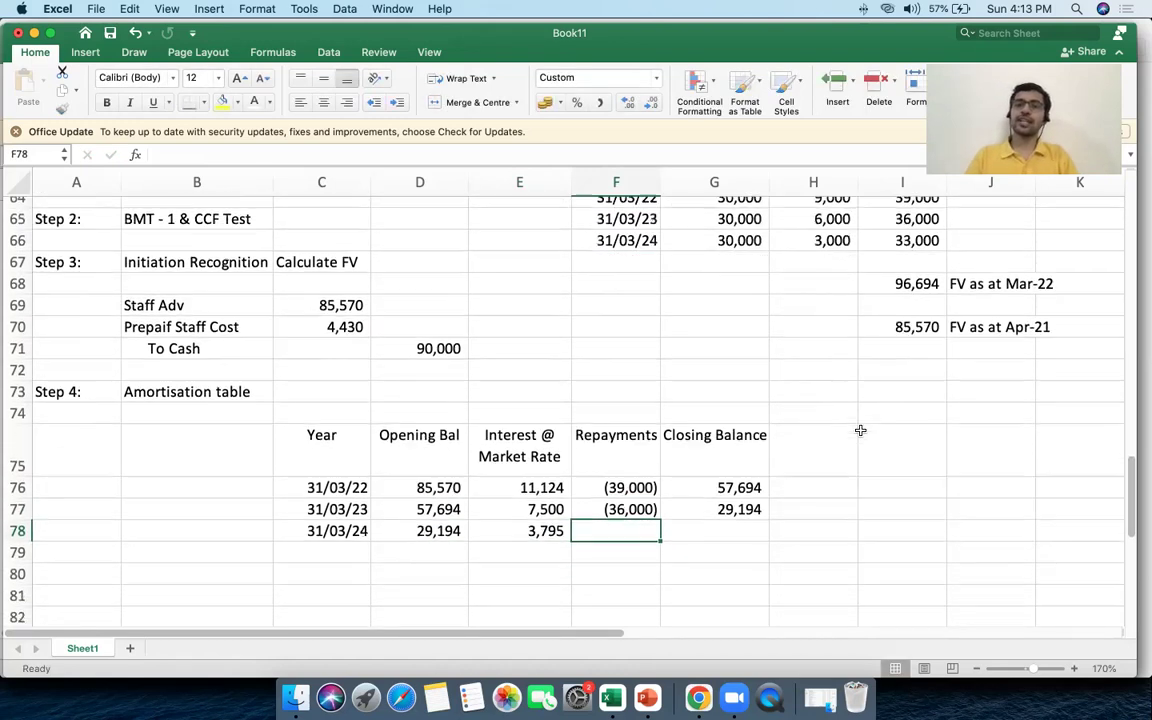
text(=-)
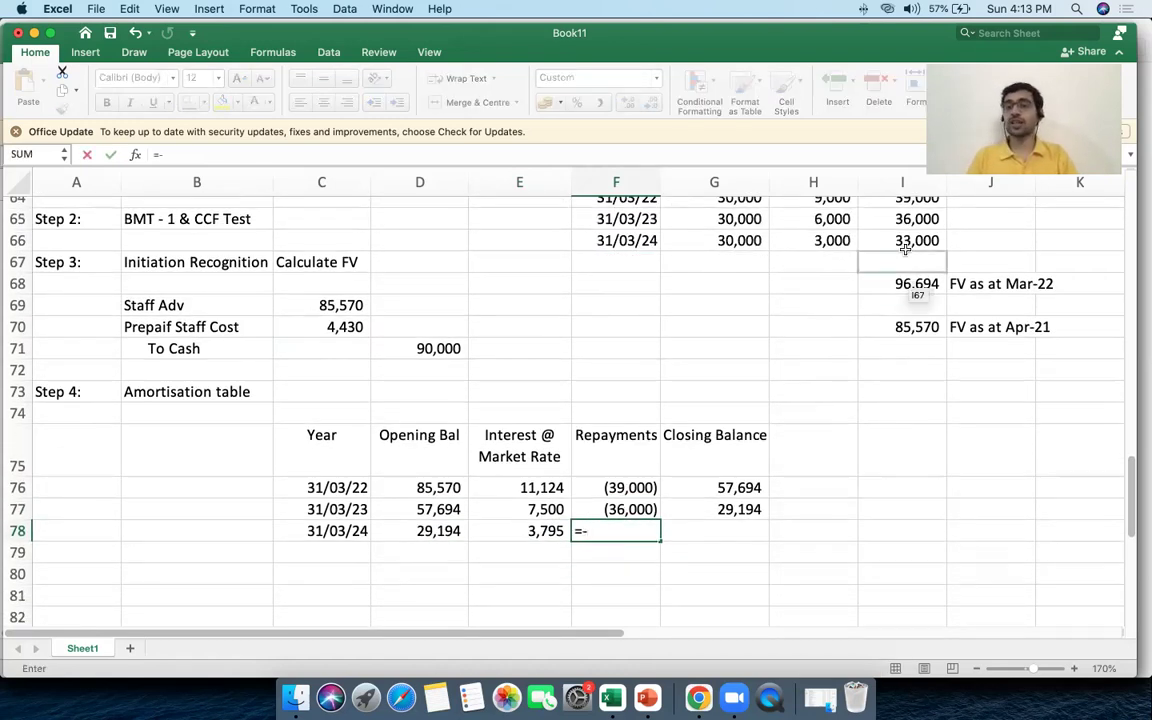
click(905, 248)
key(Return)
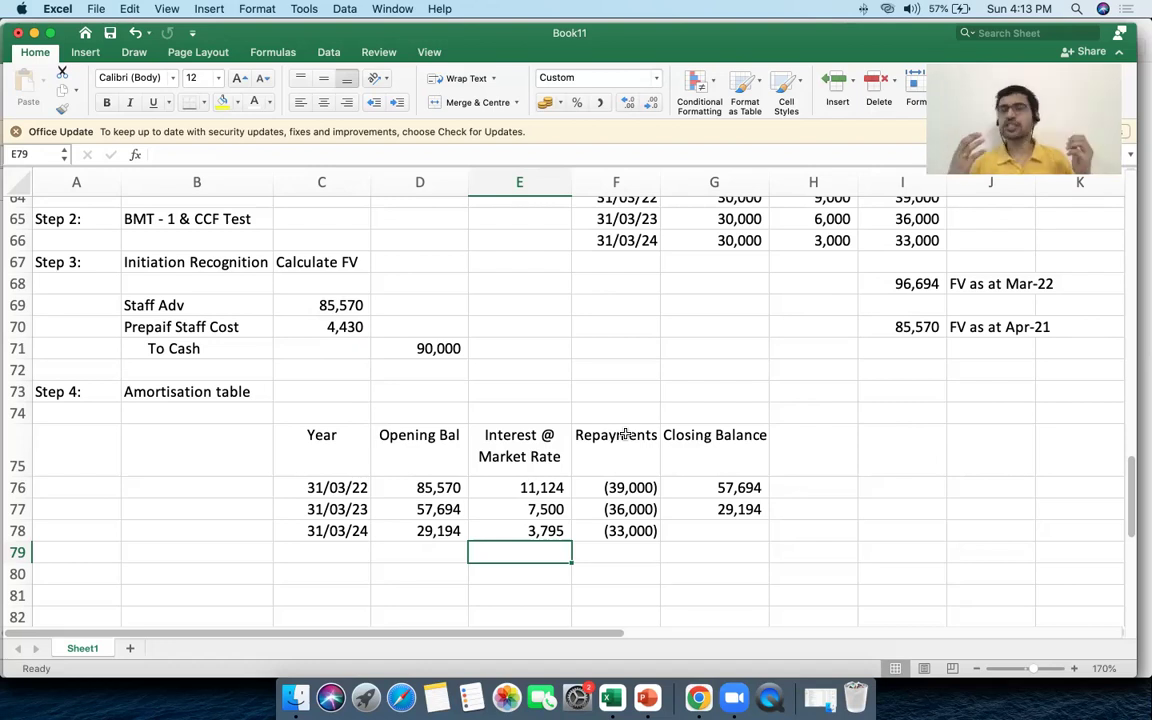
Calculate the third year's closing balance in G78 with =SUM(D78:F78)
click(721, 527)
text(=sum()
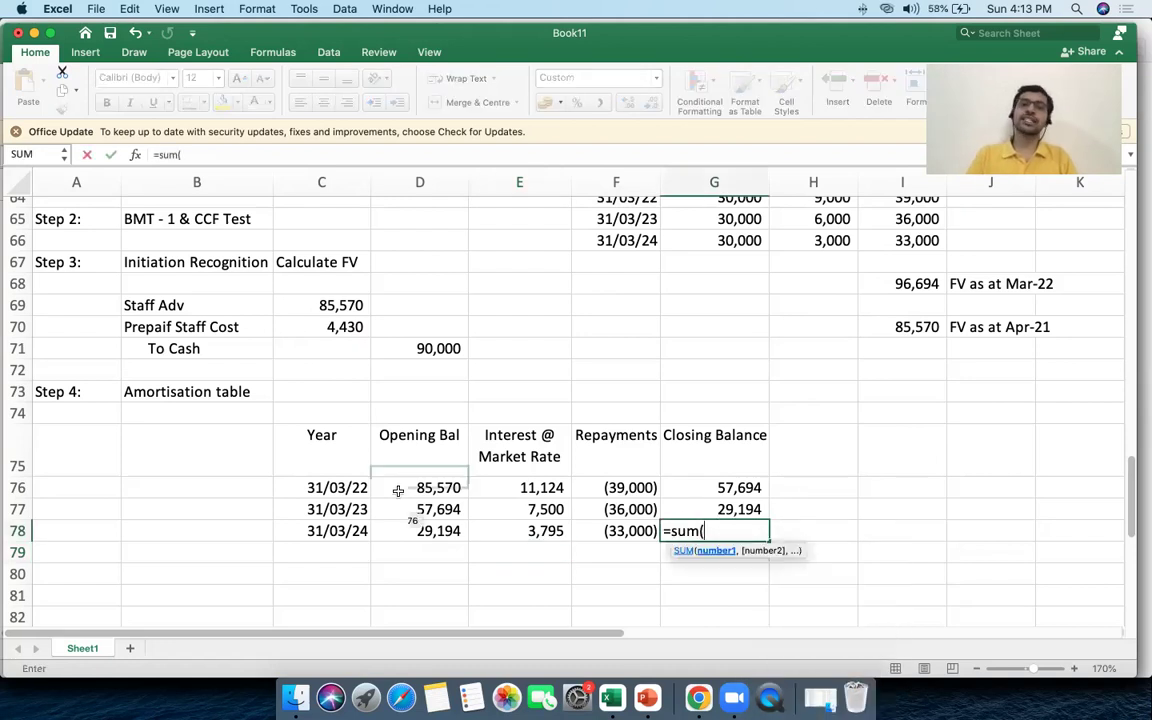
drag(421, 528, 572, 532)
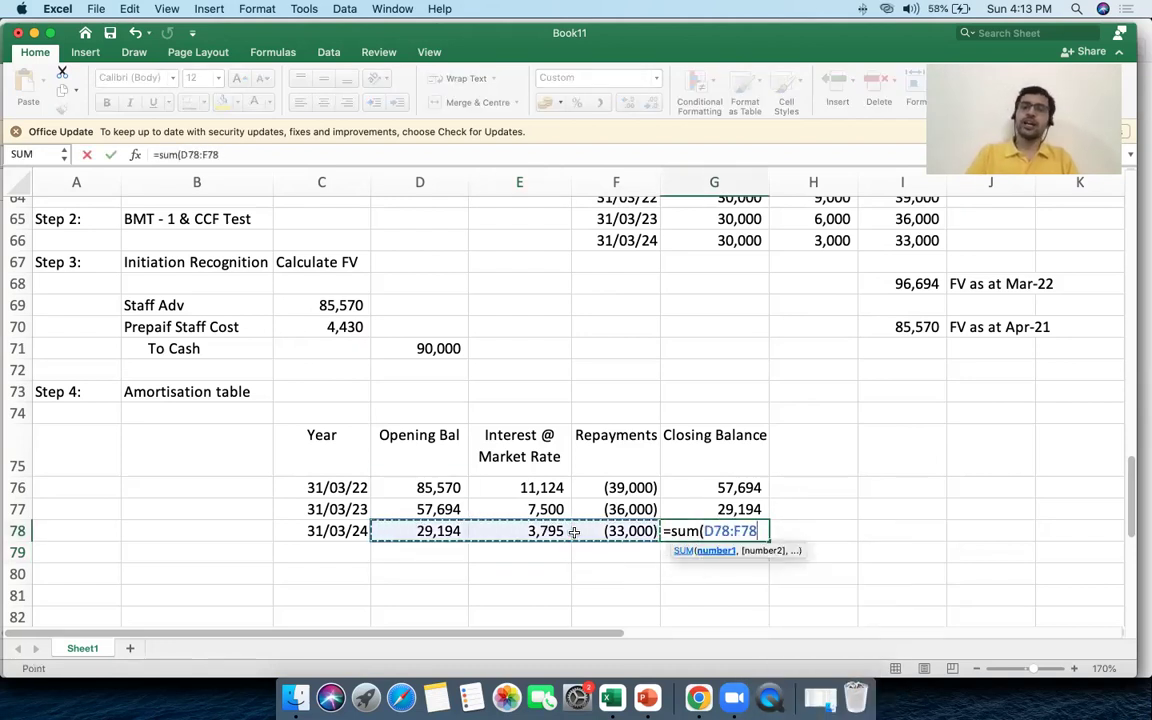
text())
key(Return)
click(745, 534)
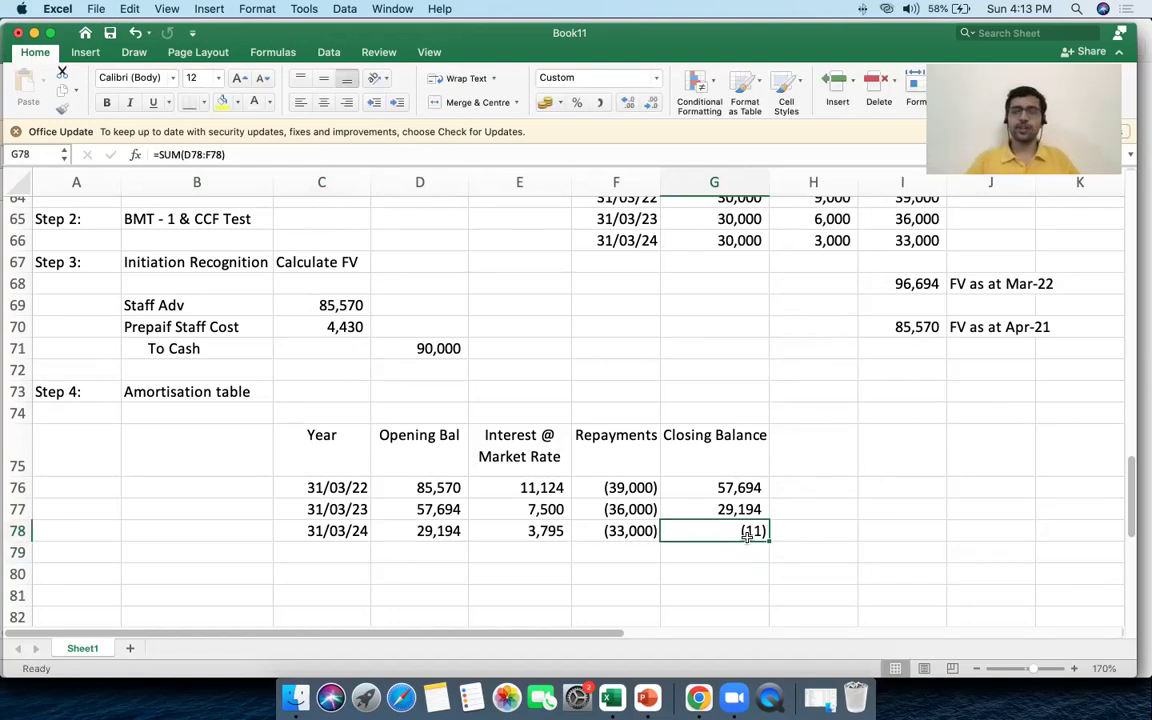
click(525, 529)
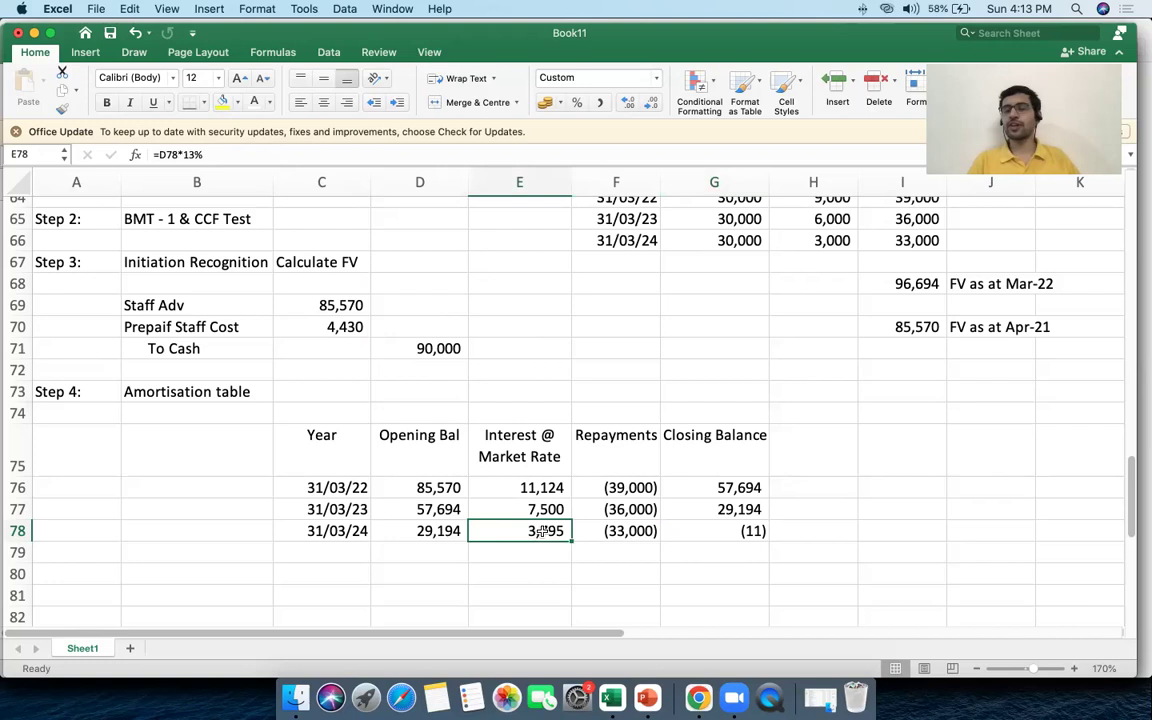
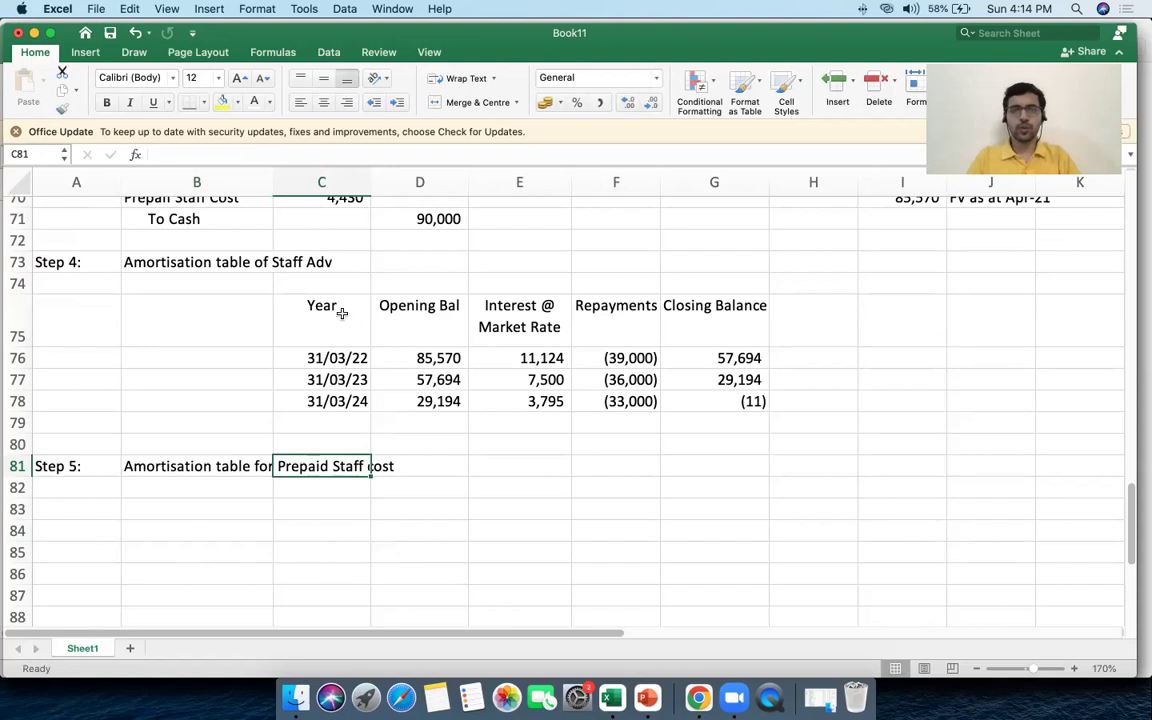
Copy the staff advance table C75:F78 to C83 under Step 5 and clear the copied data in C84:F86, keeping the headers
drag(332, 328, 616, 401)
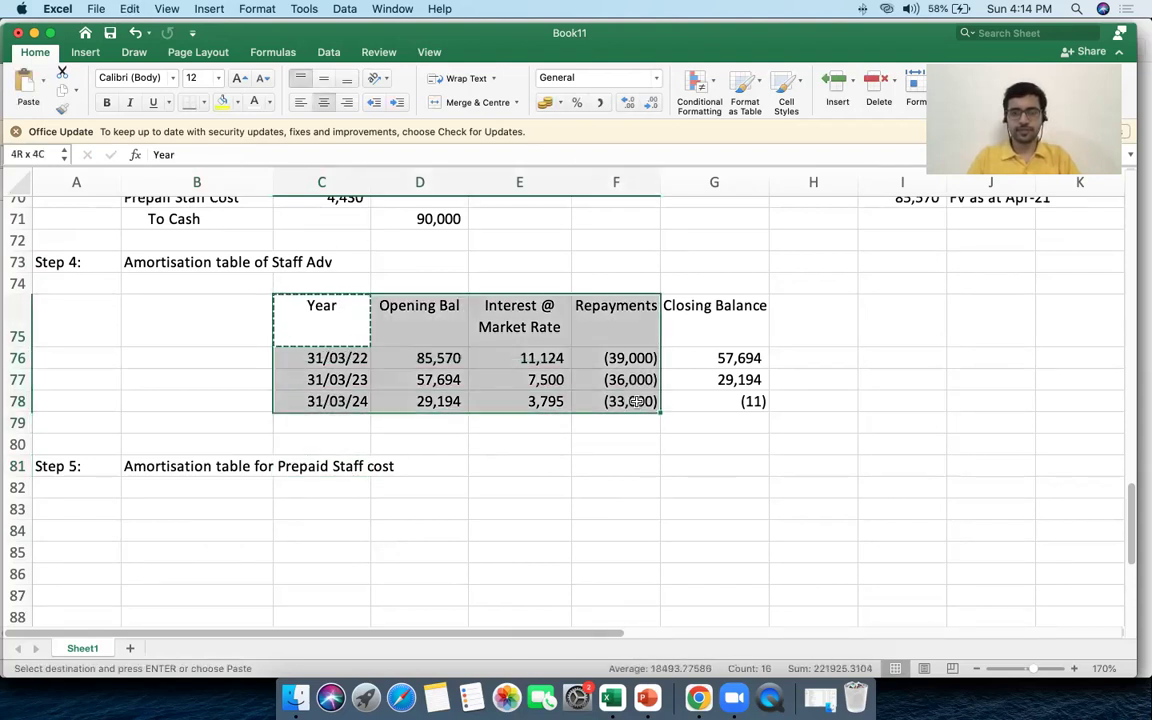
key(super+c)
click(316, 505)
key(Return)
drag(335, 555, 594, 598)
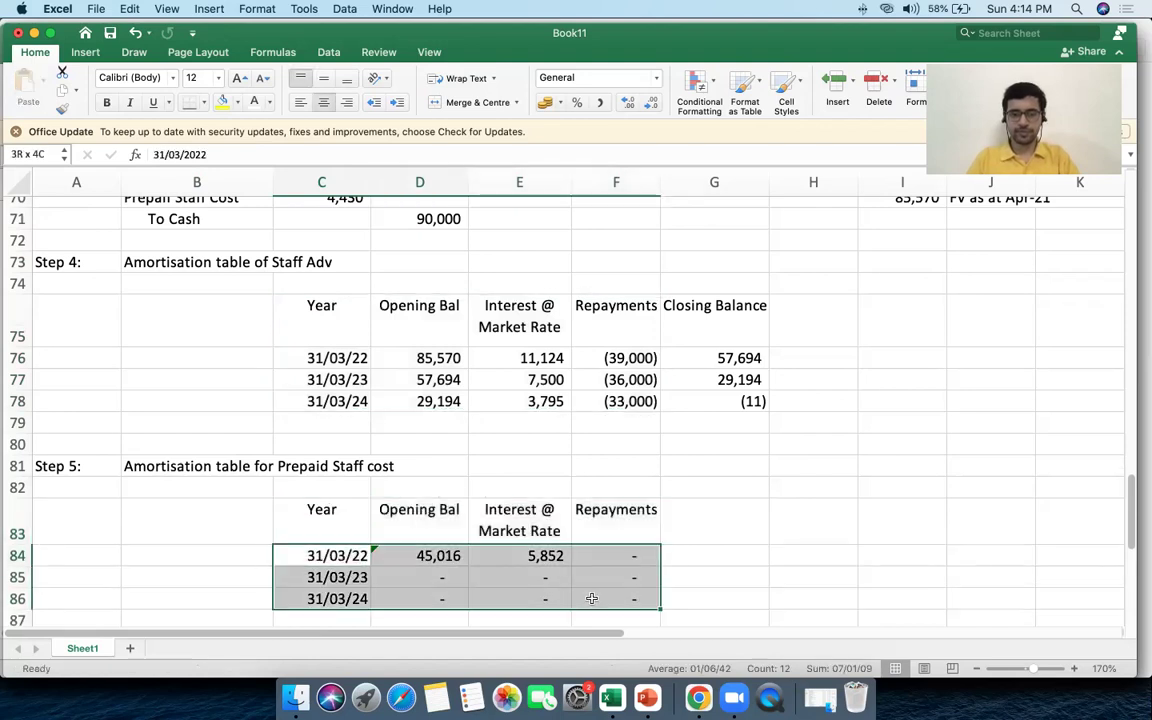
key(Delete)
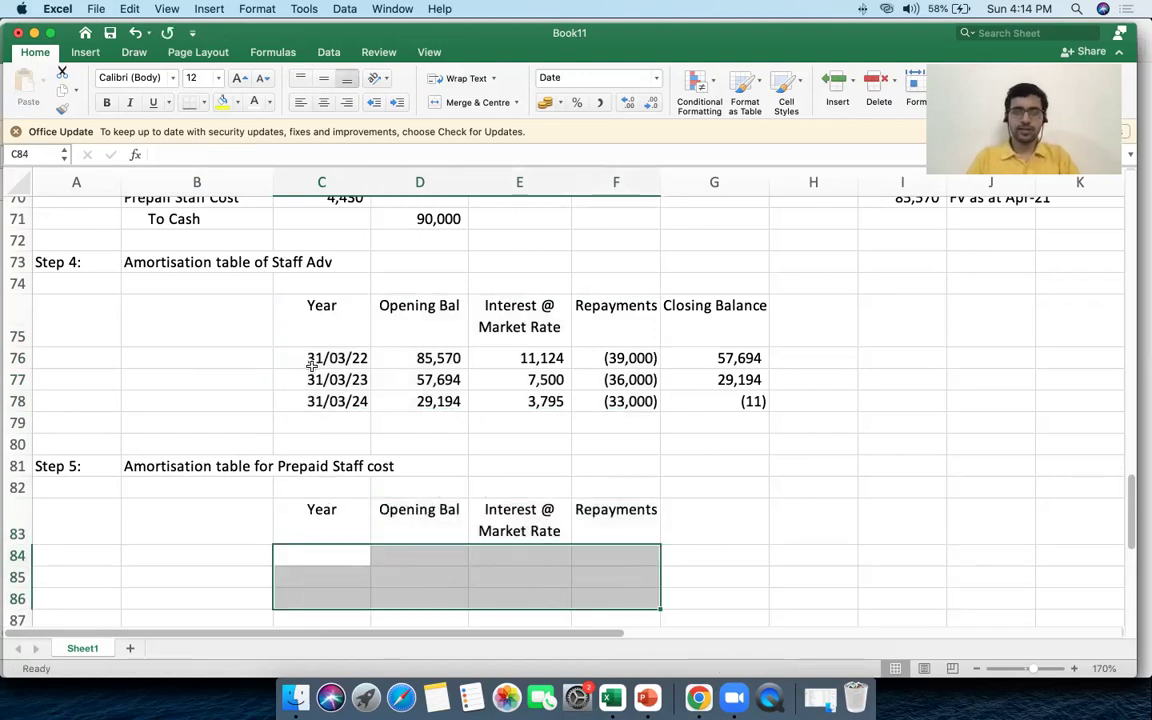
Copy the three year-end dates from C76:C78 into the prepaid staff cost table starting at C84
drag(314, 358, 312, 402)
key(super+c)
click(361, 550)
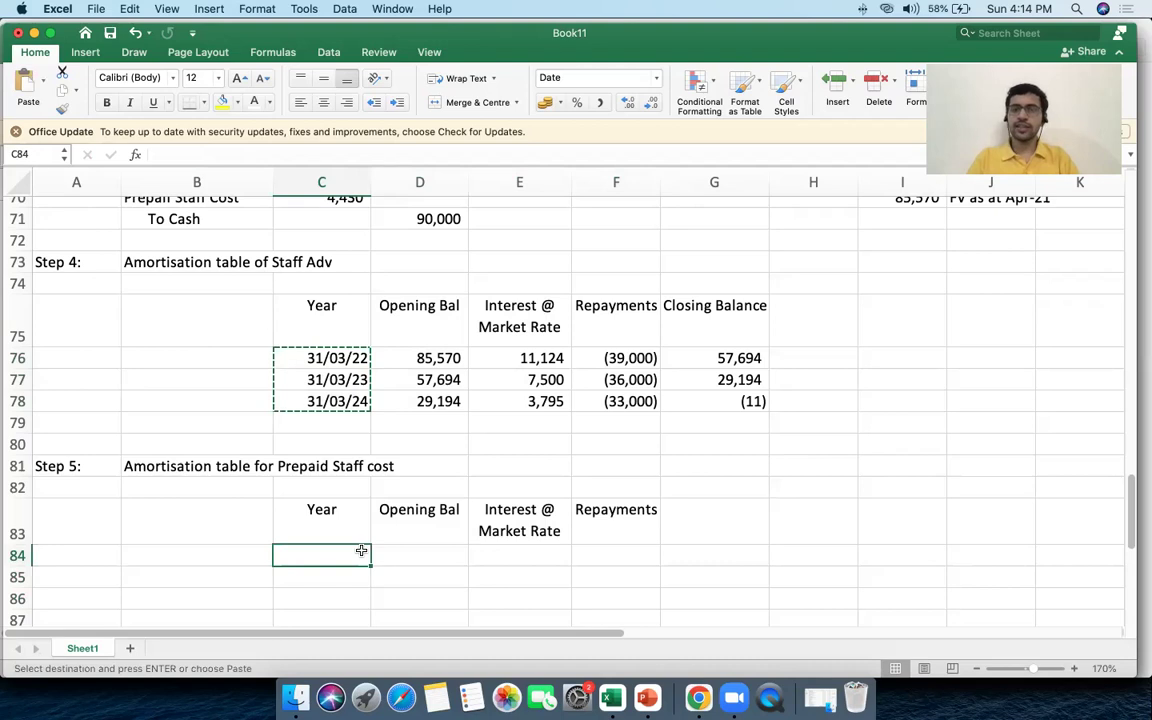
key(Return)
Link the first opening balance of the prepaid staff cost table in D84 to the initial prepaid amount with =C70
click(458, 556)
scroll(460, 561, up, 3)
scroll(458, 560, up, 1)
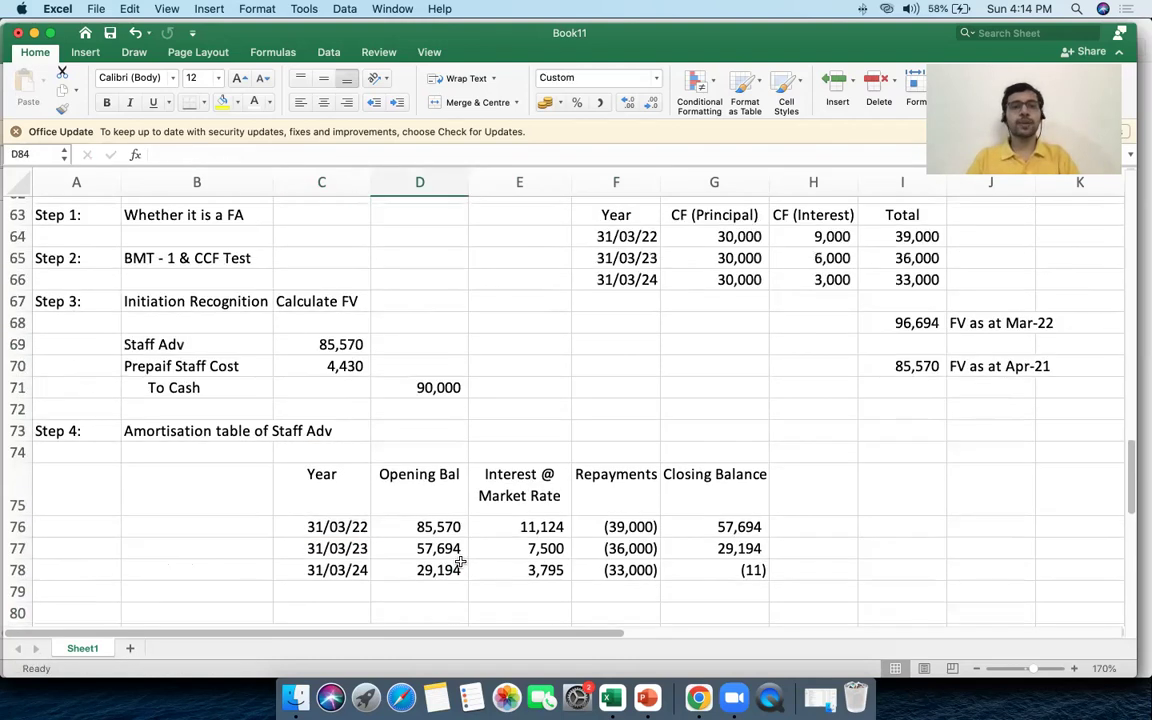
scroll(458, 560, down, 1)
text(=)
click(322, 251)
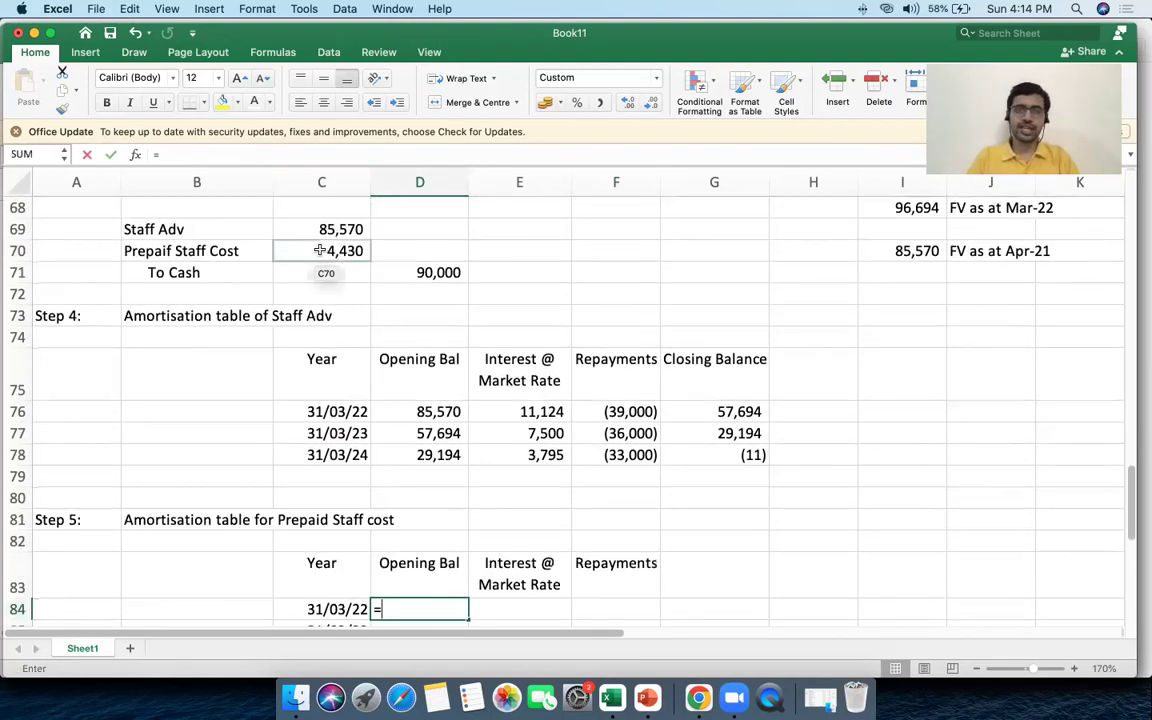
key(Return)
Change the header in E83 of the prepaid staff cost table to "Charged to P&L"
scroll(500, 460, down, 2)
click(510, 477)
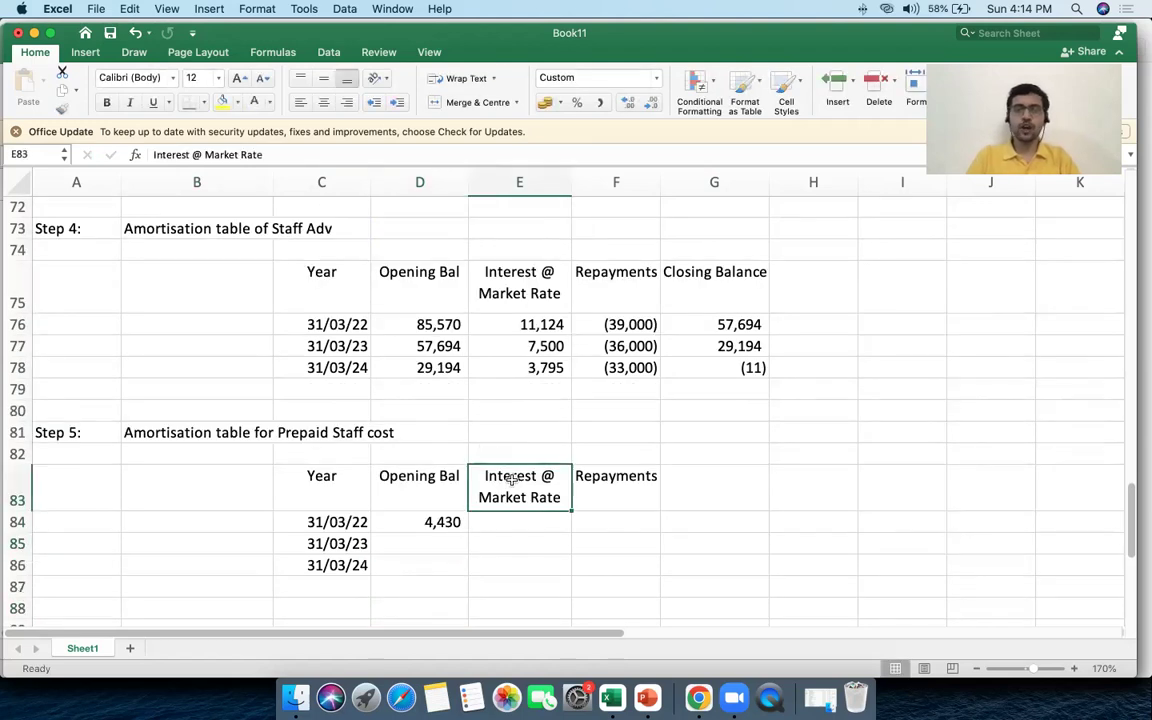
text(Charged to P&L)
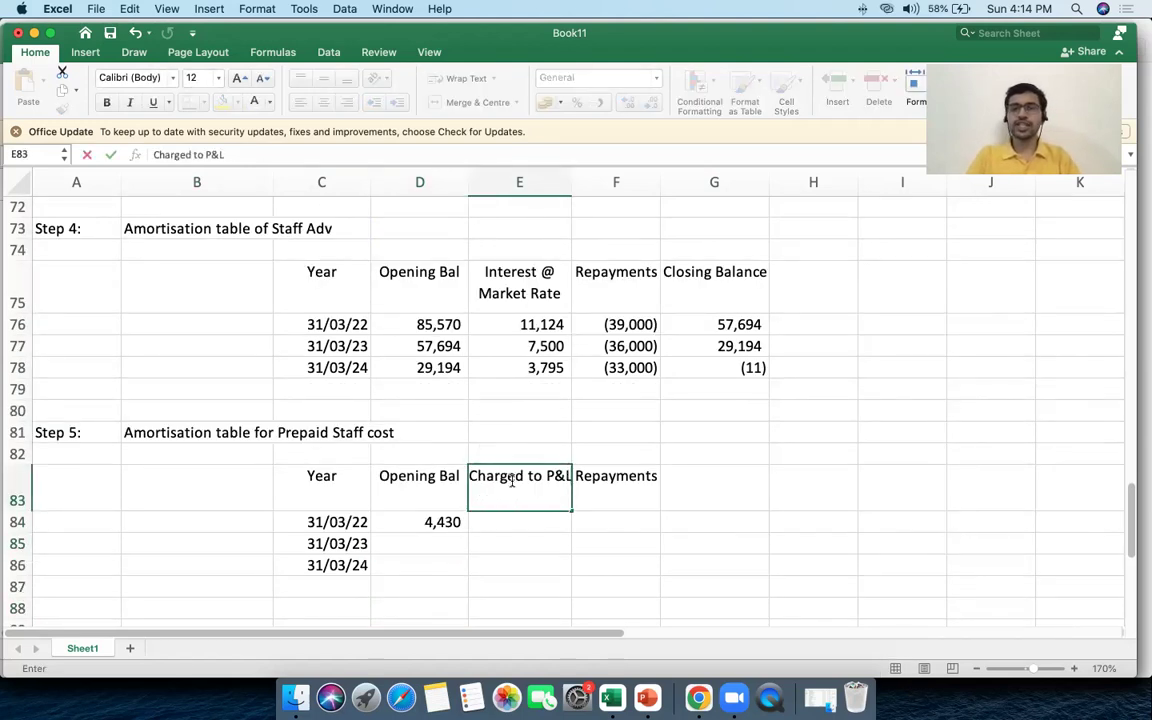
key(Tab)
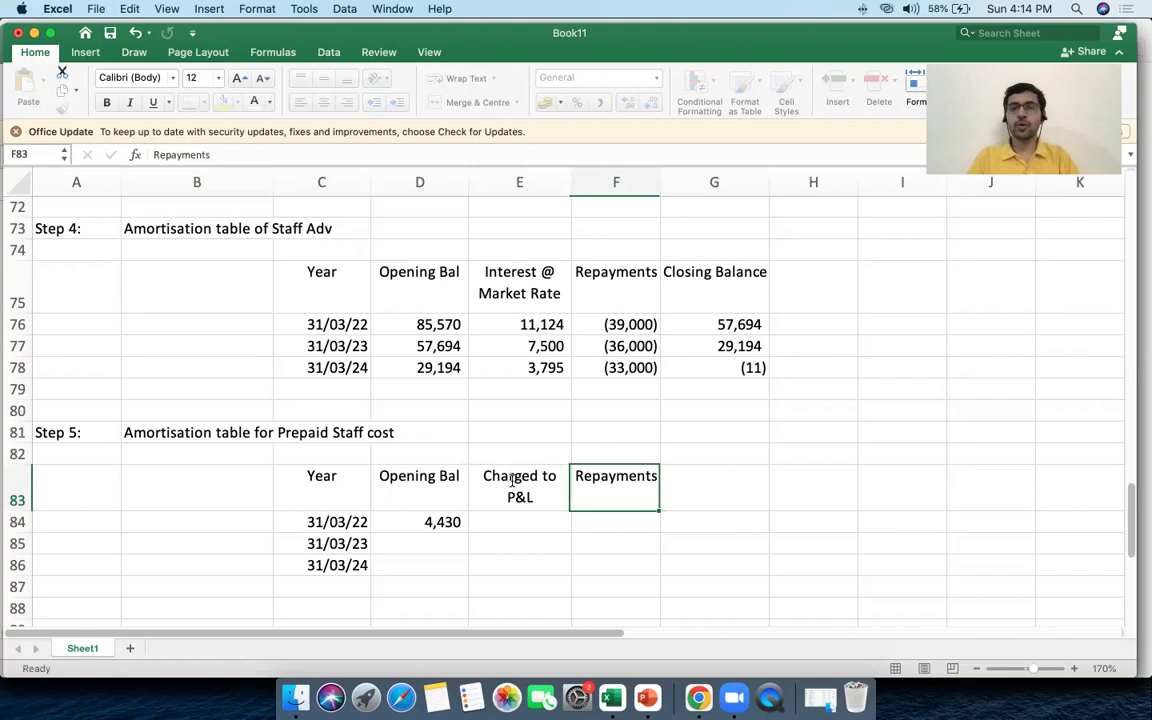
Calculate the first year's P&L charge in E84 as a negative third of the opening balance with =-D84/3
click(501, 522)
text(=)
key(Left)
text(/3)
key(Return)
click(551, 522)
double_click(551, 522)
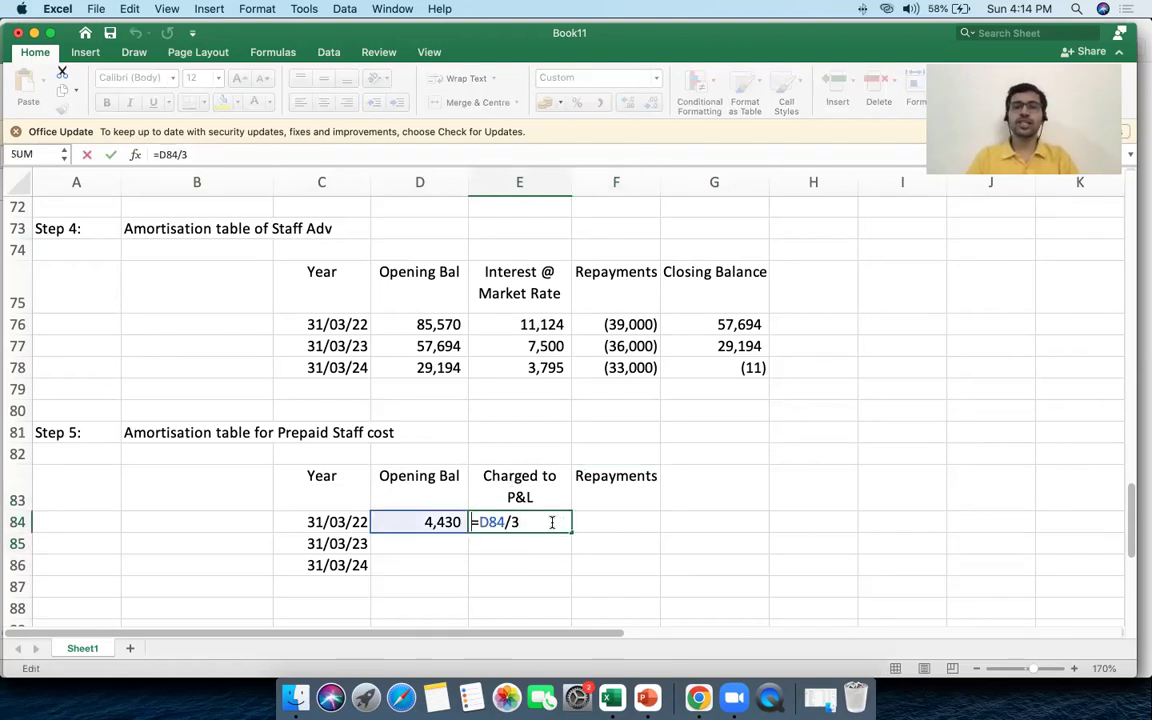
text(-)
key(Tab)
key(Left)
Change the header in F83 of the prepaid staff cost table to "Closing Bal"
click(651, 483)
text(Closing Bla)
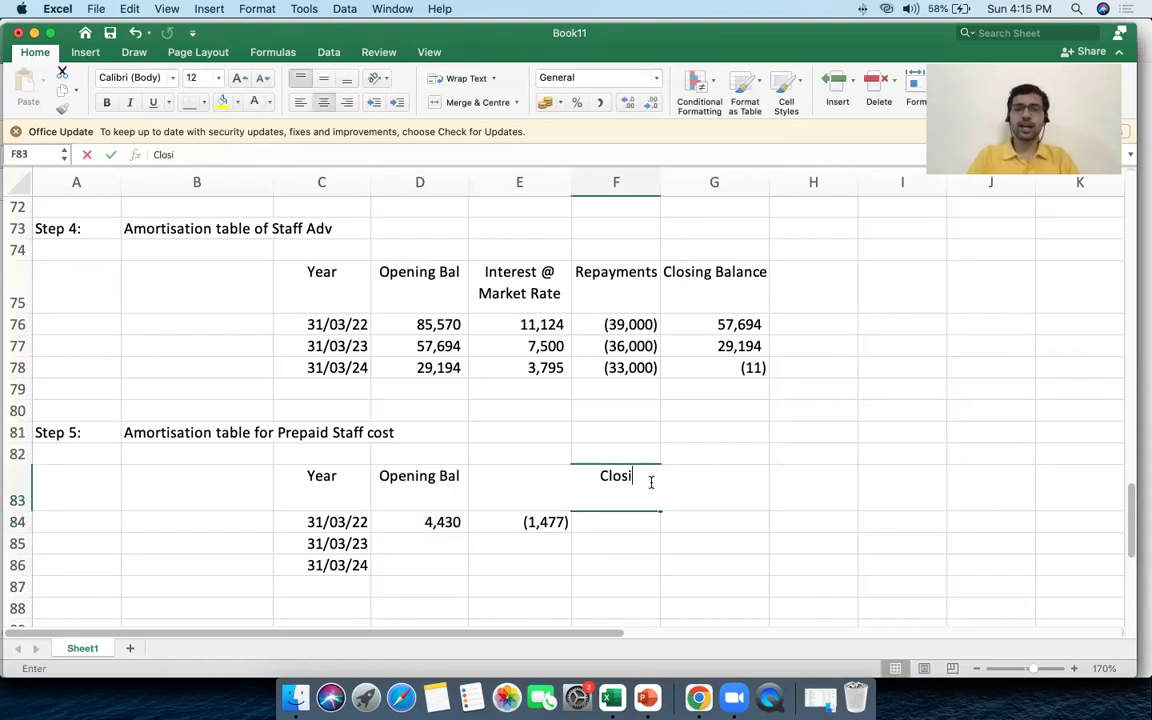
key(BackSpace)
key(BackSpace)
text(al)
key(Return)
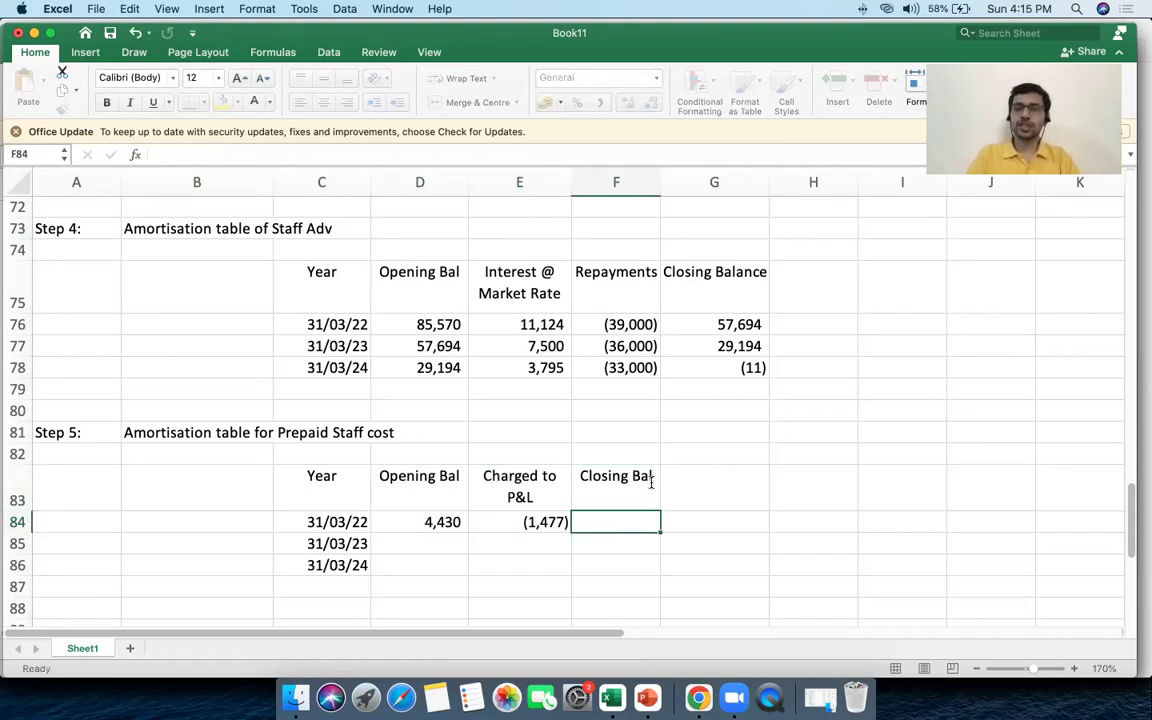
Calculate the first year's prepaid closing balance in F84 with =D84+E84
text(=)
key(Left)
key(Left)
text(+)
key(Left)
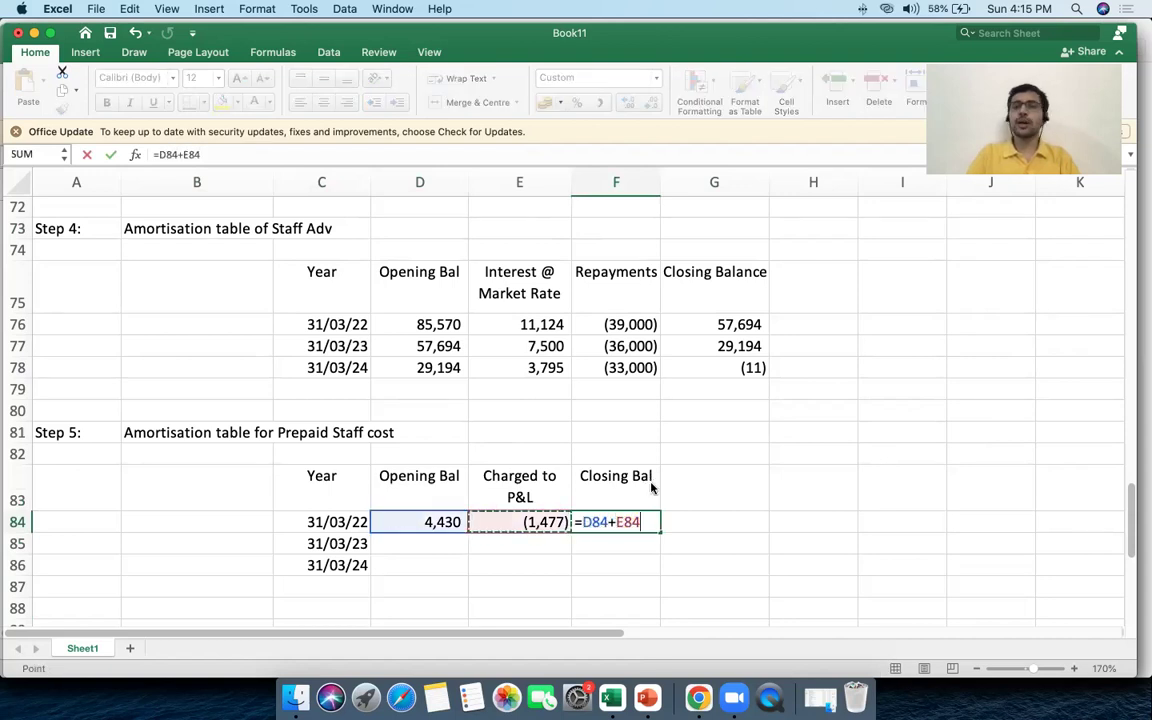
key(Return)
drag(580, 535, 527, 527)
click(588, 524)
Link the 31/03/23 prepaid opening balance in D85 to the previous closing balance with =F84
click(406, 537)
text(=)
click(632, 528)
key(Return)
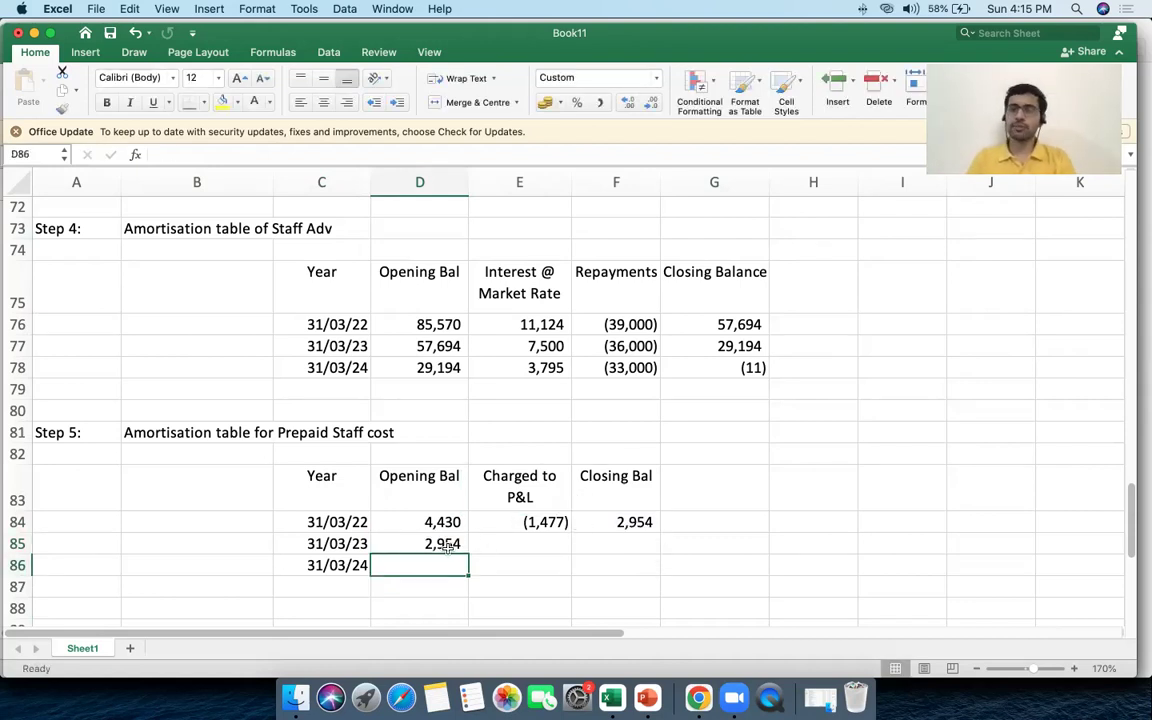
Set the 31/03/23 P&L charge in E85 to =E84 and fill the closing balance formula down into F85
click(495, 548)
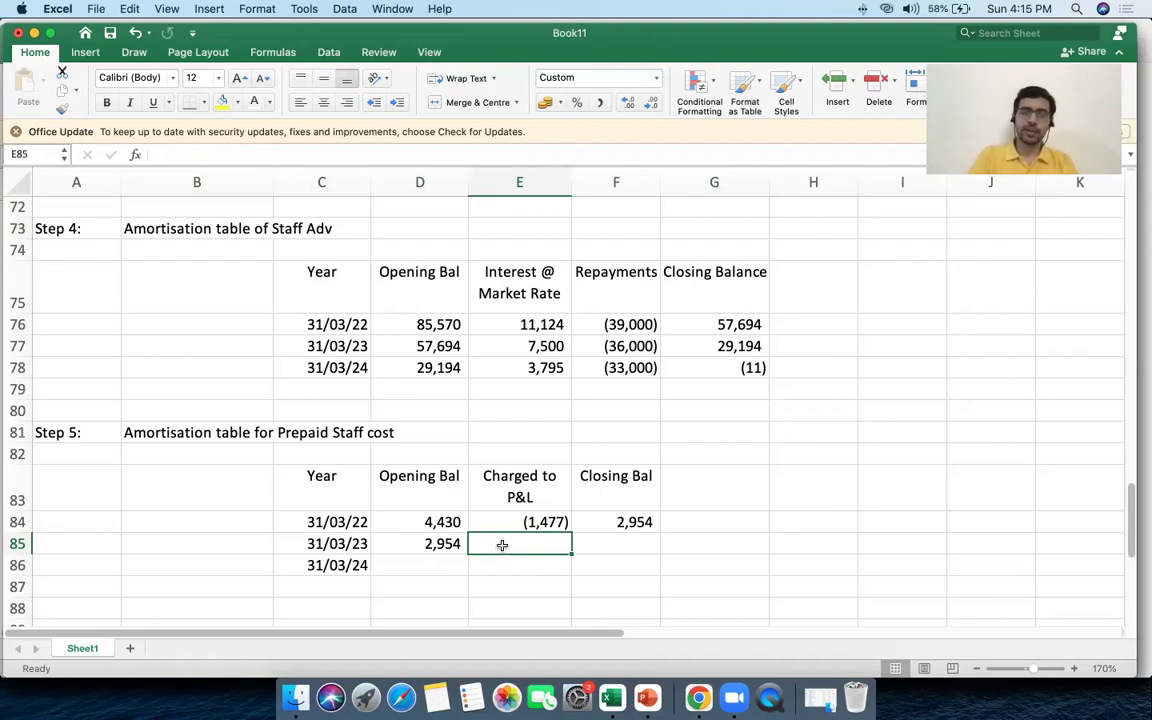
text(=)
click(545, 520)
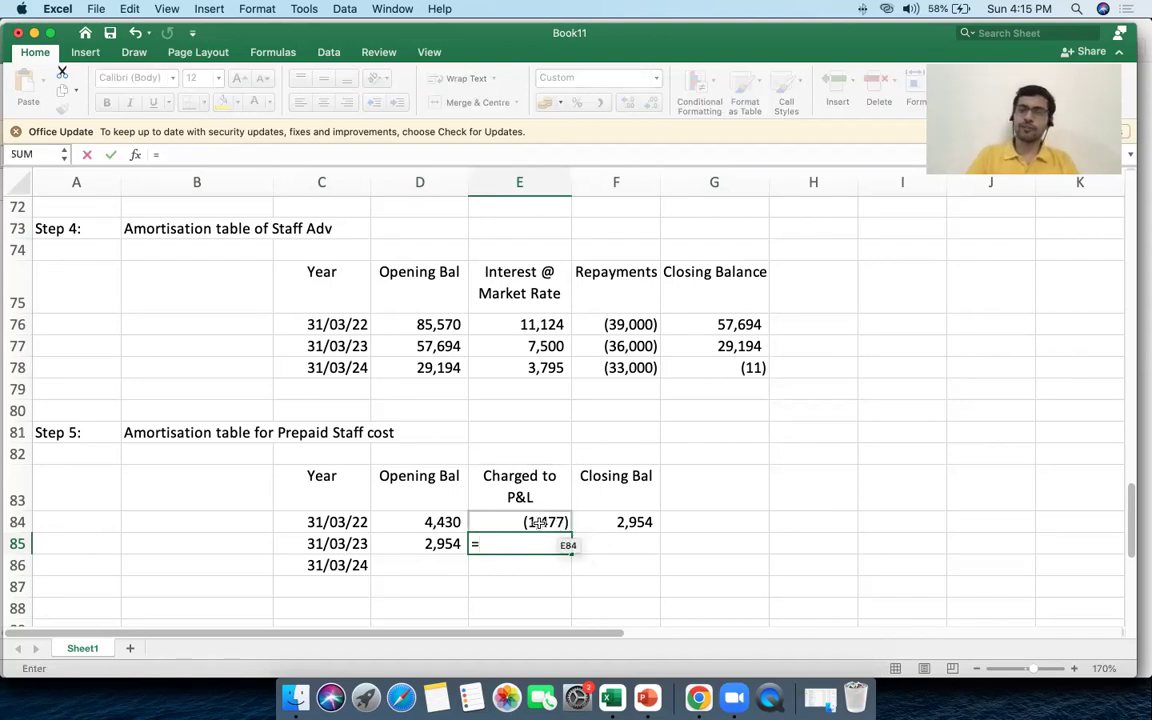
key(Return)
click(604, 541)
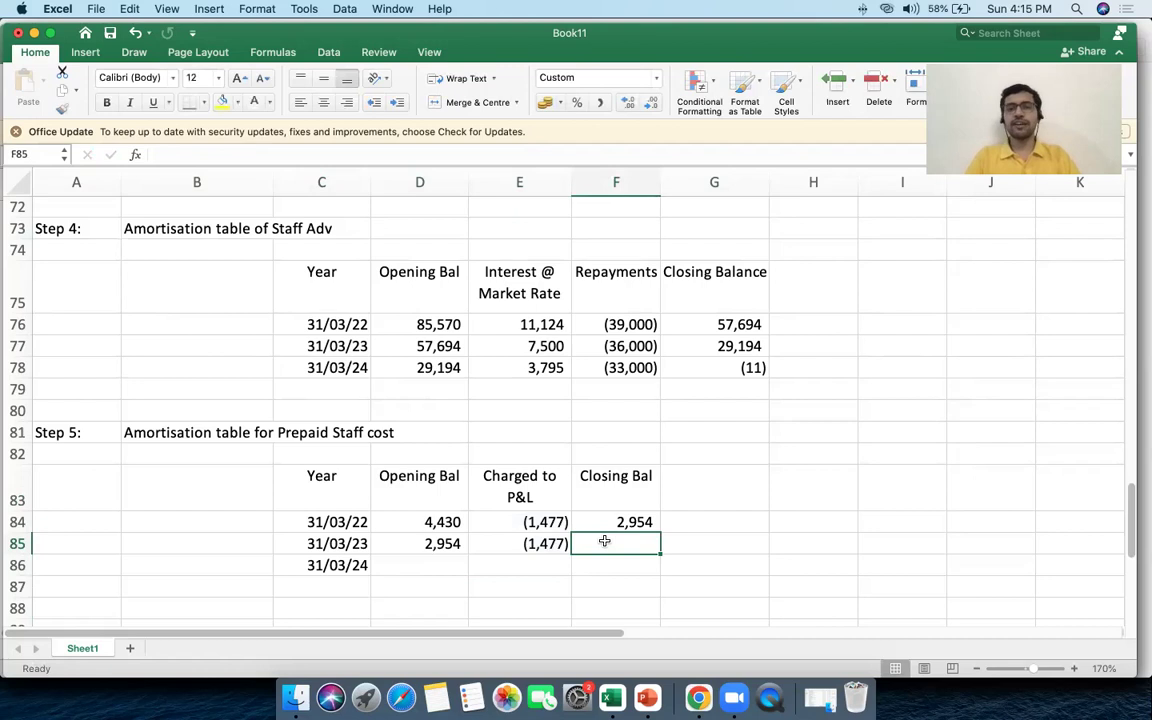
key(ctrl+d)
Carry the 31/03/23 prepaid closing balance forward as the 31/03/24 opening balance in D86
click(457, 559)
double_click(457, 565)
key(Escape)
Set the 31/03/24 P&L charge in E86 to =E85 and fill the closing balance formula down into F86
click(488, 562)
text(=)
click(528, 546)
key(Tab)
key(ctrl+d)
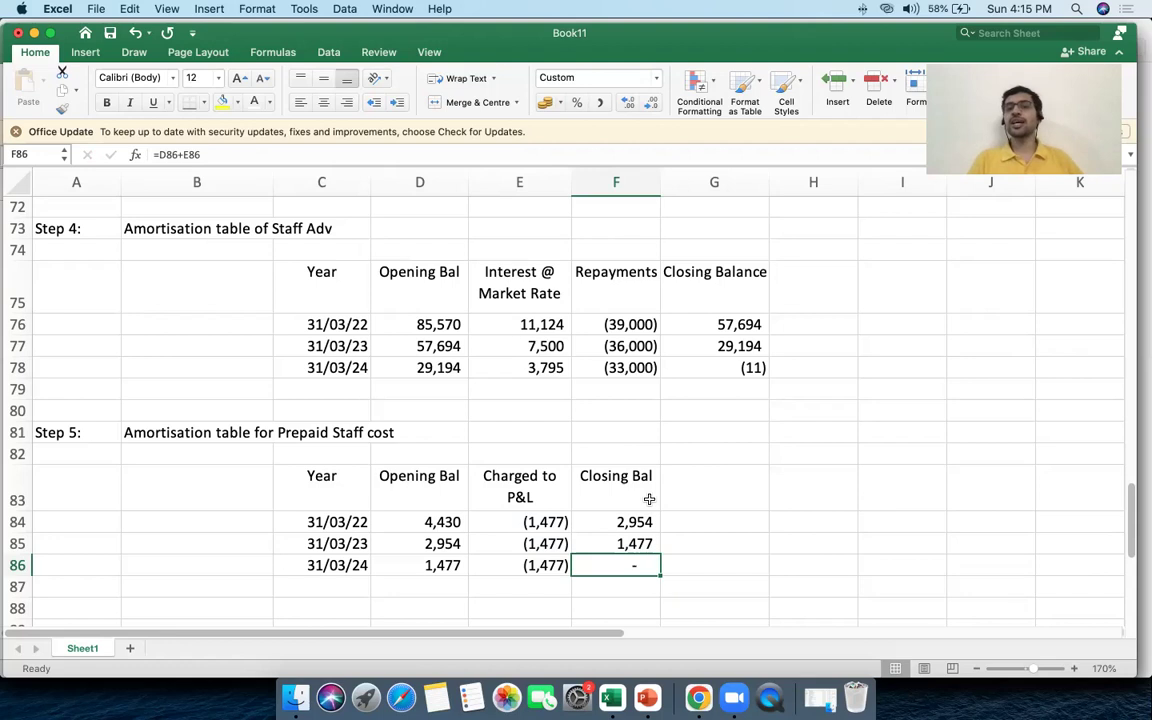
scroll(502, 472, down, 2)
drag(510, 478, 537, 509)
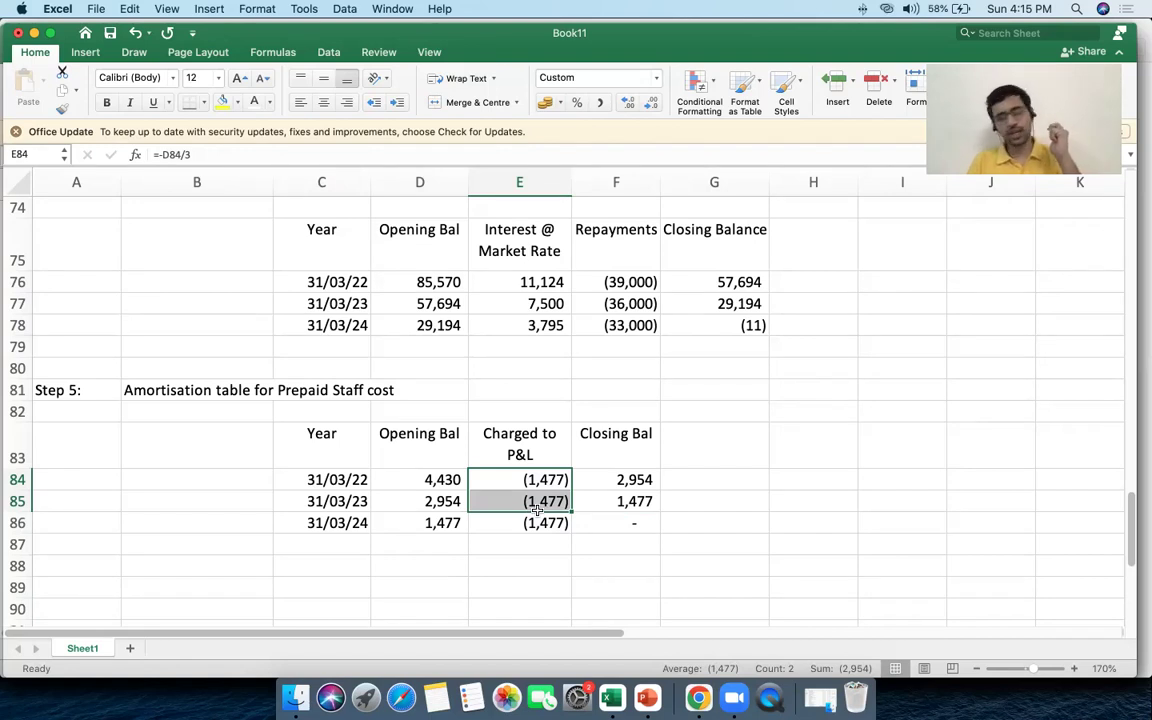
drag(483, 445, 506, 514)
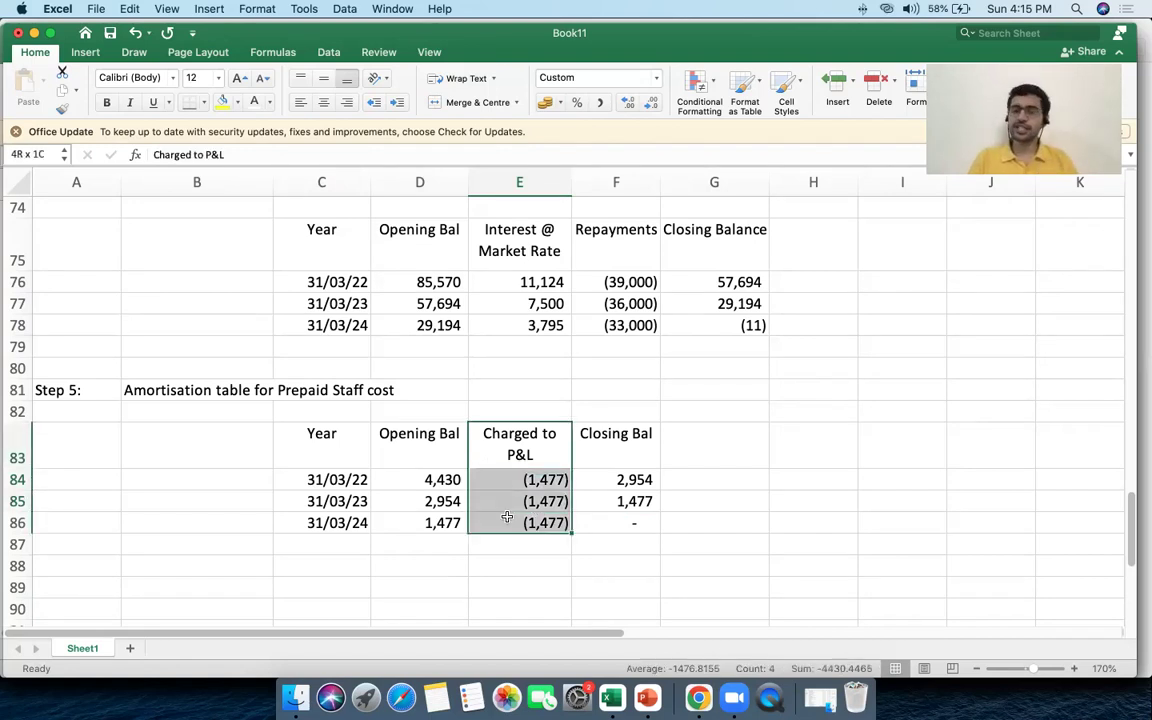
click(527, 539)
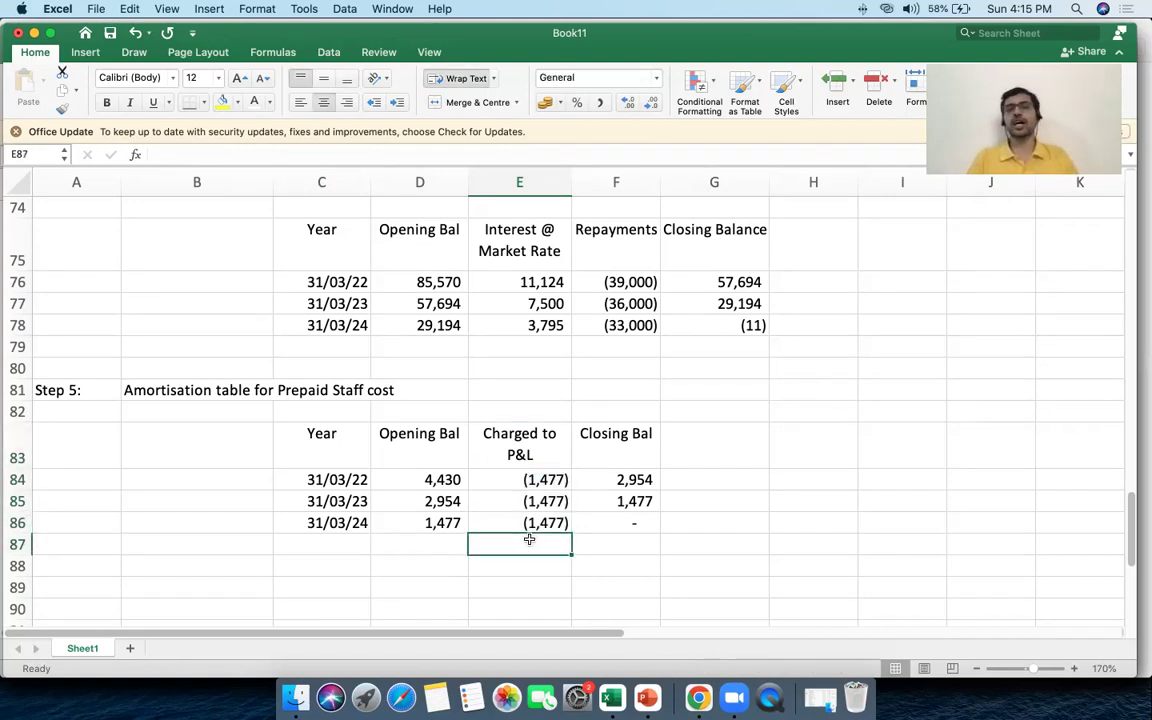
click(527, 516)
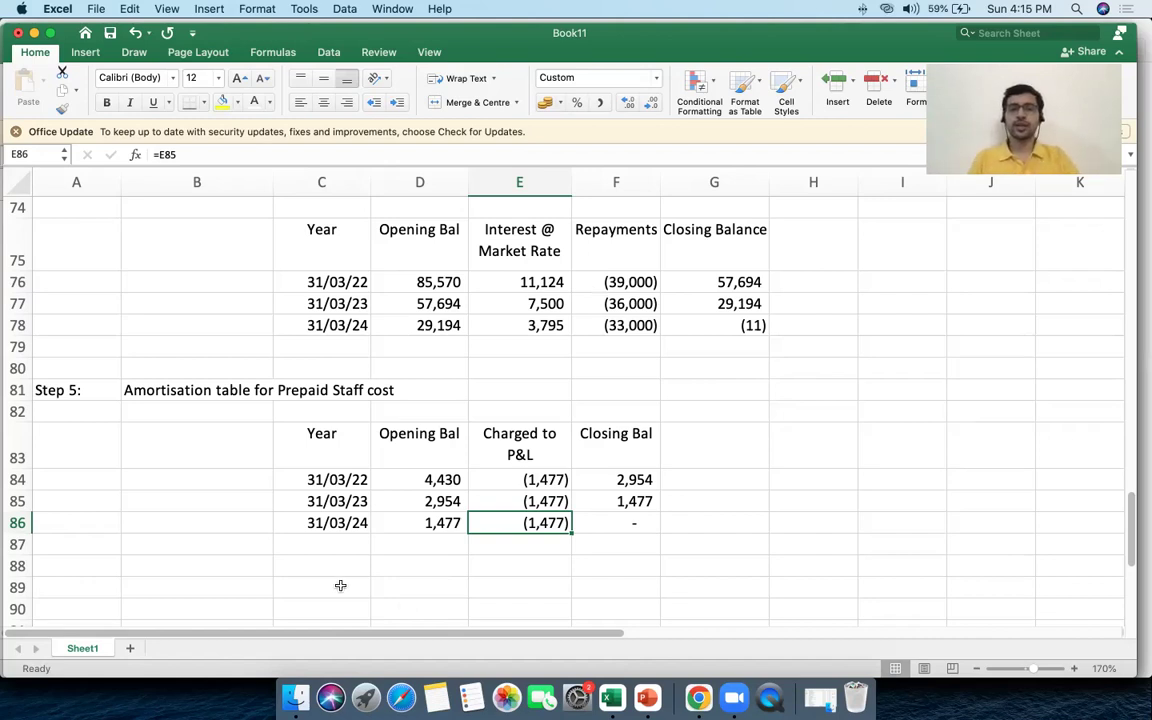
Copy the Year heading and the three year-end dates from C83:C86 into C89:C92 below the prepaid table
drag(330, 480, 330, 522)
key(super+c)
click(355, 455)
drag(355, 455, 419, 517)
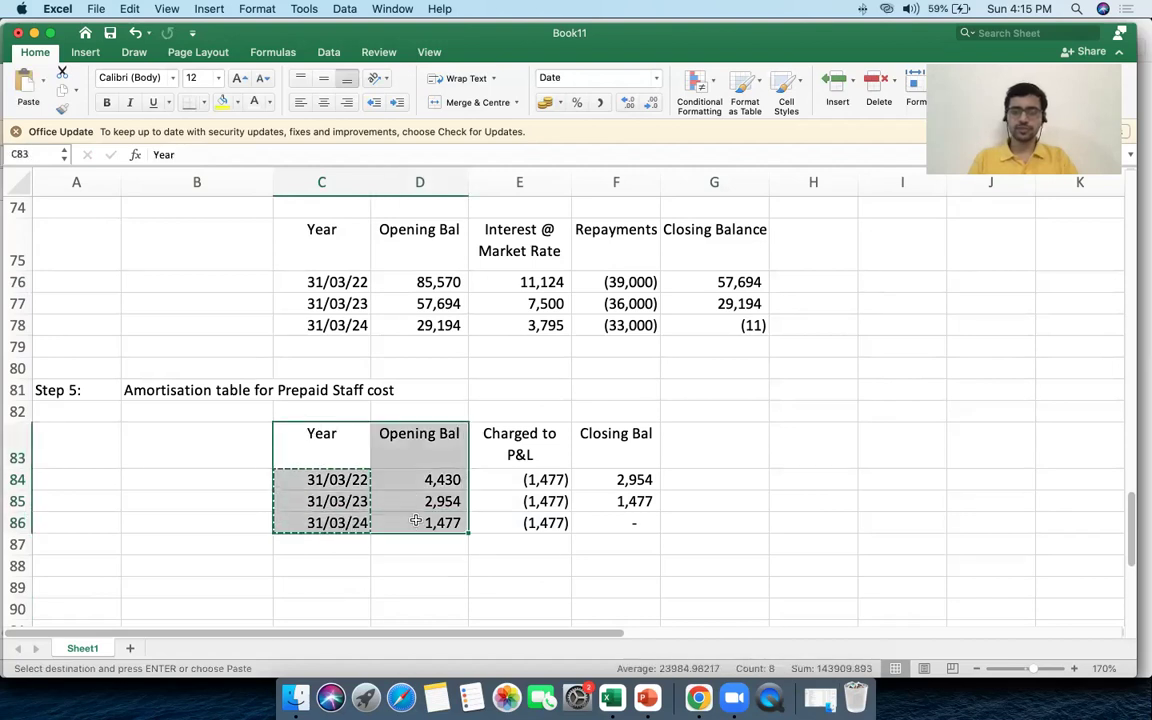
key(super+c)
click(343, 591)
key(Return)
drag(375, 598, 527, 425)
click(527, 425)
scroll(527, 420, up, 4)
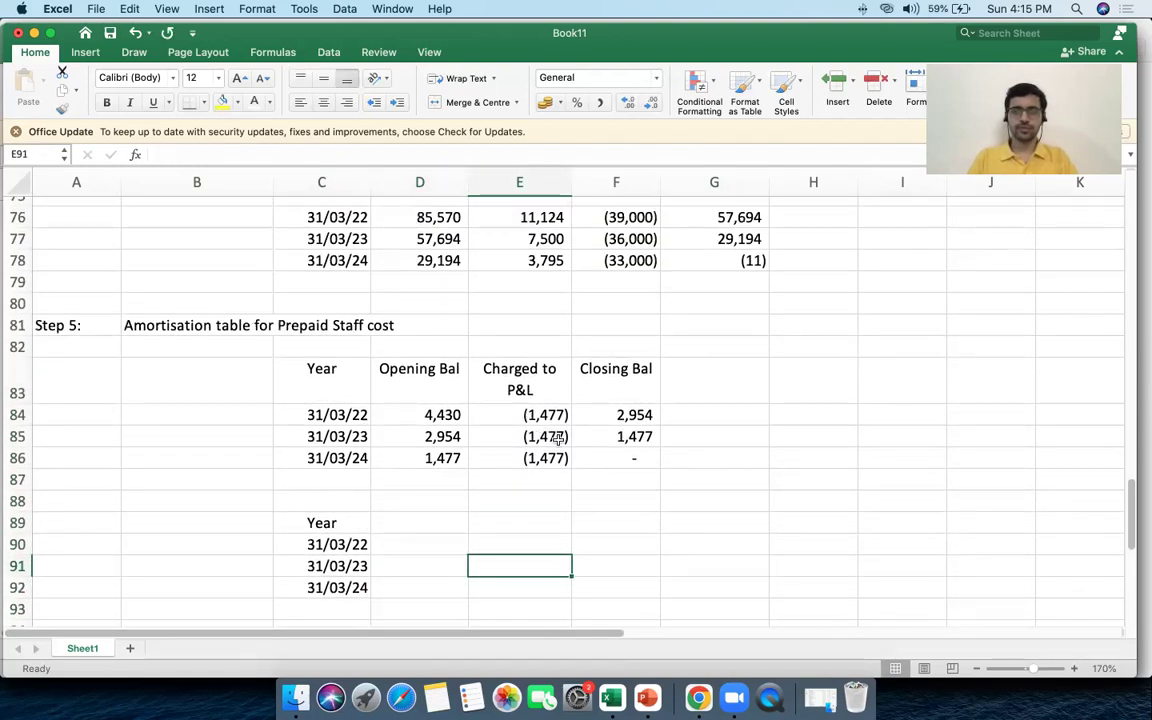
scroll(560, 437, down, 2)
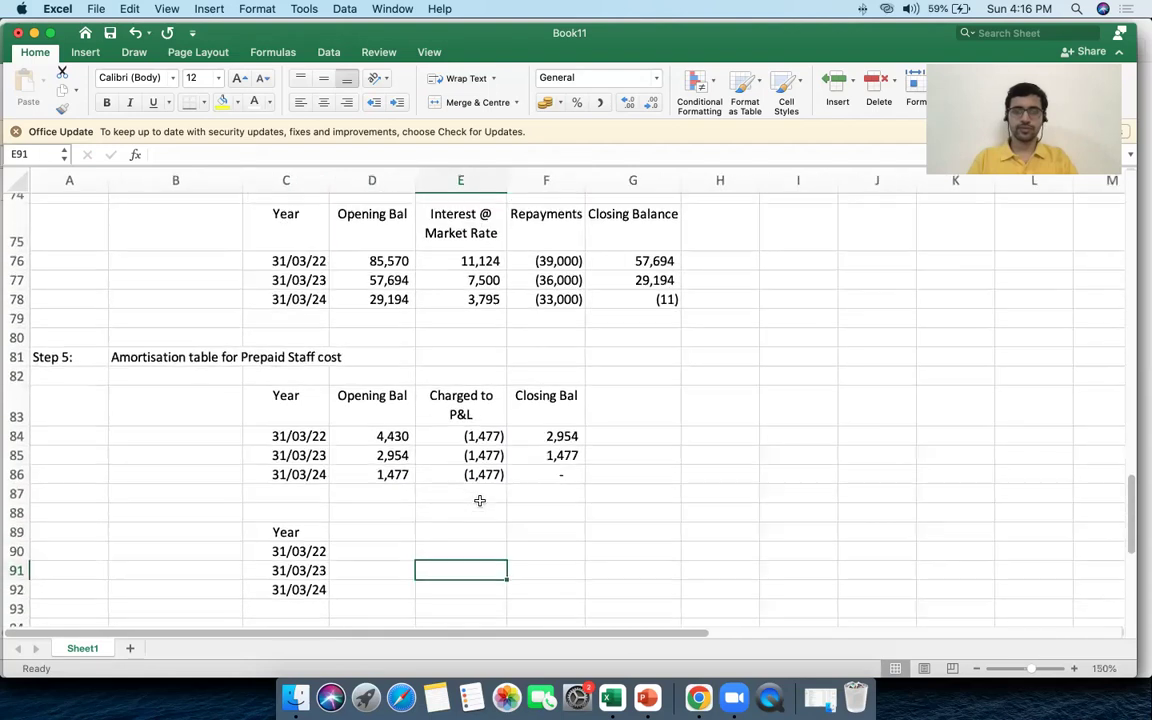
Enter the heading "Total P&L" in E89 and centre it
click(459, 541)
text(Tot)
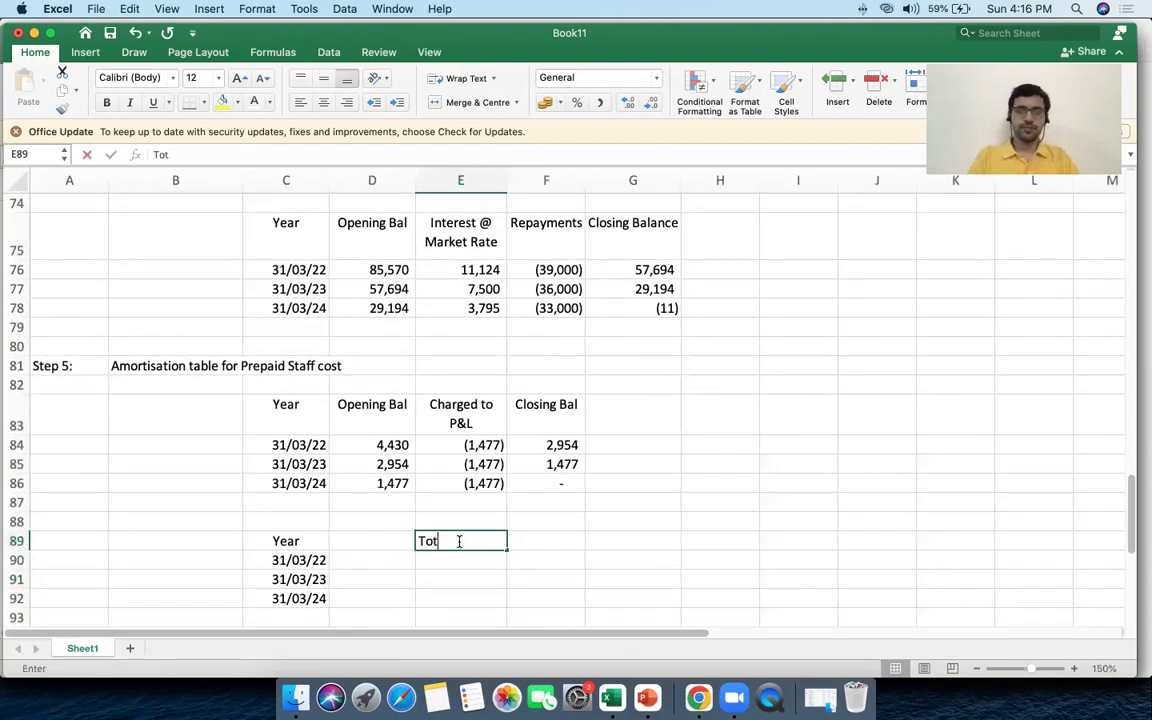
text(al P&L)
key(Tab)
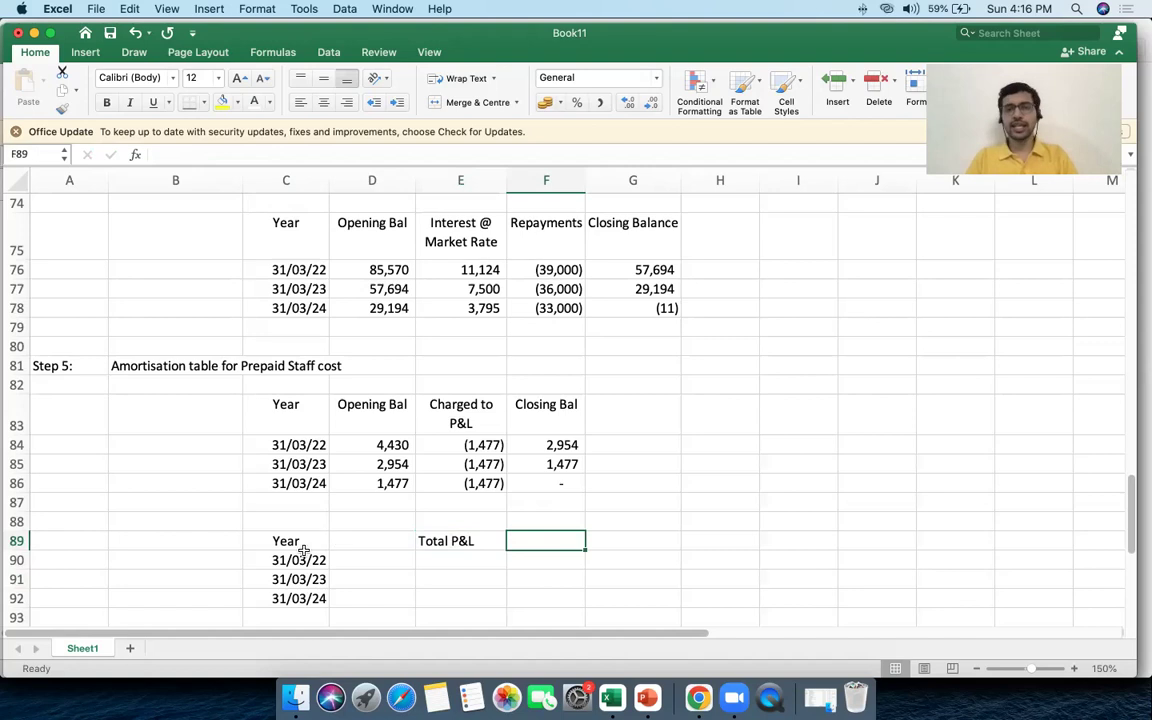
click(305, 560)
click(391, 563)
click(443, 545)
click(323, 102)
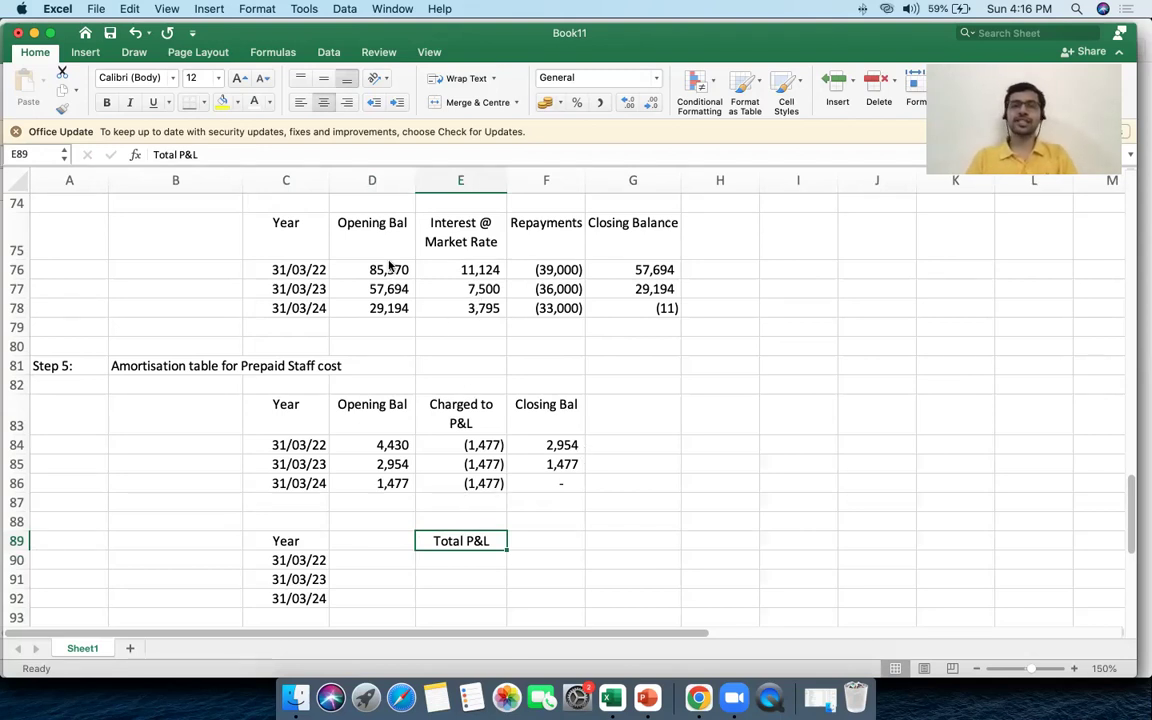
Calculate the 31/03/22 total P&L in E90 as market-rate interest plus the prepaid charge, =E76+E84
click(478, 560)
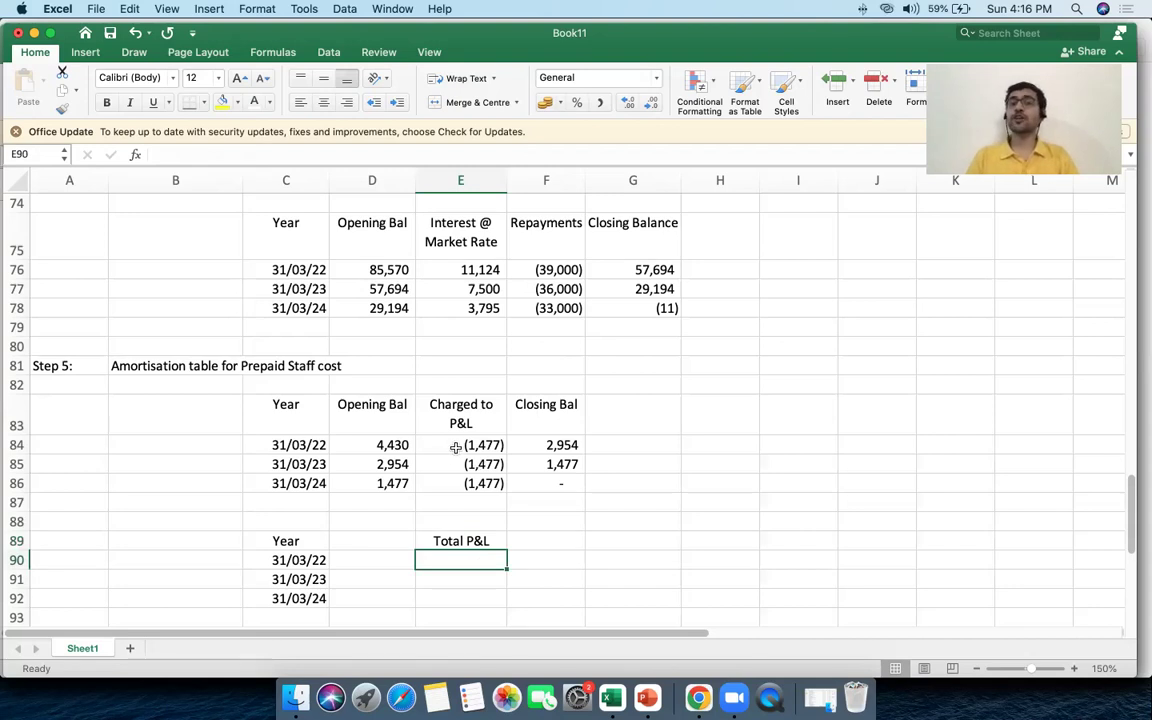
text(=)
click(467, 268)
text(+)
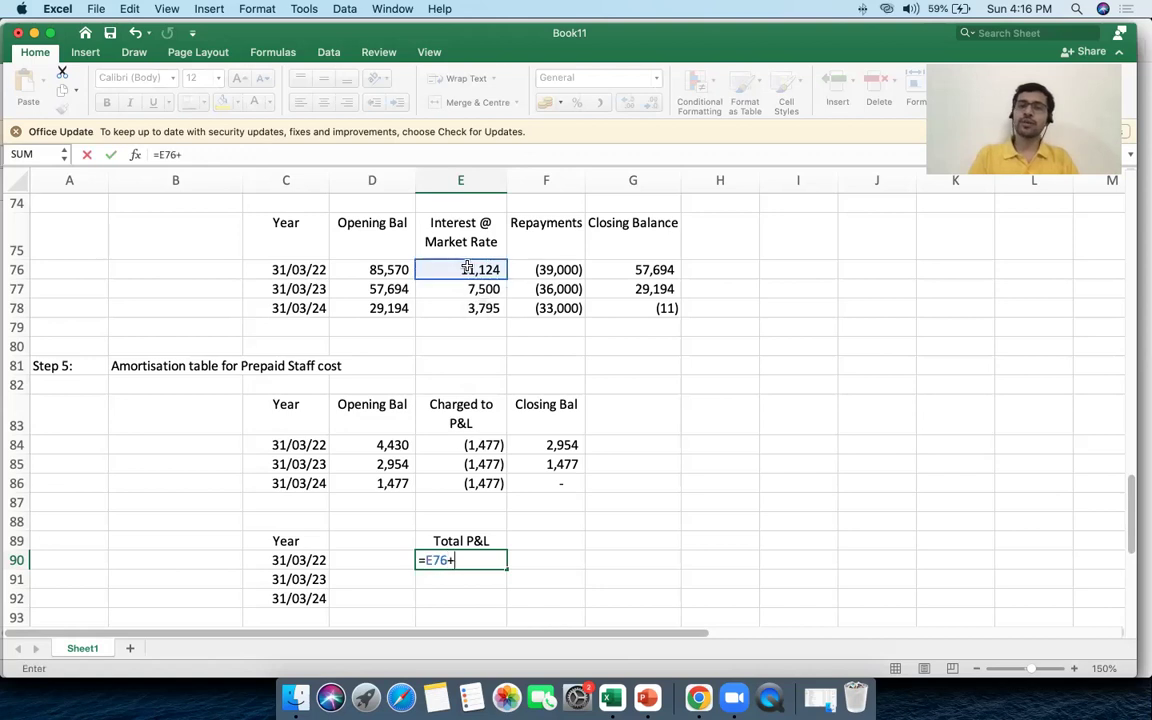
click(484, 444)
key(Return)
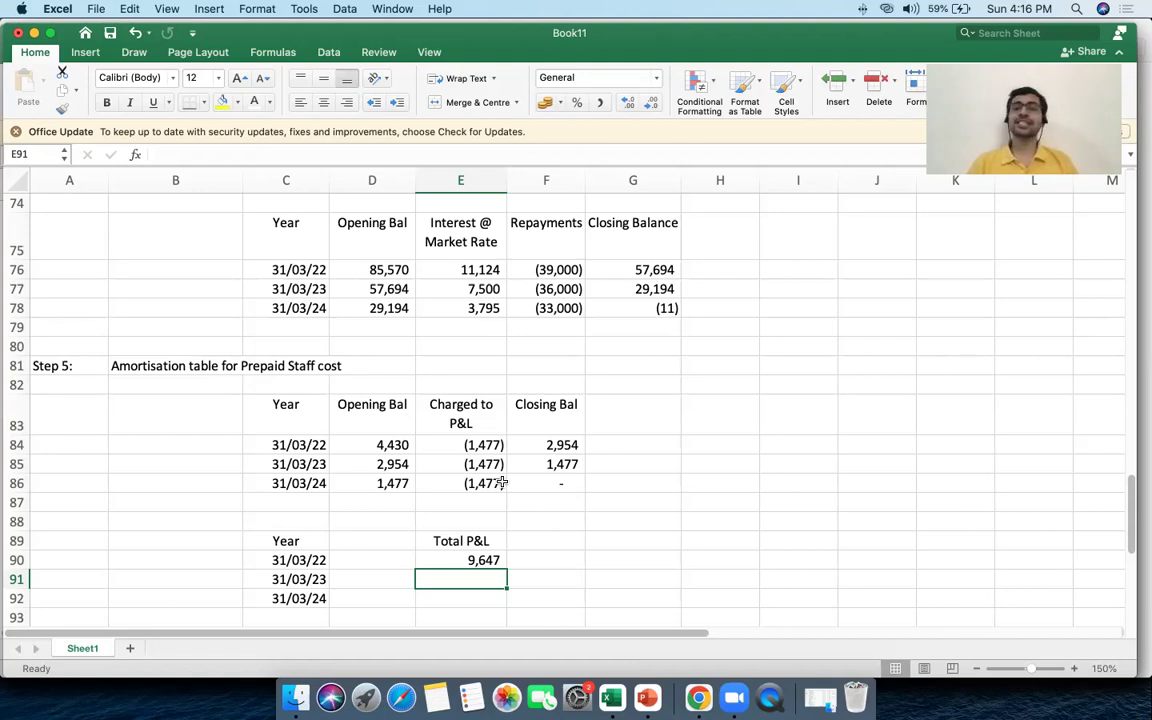
Calculate the 31/03/23 total P&L in E91 with =E77+E85
text(=)
click(465, 288)
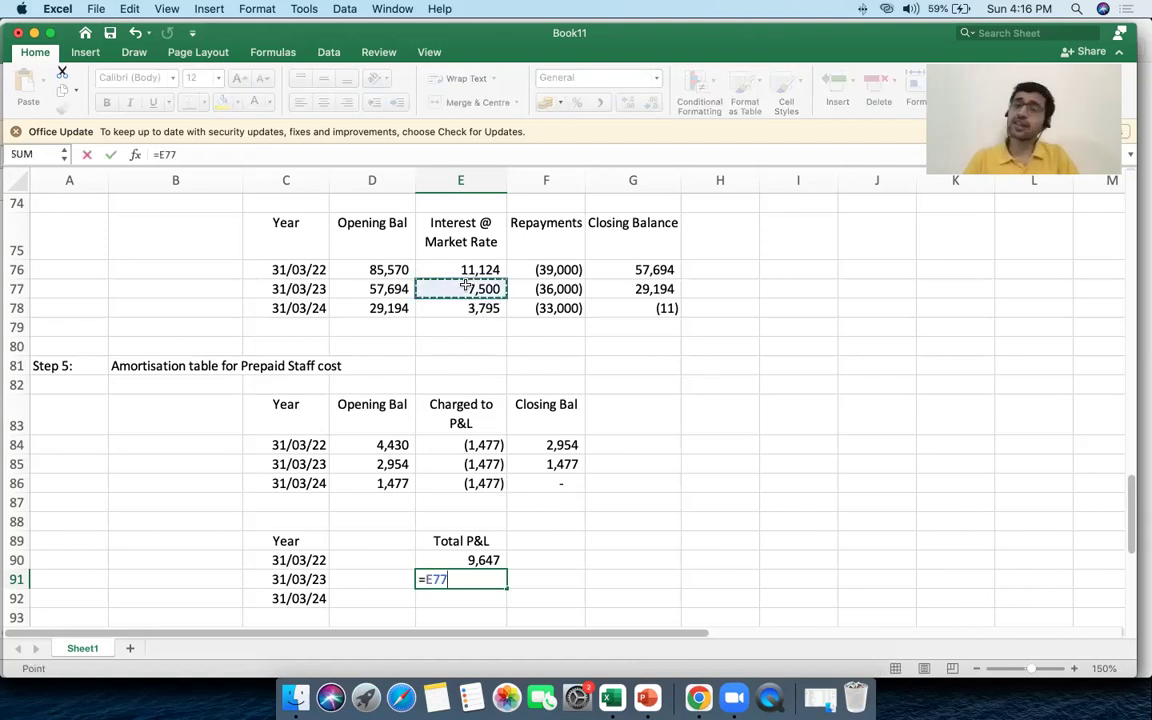
text(+)
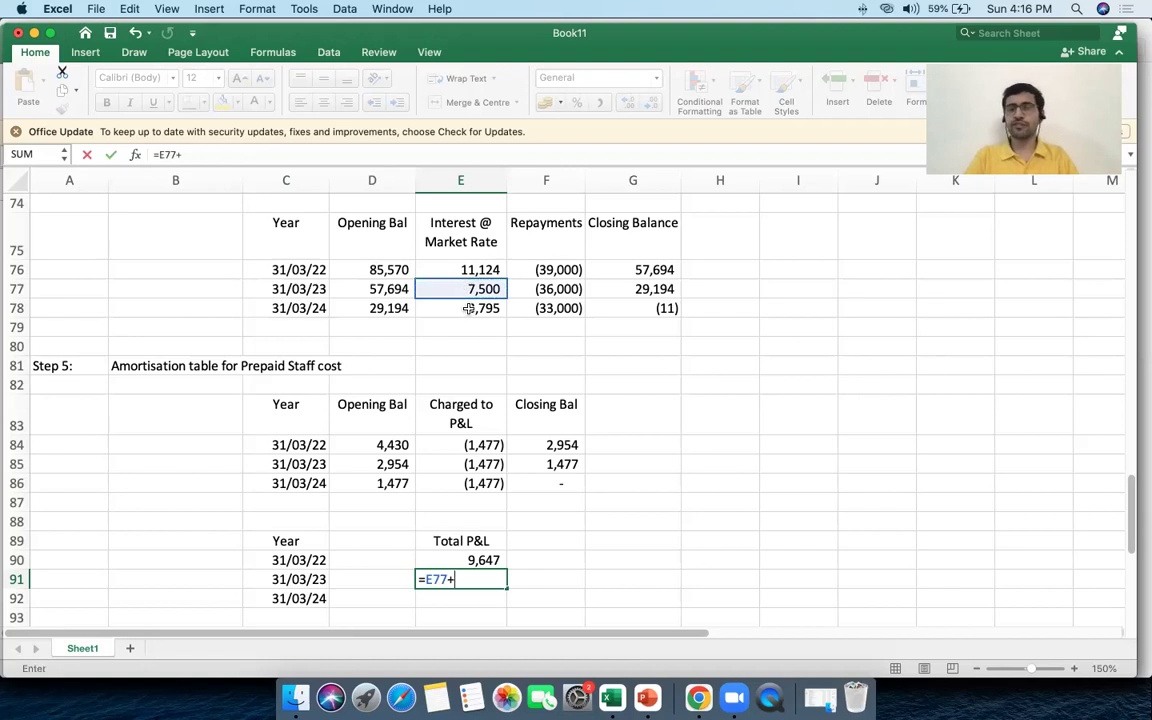
click(466, 463)
key(Return)
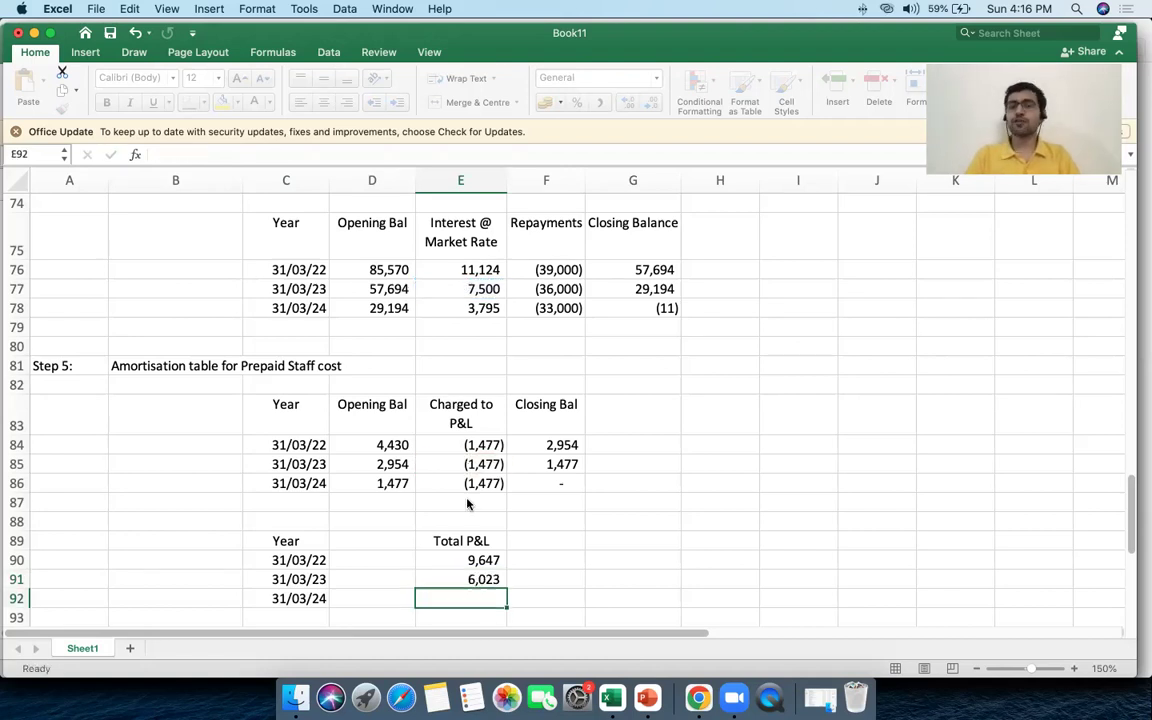
Calculate the 31/03/24 total P&L in E92 with =E78+E86
scroll(470, 525, down, 1)
click(462, 540)
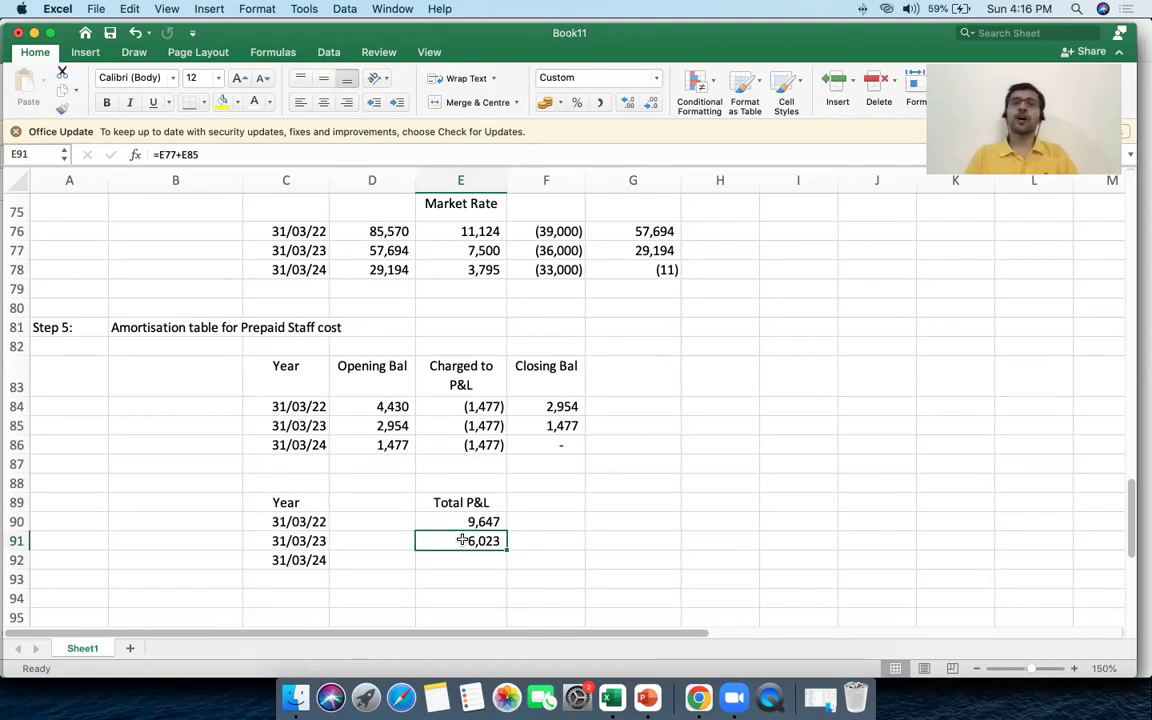
click(465, 560)
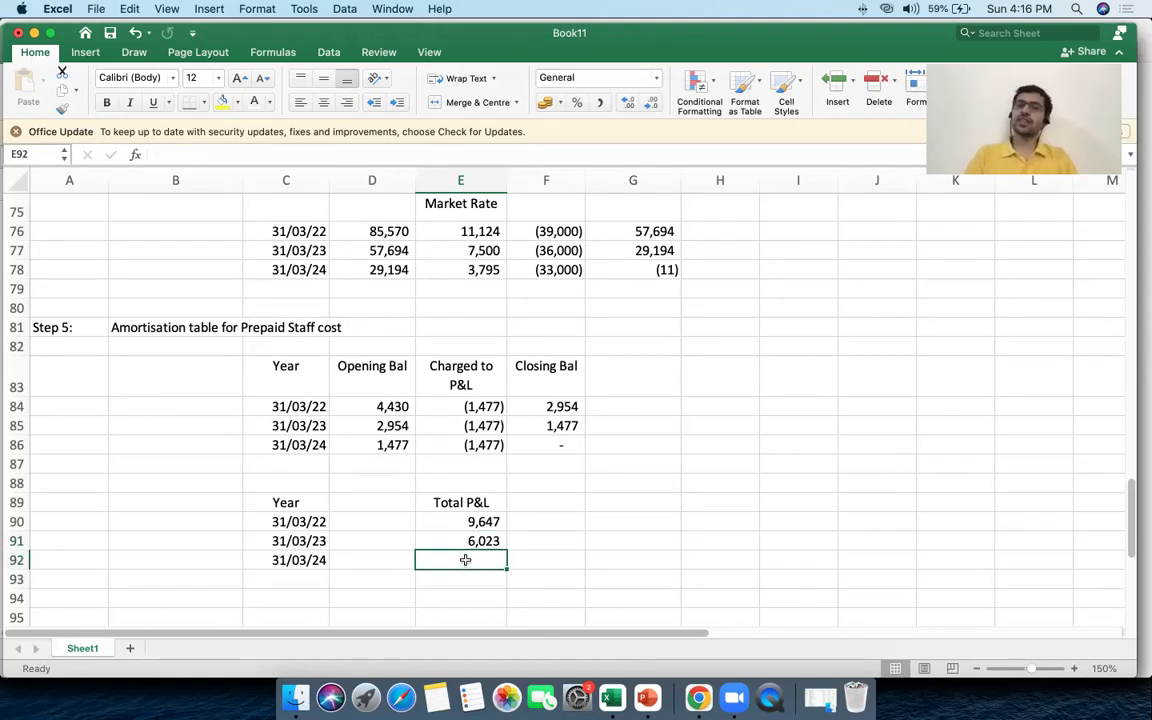
text(=)
click(470, 270)
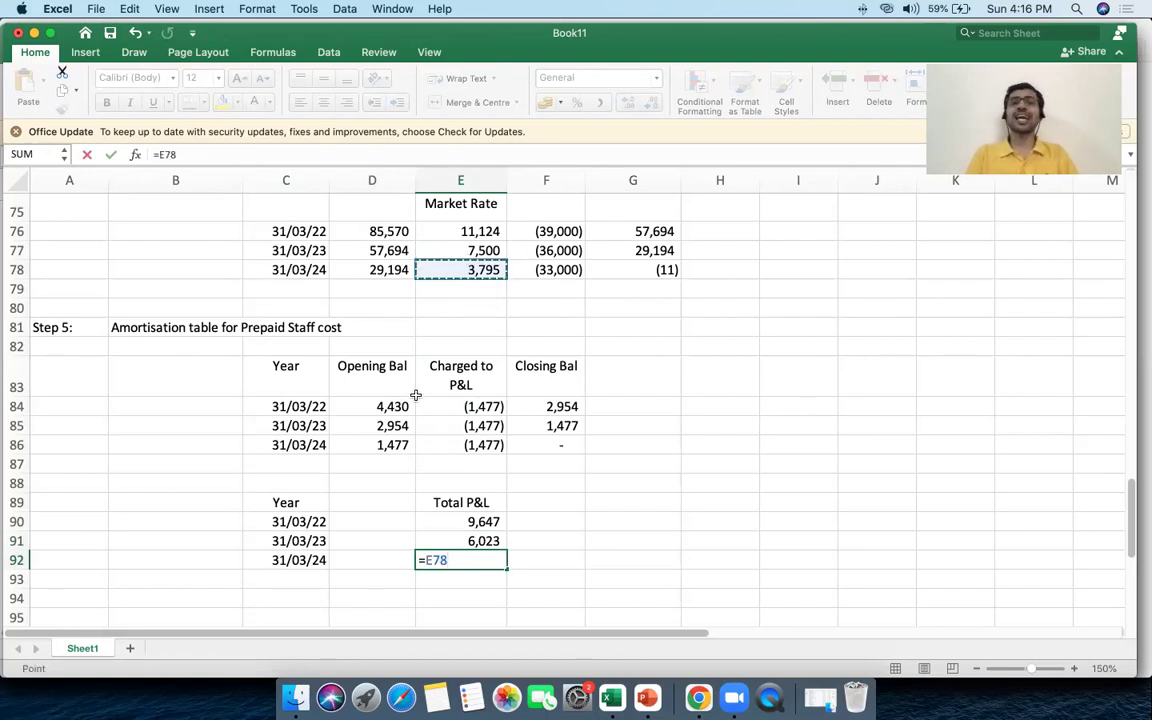
text(+)
click(460, 445)
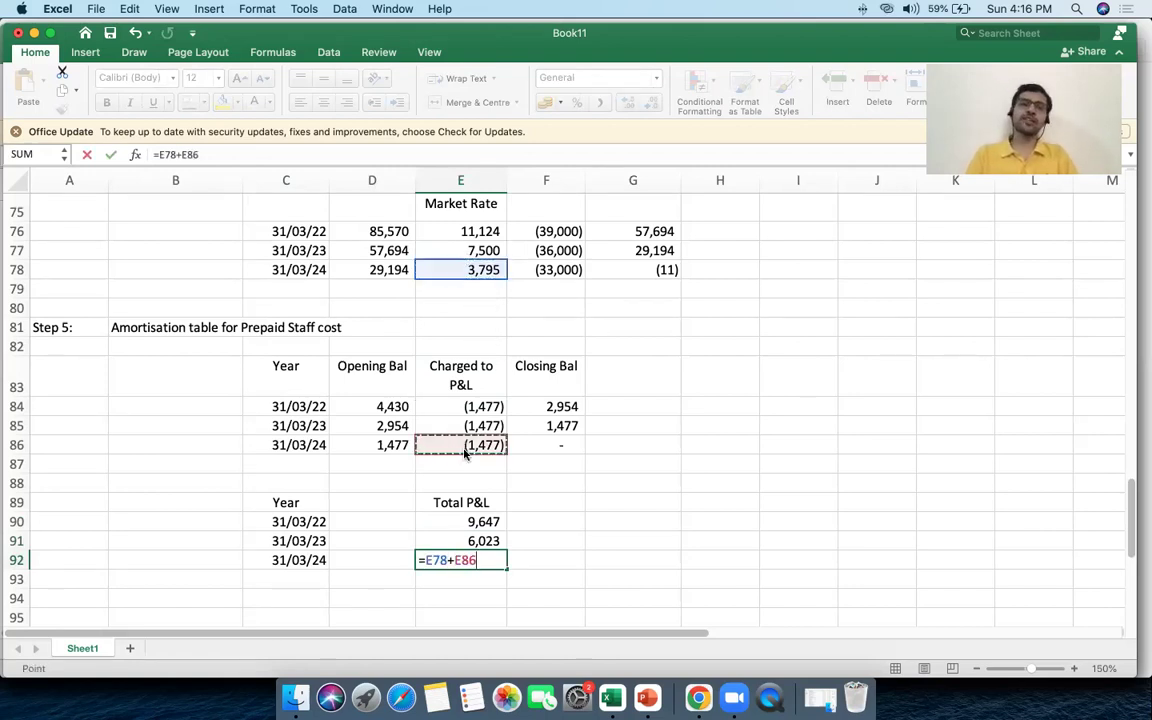
key(Return)
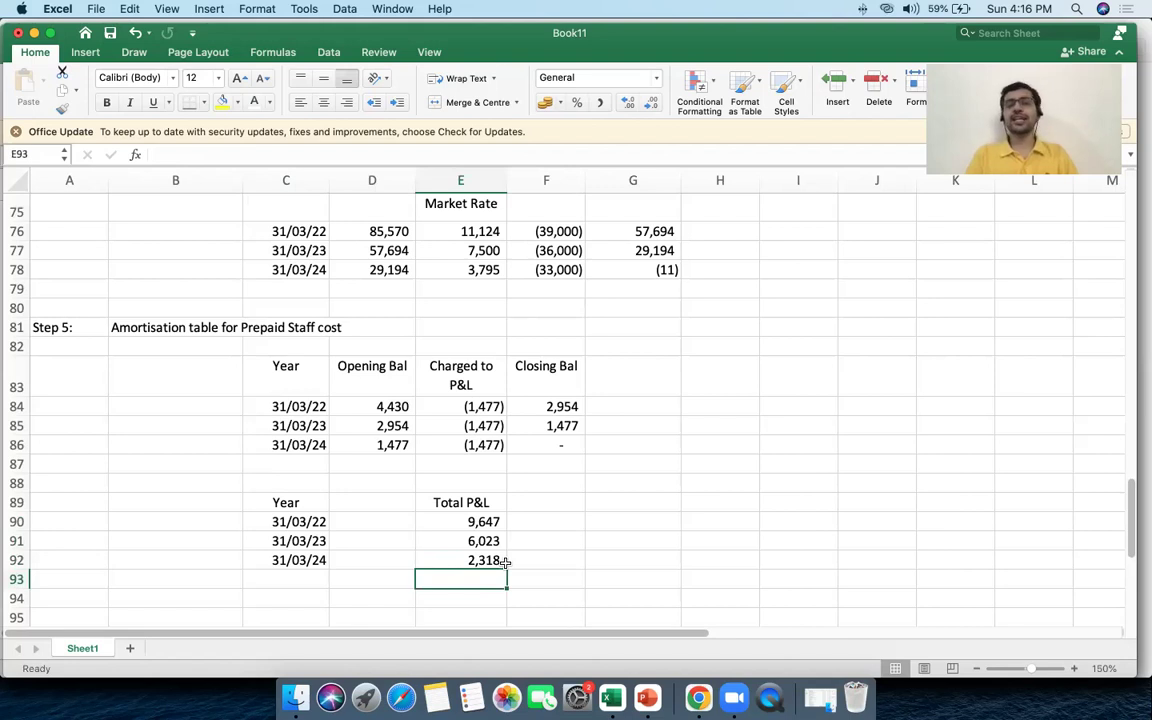
Sum the three years' total P&L in E94 with =SUM(E90:E92)
click(502, 592)
text(=sum()
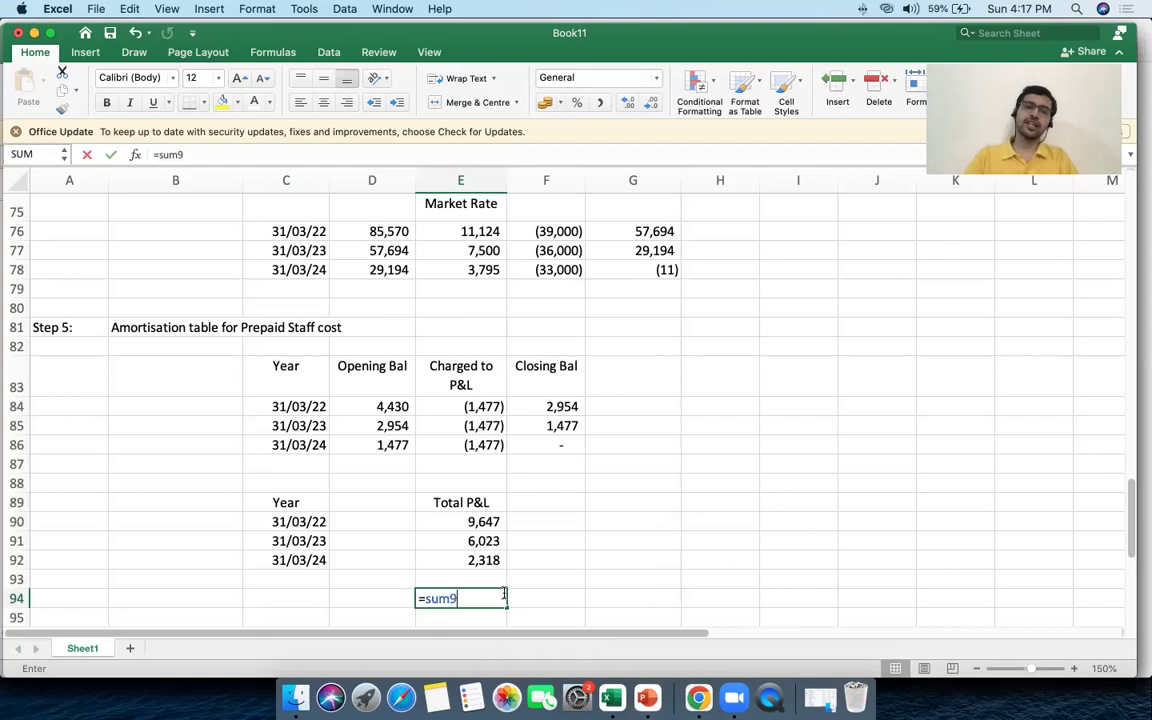
drag(485, 524, 500, 560)
key(Tab)
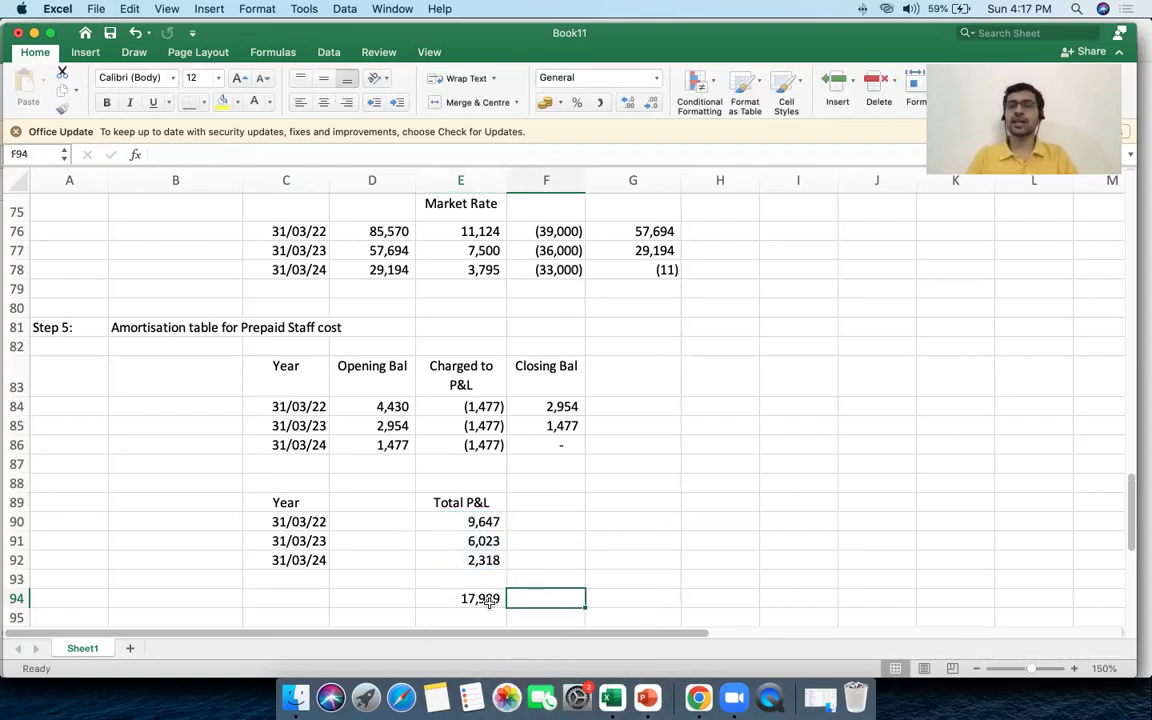
click(488, 597)
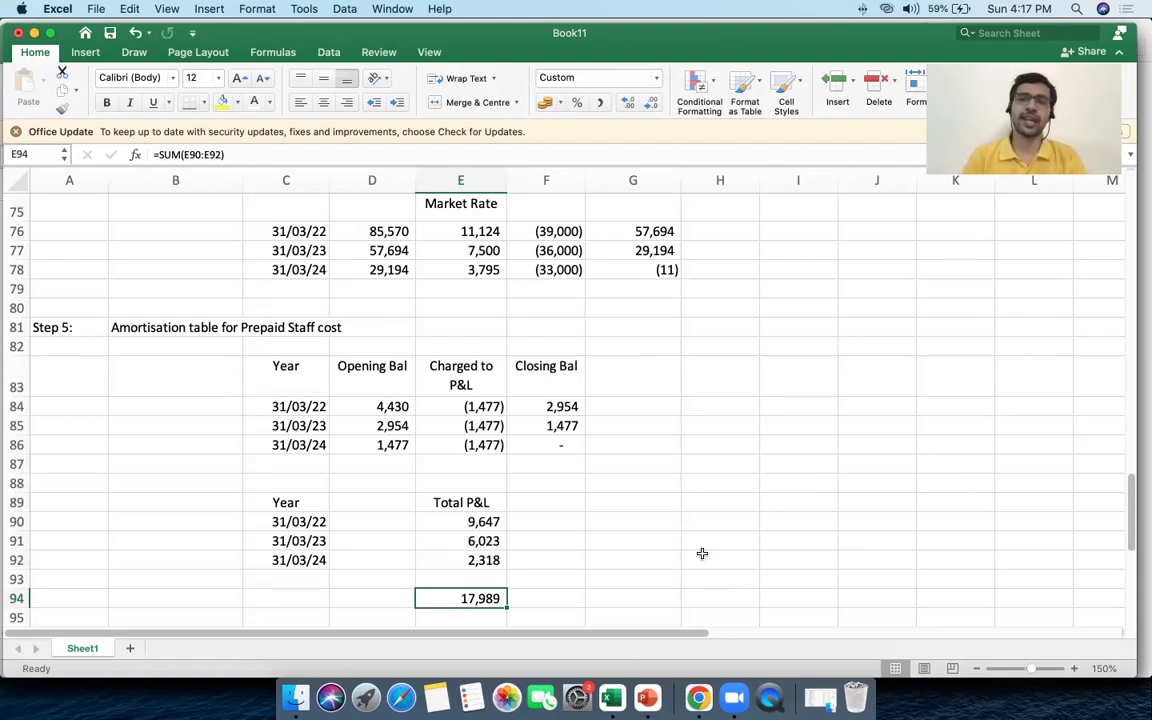
Try a rounding adjustment on the 31/03/24 interest by changing E78 to =D78*13%-11
click(458, 270)
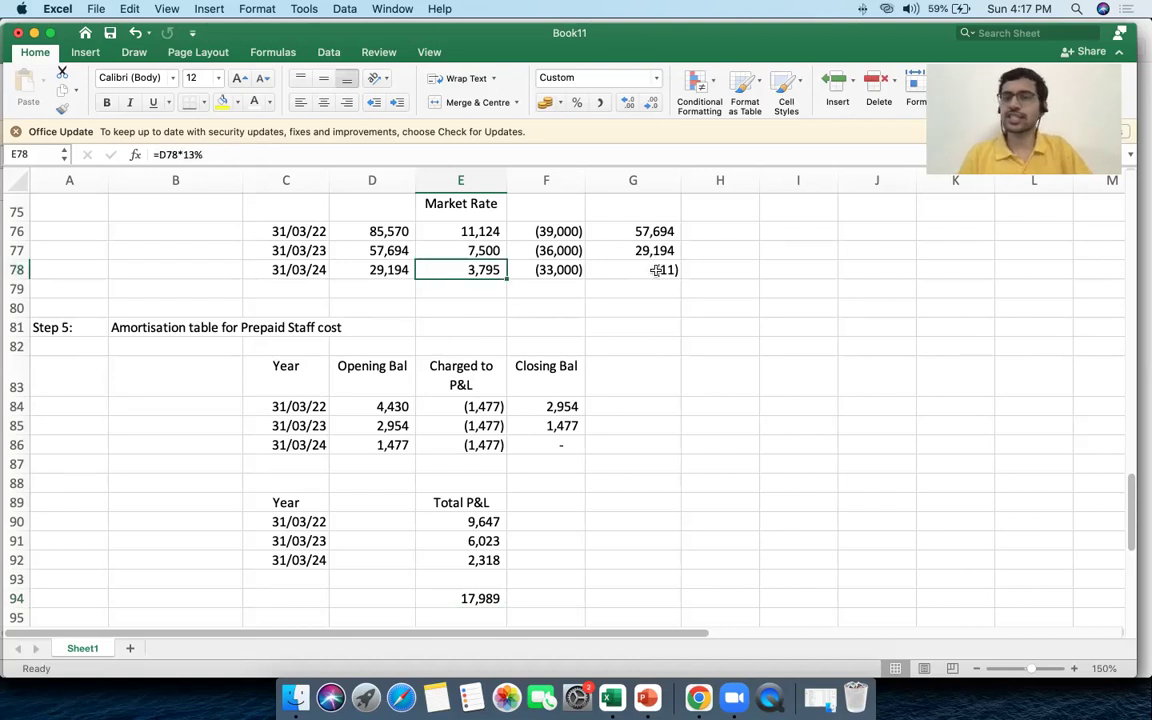
double_click(476, 274)
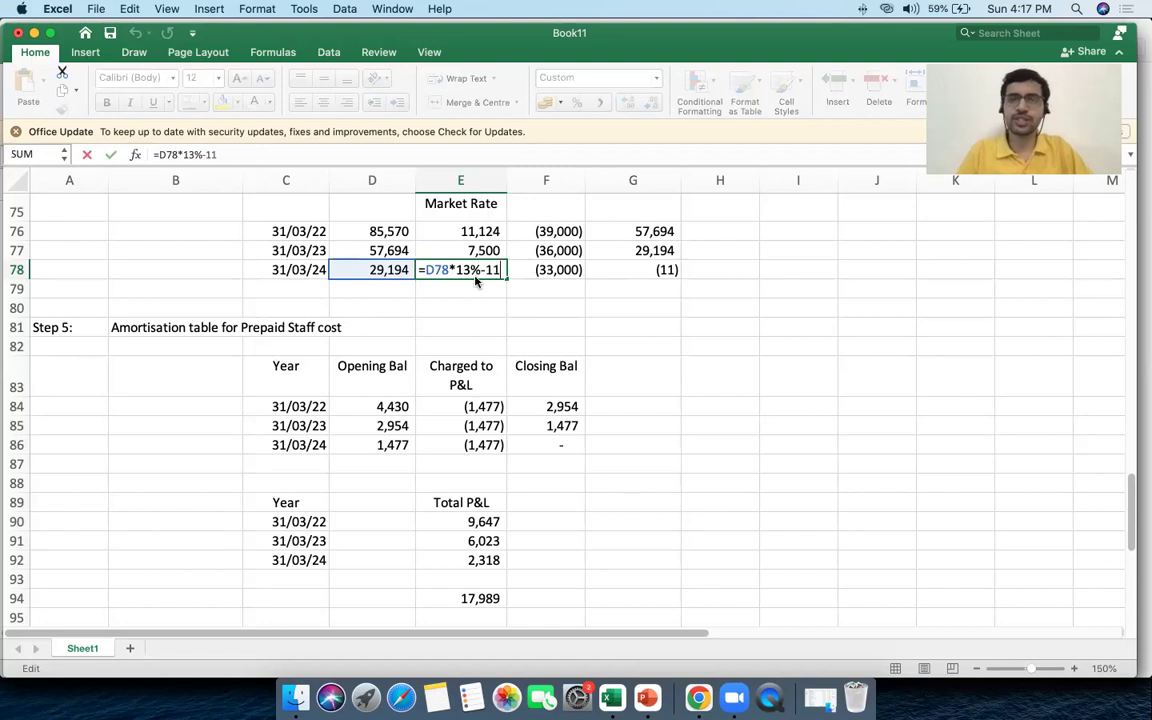
key(Tab)
Set the 31/03/24 interest formula in E78 to =D78*13%+11 to clear the rounding difference in the closing balance
click(490, 272)
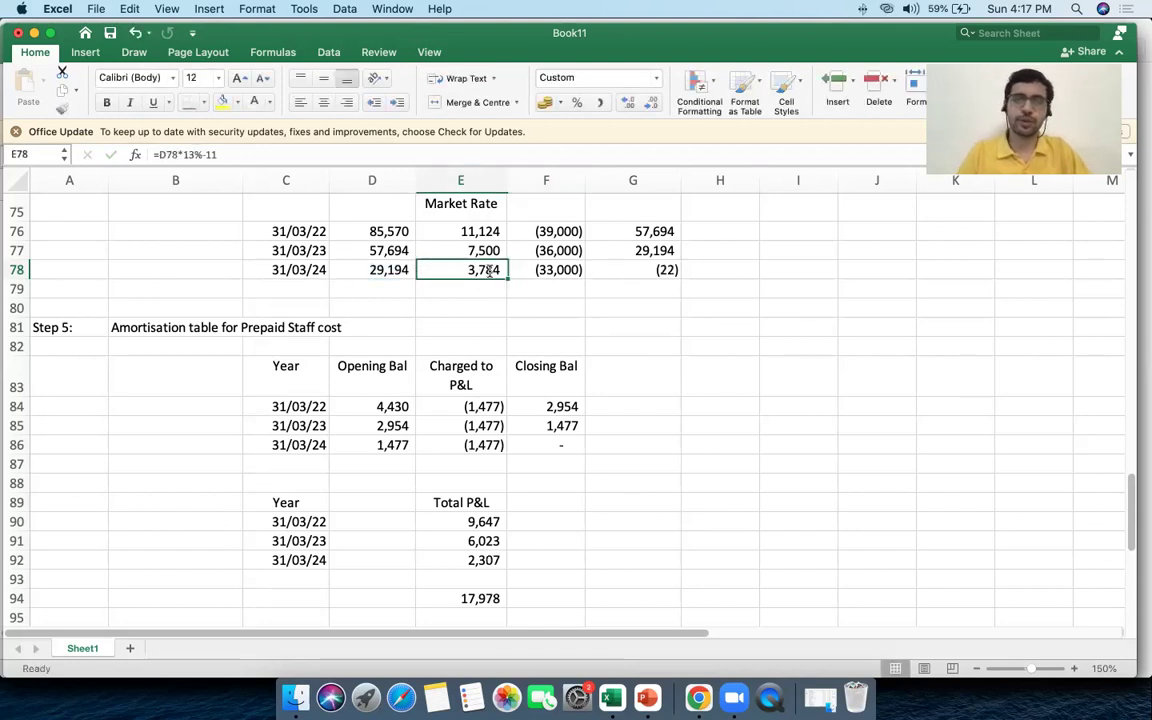
double_click(491, 273)
key(Tab)
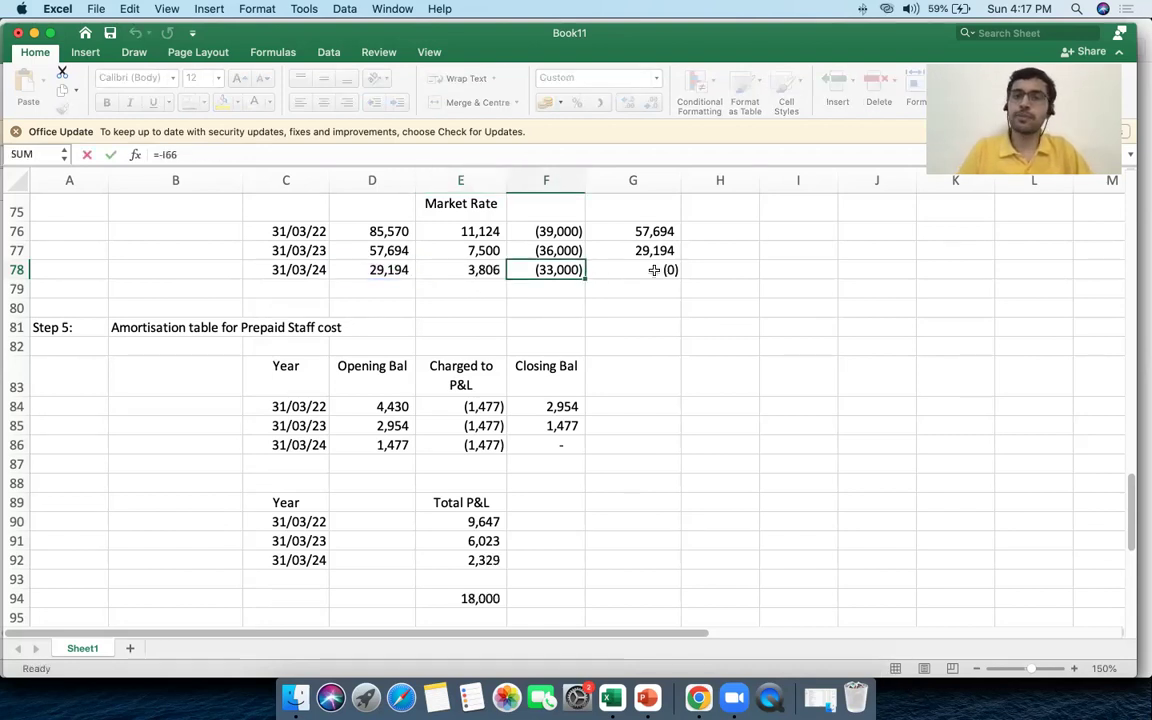
click(660, 270)
Compare the three-year P&L total in E94 with the interest cash flows in H64:H66
click(465, 556)
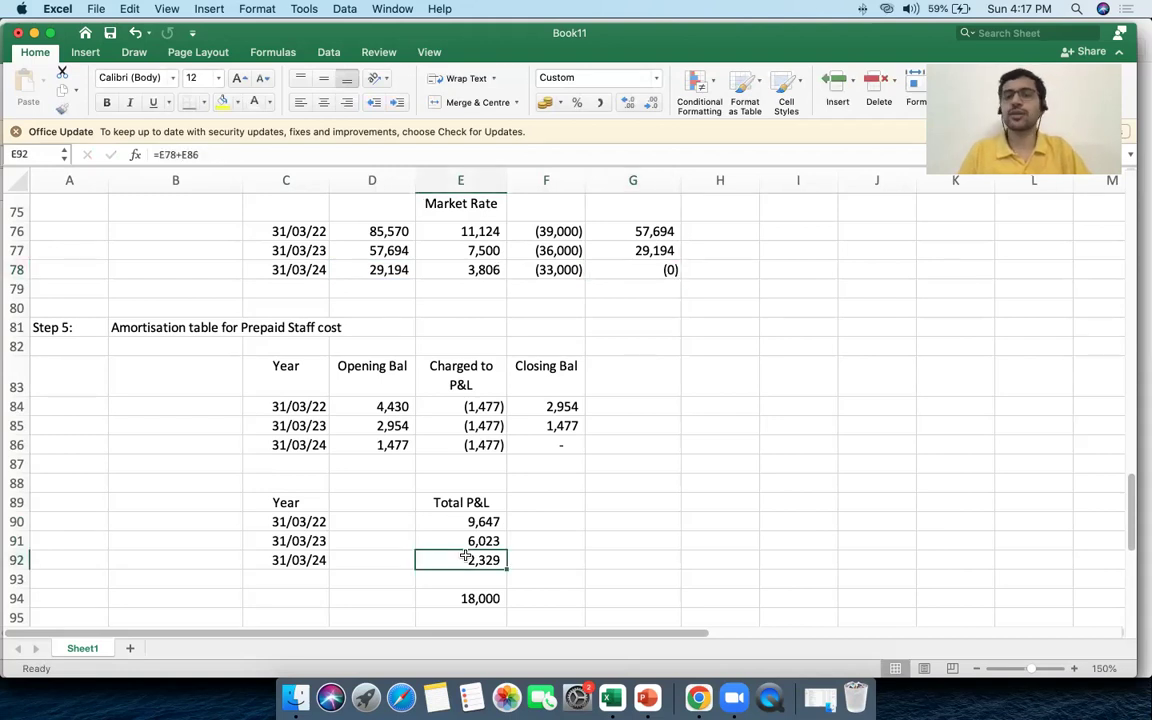
double_click(465, 556)
click(469, 597)
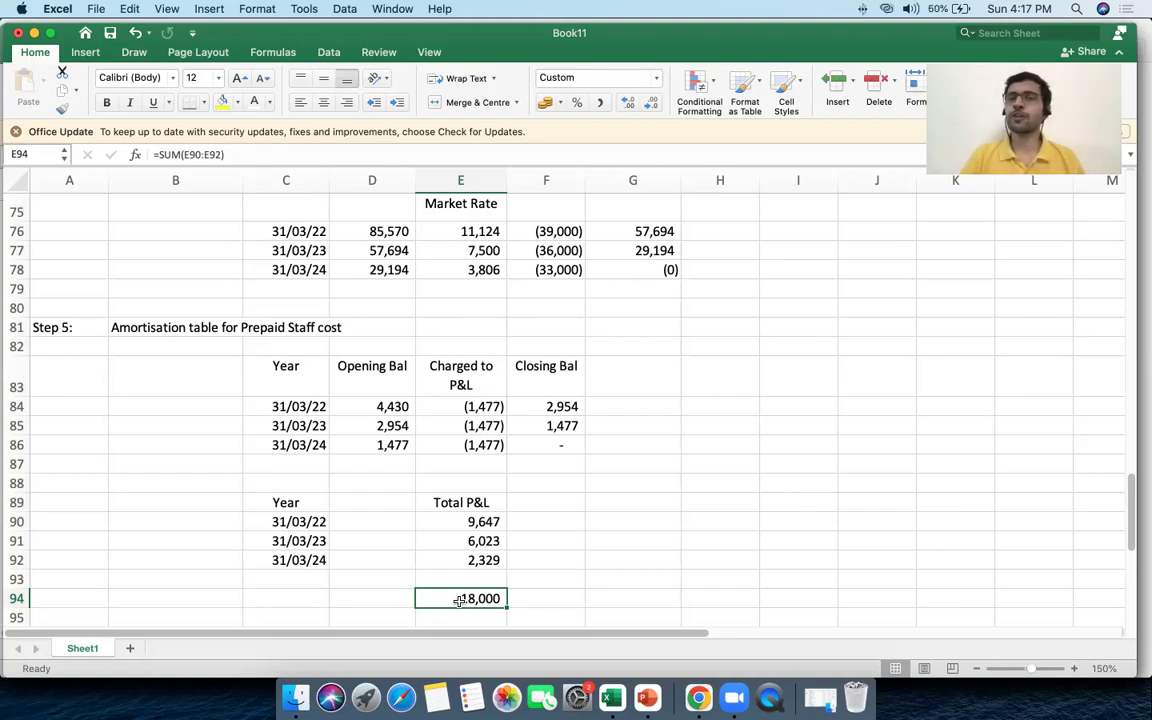
scroll(459, 600, up, 10)
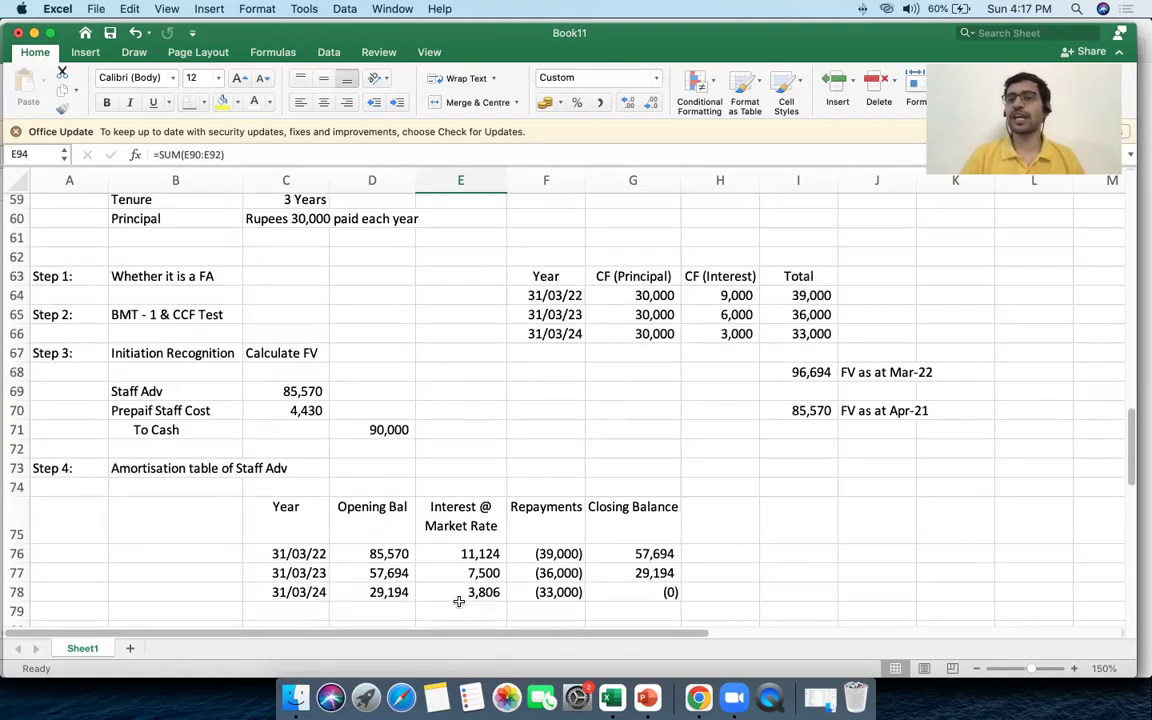
drag(709, 360, 722, 432)
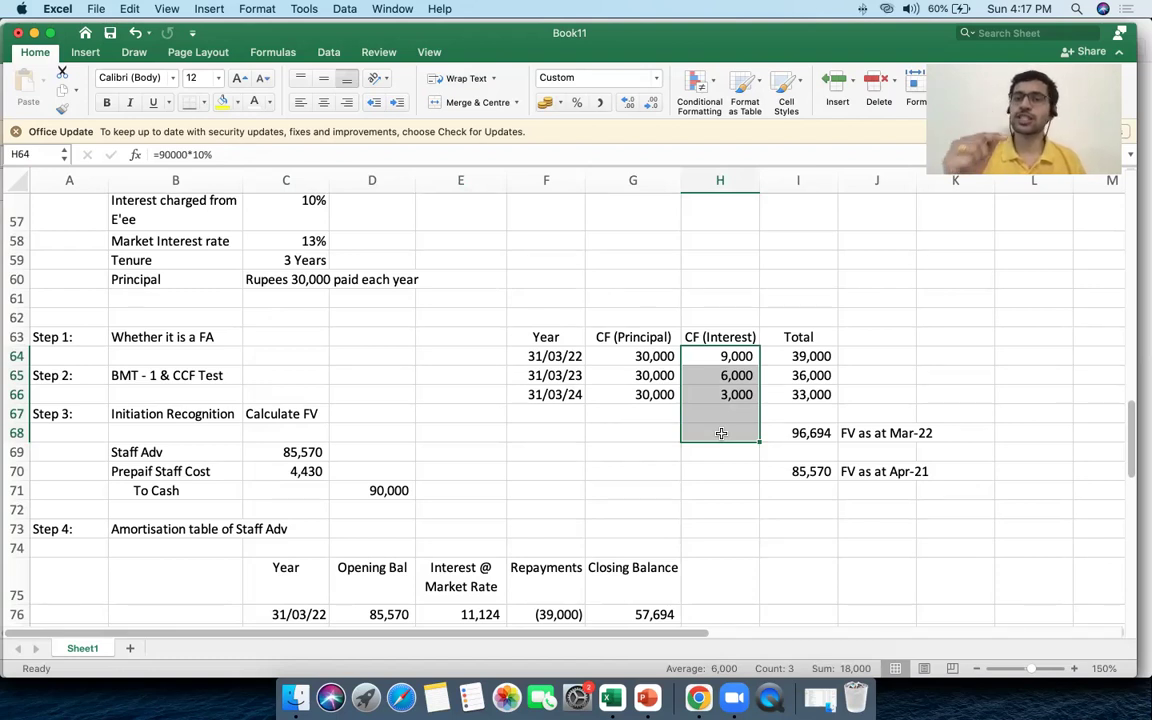
drag(720, 356, 740, 412)
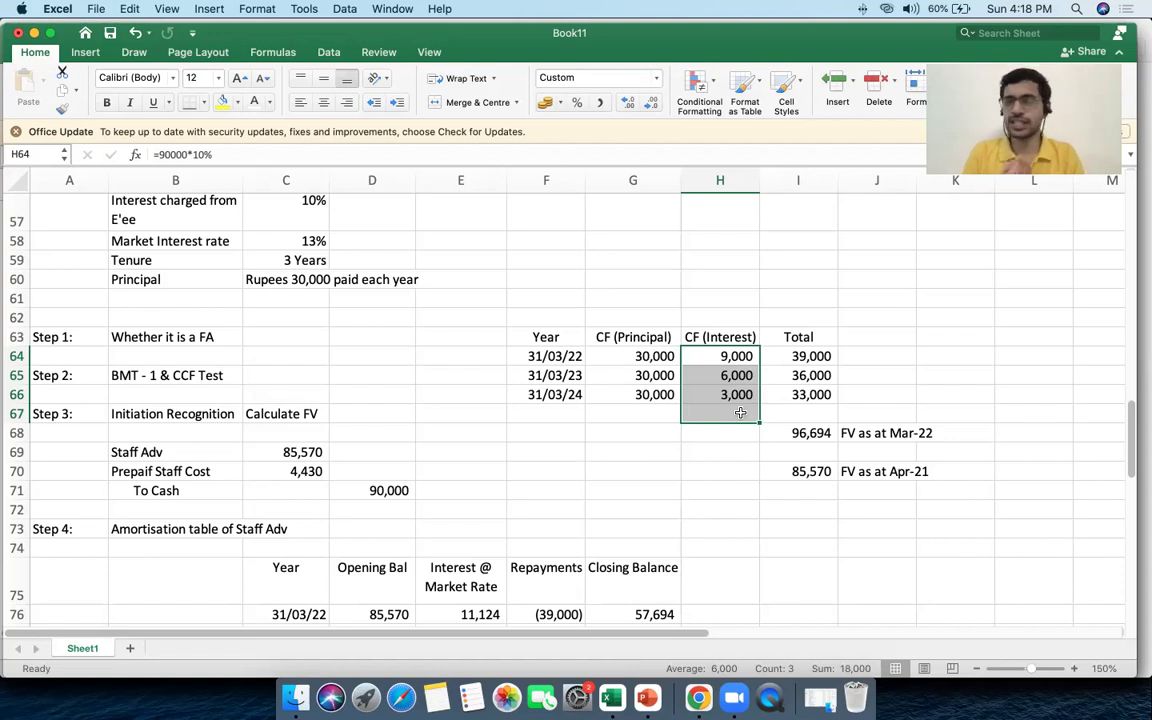
Review how the P&L total in E94 is built from the market-rate interest column and the prepaid staff cost charges
scroll(740, 412, down, 8)
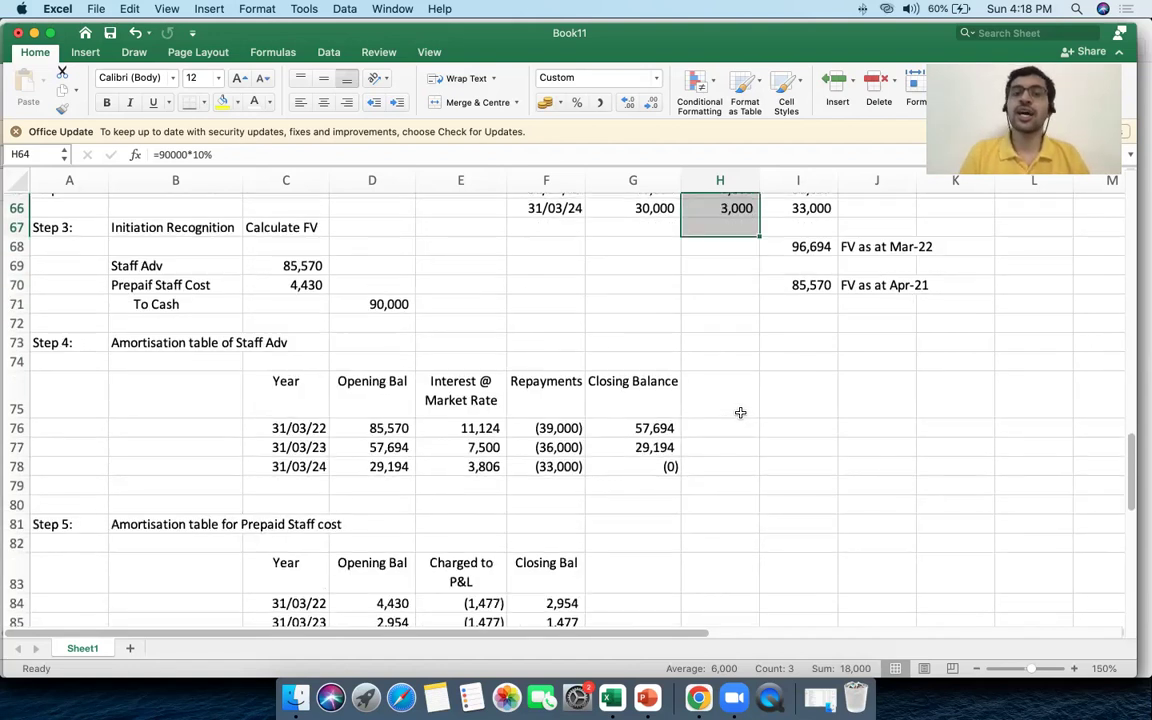
scroll(740, 412, down, 2)
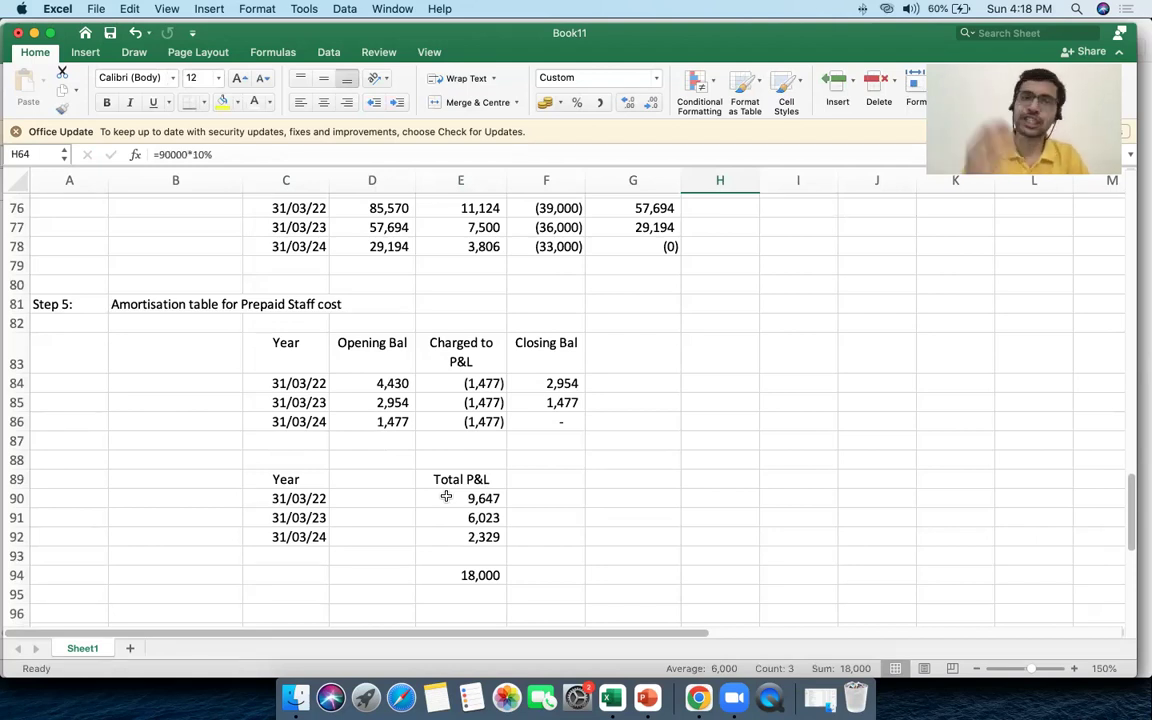
click(465, 574)
scroll(471, 571, up, 1)
scroll(471, 571, up, 1)
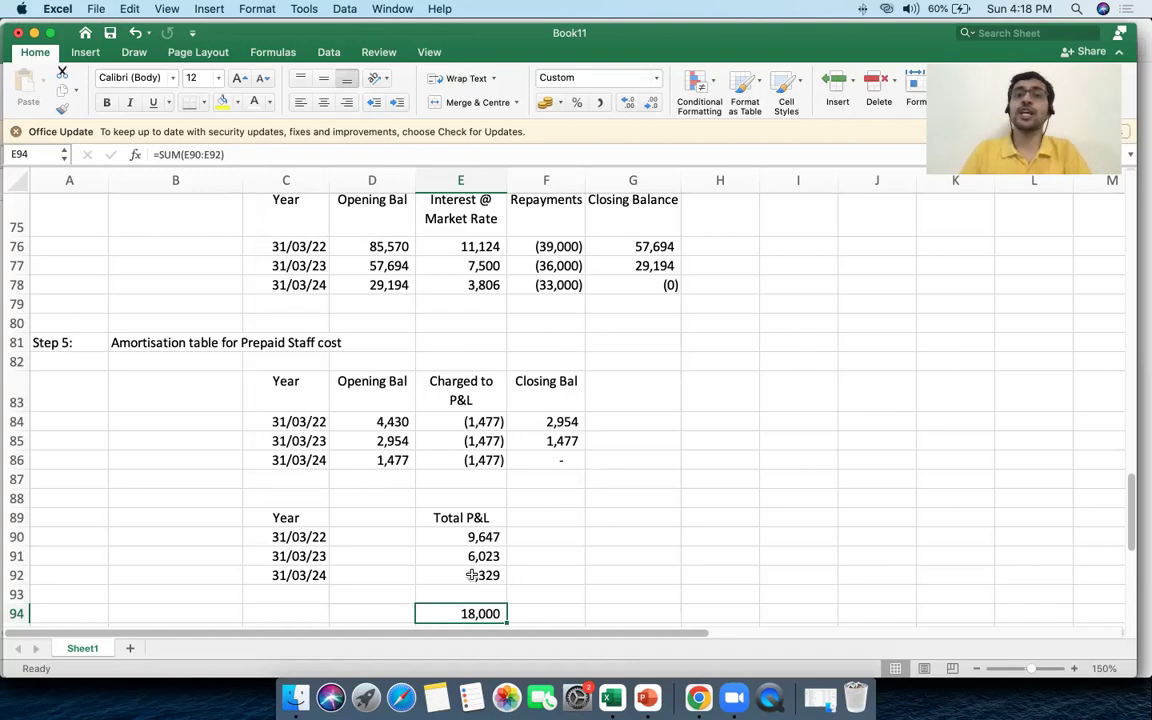
drag(460, 213, 447, 292)
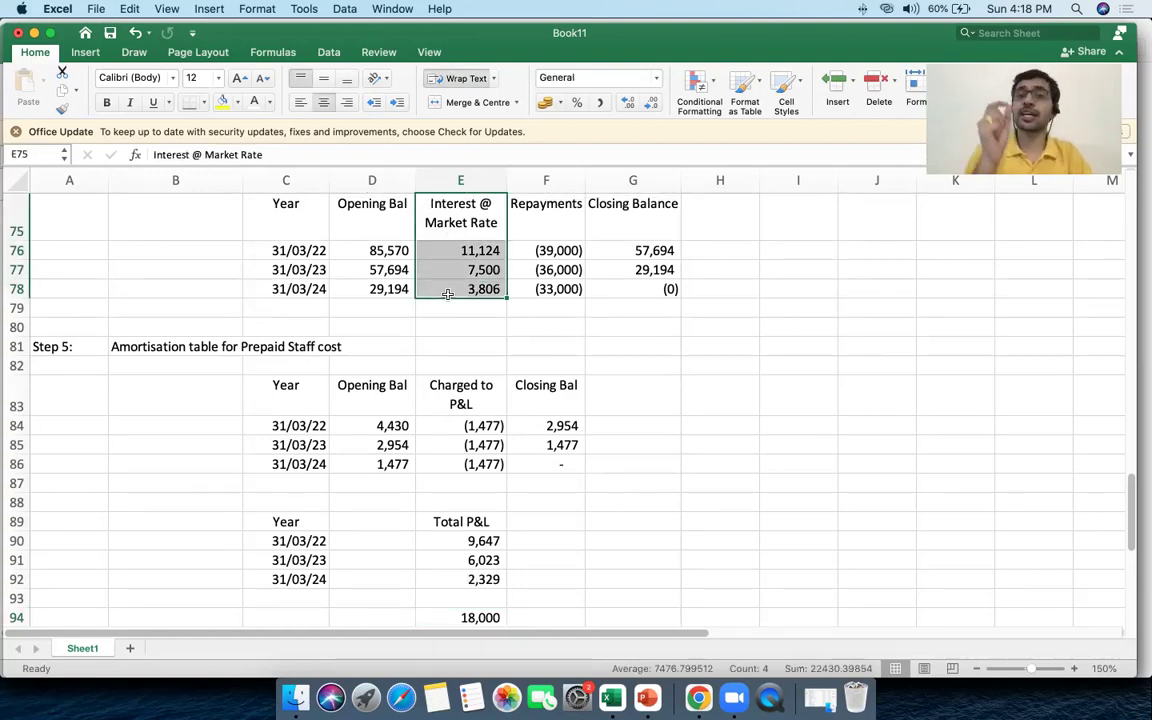
click(469, 417)
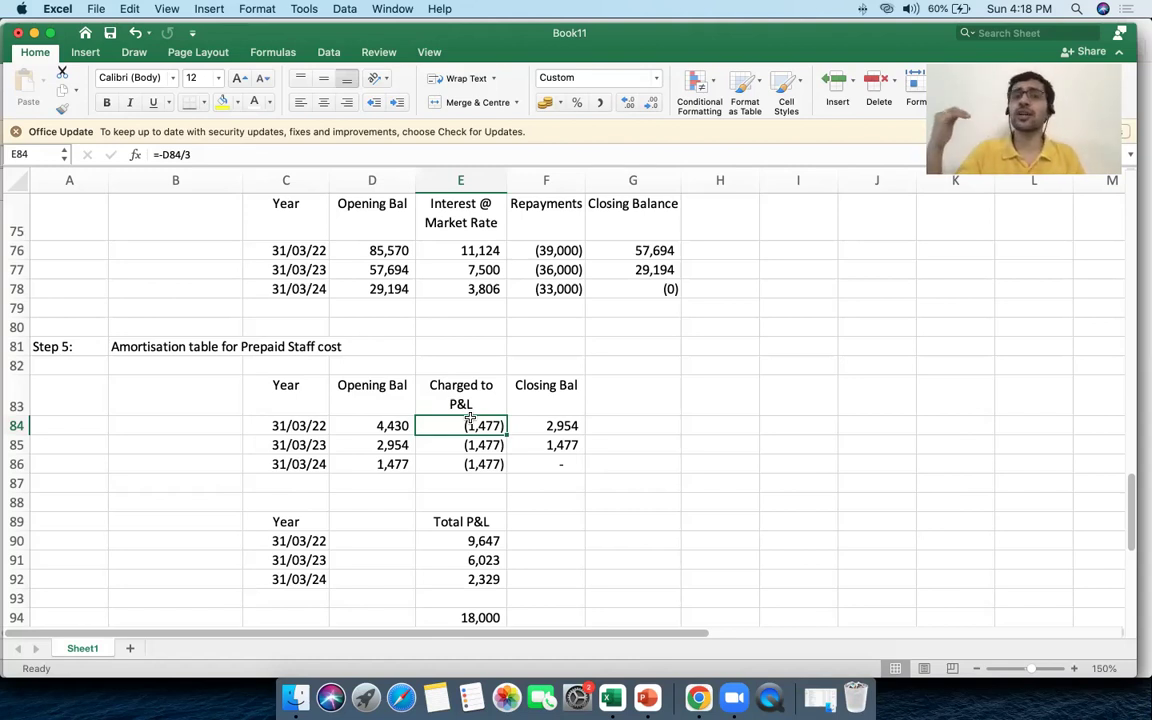
scroll(470, 417, up, 5)
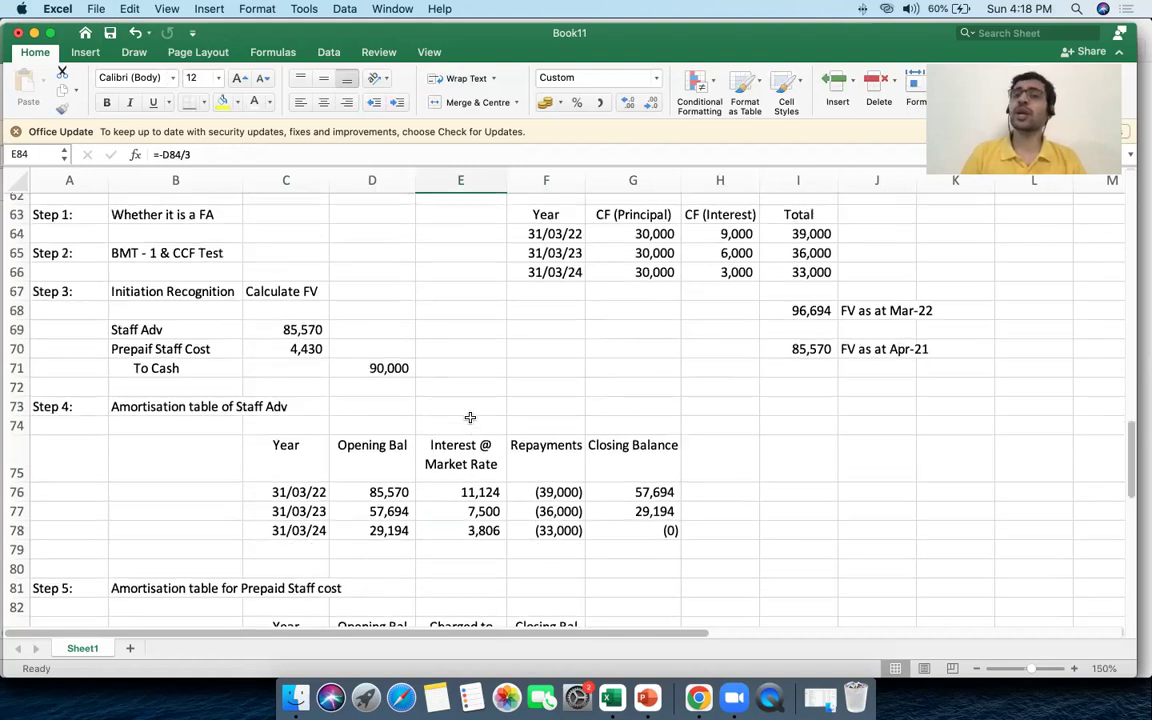
Compare the Apr-21 fair value in row 70 with the staff advance in C56 and the interest cash flows in H64:H66
scroll(470, 417, up, 3)
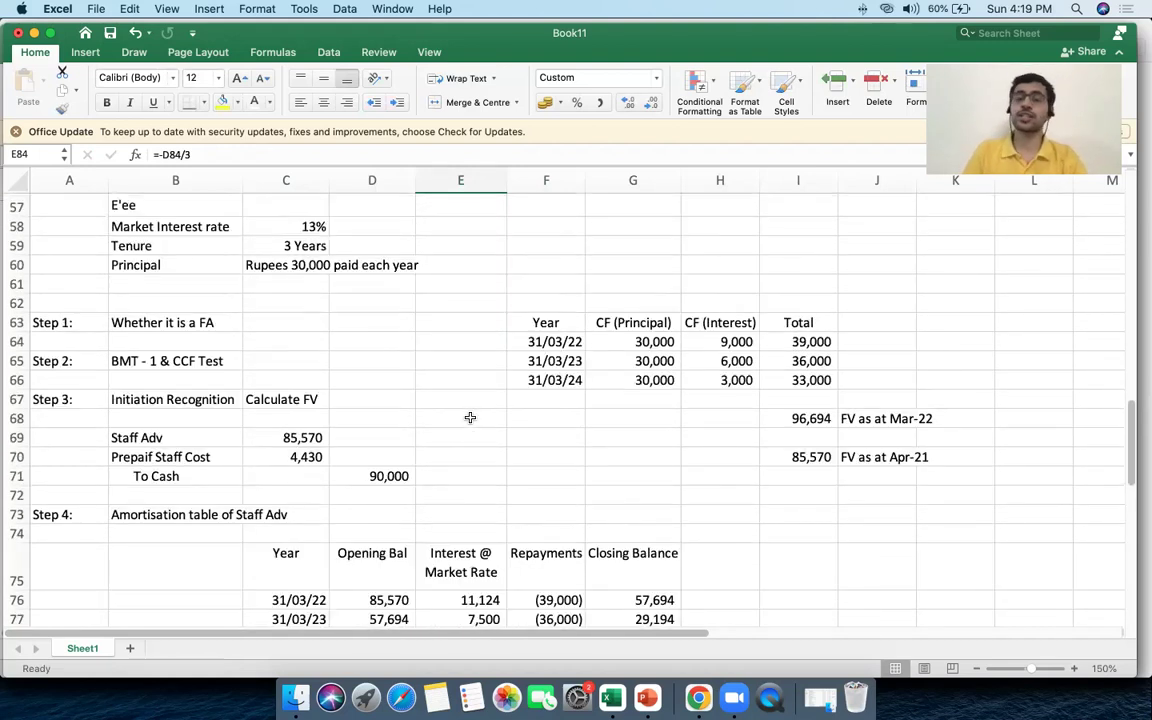
scroll(470, 417, down, 1)
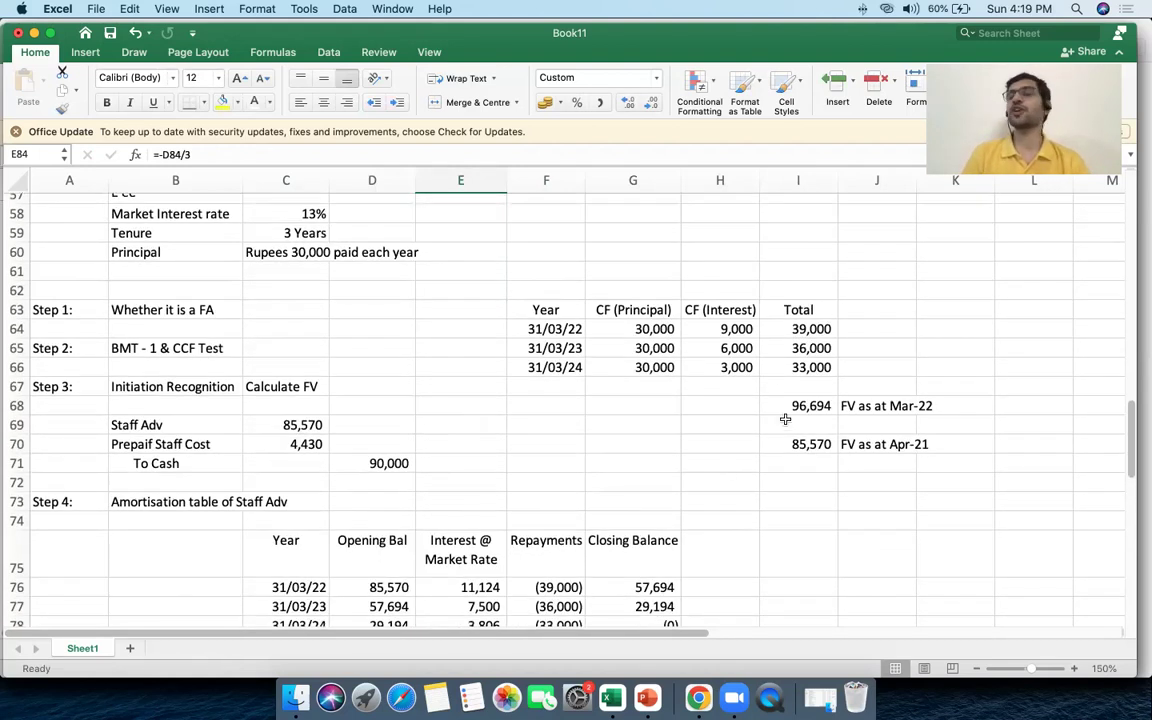
drag(718, 444, 879, 444)
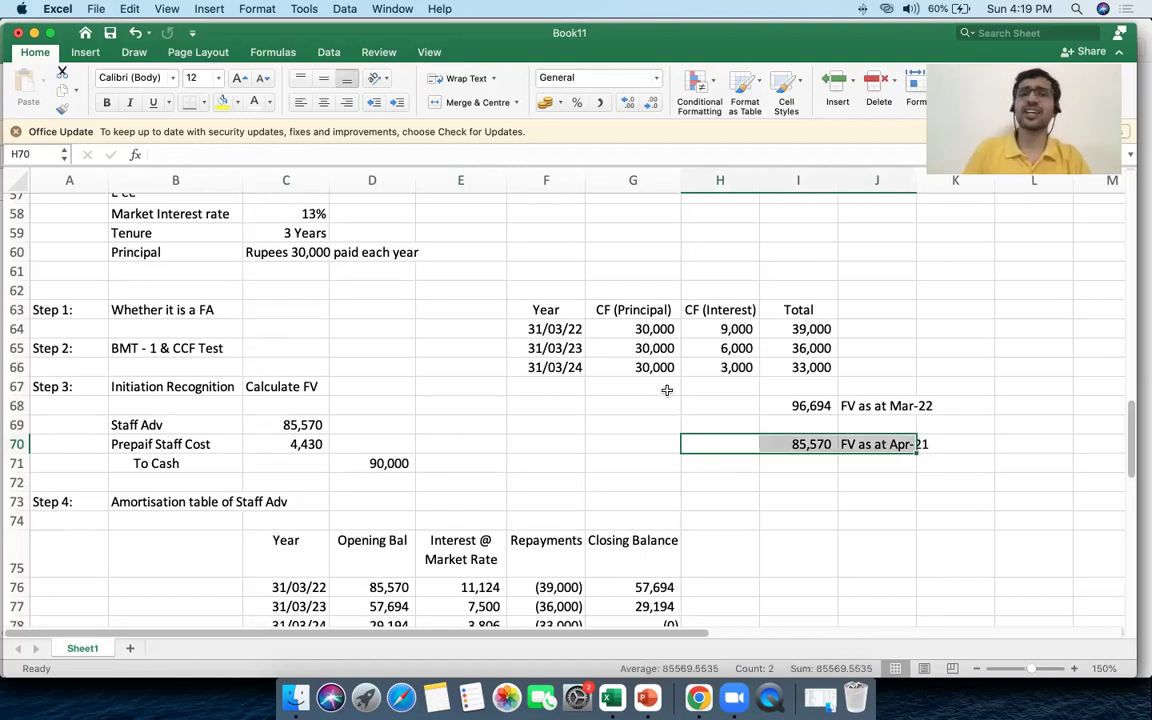
scroll(600, 352, up, 2)
click(263, 216)
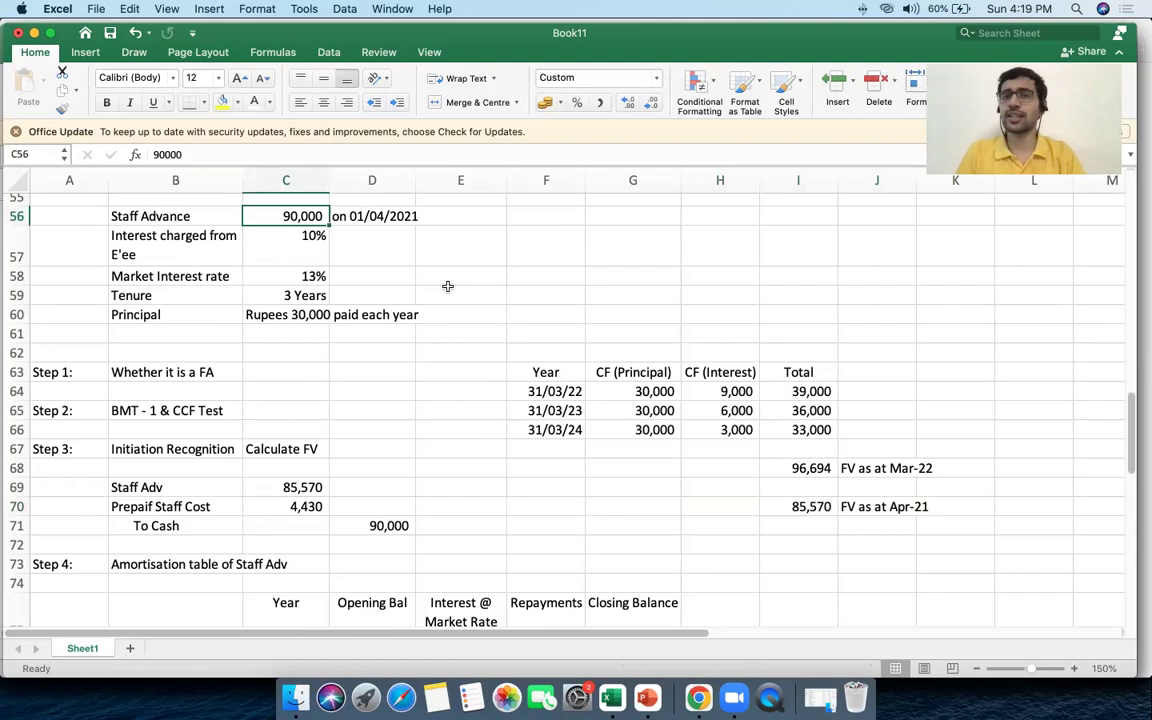
drag(727, 392, 727, 424)
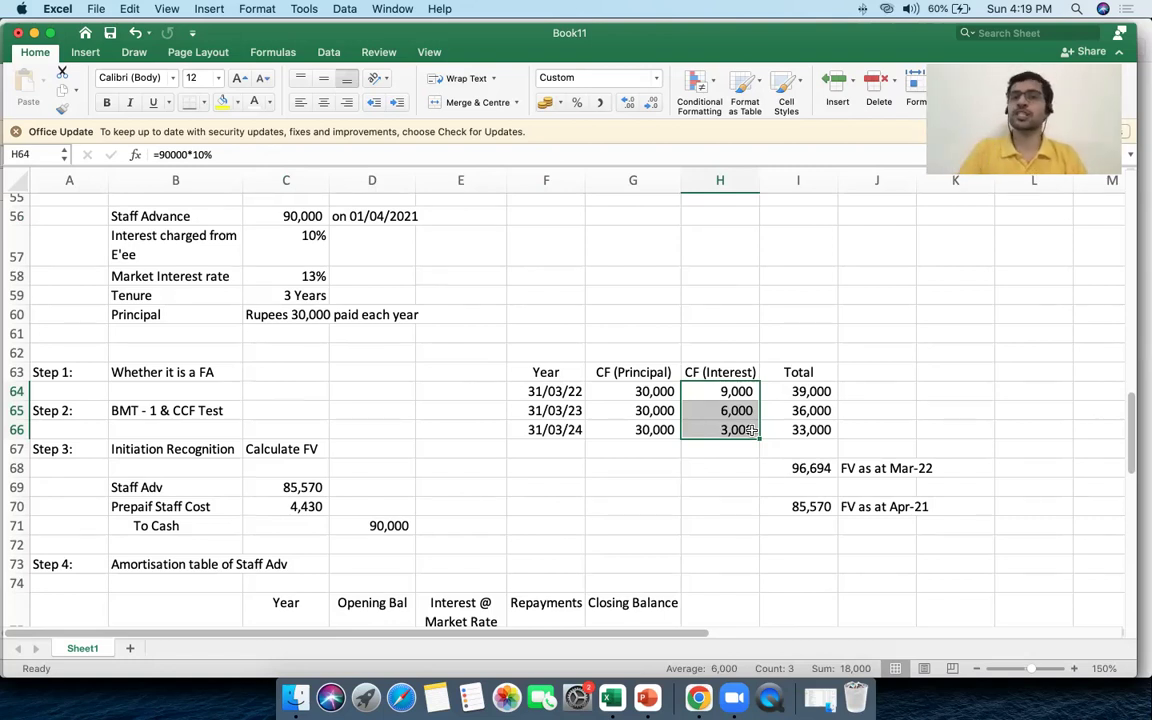
Review the opening balances of both amortisation tables in D76 and D84 and the yearly prepaid staff cost charges in E84:E86
scroll(751, 430, down, 5)
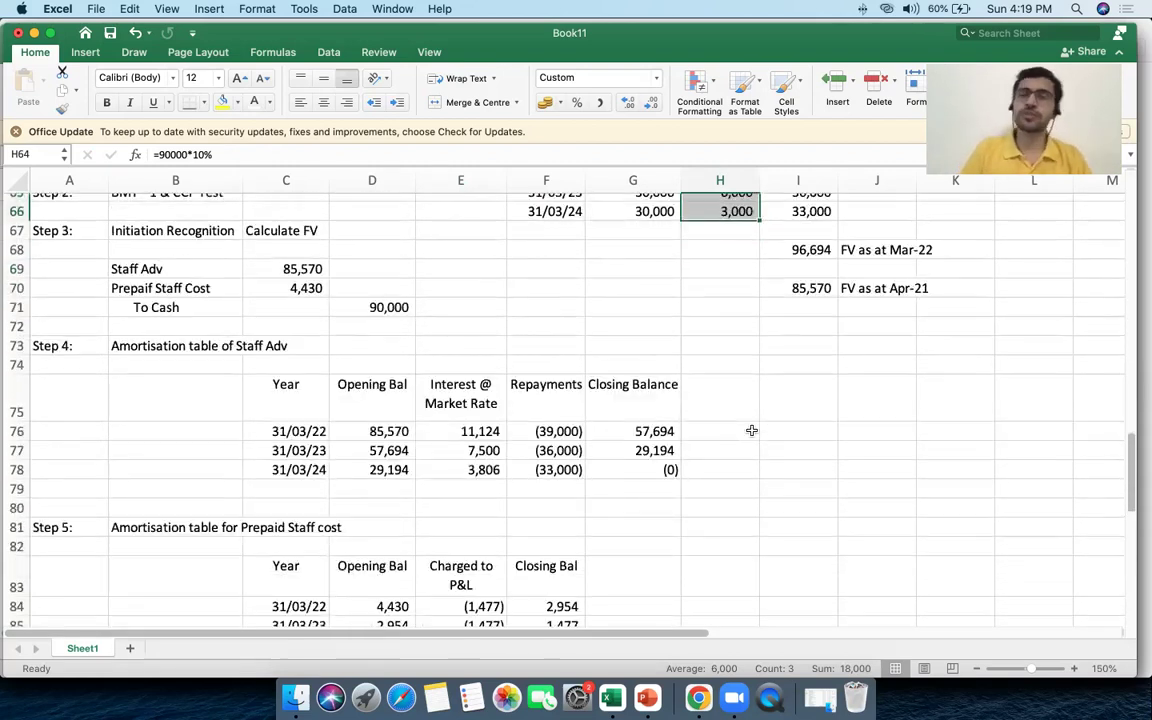
scroll(751, 430, down, 2)
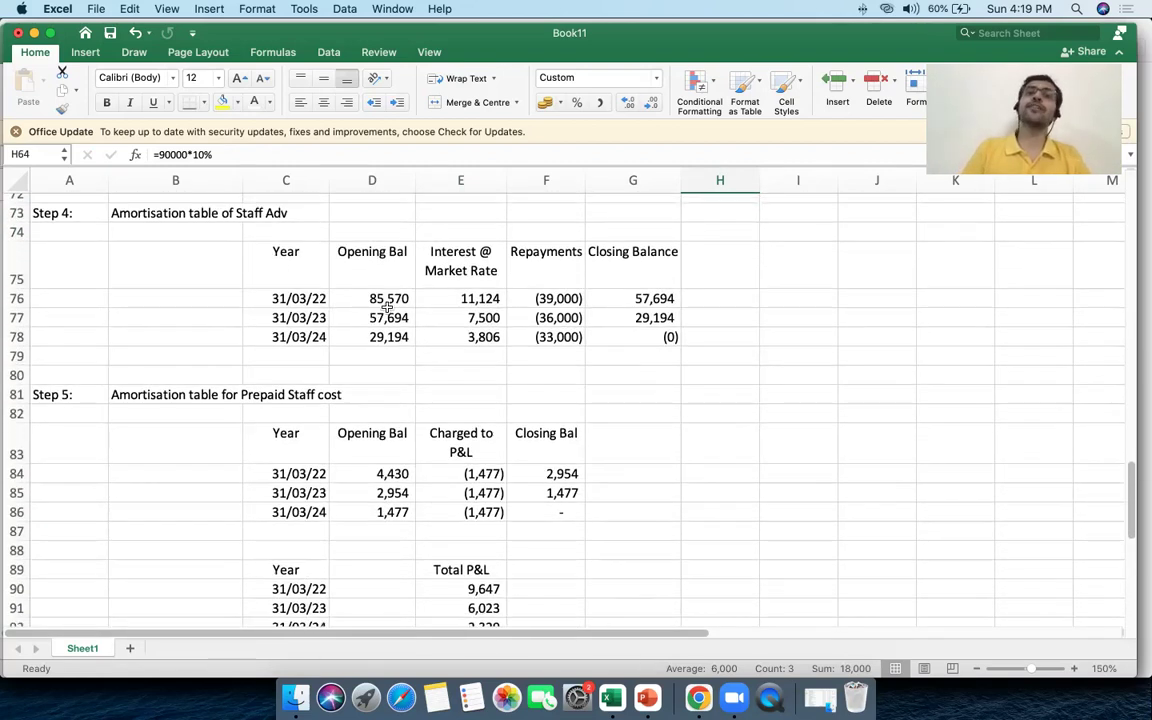
click(387, 301)
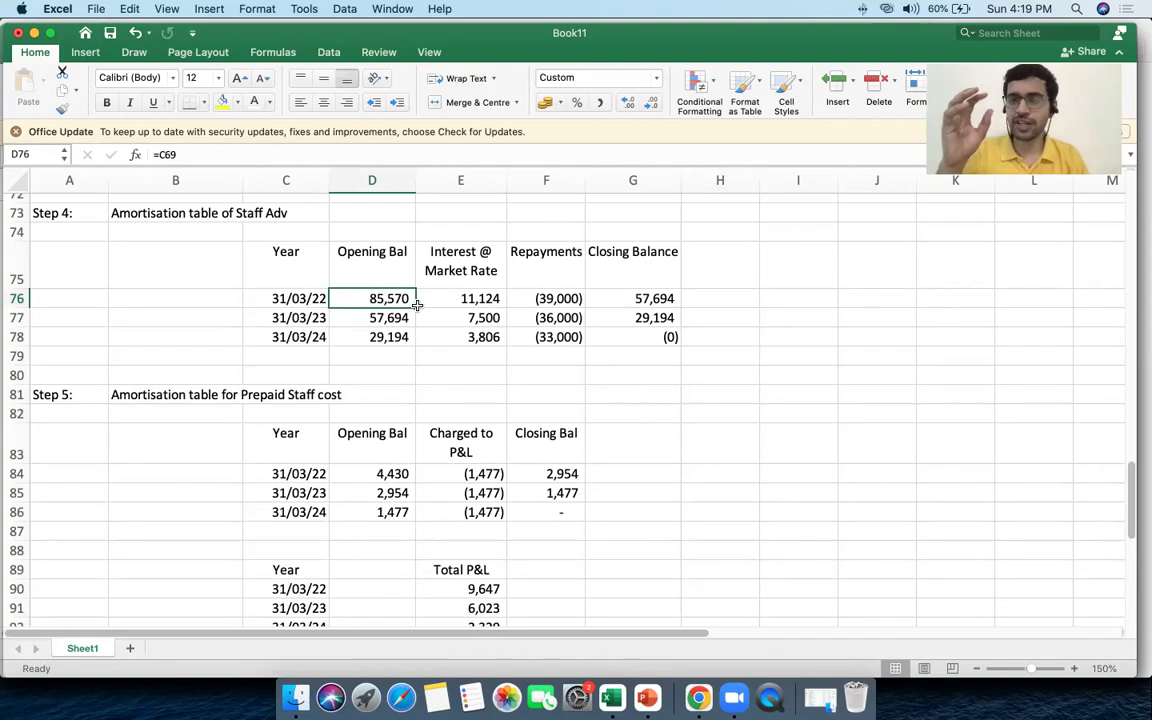
click(381, 475)
drag(455, 478, 458, 509)
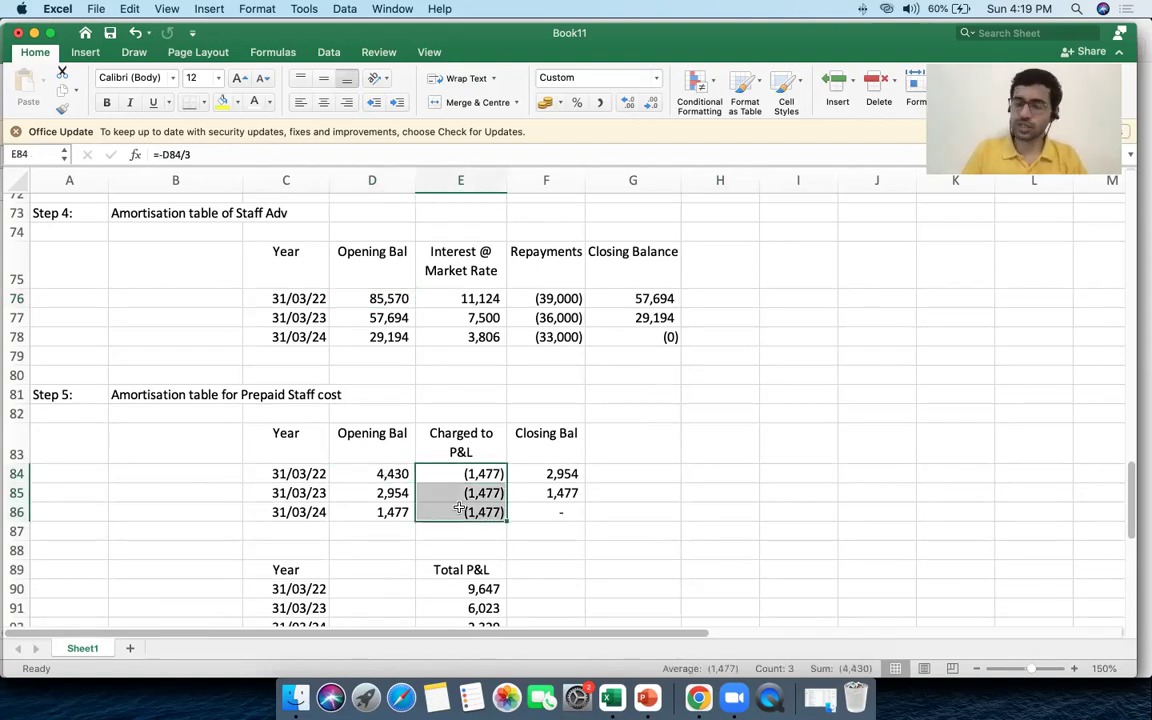
click(452, 497)
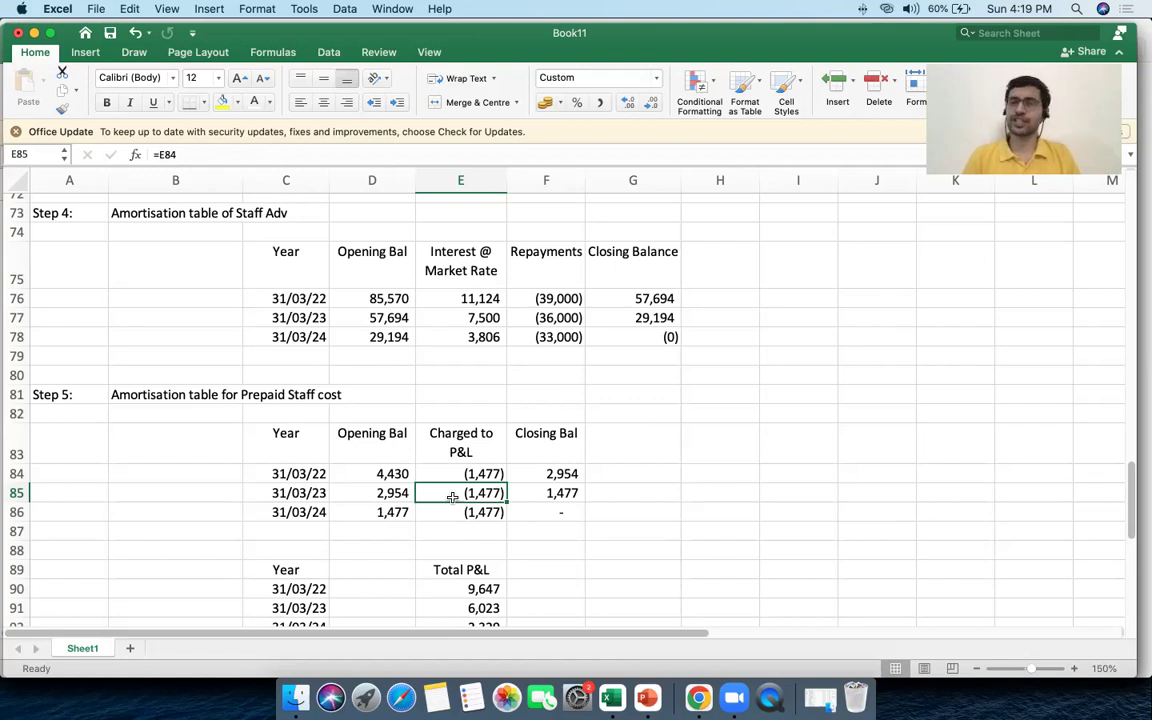
Examine the market interest rate in row 58 and how the Apr-21 fair value in I70 is discounted with it
scroll(452, 497, up, 8)
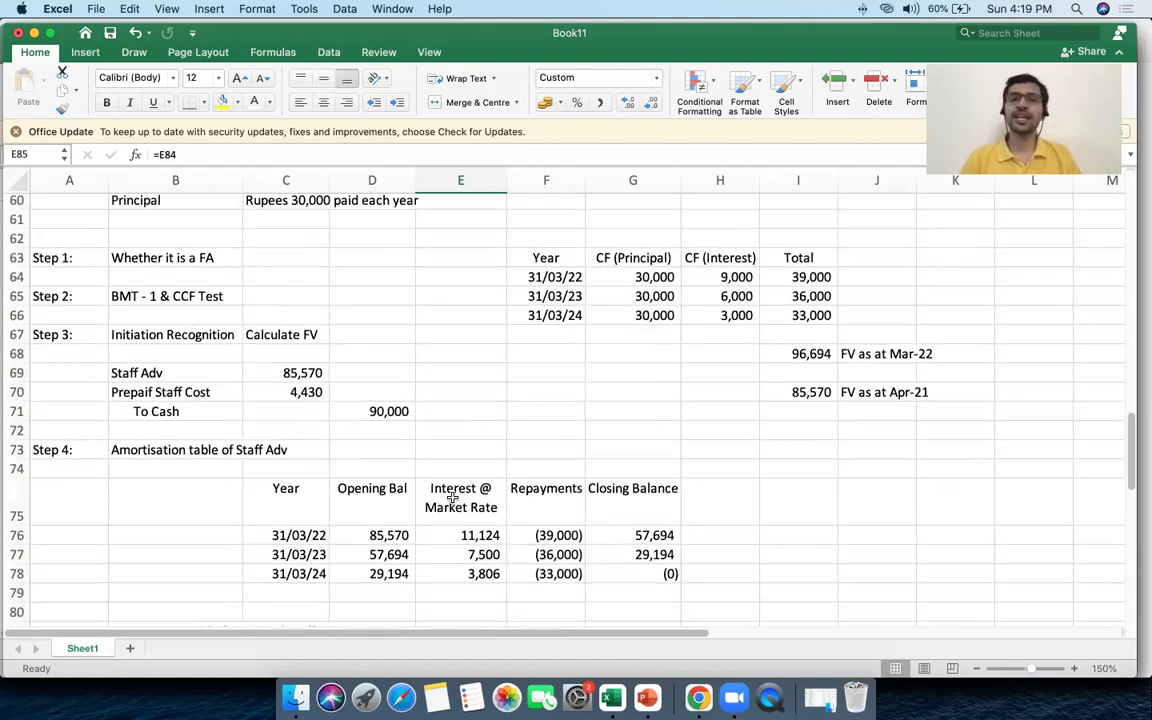
drag(150, 278, 231, 310)
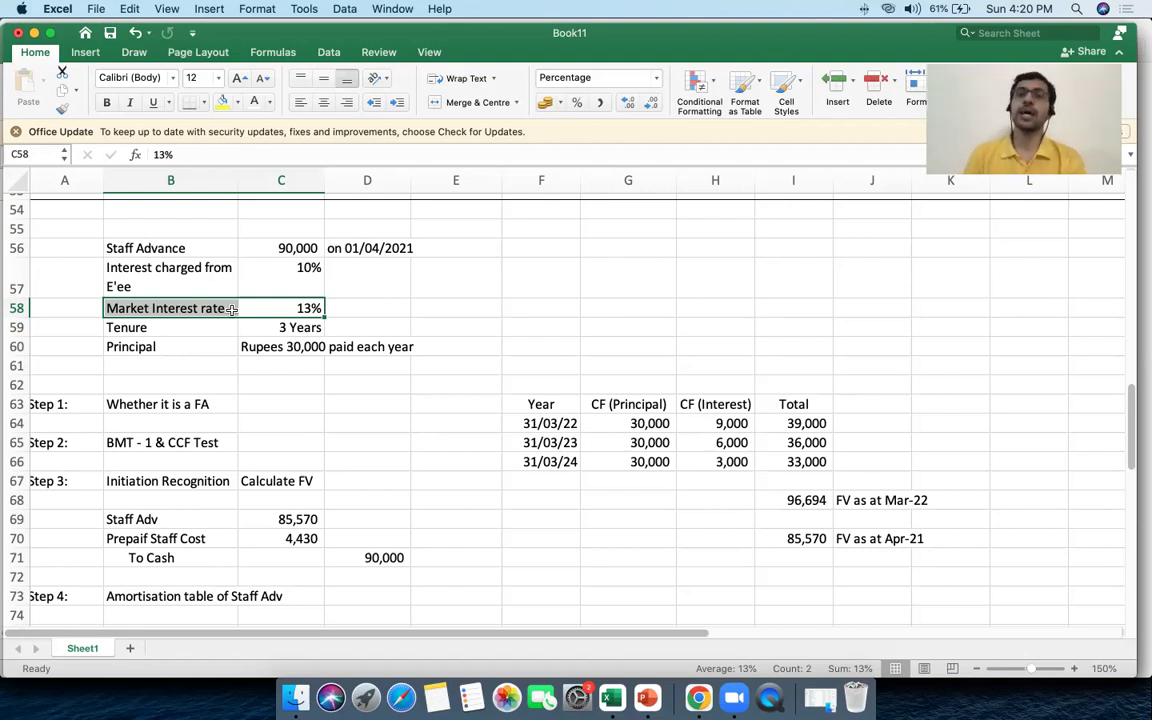
drag(160, 308, 280, 307)
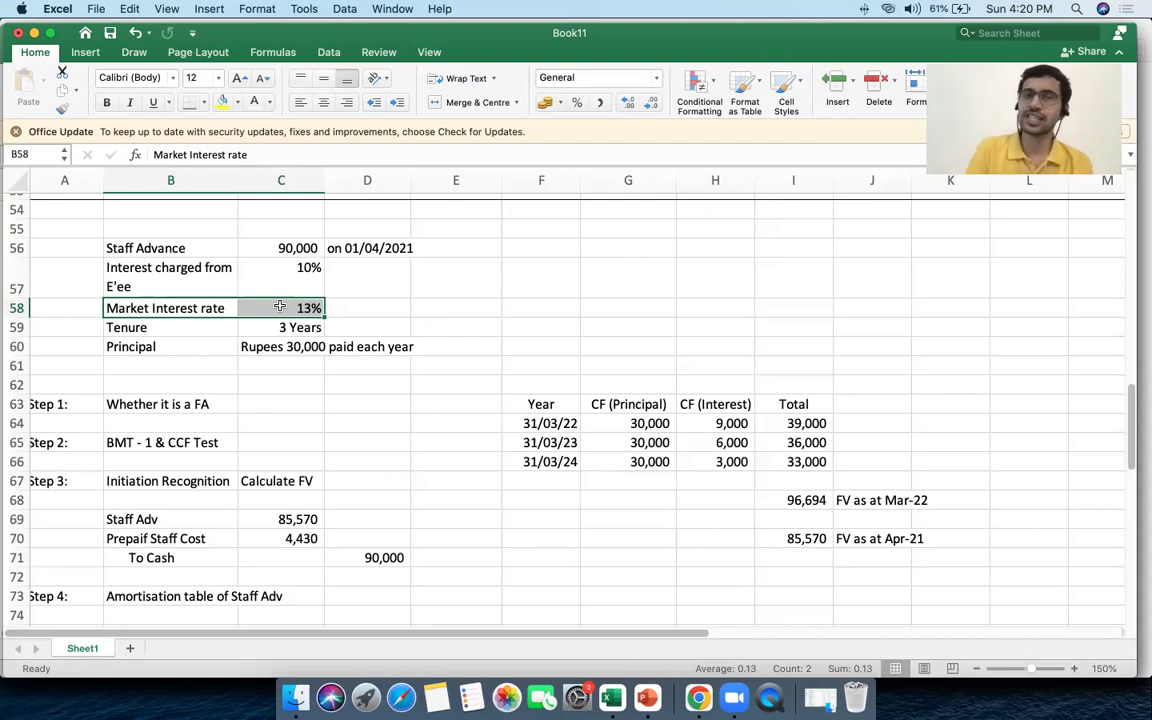
click(795, 537)
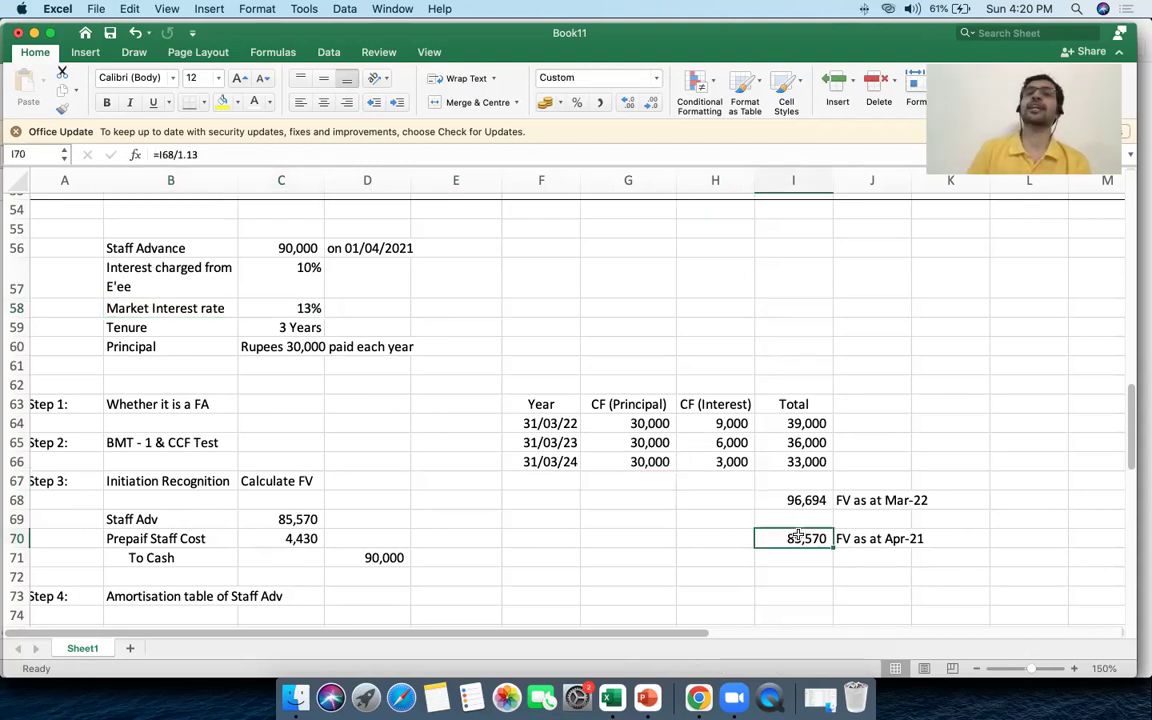
scroll(798, 537, down, 5)
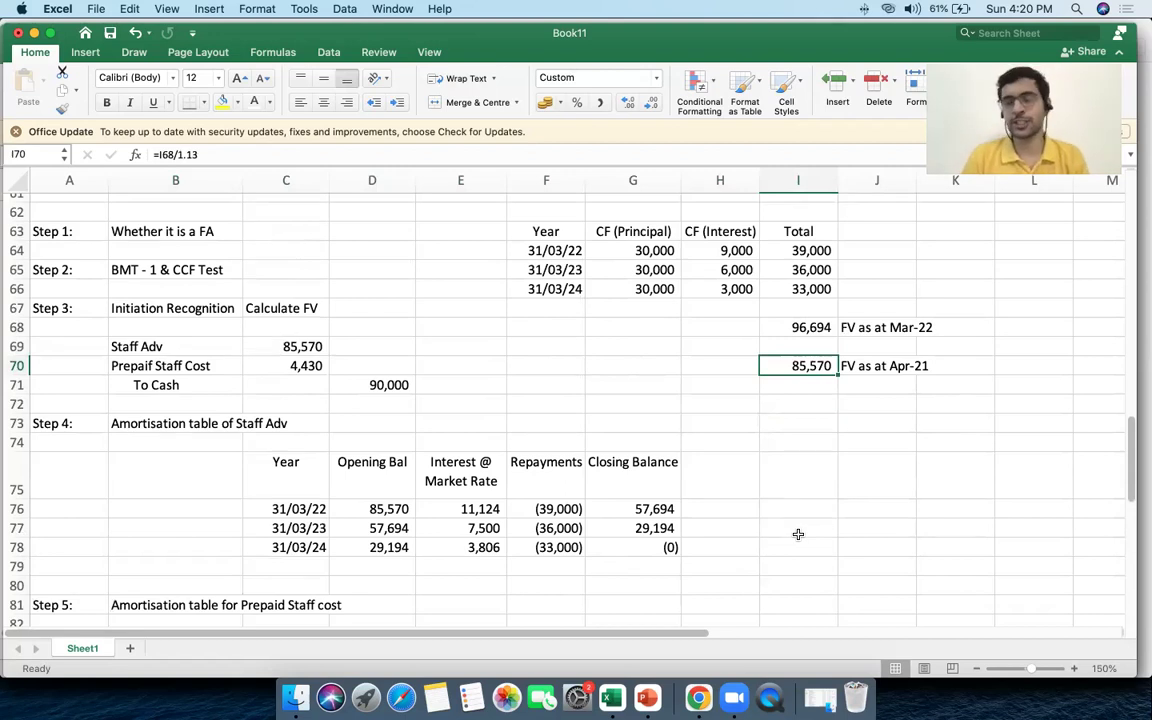
scroll(798, 534, up, 4)
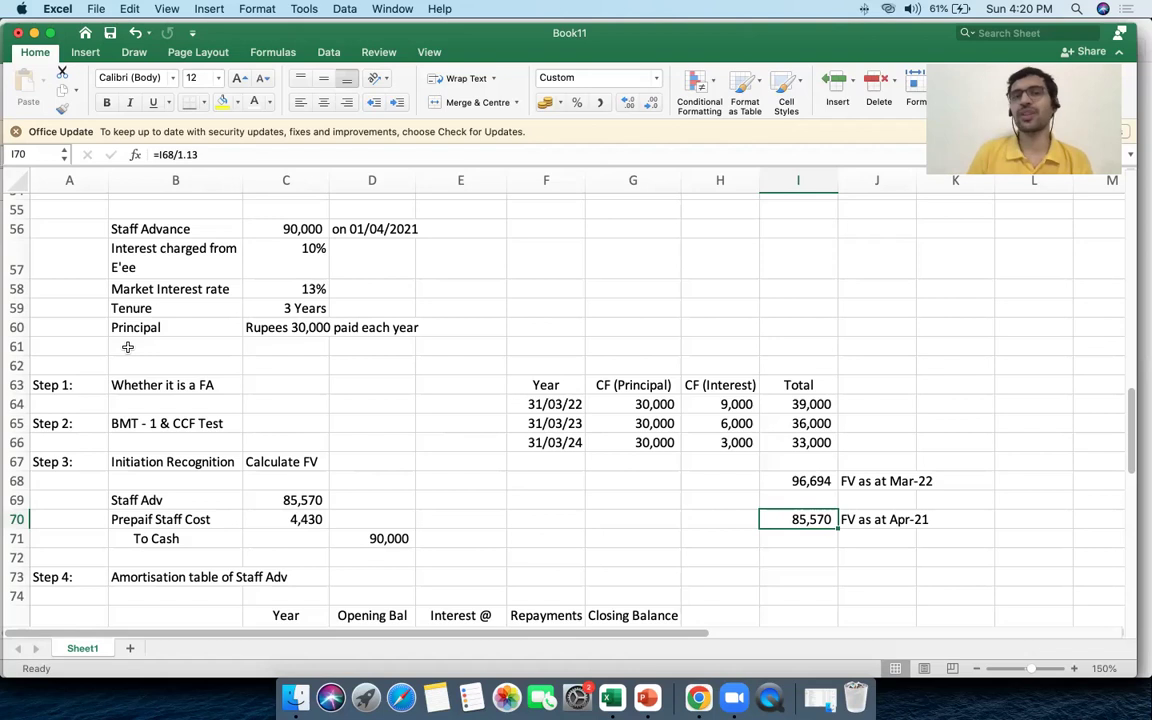
Examine the prepaid staff cost line in B70:C70 and how its amount is derived from the cash paid and the staff advance
scroll(128, 347, down, 3)
drag(130, 445, 286, 445)
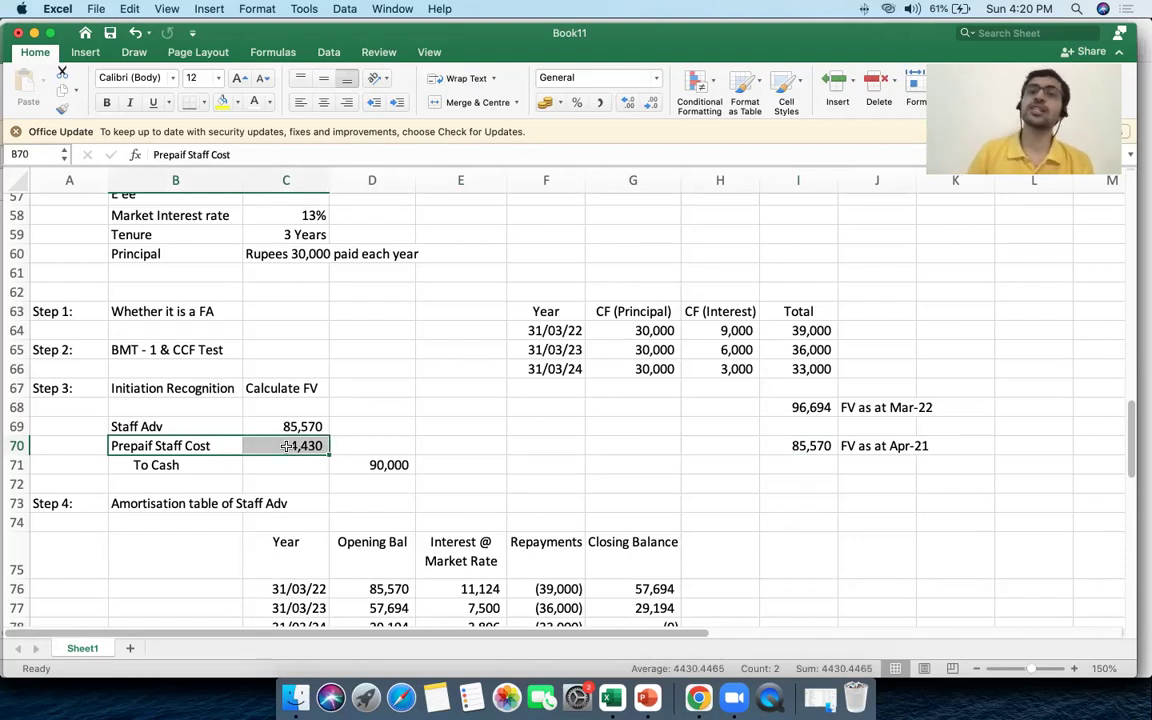
click(240, 445)
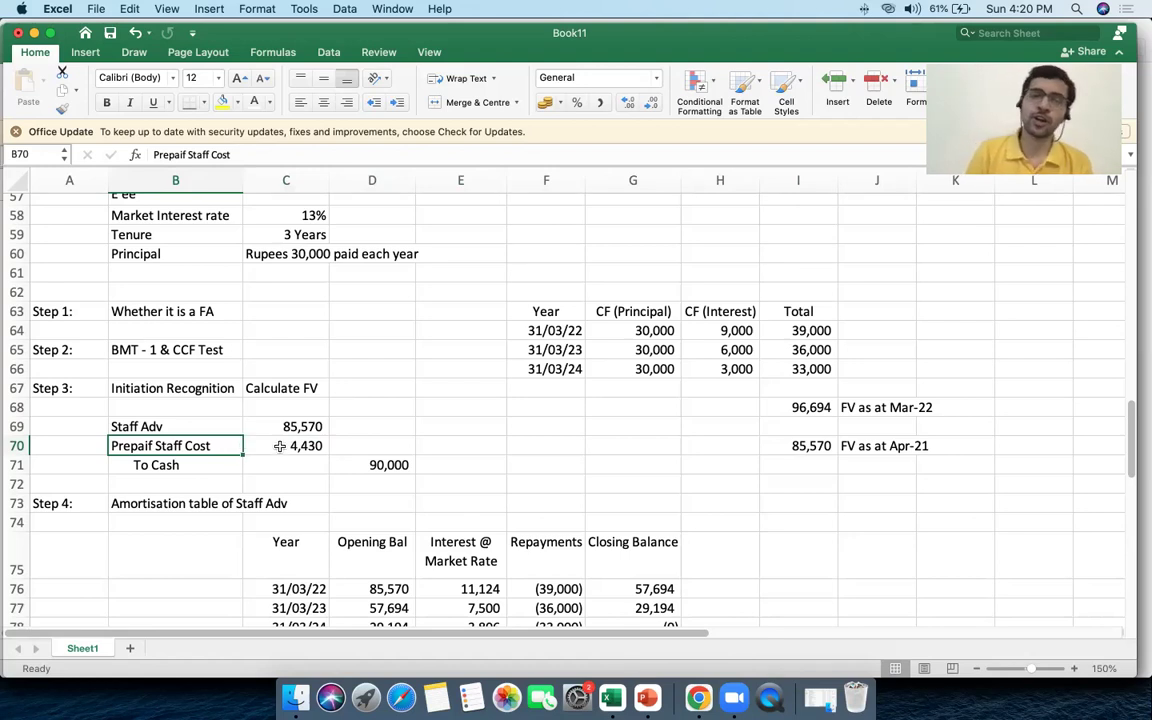
drag(278, 445, 130, 447)
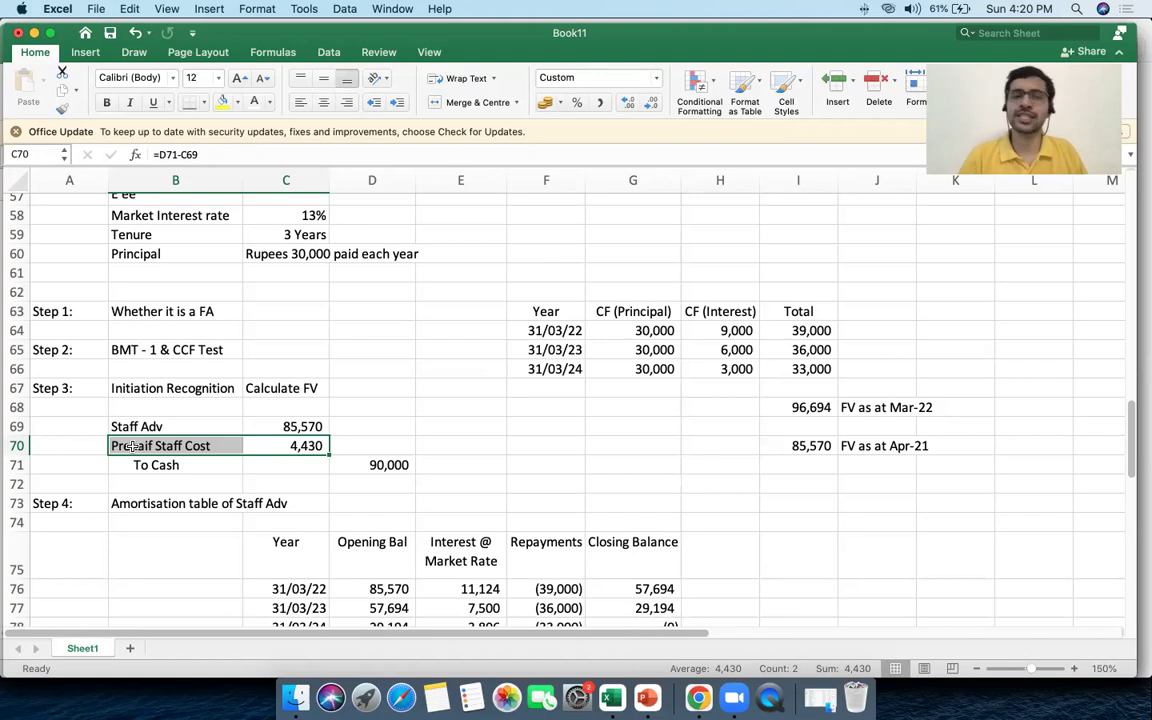
click(133, 447)
shift+click(278, 442)
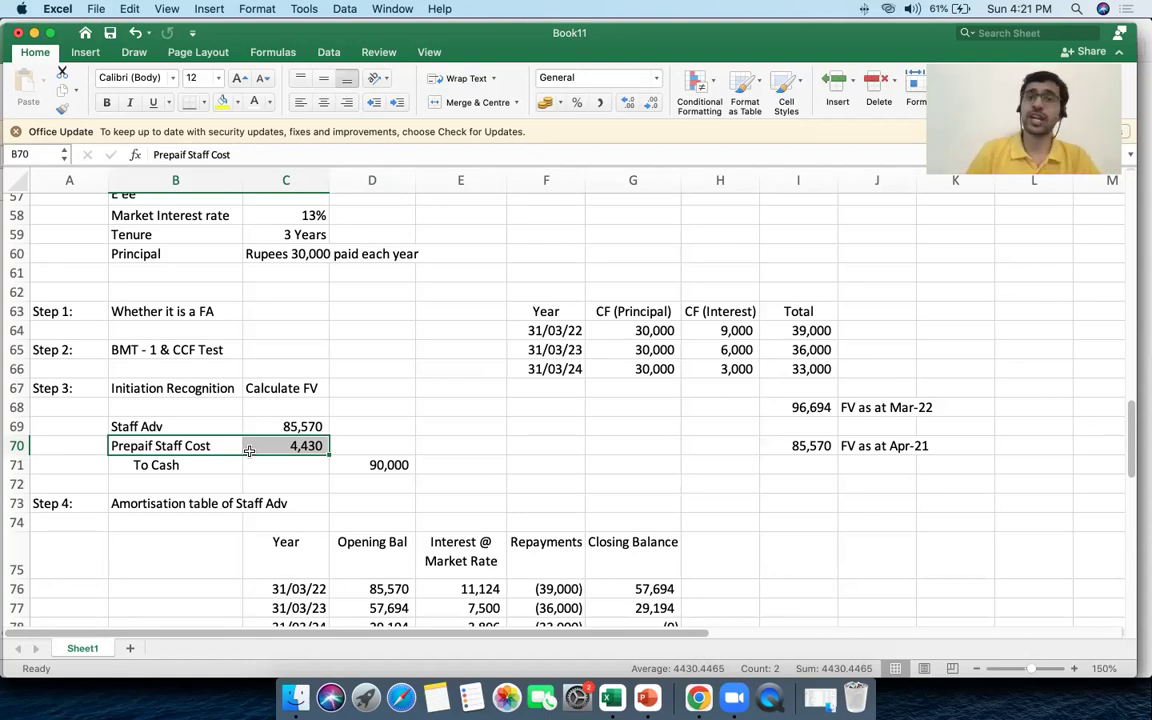
drag(247, 450, 257, 449)
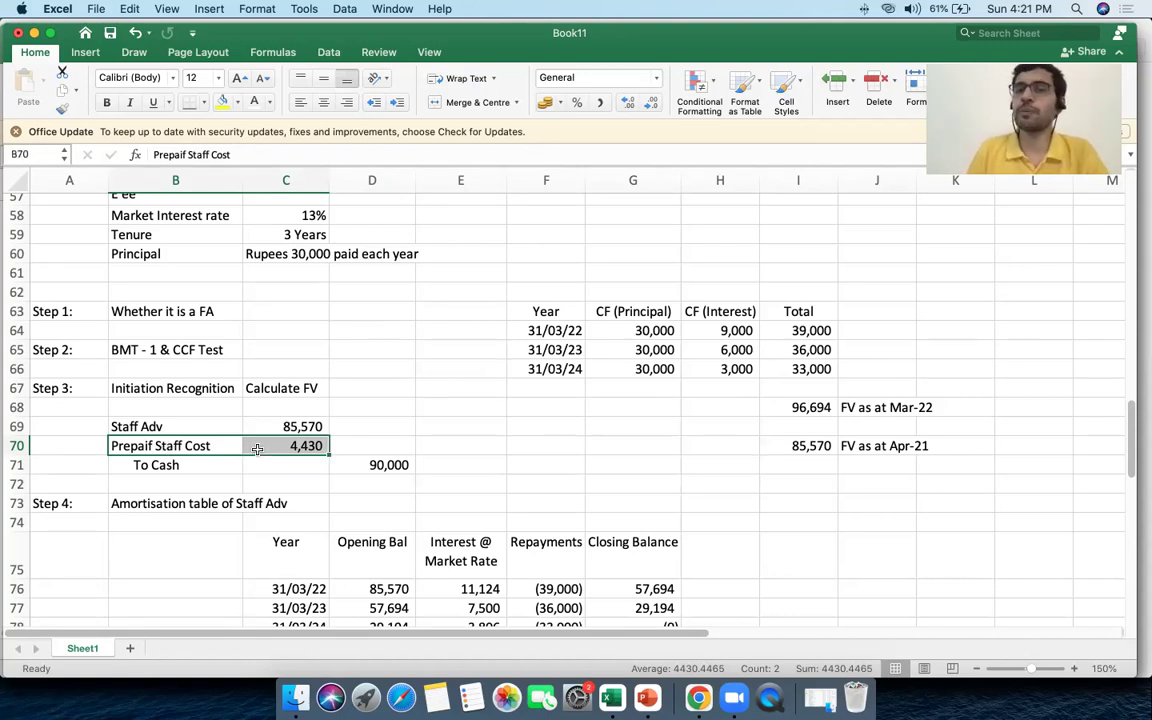
click(155, 446)
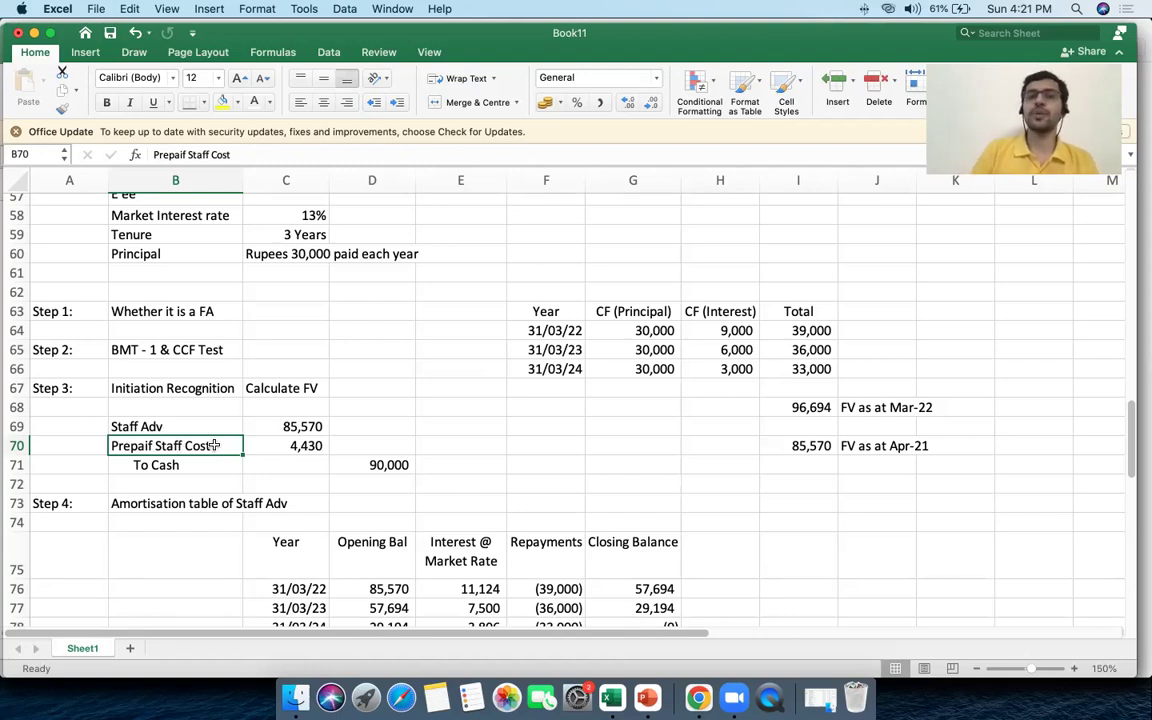
click(303, 446)
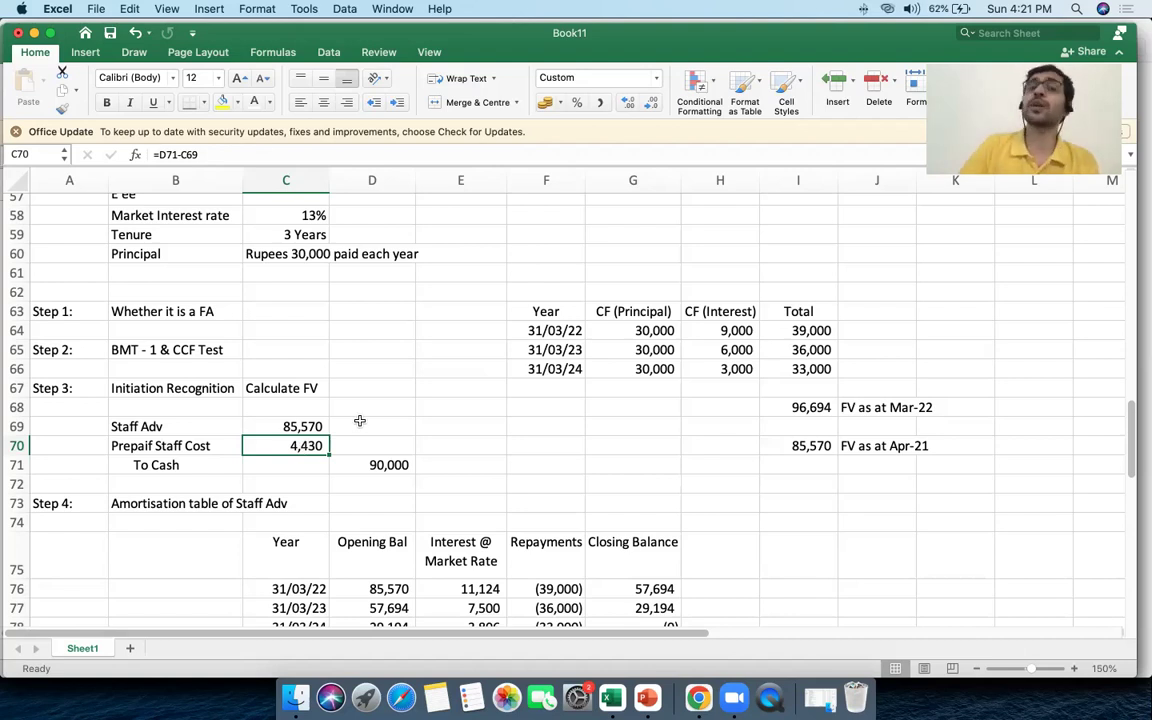
drag(192, 445, 286, 450)
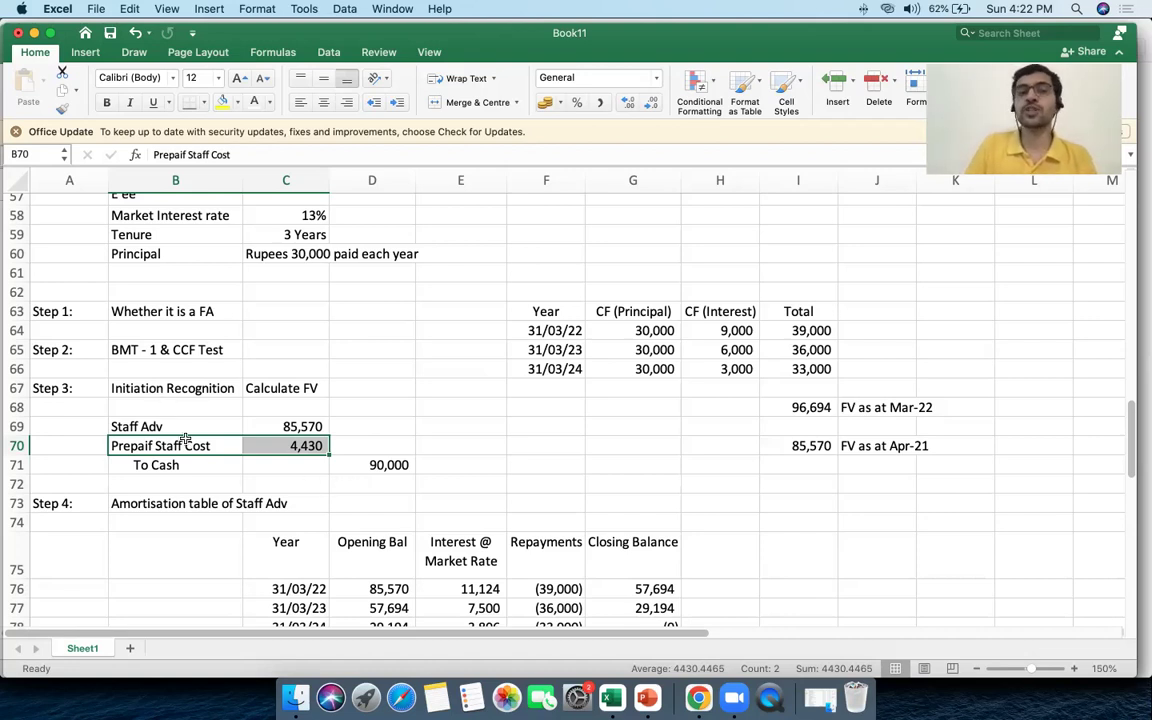
Review the initial recognition entry in rows 69 to 71, comparing the staff advance, prepaid staff cost and cash amounts
click(155, 426)
shift+click(546, 465)
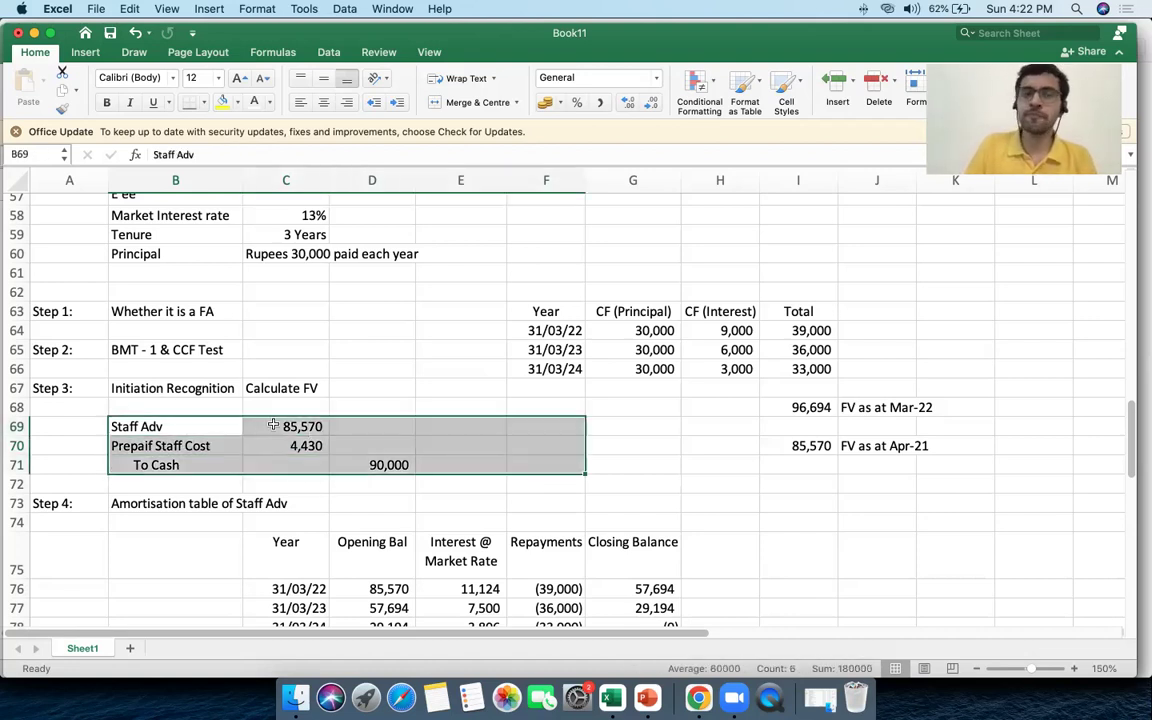
click(200, 426)
click(263, 426)
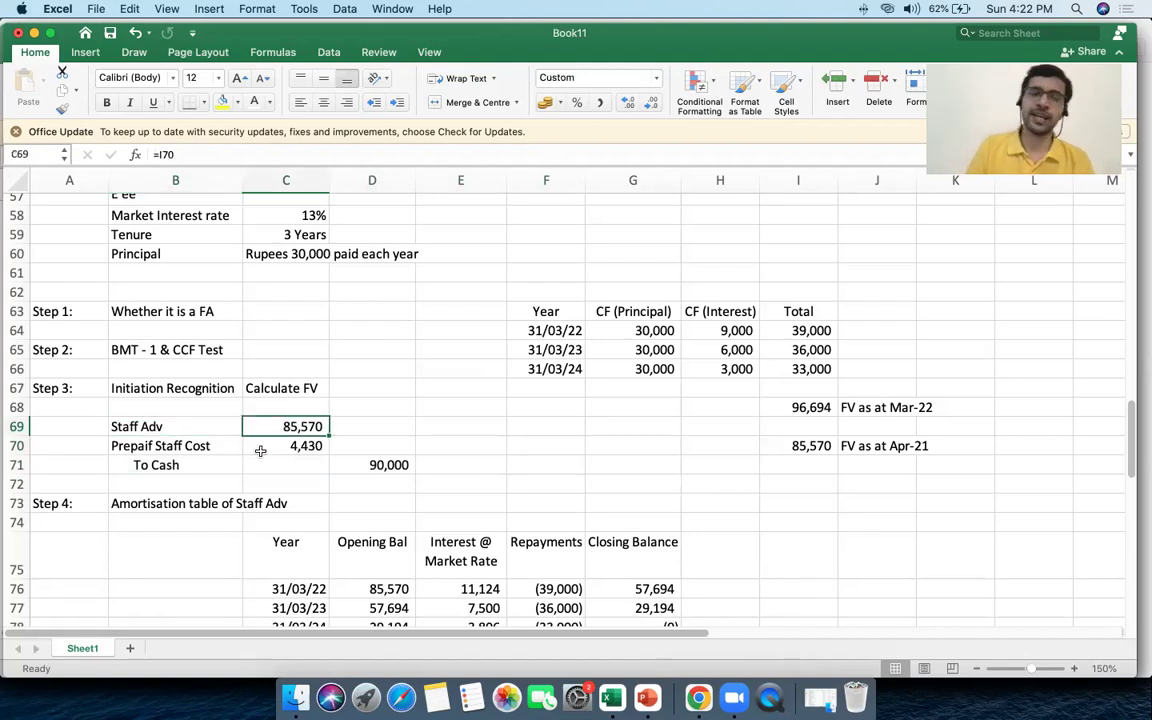
click(370, 466)
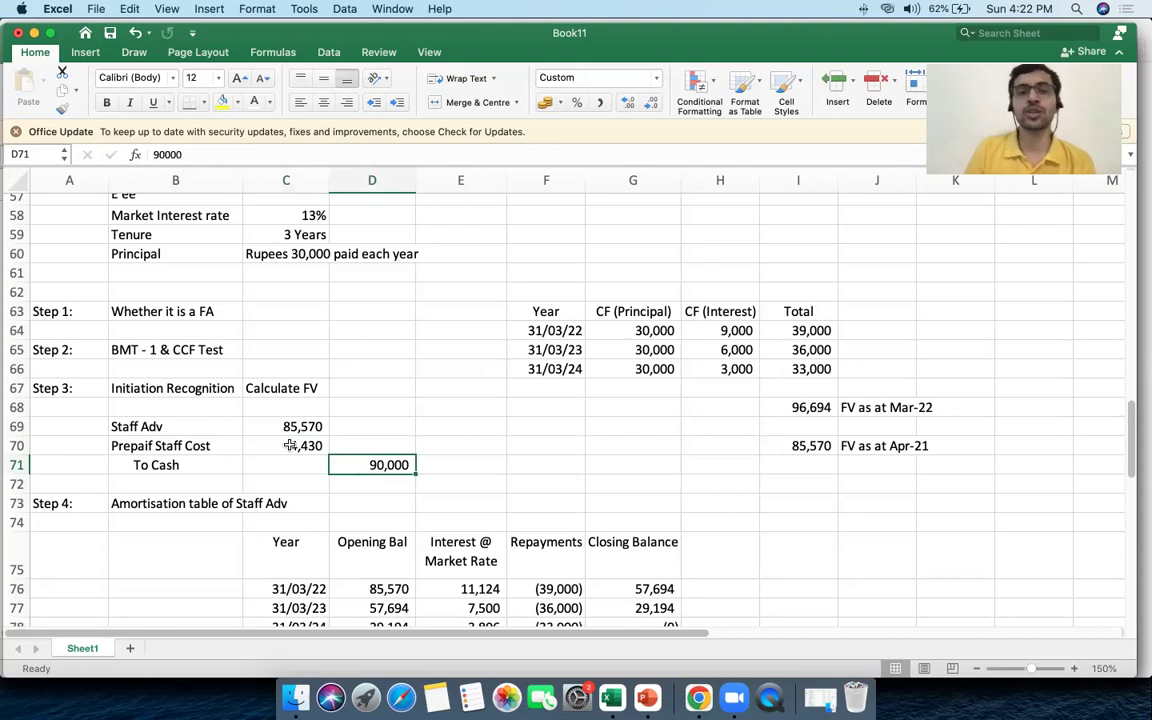
drag(300, 446, 160, 445)
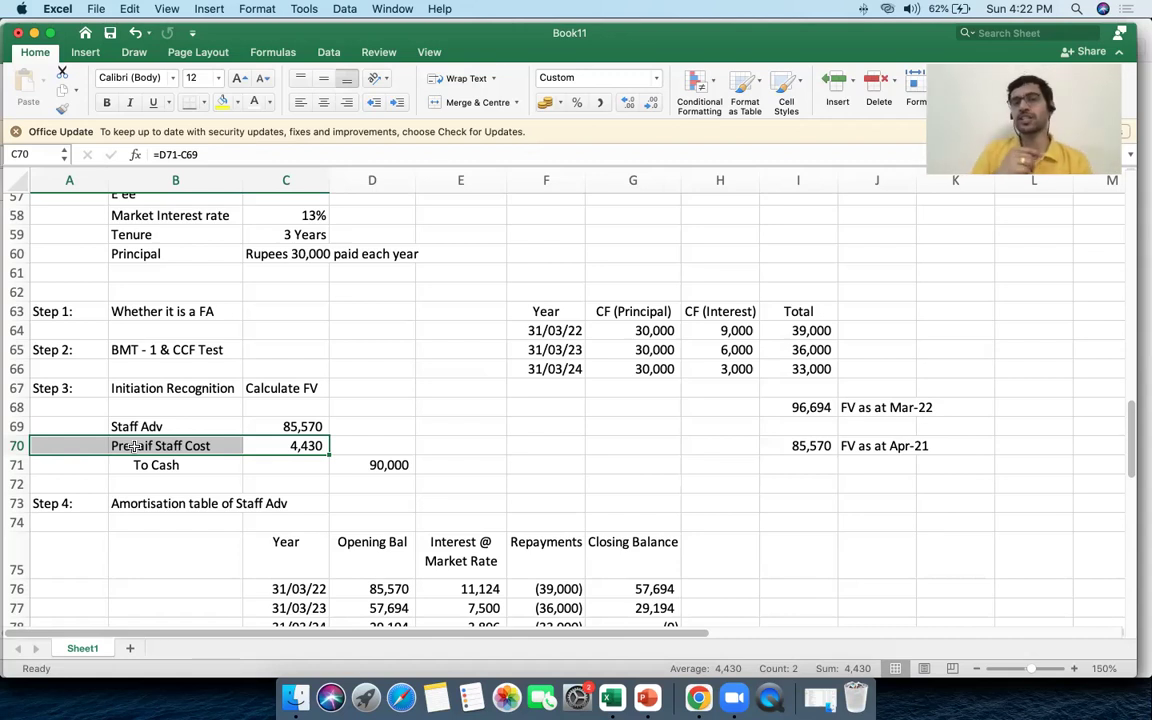
drag(135, 447, 273, 451)
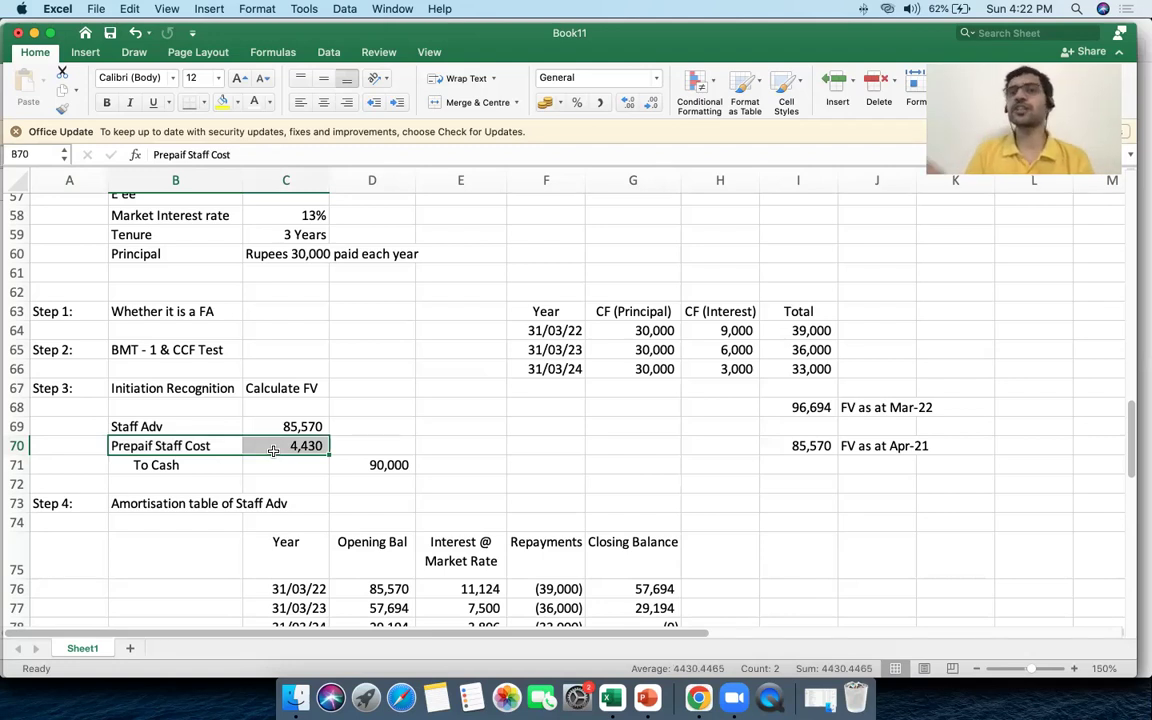
click(201, 442)
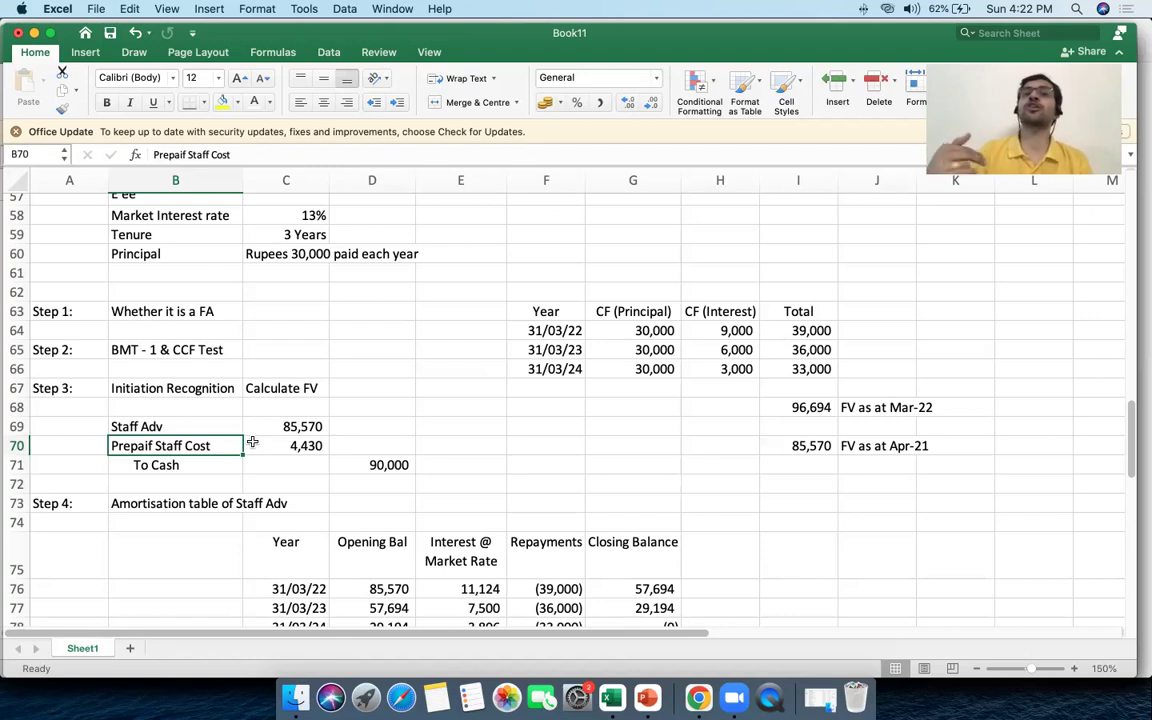
drag(193, 445, 263, 448)
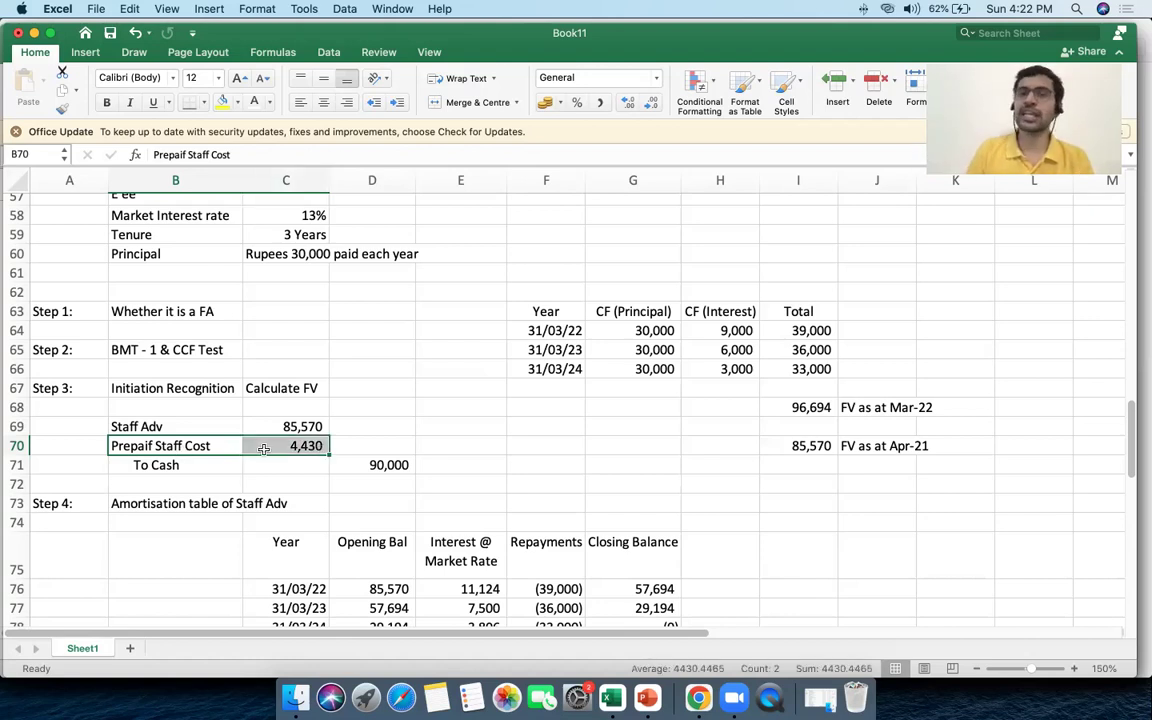